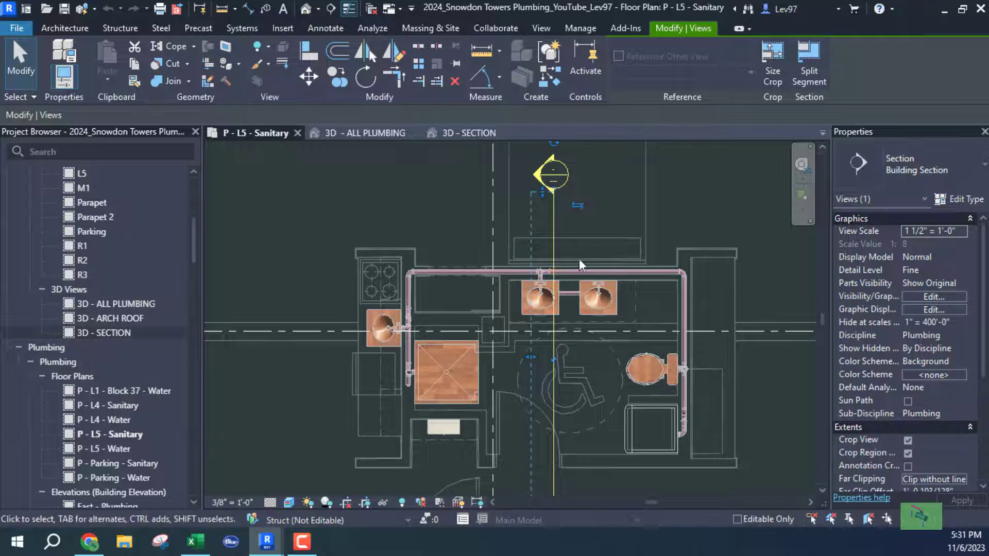
Rotate the section line by 90 degrees so it runs parallel to the sanitary pipe behind the sinks.
{"action": "left_click", "coordinate": [362, 79]}
{"action": "left_click", "coordinate": [395, 115]}
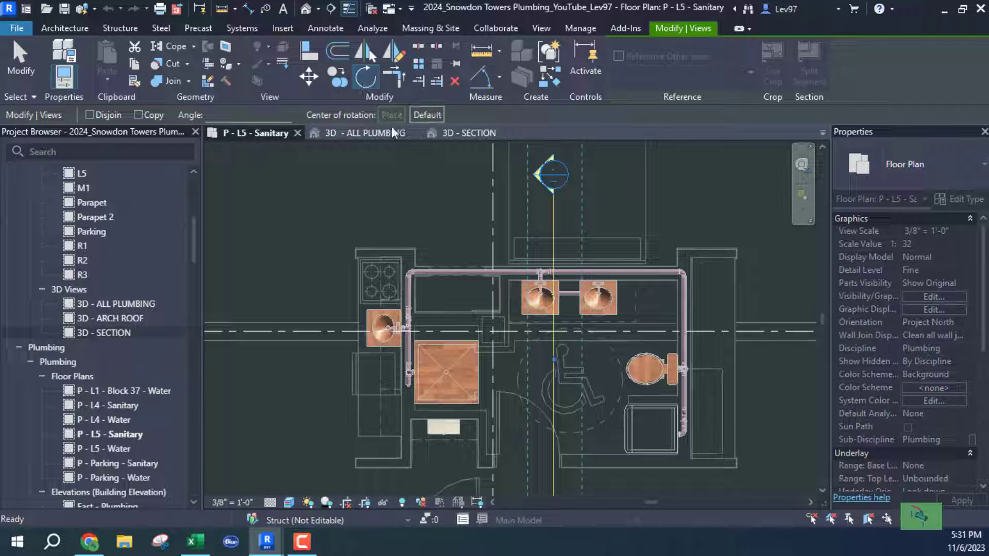
{"action": "scroll", "coordinate": [553, 247], "scroll_direction": "up", "scroll_amount": 4}
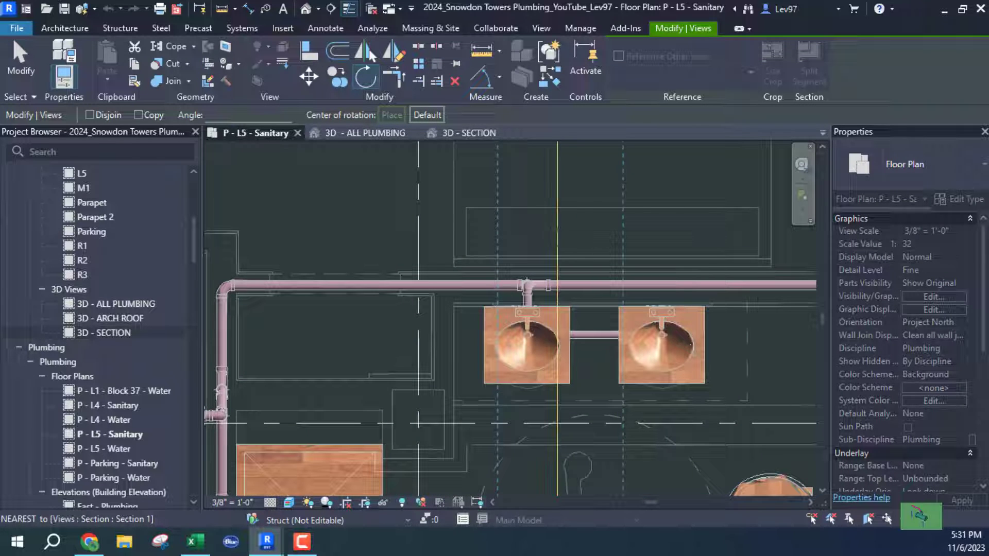
{"action": "left_click", "coordinate": [557, 237]}
{"action": "left_click", "coordinate": [668, 237]}
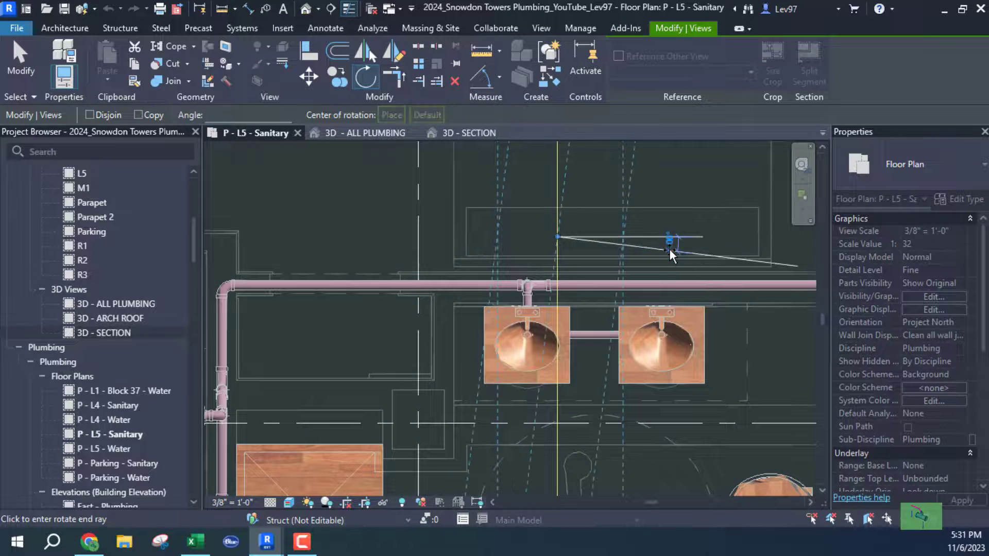
{"action": "type", "text": "90"}
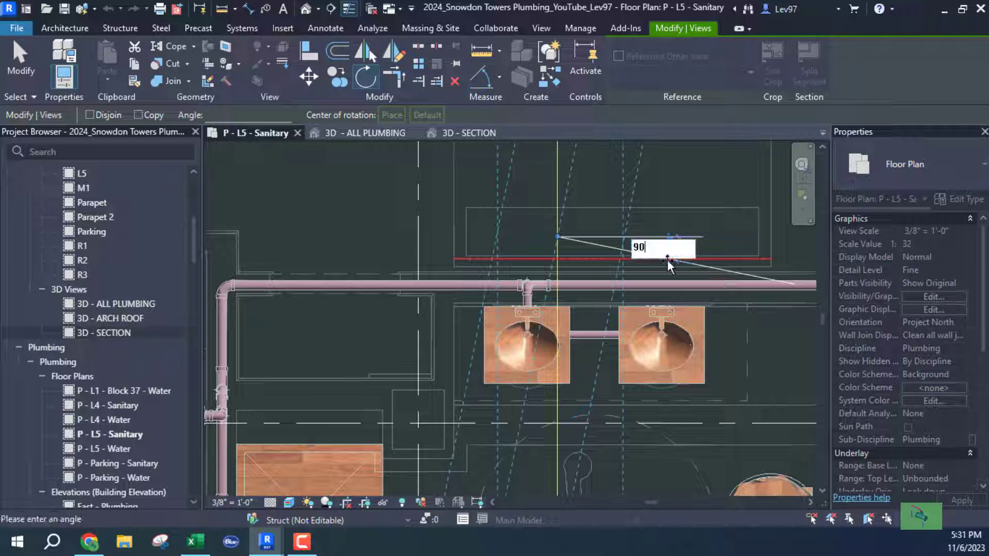
{"action": "key", "text": "Return"}
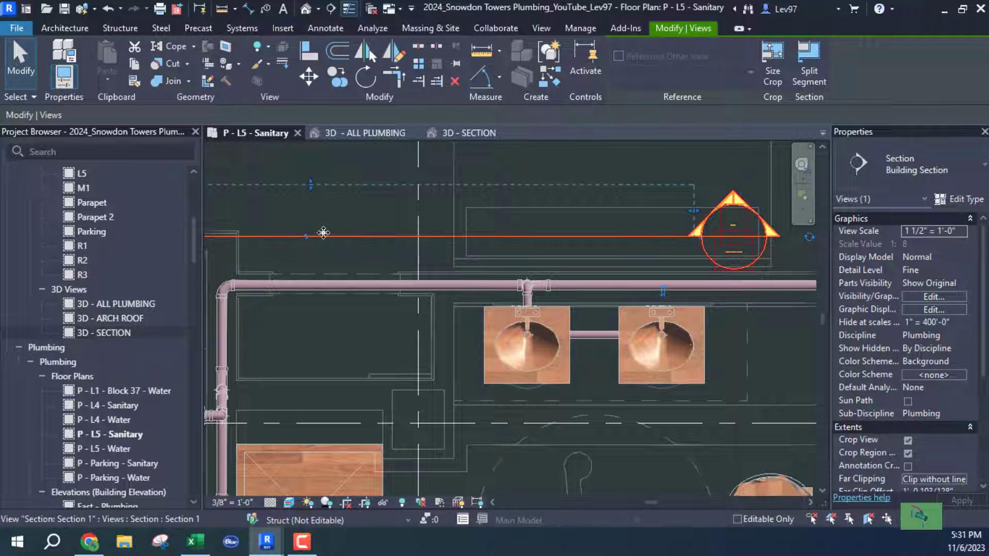
Move the section line to just in front of the long sanitary pipe behind the sinks and open its section view.
{"action": "mouse_move", "coordinate": [500, 286]}
{"action": "left_mouse_down"}
{"action": "mouse_move", "coordinate": [516, 295]}
{"action": "mouse_move", "coordinate": [510, 277]}
{"action": "left_mouse_up"}
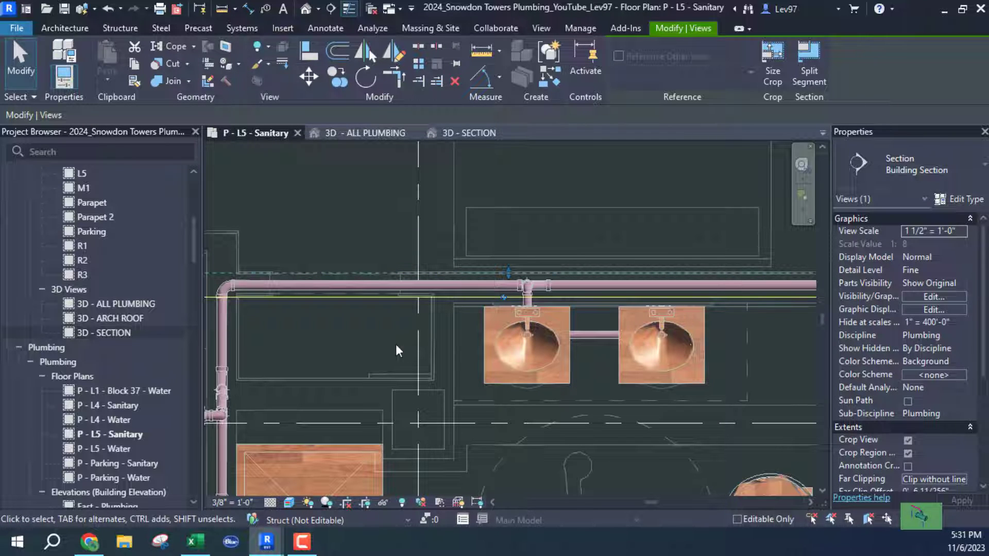
{"action": "scroll", "coordinate": [564, 345], "scroll_direction": "down", "scroll_amount": 3}
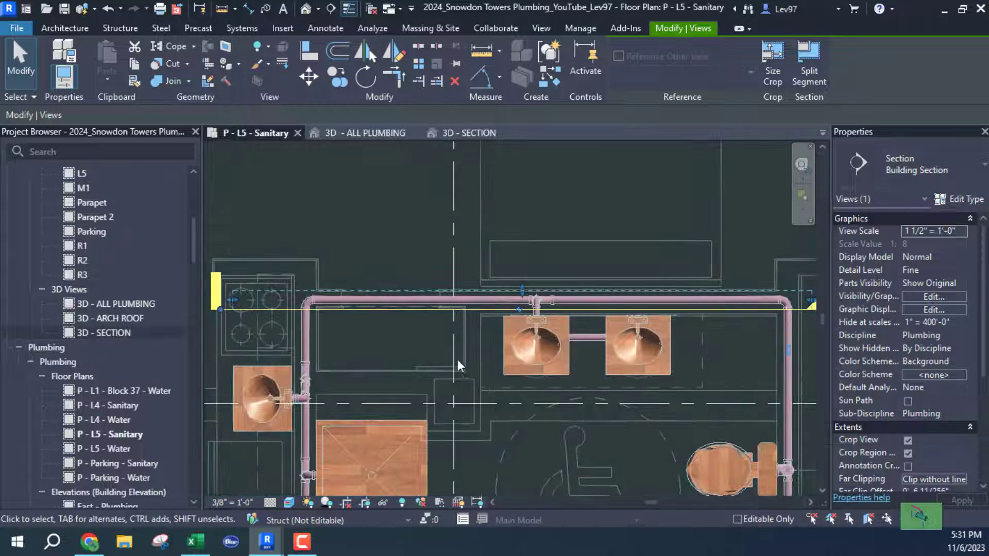
{"action": "middle_click_drag", "start_coordinate": [404, 359], "coordinate": [444, 351]}
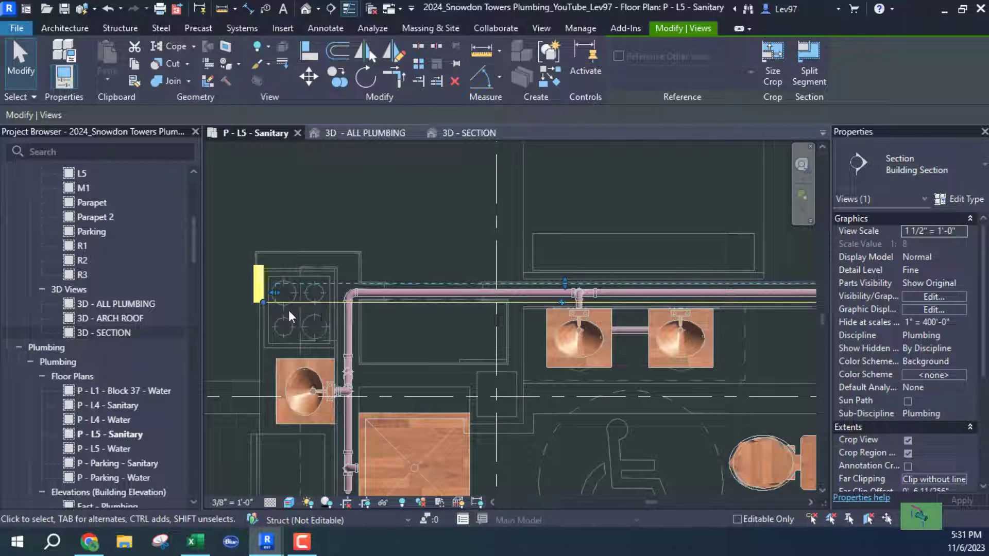
{"action": "right_click", "coordinate": [330, 292]}
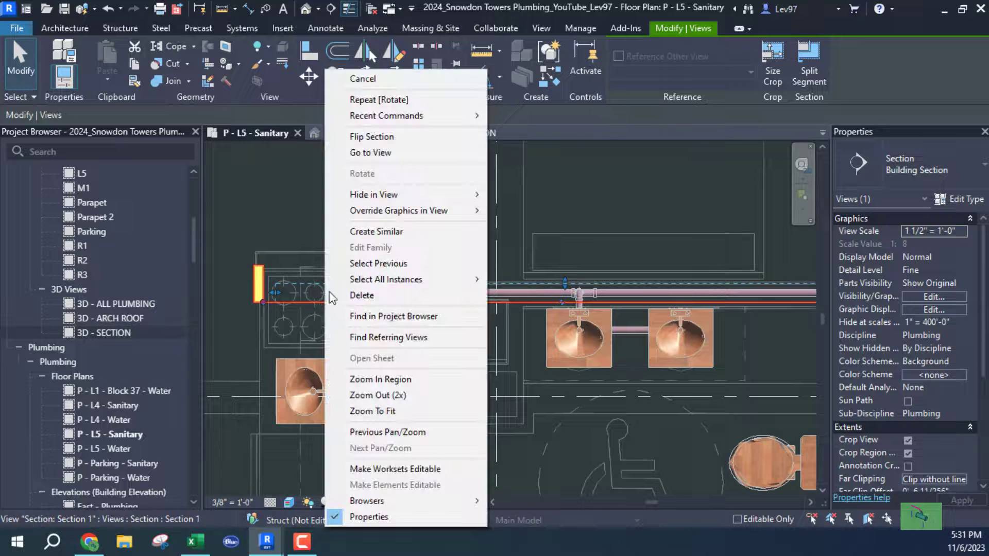
{"action": "left_click", "coordinate": [370, 151]}
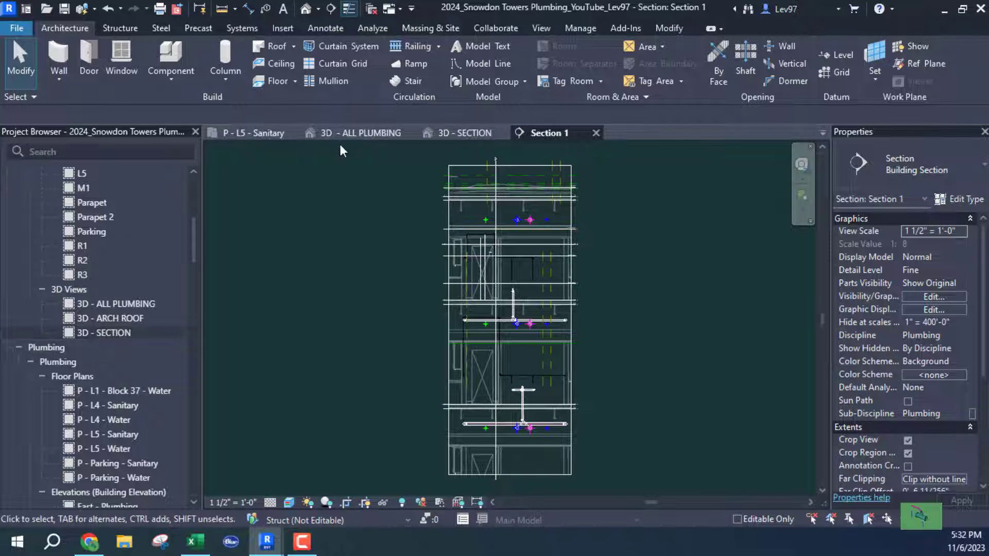
Select the long sanitary pipe in the P - L5 - Sanitary plan and locate it in Section 1.
{"action": "left_click", "coordinate": [262, 133]}
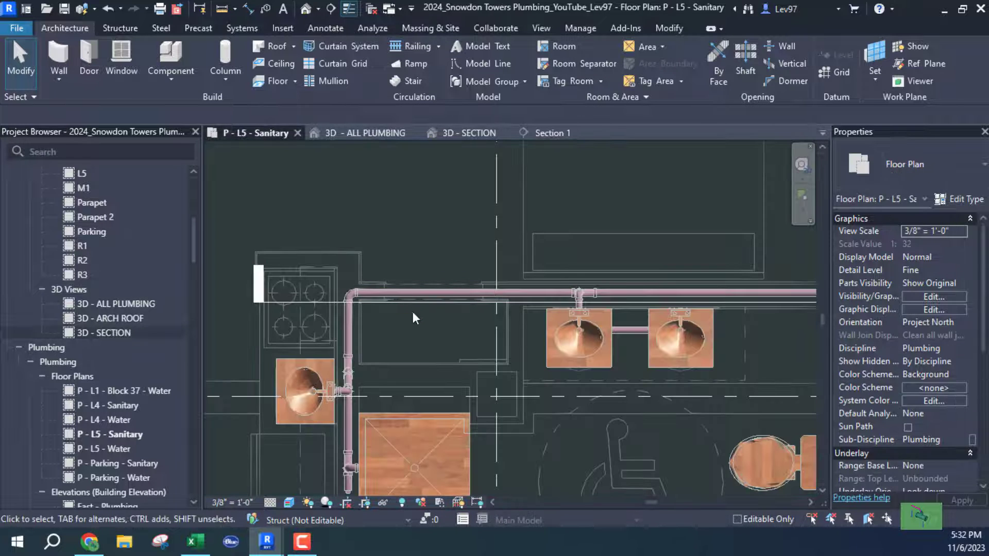
{"action": "left_click", "coordinate": [424, 295]}
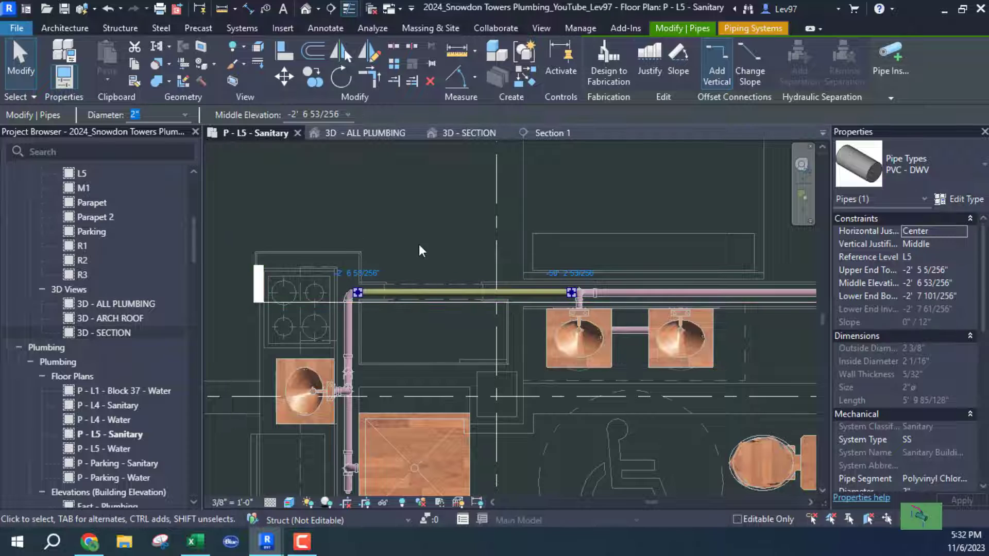
{"action": "left_click", "coordinate": [555, 132]}
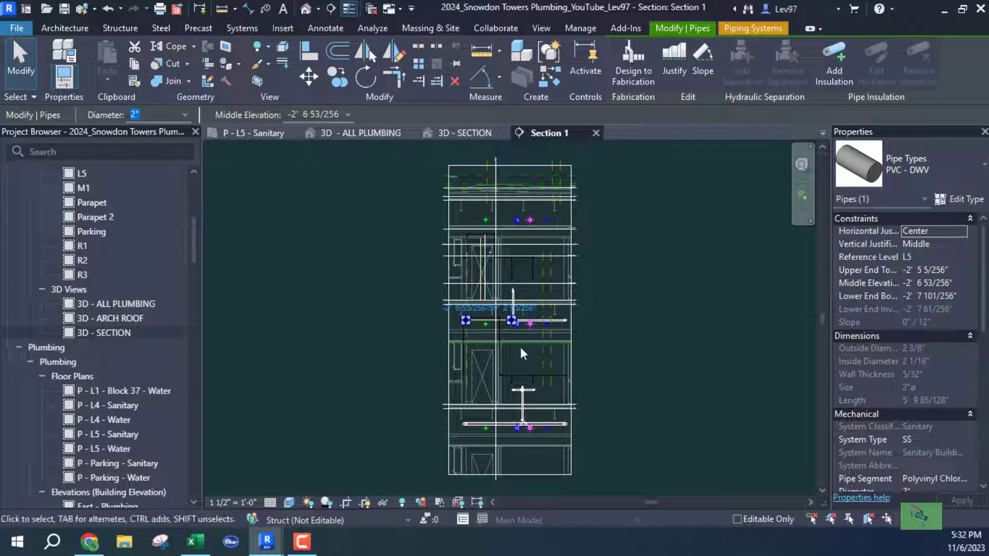
{"action": "scroll", "coordinate": [505, 312], "scroll_direction": "up", "scroll_amount": 2}
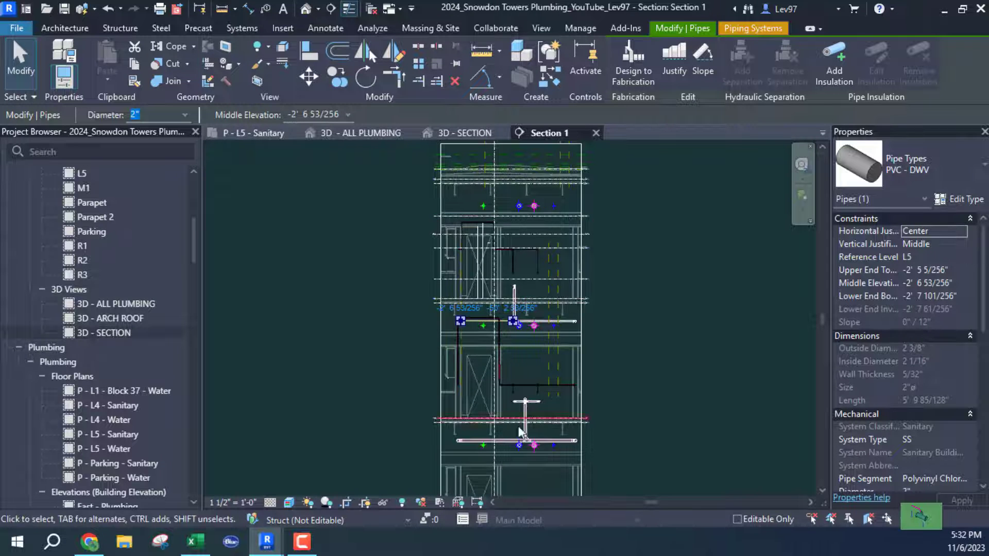
{"action": "scroll", "coordinate": [513, 321], "scroll_direction": "up", "scroll_amount": 4}
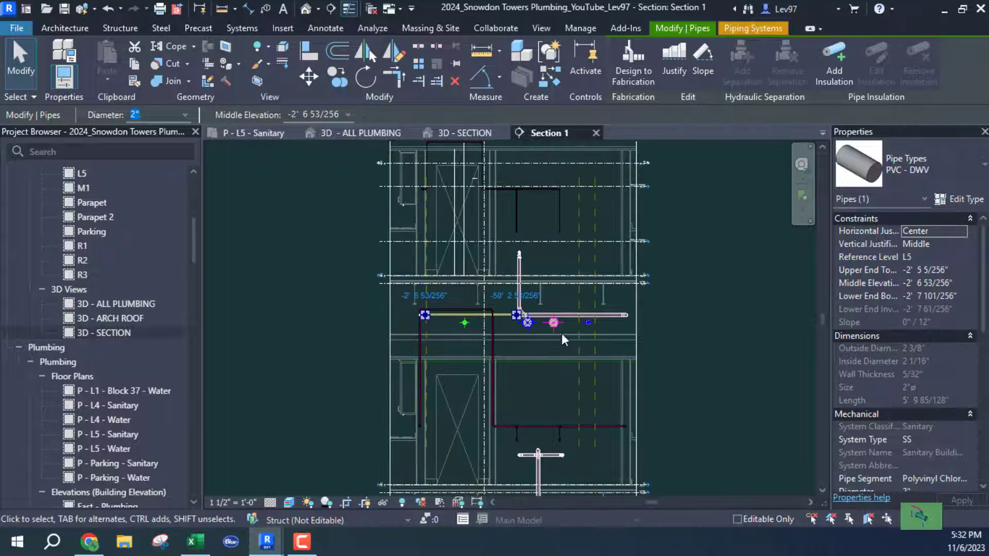
{"action": "scroll", "coordinate": [489, 315], "scroll_direction": "up", "scroll_amount": 3}
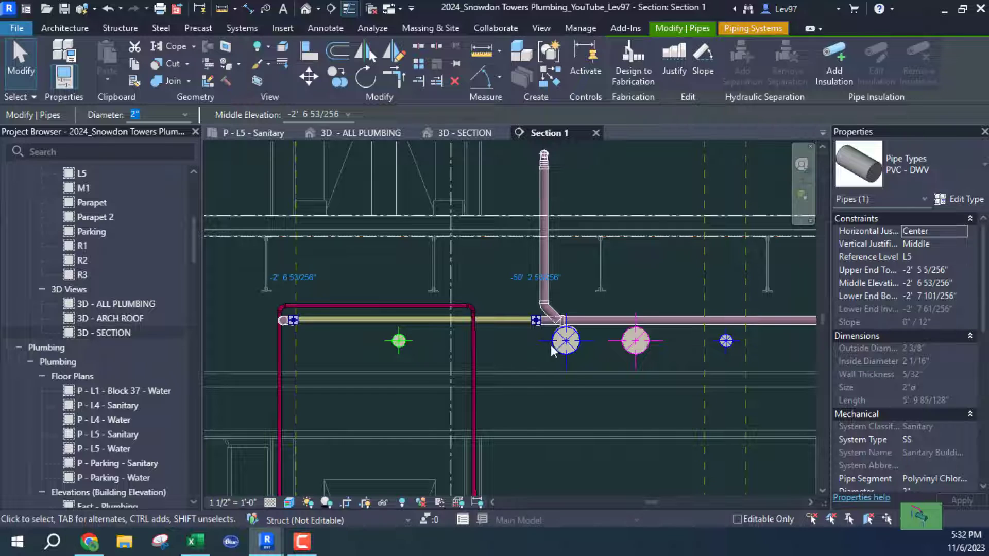
{"action": "middle_click_drag", "start_coordinate": [558, 379], "coordinate": [504, 416]}
{"action": "scroll", "coordinate": [450, 372], "scroll_direction": "up", "scroll_amount": 2}
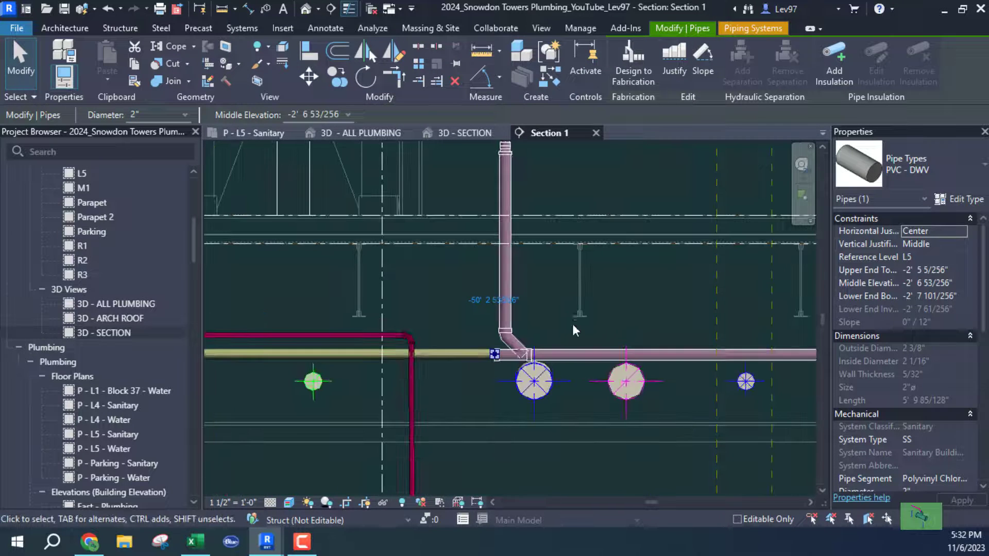
Nudge the 2" horizontal sanitary pipe up to a middle elevation of -2' 4 181/256", above the round ducts.
{"action": "left_click", "coordinate": [604, 352]}
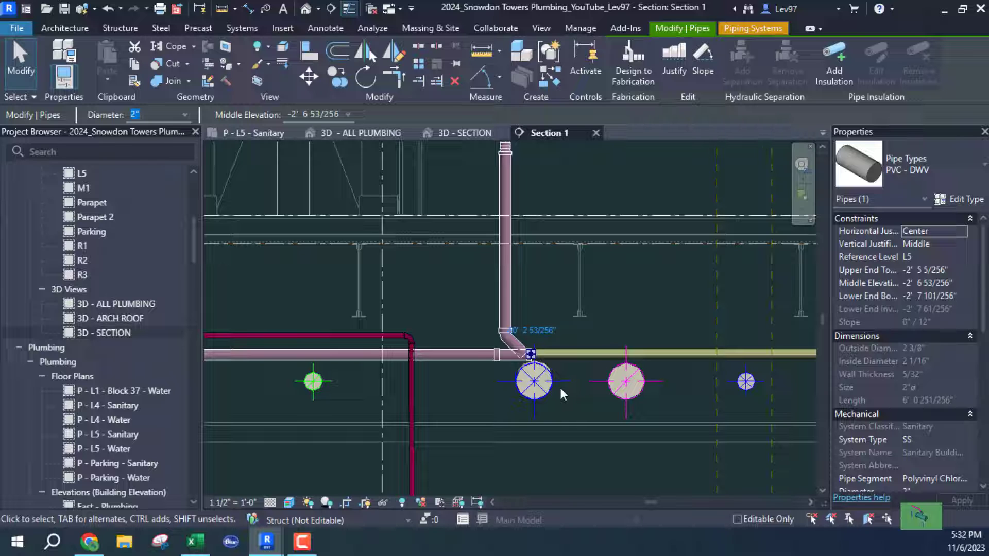
{"action": "key", "text": "Up"}
{"action": "key", "text": "Up"}
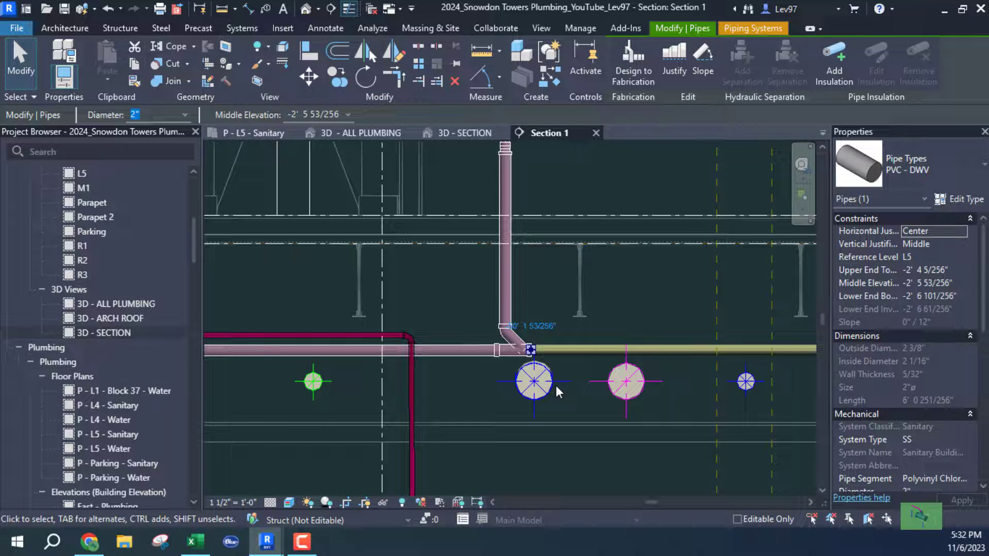
{"action": "key", "text": "Up"}
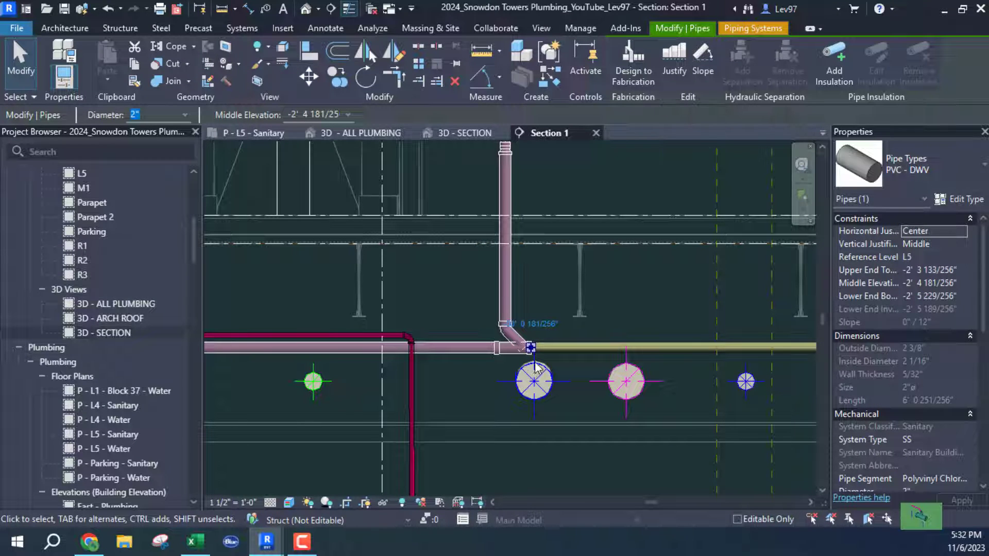
{"action": "key", "text": "Escape"}
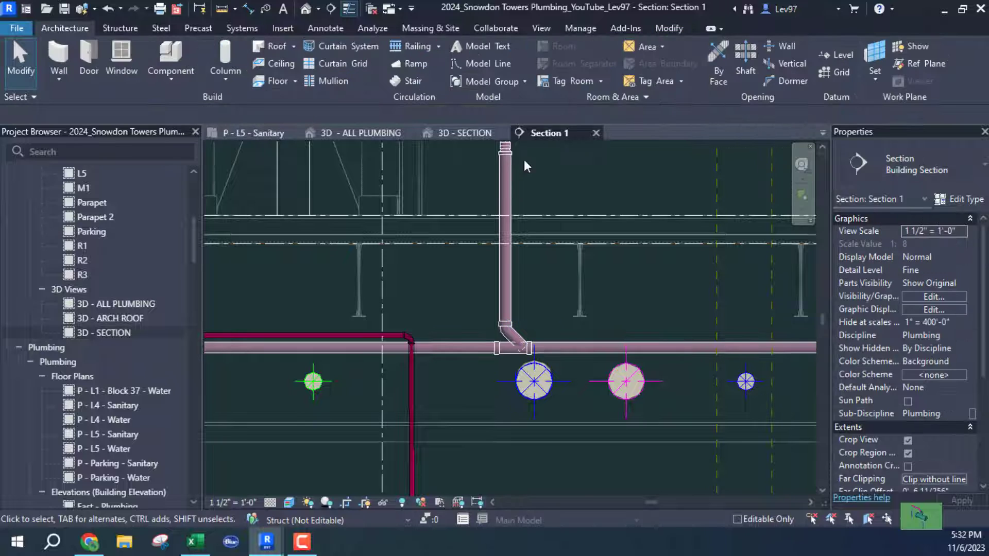
Orient the 3D - SECTION view to Section 1 and return it to the home orientation.
{"action": "left_click", "coordinate": [461, 133]}
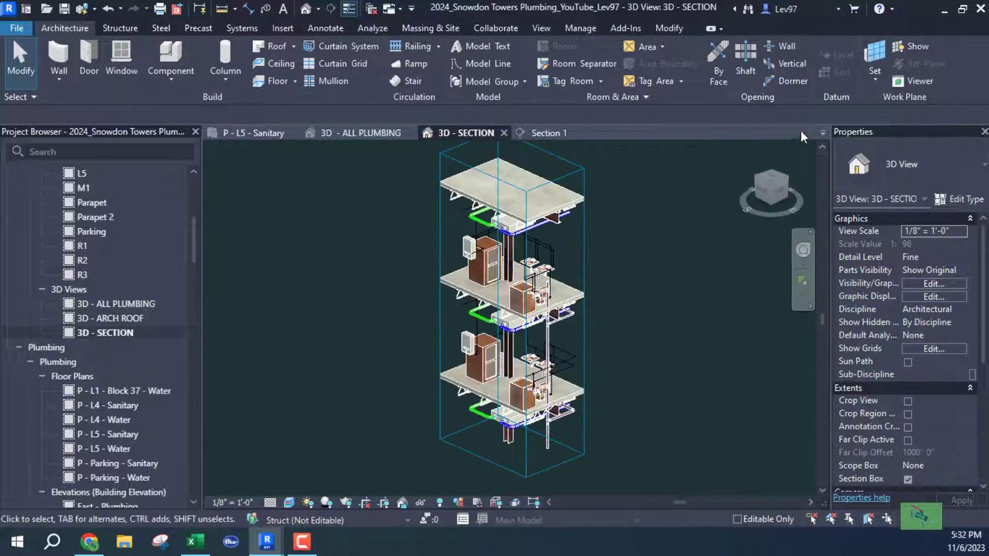
{"action": "right_click", "coordinate": [765, 192]}
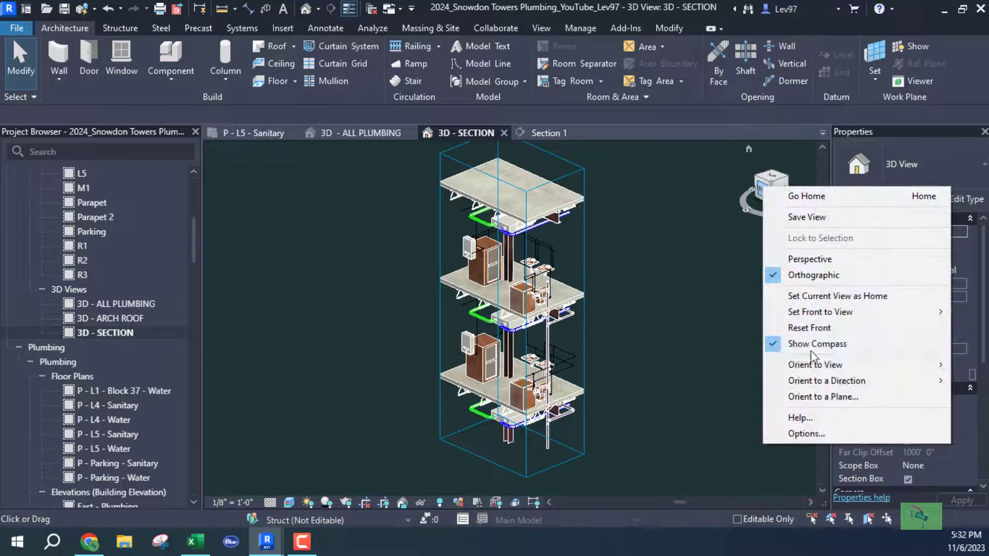
{"action": "mouse_move", "coordinate": [841, 366]}
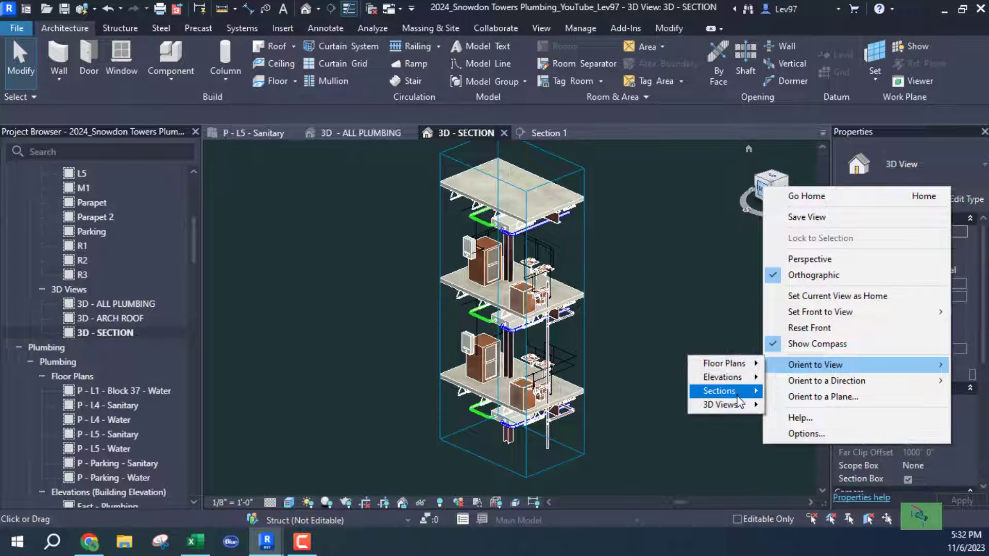
{"action": "mouse_move", "coordinate": [736, 391]}
{"action": "left_click", "coordinate": [834, 394]}
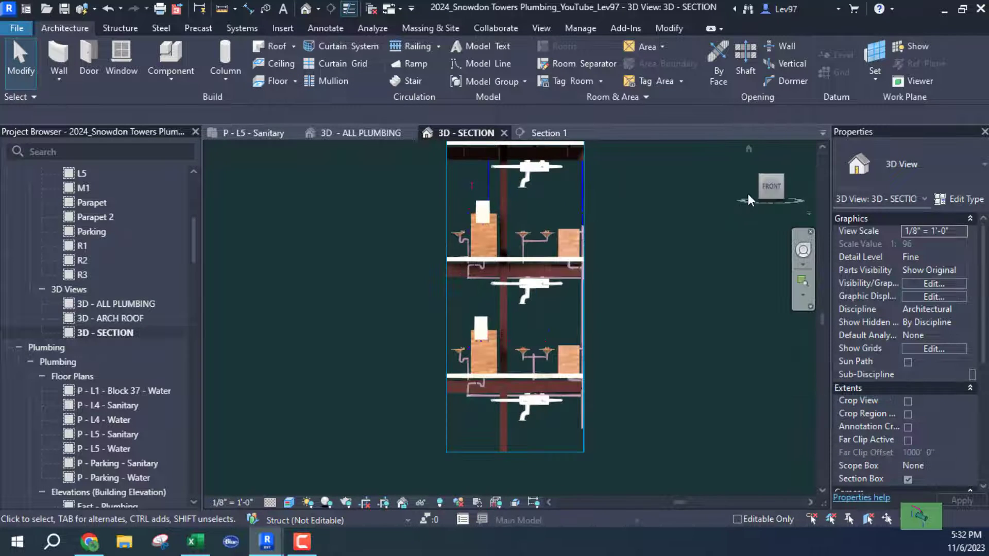
{"action": "left_click", "coordinate": [749, 150]}
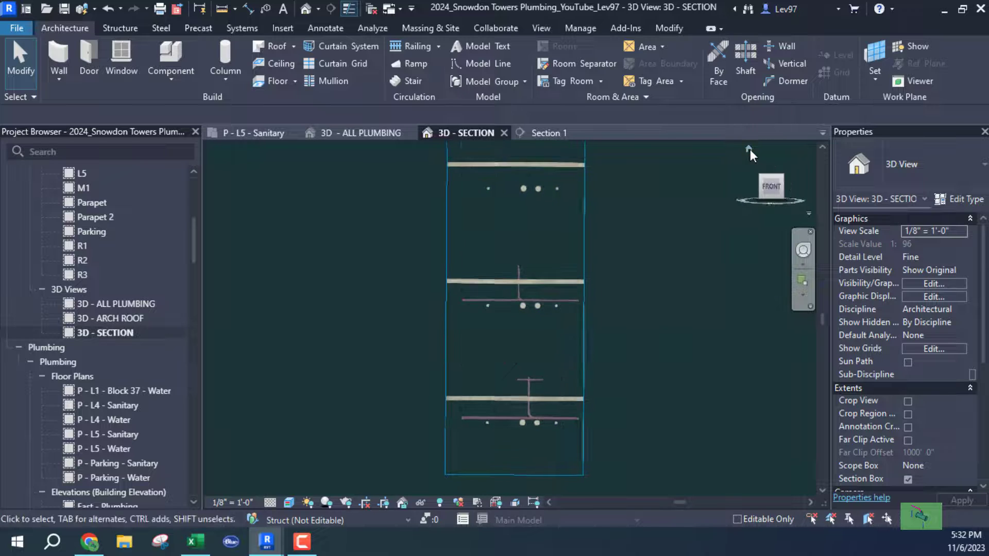
Select the raised sanitary pipe in the 3D view and examine how it runs above the ducts.
{"action": "scroll", "coordinate": [520, 309], "scroll_direction": "up", "scroll_amount": 5}
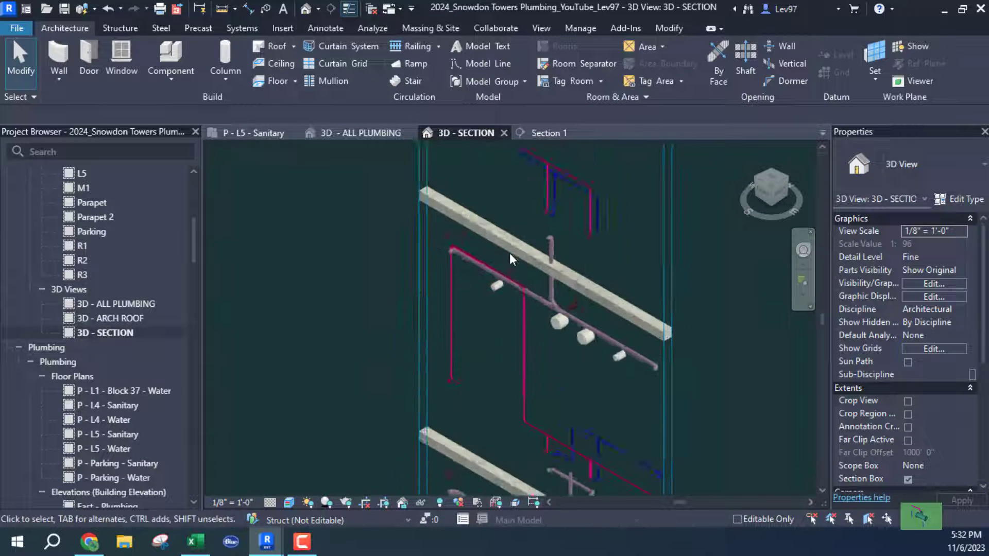
{"action": "left_click", "coordinate": [560, 321]}
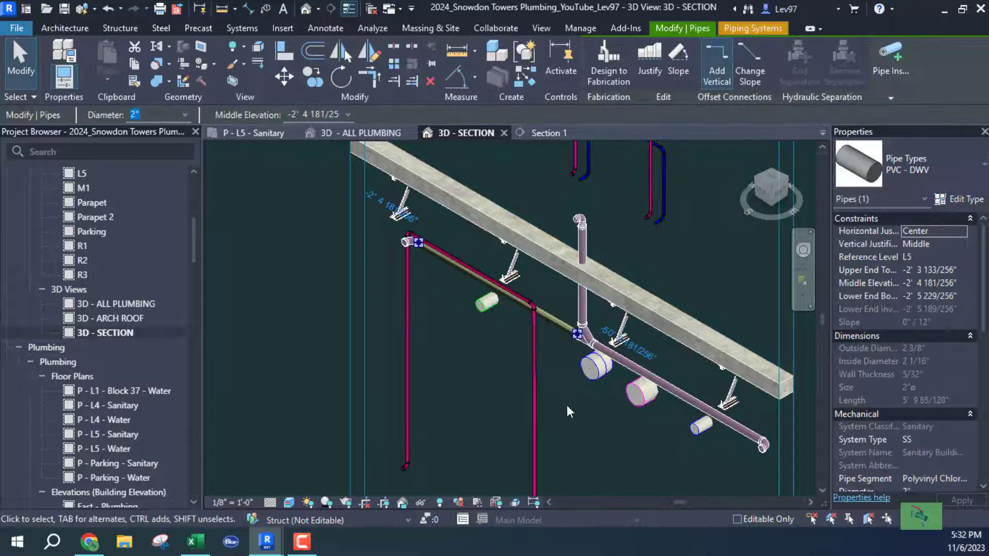
{"action": "middle_click_drag", "start_coordinate": [580, 420], "coordinate": [586, 350]}
{"action": "scroll", "coordinate": [577, 356], "scroll_direction": "down", "scroll_amount": 5}
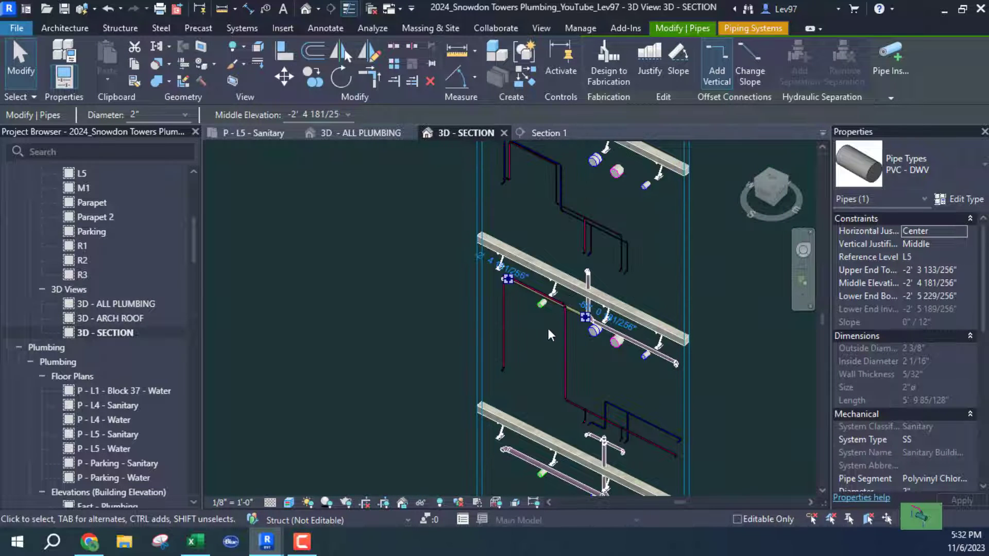
{"action": "left_click", "coordinate": [514, 355]}
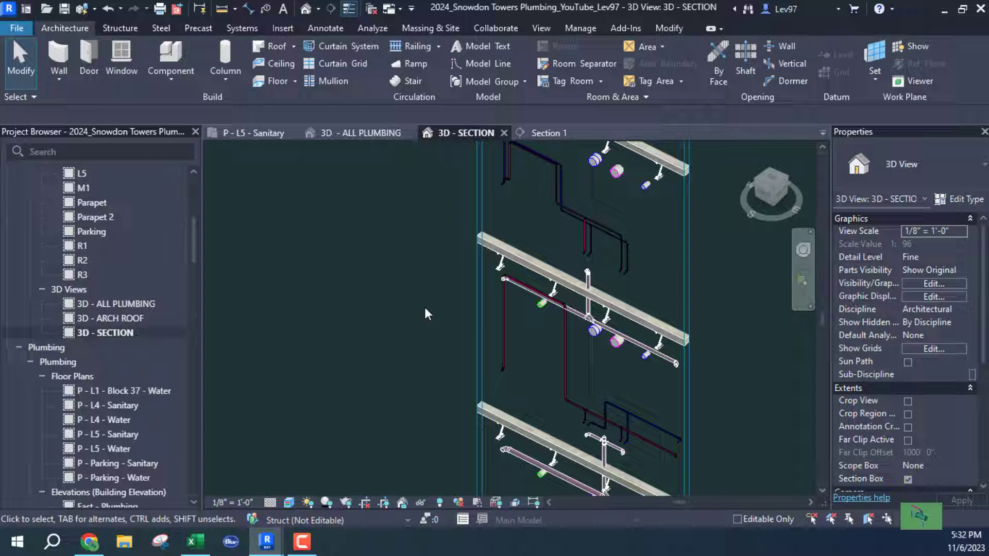
Select the section box and increase its depth to include more of the ducts crossing the sanitary pipe.
{"action": "left_click", "coordinate": [476, 331]}
{"action": "left_click", "coordinate": [475, 326]}
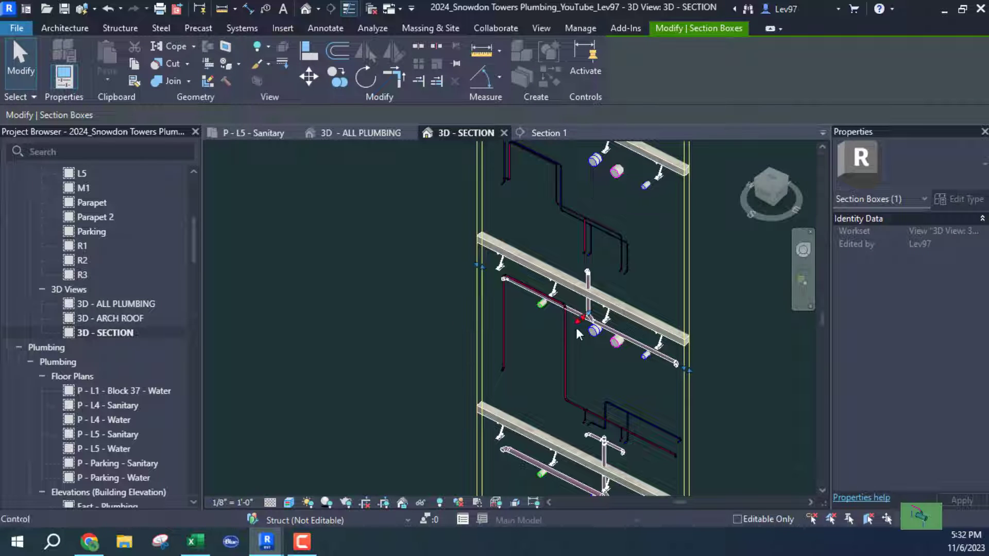
{"action": "left_click_drag", "start_coordinate": [578, 322], "coordinate": [610, 328]}
Examine the raised sanitary pipe's clearance above the round ducts and below the joists from several angles.
{"action": "scroll", "coordinate": [590, 313], "scroll_direction": "up", "scroll_amount": 3}
{"action": "middle_click_drag", "start_coordinate": [609, 328], "coordinate": [655, 218], "text": "shift"}
{"action": "scroll", "coordinate": [631, 288], "scroll_direction": "up", "scroll_amount": 3}
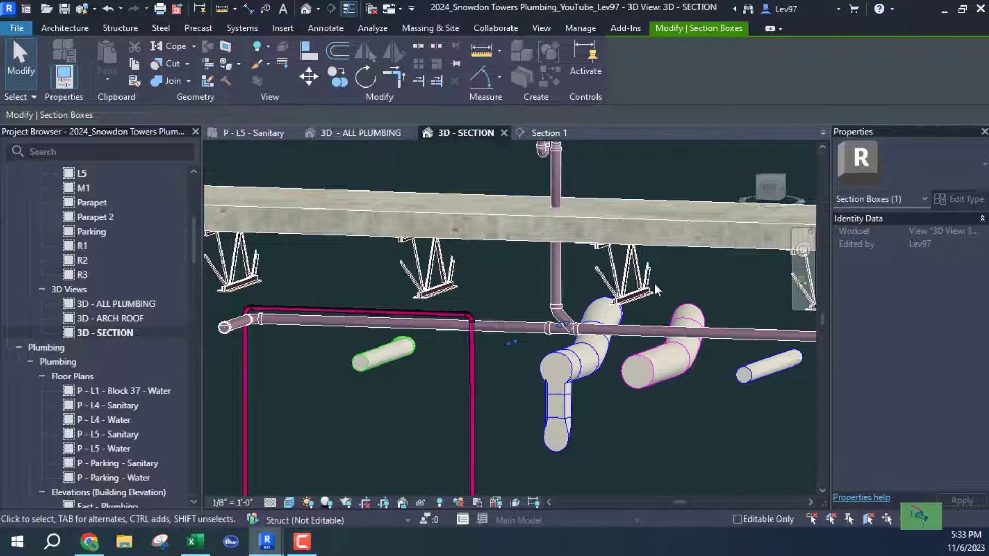
{"action": "middle_click_drag", "start_coordinate": [589, 308], "coordinate": [591, 495], "text": "shift"}
{"action": "middle_click_drag", "start_coordinate": [551, 396], "coordinate": [561, 367]}
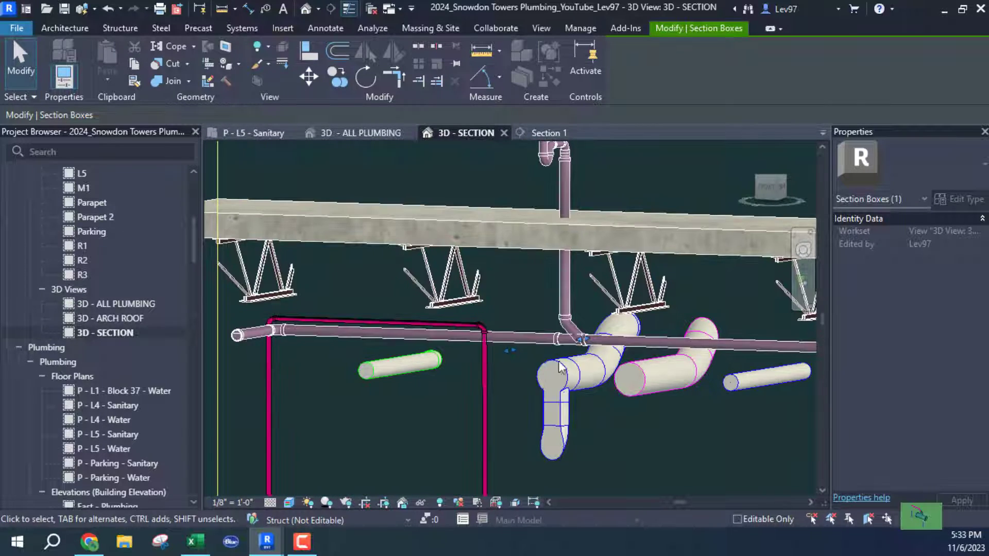
{"action": "middle_click_drag", "start_coordinate": [700, 410], "coordinate": [622, 336]}
{"action": "scroll", "coordinate": [493, 386], "scroll_direction": "down", "scroll_amount": 2}
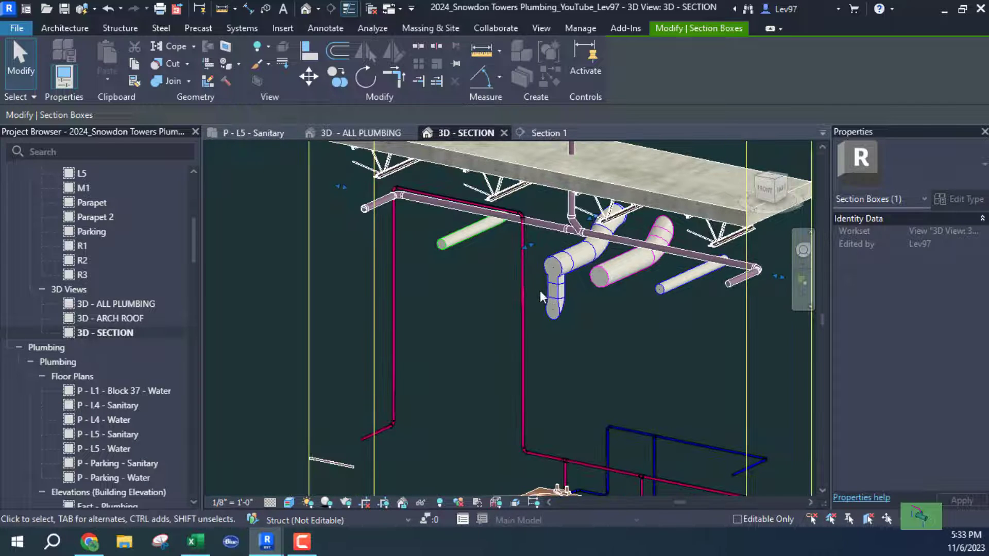
Extend the section box further in depth to include the HVAC unit connected to the ducts.
{"action": "left_click_drag", "start_coordinate": [524, 250], "coordinate": [471, 271]}
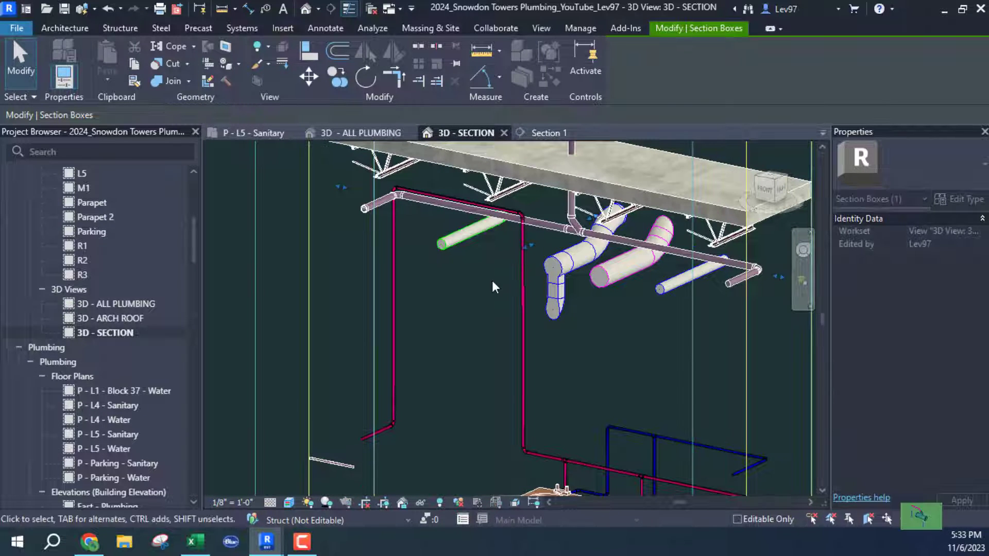
{"action": "middle_click_drag", "start_coordinate": [533, 330], "coordinate": [480, 369], "text": "shift"}
{"action": "scroll", "coordinate": [496, 215], "scroll_direction": "up", "scroll_amount": 2}
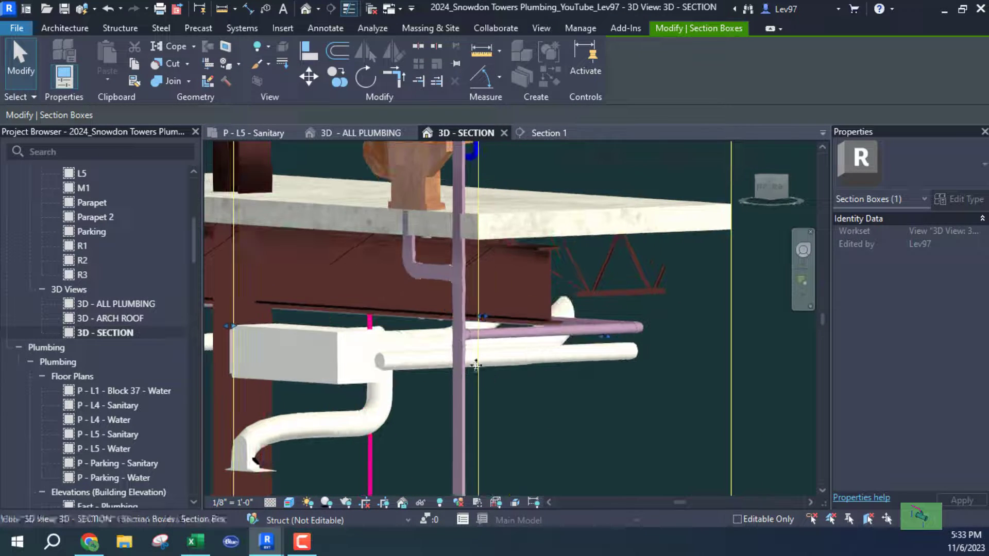
Examine from all sides how the sanitary piping, ducts, HVAC unit, beams and fixtures fit together beneath the floor slab.
{"action": "middle_click_drag", "start_coordinate": [543, 387], "coordinate": [581, 356]}
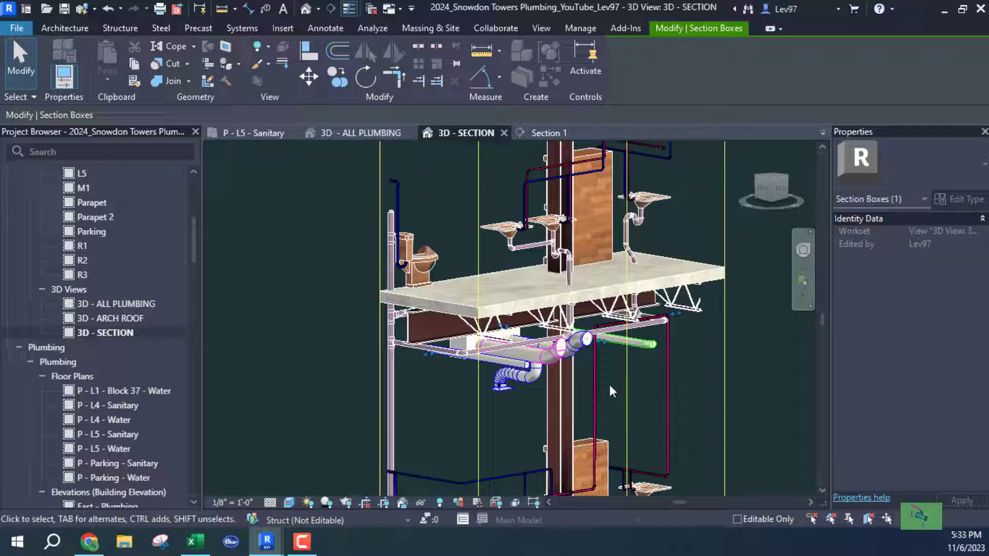
{"action": "scroll", "coordinate": [611, 322], "scroll_direction": "up", "scroll_amount": 4}
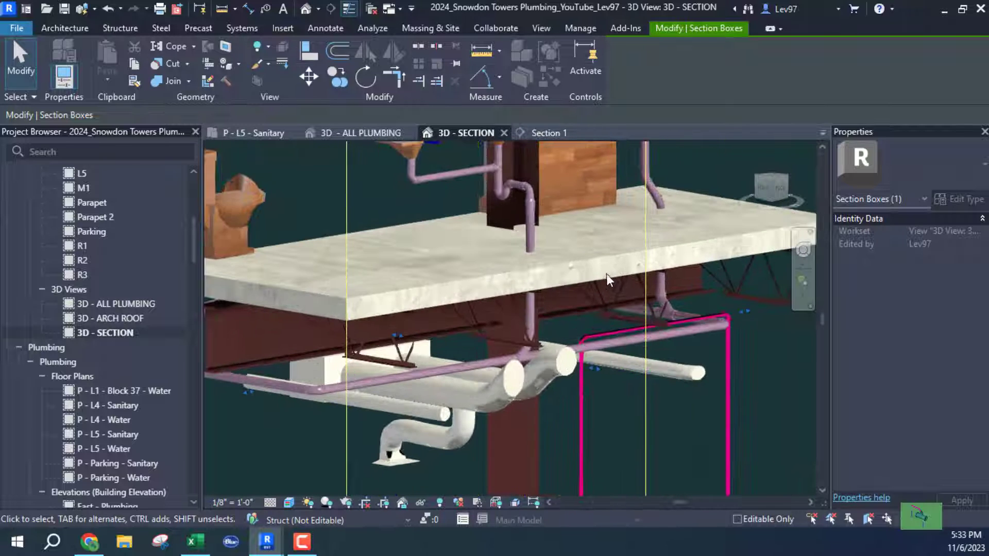
{"action": "middle_click_drag", "start_coordinate": [610, 322], "coordinate": [742, 371], "text": "shift"}
{"action": "scroll", "coordinate": [539, 341], "scroll_direction": "down", "scroll_amount": 2}
{"action": "middle_click_drag", "start_coordinate": [520, 356], "coordinate": [528, 374], "text": "shift"}
{"action": "scroll", "coordinate": [528, 373], "scroll_direction": "down", "scroll_amount": 1}
{"action": "scroll", "coordinate": [494, 350], "scroll_direction": "down", "scroll_amount": 1}
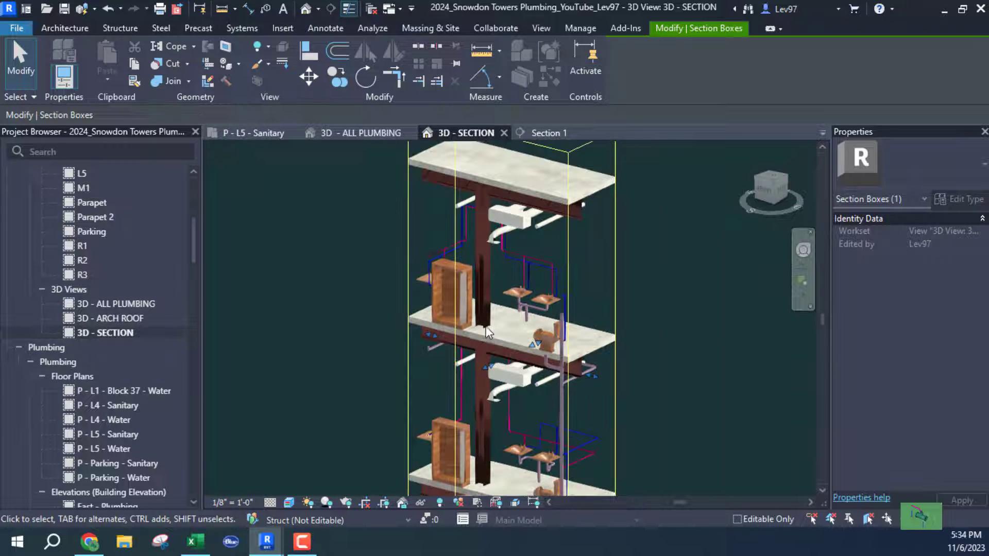
{"action": "middle_click_drag", "start_coordinate": [502, 342], "coordinate": [520, 355]}
{"action": "scroll", "coordinate": [524, 349], "scroll_direction": "down", "scroll_amount": 1}
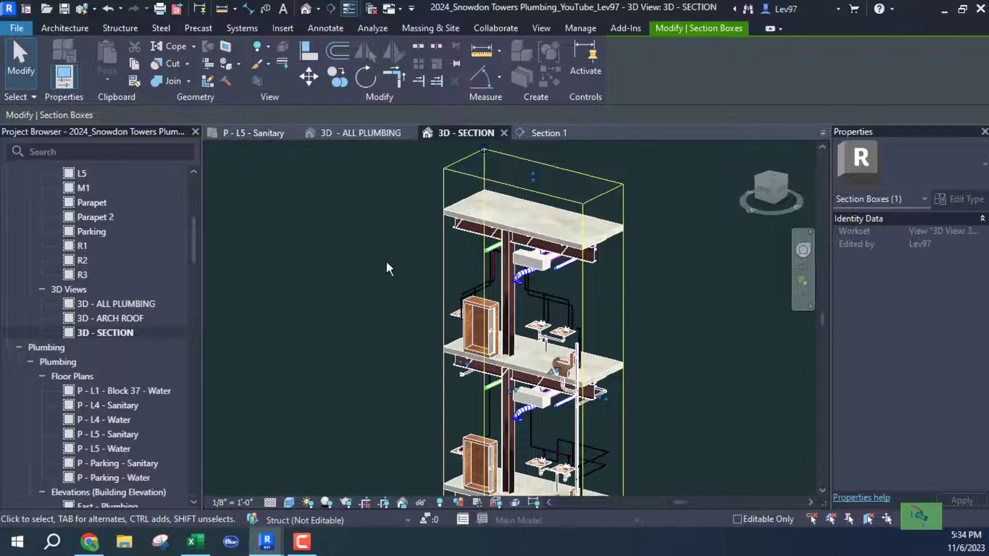
{"action": "middle_click_drag", "start_coordinate": [386, 261], "coordinate": [419, 305], "text": "shift"}
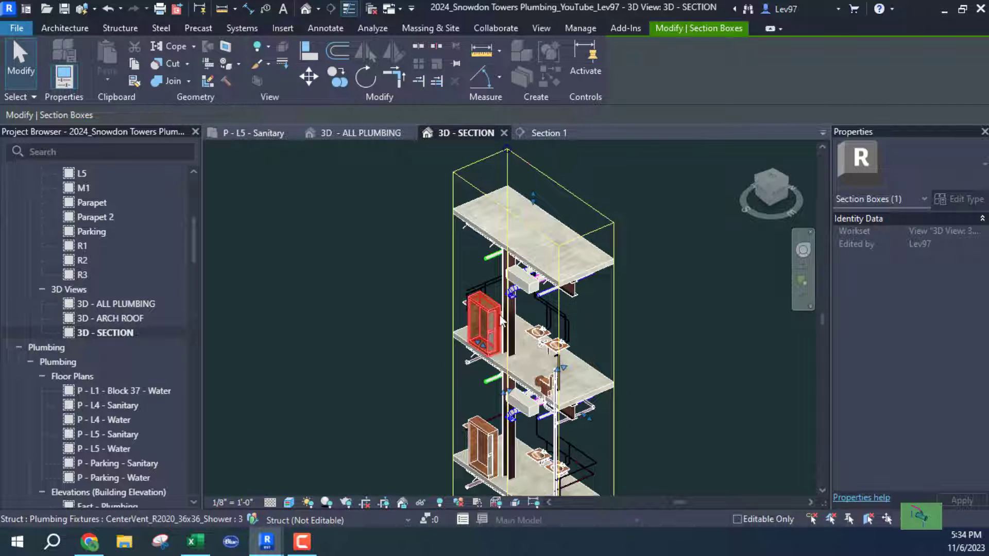
{"action": "middle_click_drag", "start_coordinate": [501, 320], "coordinate": [552, 202], "text": "shift"}
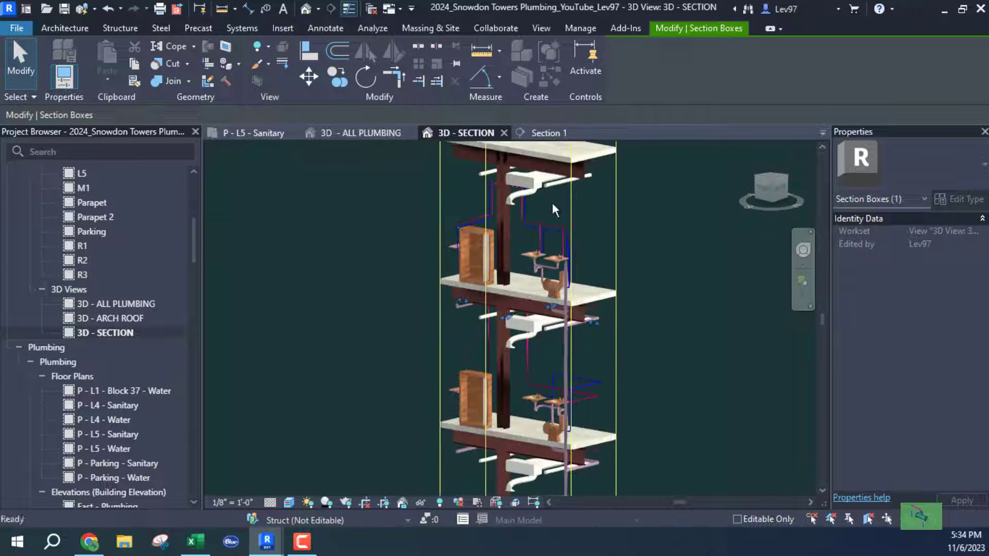
{"action": "scroll", "coordinate": [527, 296], "scroll_direction": "up", "scroll_amount": 6}
{"action": "middle_click_drag", "start_coordinate": [513, 304], "coordinate": [616, 409], "text": "shift"}
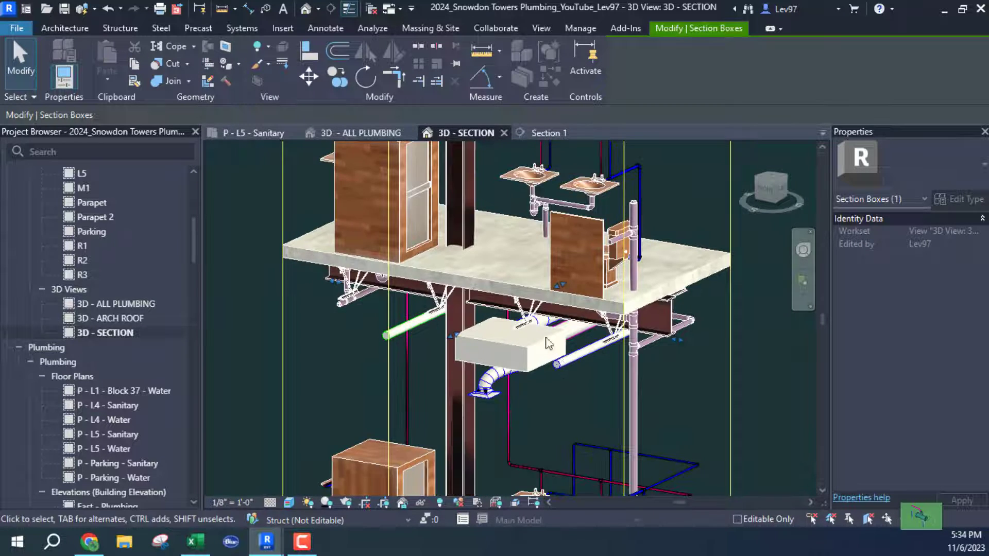
{"action": "middle_click_drag", "start_coordinate": [438, 256], "coordinate": [611, 270]}
Open the P - L5 - Sanitary floor plan and make the linked Snowdon Towers Sample HVAC.rvt model visible in it.
{"action": "left_click", "coordinate": [258, 132]}
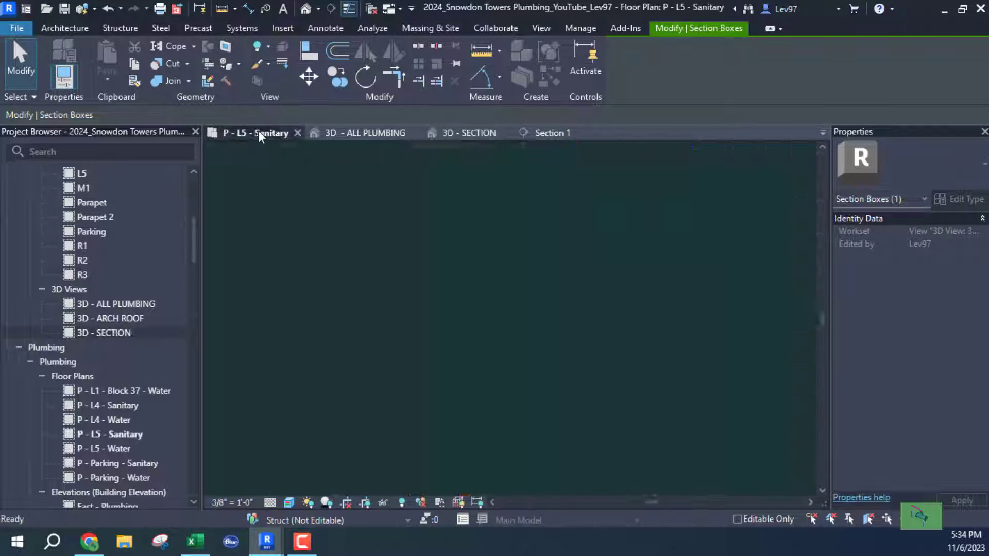
{"action": "scroll", "coordinate": [446, 251], "scroll_direction": "down", "scroll_amount": 4}
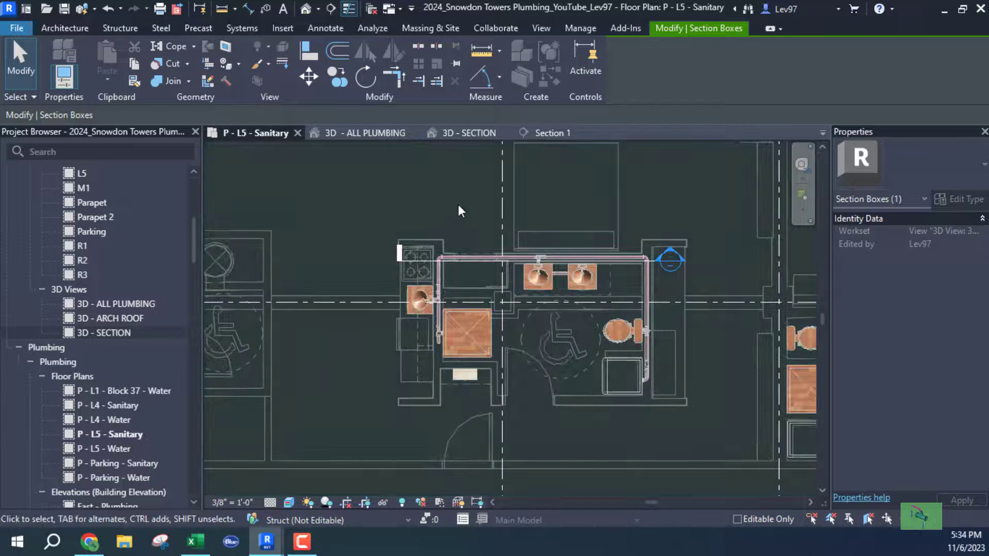
{"action": "key", "text": "v"}
{"action": "key", "text": "g"}
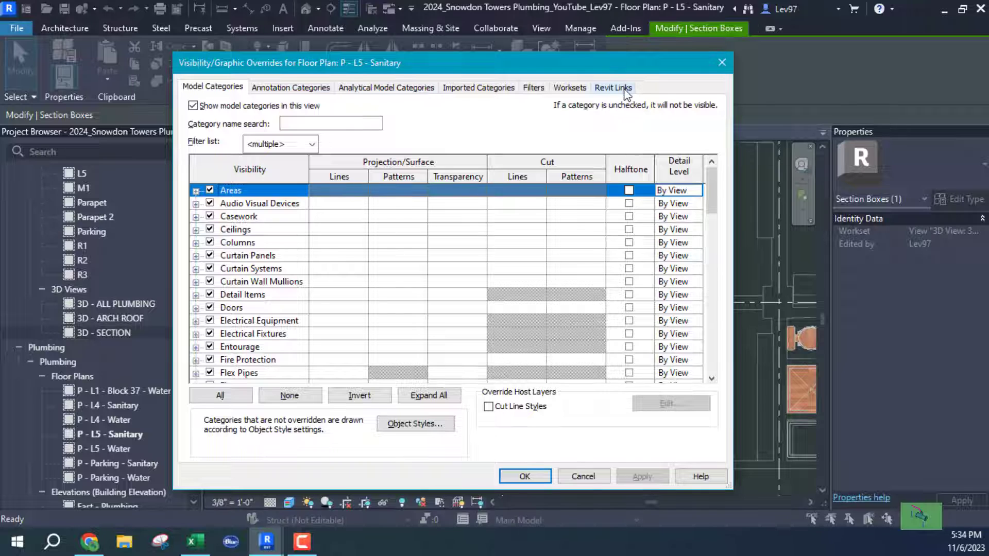
{"action": "left_click", "coordinate": [613, 88]}
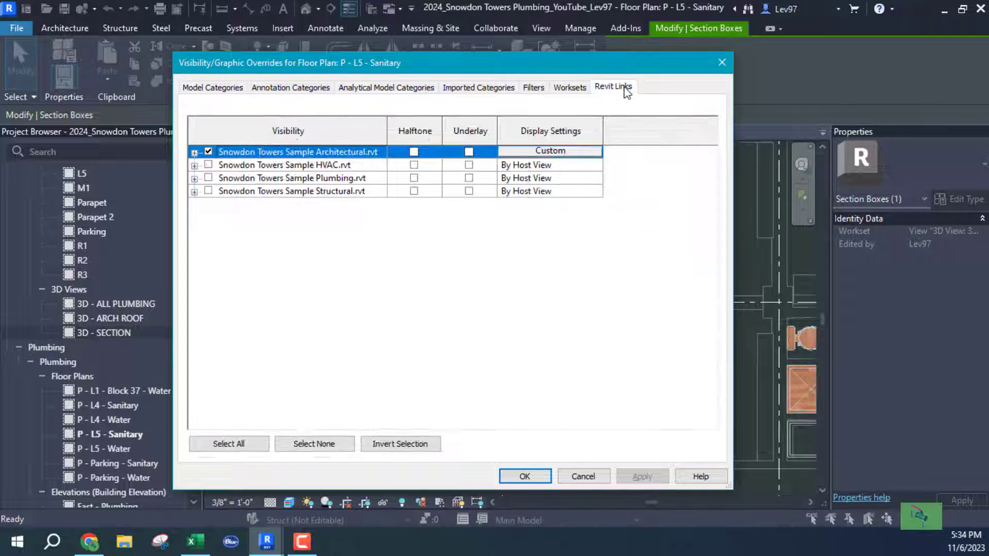
{"action": "left_click", "coordinate": [208, 164]}
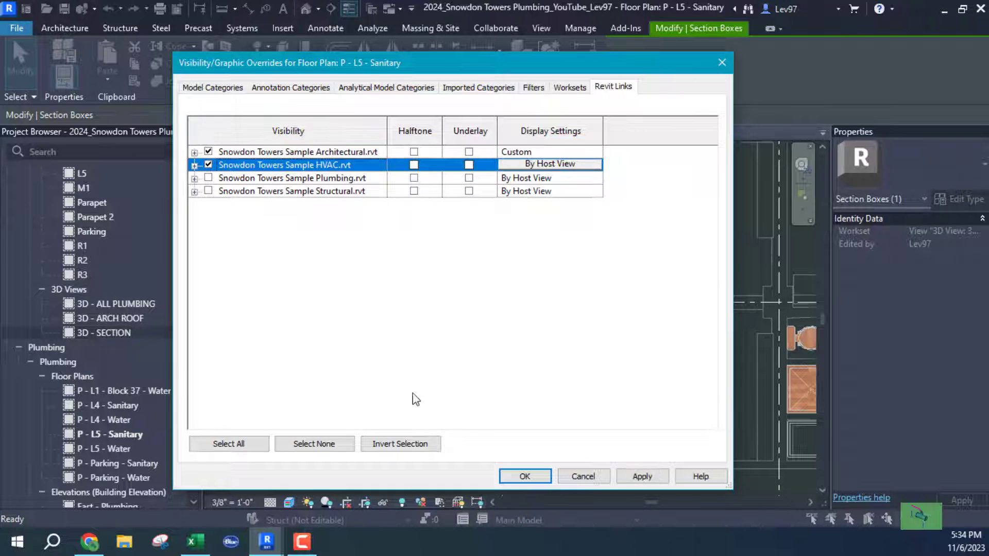
{"action": "left_click", "coordinate": [527, 477]}
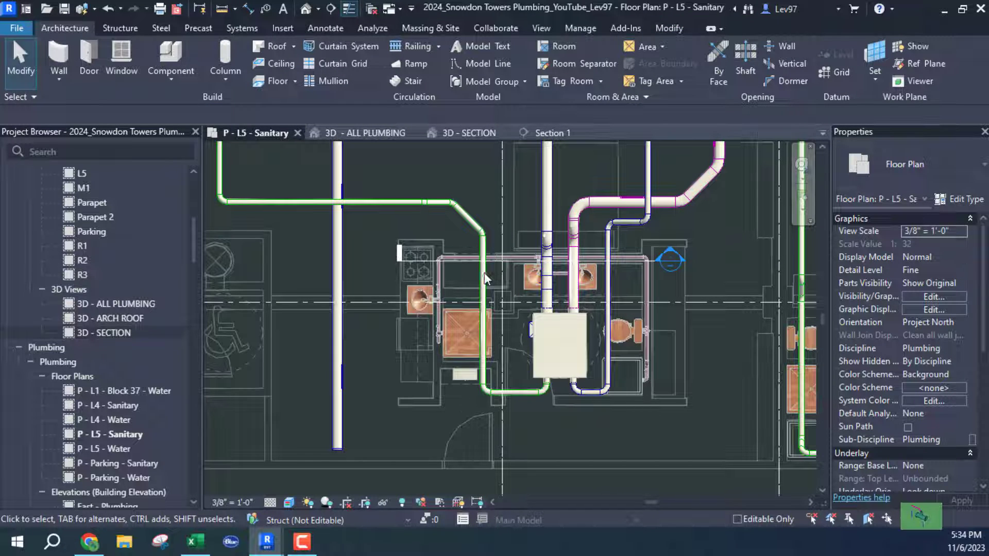
{"action": "scroll", "coordinate": [522, 330], "scroll_direction": "up", "scroll_amount": 3}
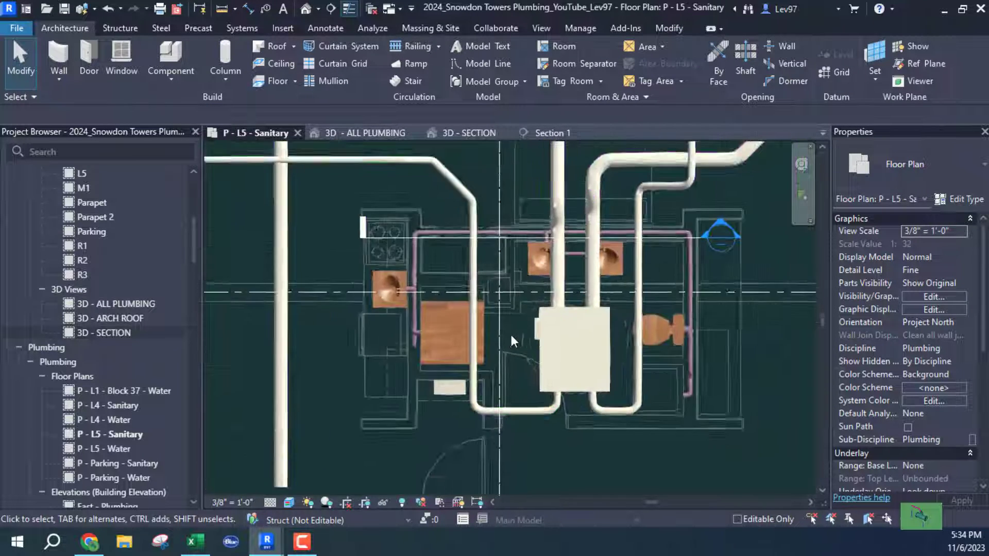
{"action": "middle_click_drag", "start_coordinate": [513, 368], "coordinate": [549, 373]}
{"action": "scroll", "coordinate": [438, 336], "scroll_direction": "down", "scroll_amount": 1}
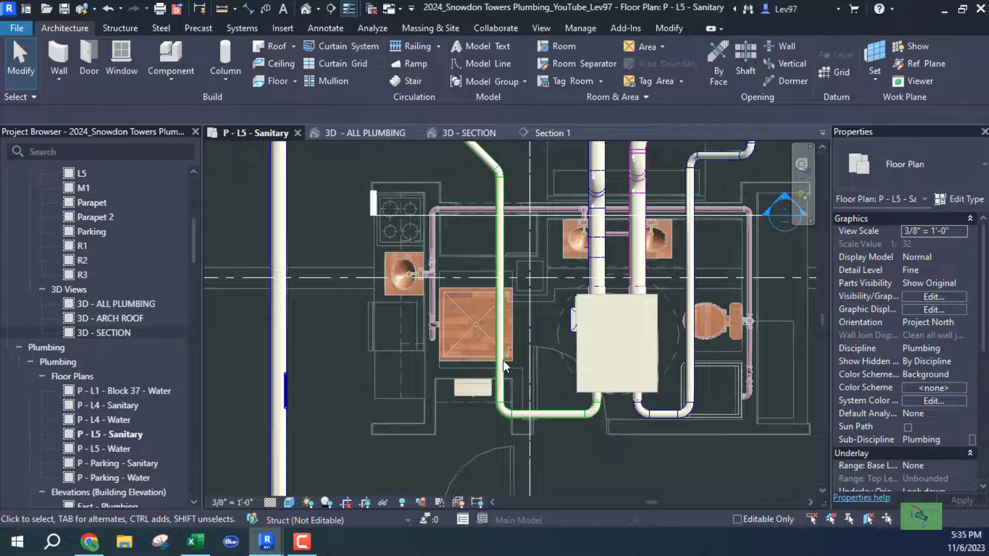
{"action": "scroll", "coordinate": [536, 351], "scroll_direction": "up", "scroll_amount": 3}
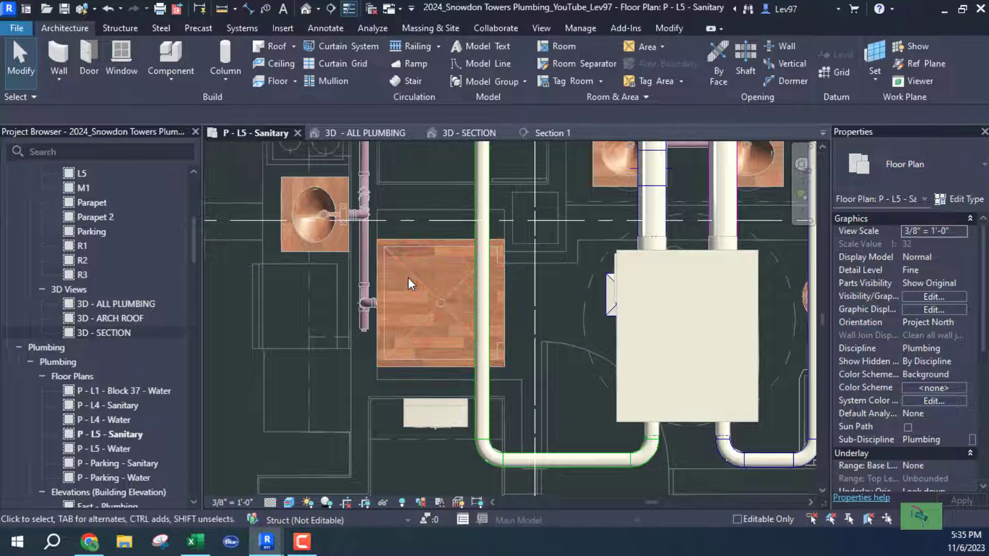
{"action": "left_click", "coordinate": [414, 281]}
{"action": "scroll", "coordinate": [381, 304], "scroll_direction": "up", "scroll_amount": 3}
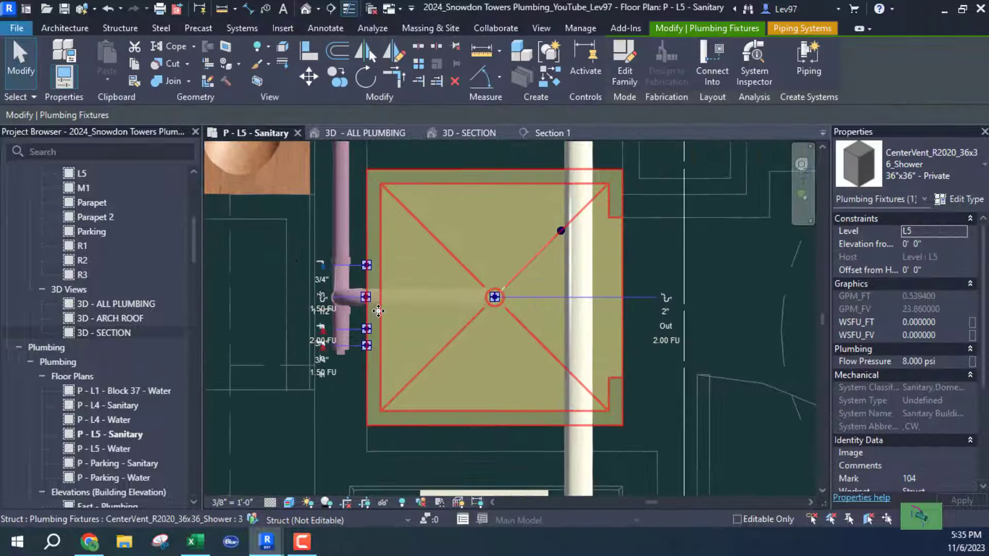
{"action": "right_click", "coordinate": [363, 297]}
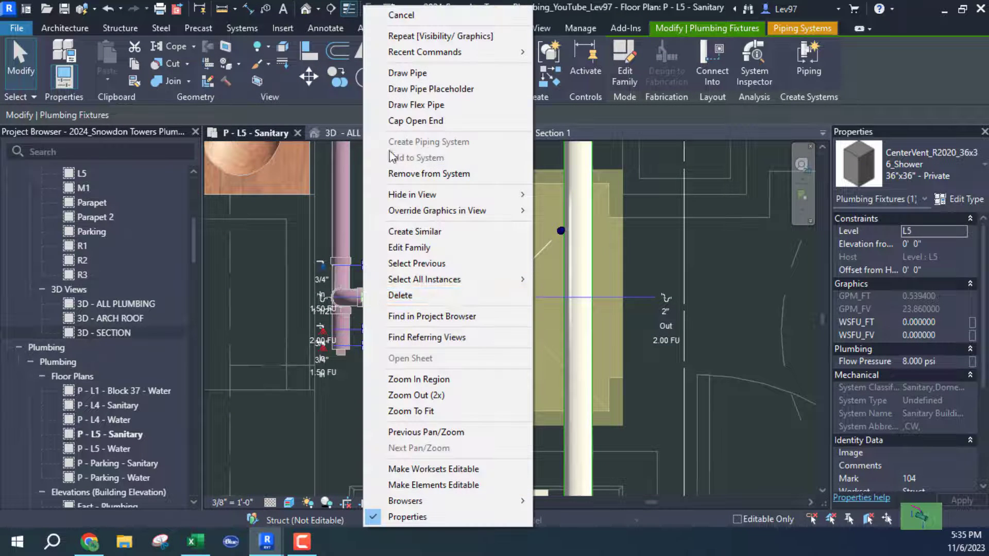
{"action": "left_click", "coordinate": [407, 73]}
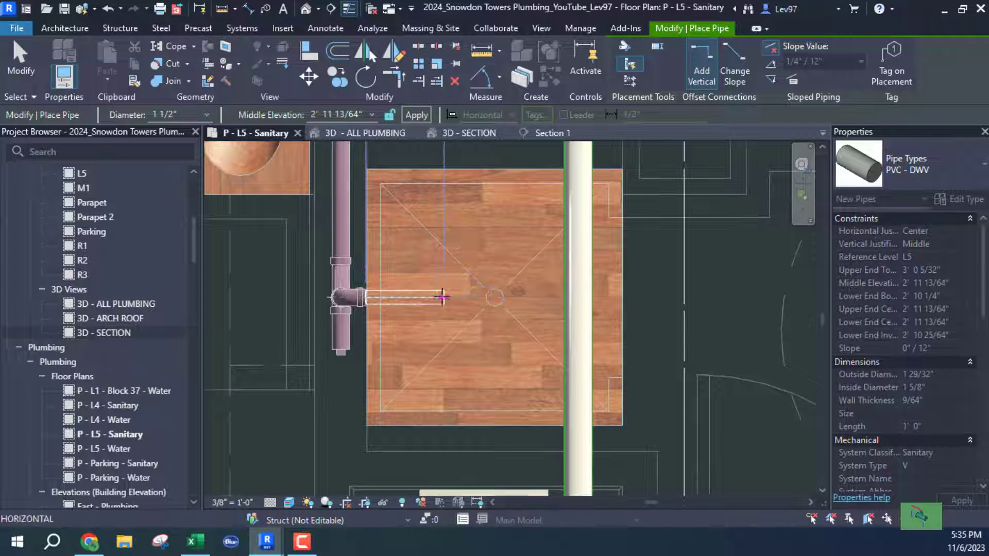
{"action": "scroll", "coordinate": [435, 306], "scroll_direction": "down", "scroll_amount": 4}
{"action": "scroll", "coordinate": [402, 297], "scroll_direction": "up", "scroll_amount": 5}
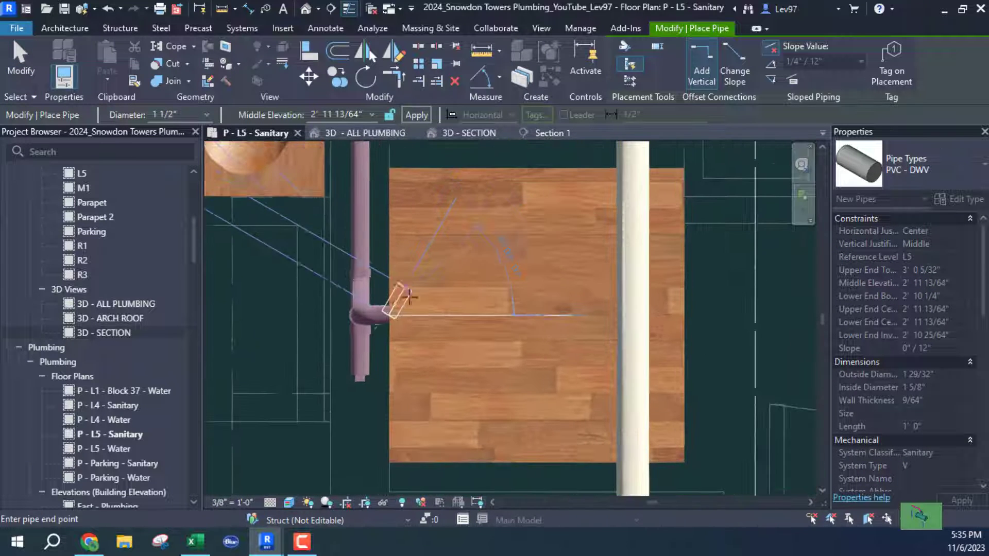
{"action": "scroll", "coordinate": [410, 299], "scroll_direction": "down", "scroll_amount": 4}
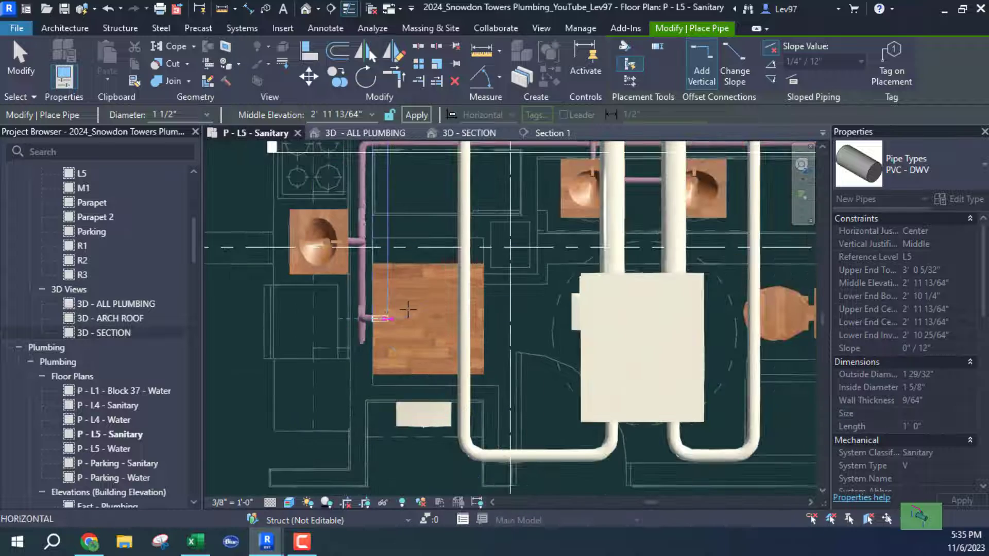
{"action": "scroll", "coordinate": [409, 309], "scroll_direction": "up", "scroll_amount": 2}
{"action": "scroll", "coordinate": [412, 309], "scroll_direction": "down", "scroll_amount": 2}
{"action": "scroll", "coordinate": [431, 309], "scroll_direction": "up", "scroll_amount": 2}
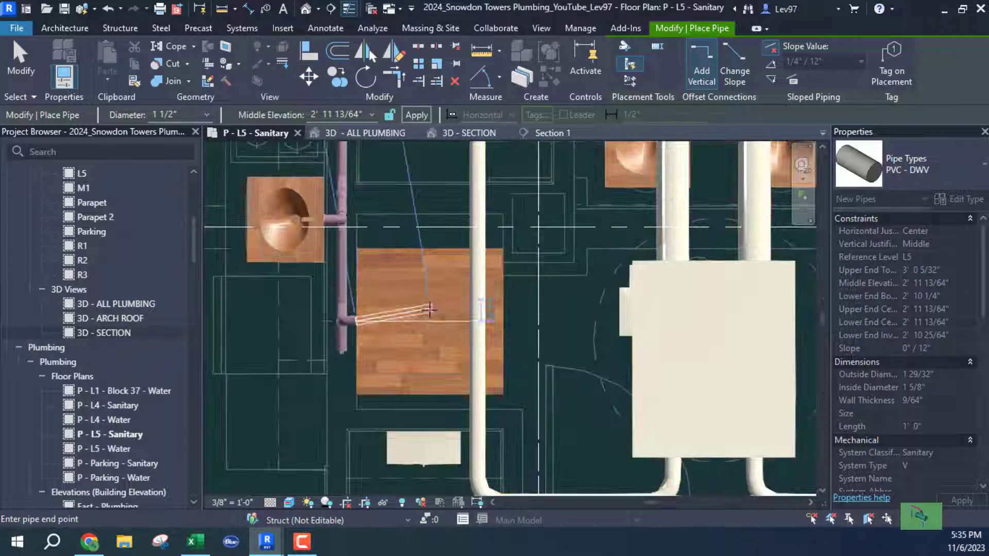
{"action": "scroll", "coordinate": [340, 320], "scroll_direction": "up", "scroll_amount": 5}
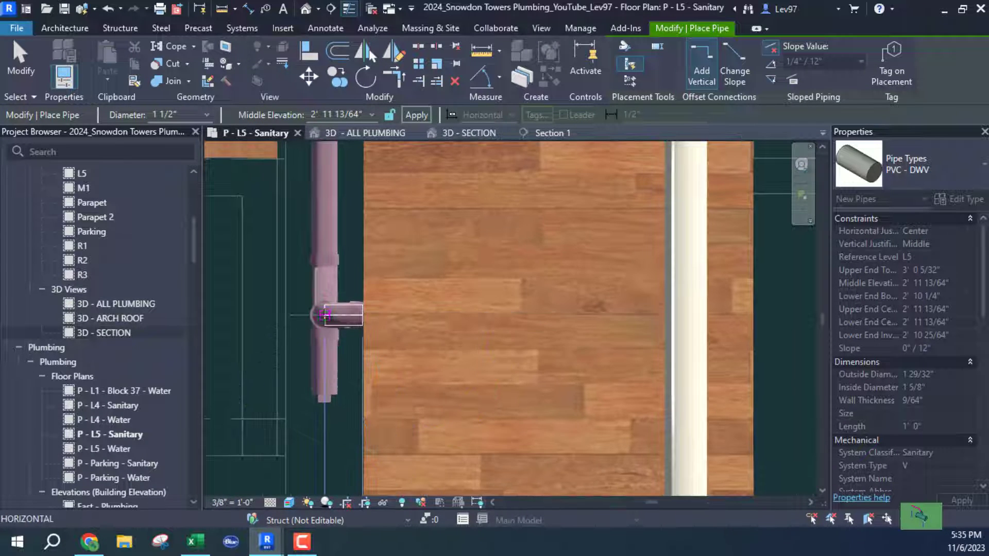
{"action": "scroll", "coordinate": [324, 314], "scroll_direction": "up", "scroll_amount": 2}
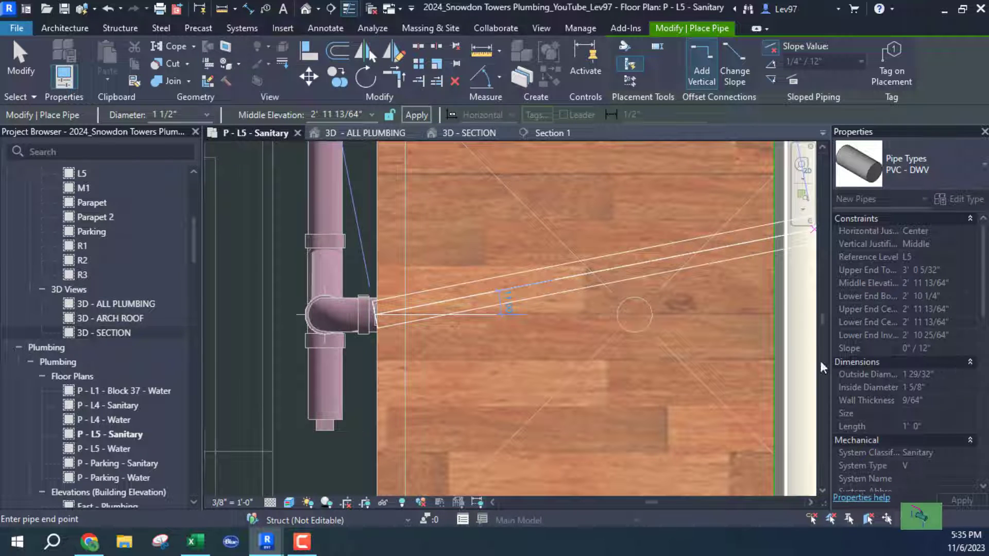
{"action": "key", "text": "Escape"}
{"action": "scroll", "coordinate": [355, 281], "scroll_direction": "down", "scroll_amount": 3}
{"action": "key", "text": "Escape"}
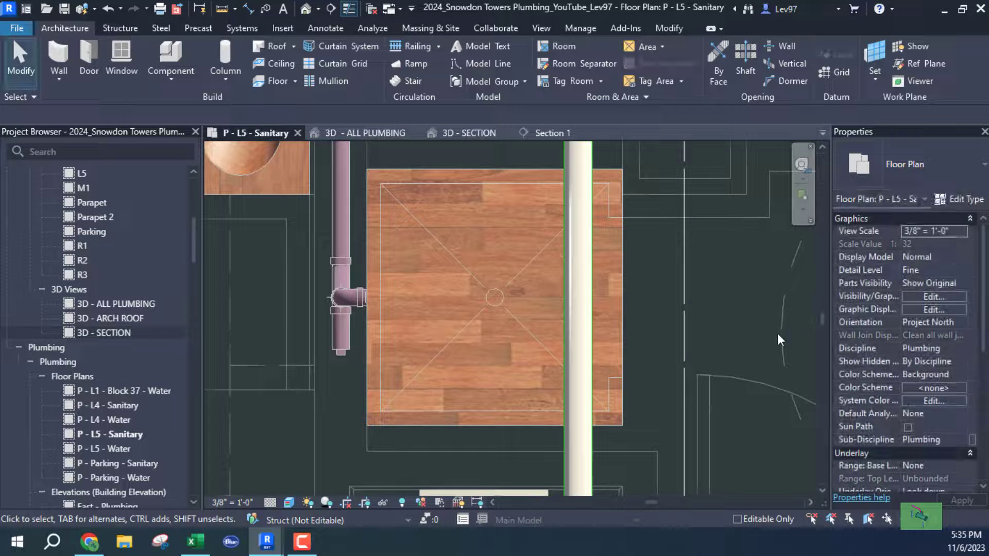
Select the 2" sanitary pipe beside the shower, collapse its Dimensions properties and review its Mechanical properties.
{"action": "left_click", "coordinate": [345, 221]}
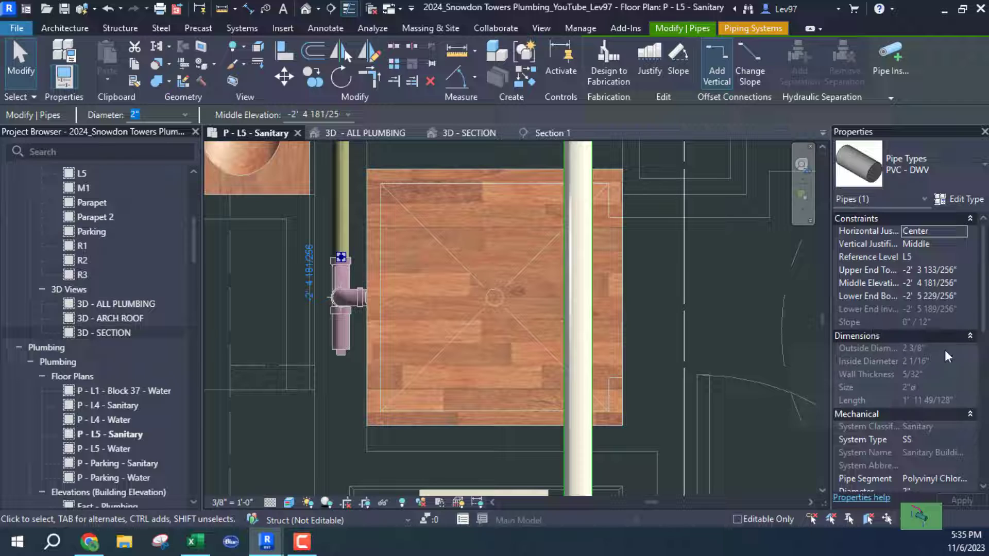
{"action": "left_click", "coordinate": [970, 336]}
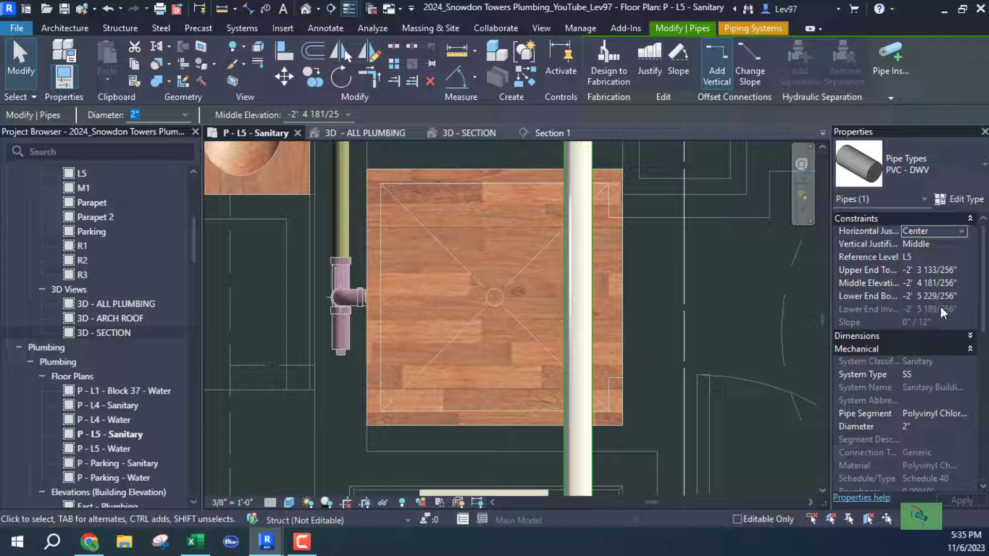
{"action": "scroll", "coordinate": [913, 316], "scroll_direction": "down", "scroll_amount": 4}
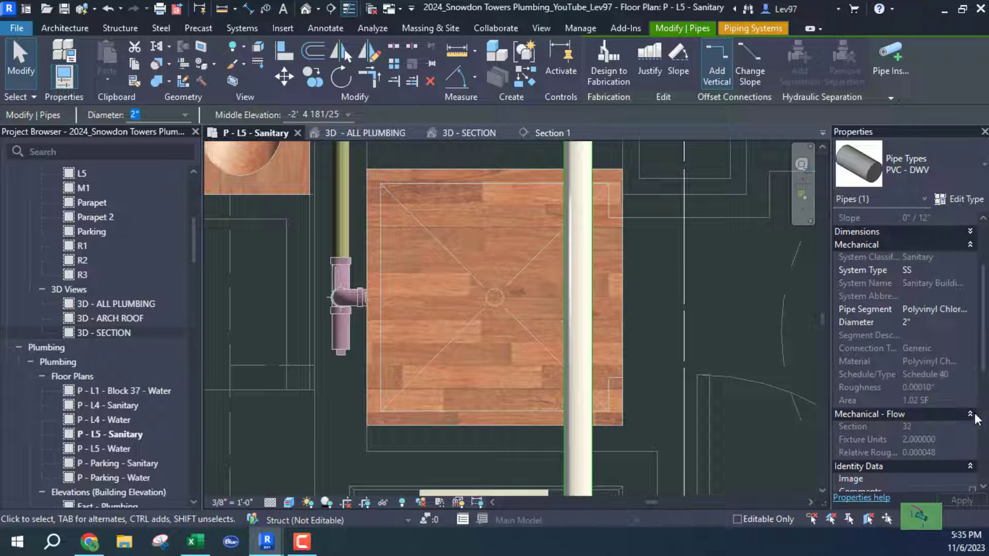
Draw a short 1 1/2" vent pipe from the shower's vent connector to the centre of the adjacent sanitary riser.
{"action": "left_click", "coordinate": [336, 373]}
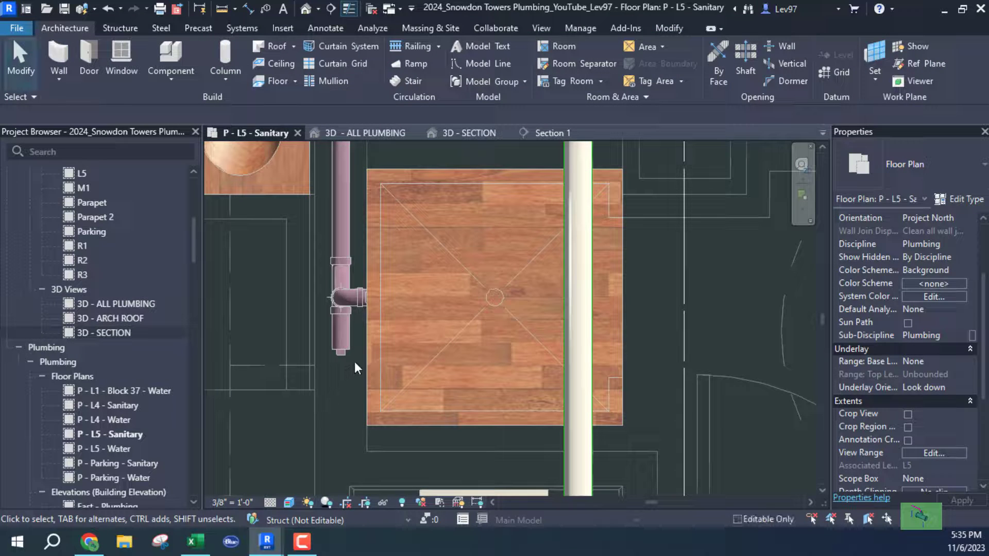
{"action": "left_click", "coordinate": [362, 376]}
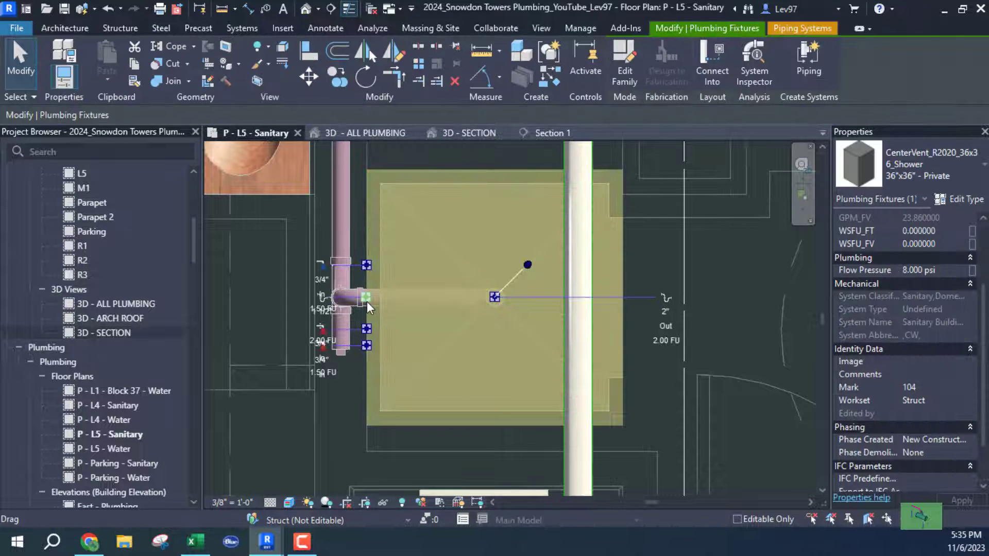
{"action": "right_click", "coordinate": [366, 299]}
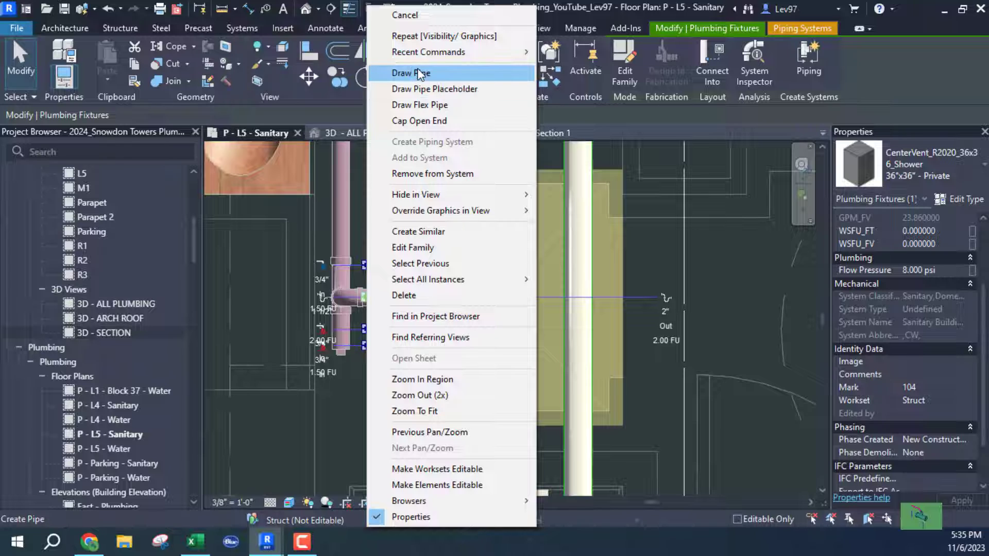
{"action": "left_click", "coordinate": [414, 69]}
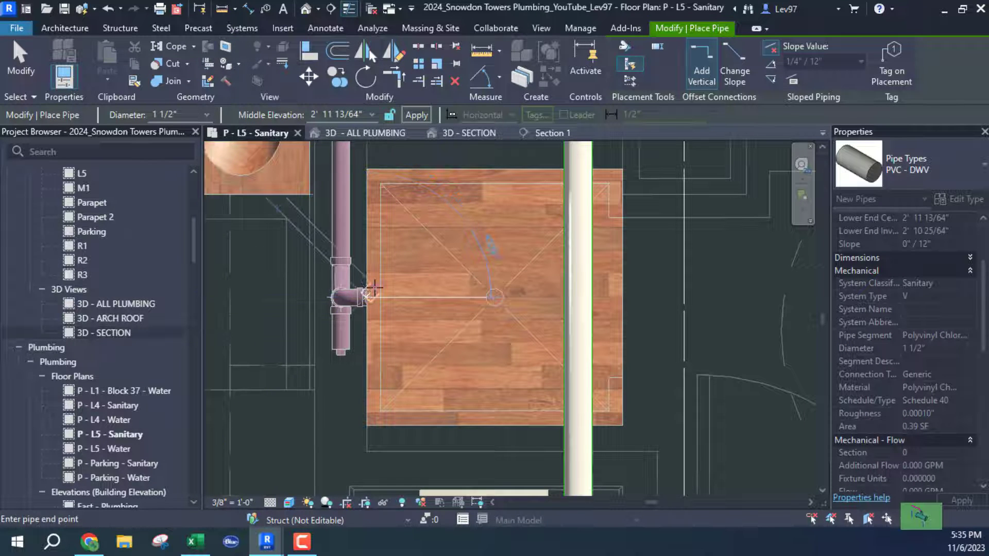
{"action": "middle_click_drag", "start_coordinate": [399, 300], "coordinate": [555, 309]}
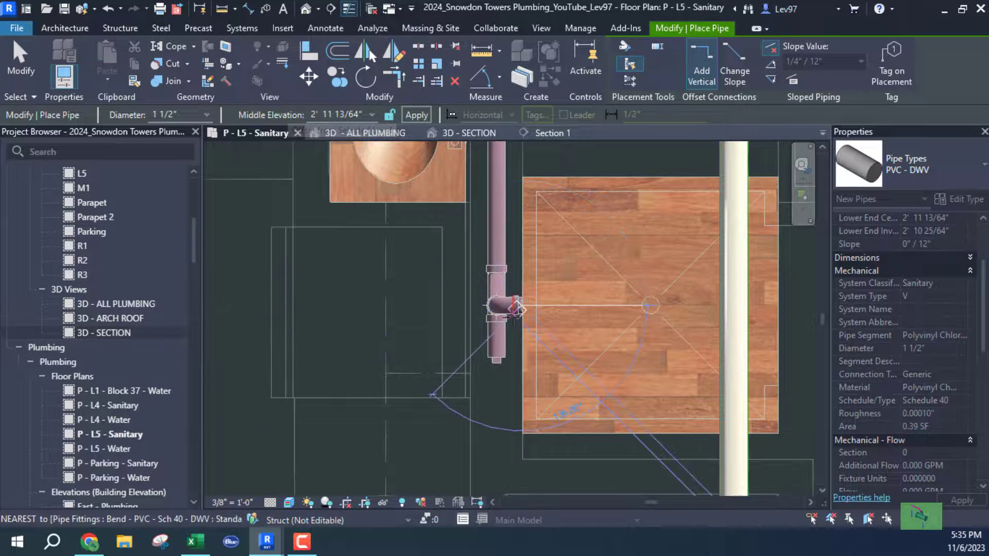
{"action": "scroll", "coordinate": [522, 303], "scroll_direction": "up", "scroll_amount": 2}
{"action": "scroll", "coordinate": [521, 306], "scroll_direction": "down", "scroll_amount": 4}
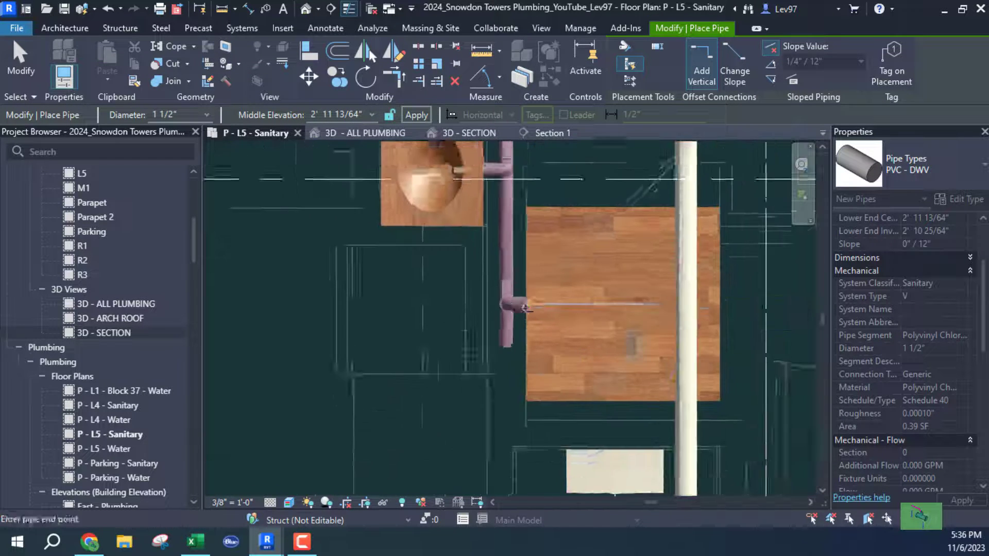
{"action": "middle_click_drag", "start_coordinate": [505, 334], "coordinate": [410, 338]}
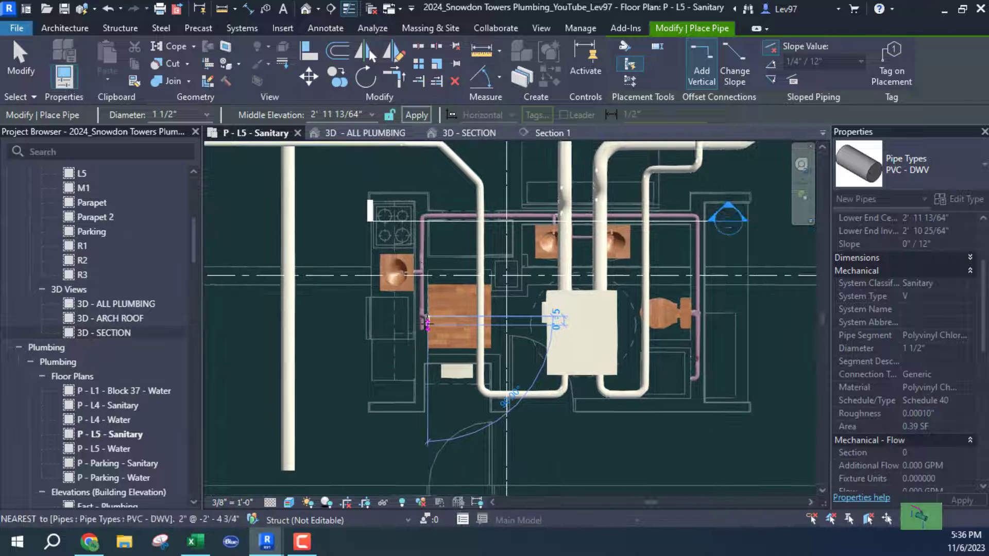
{"action": "scroll", "coordinate": [437, 330], "scroll_direction": "up", "scroll_amount": 6}
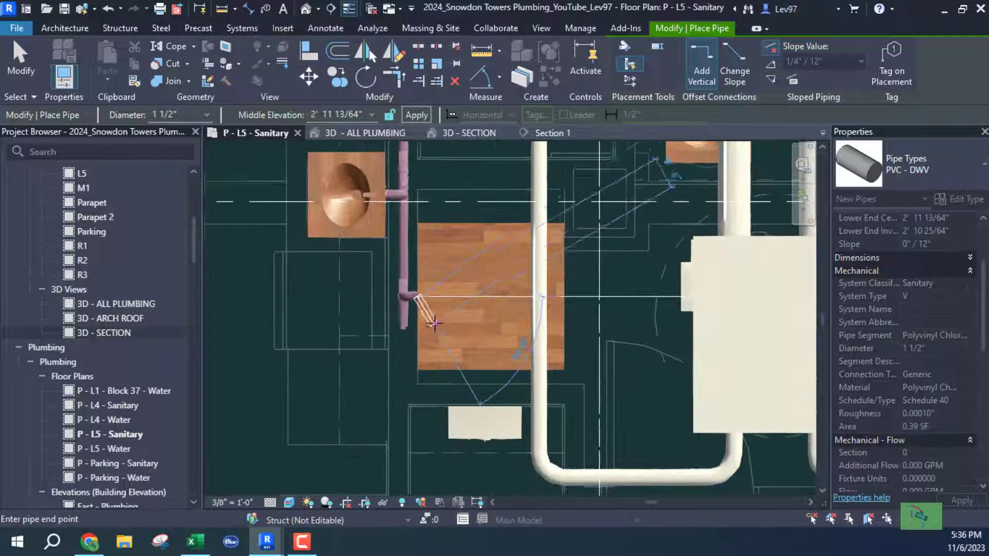
{"action": "scroll", "coordinate": [426, 264], "scroll_direction": "up", "scroll_amount": 2}
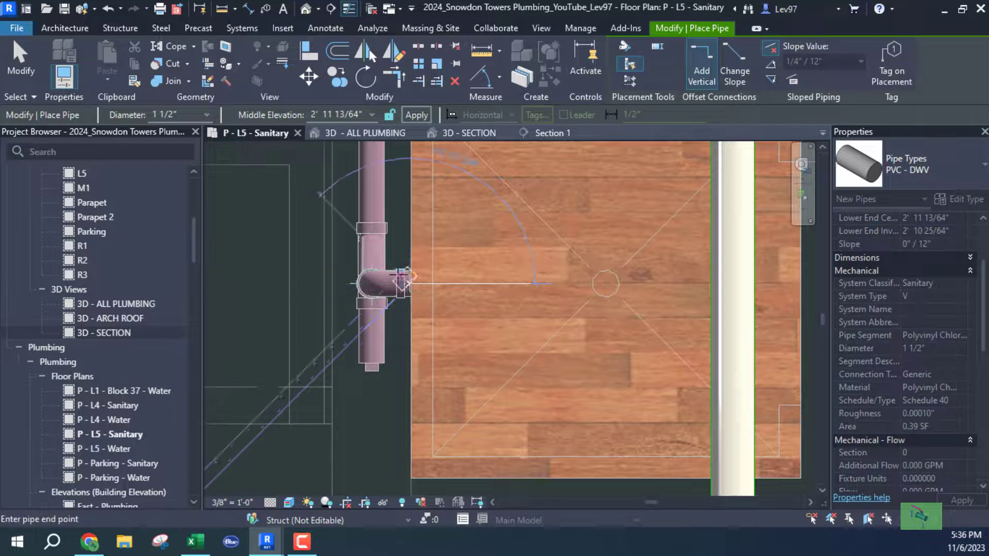
{"action": "scroll", "coordinate": [379, 290], "scroll_direction": "up", "scroll_amount": 2}
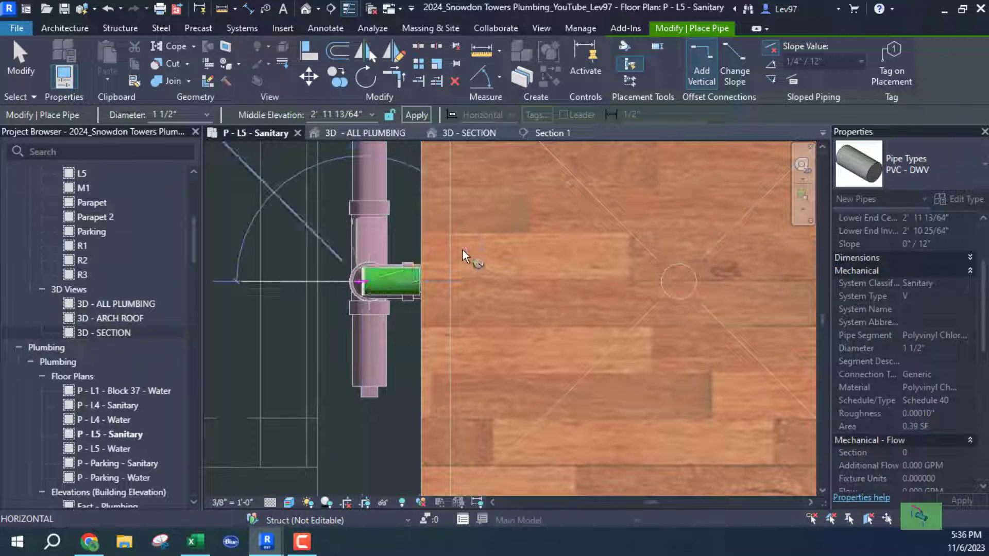
Set the pipe's middle elevation to 9' 0" and run it diagonally at 45 degrees over the shower, ending the run there.
{"action": "scroll", "coordinate": [401, 309], "scroll_direction": "down", "scroll_amount": 2}
{"action": "scroll", "coordinate": [400, 311], "scroll_direction": "down", "scroll_amount": 4}
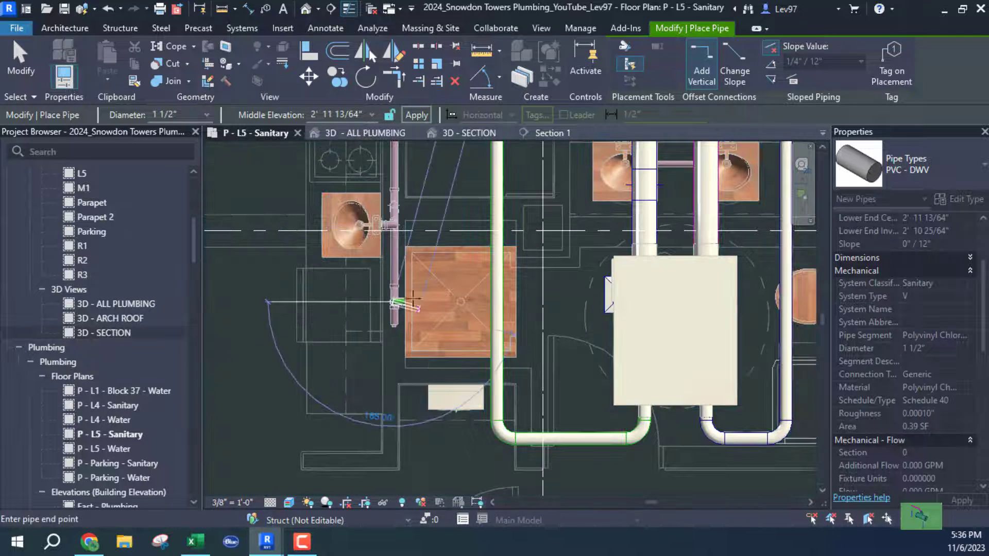
{"action": "scroll", "coordinate": [395, 301], "scroll_direction": "up", "scroll_amount": 2}
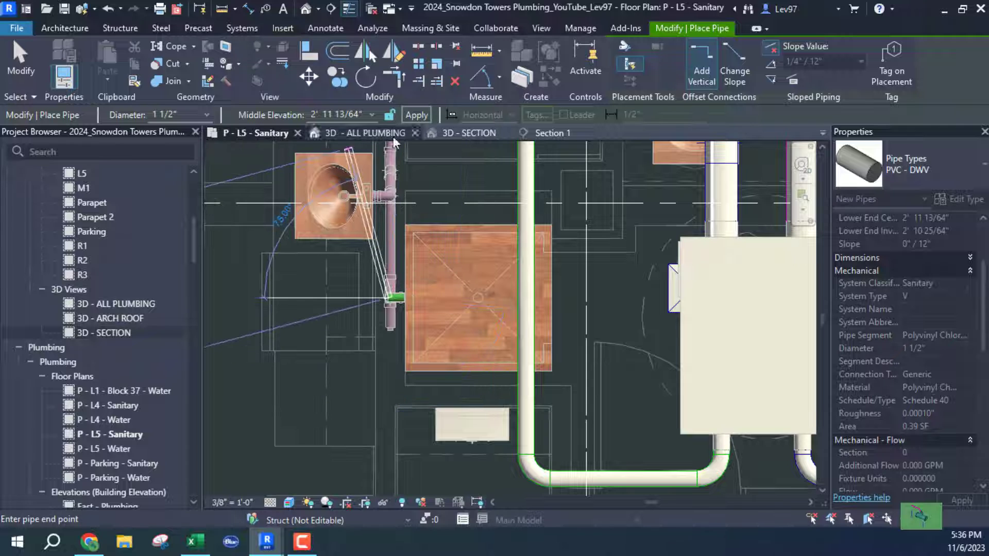
{"action": "left_click", "coordinate": [371, 115]}
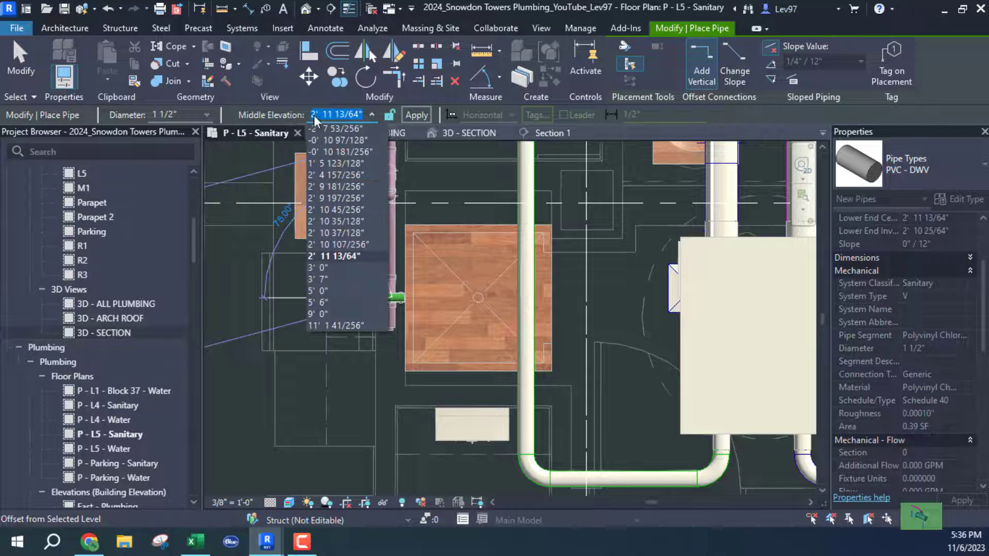
{"action": "left_click", "coordinate": [330, 313]}
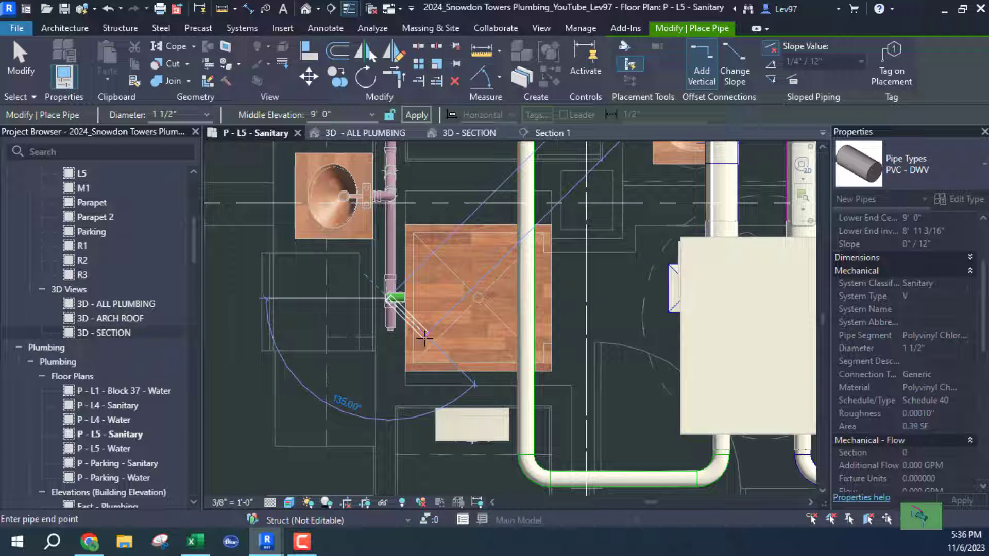
{"action": "left_click", "coordinate": [425, 337]}
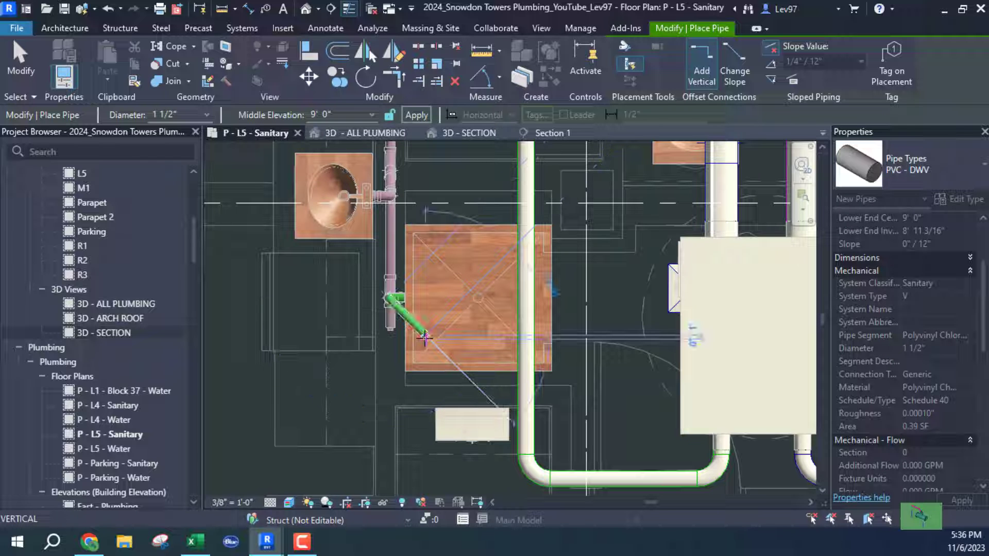
{"action": "key", "text": "Escape"}
{"action": "key", "text": "Escape"}
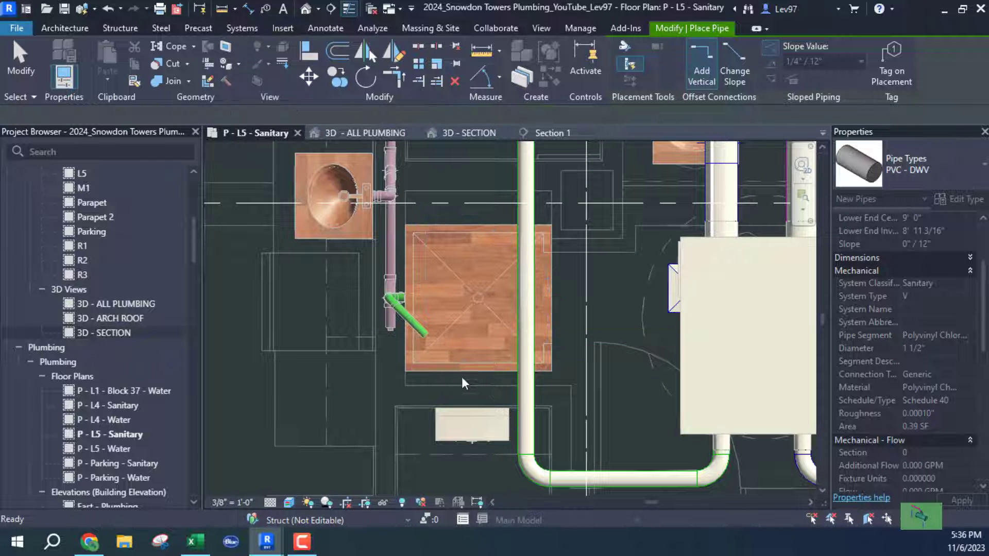
Hide the linked Snowdon Towers Sample HVAC.rvt model in the P - L5 - Sanitary floor plan.
{"action": "scroll", "coordinate": [466, 381], "scroll_direction": "down", "scroll_amount": 2}
{"action": "middle_click_drag", "start_coordinate": [567, 372], "coordinate": [584, 384]}
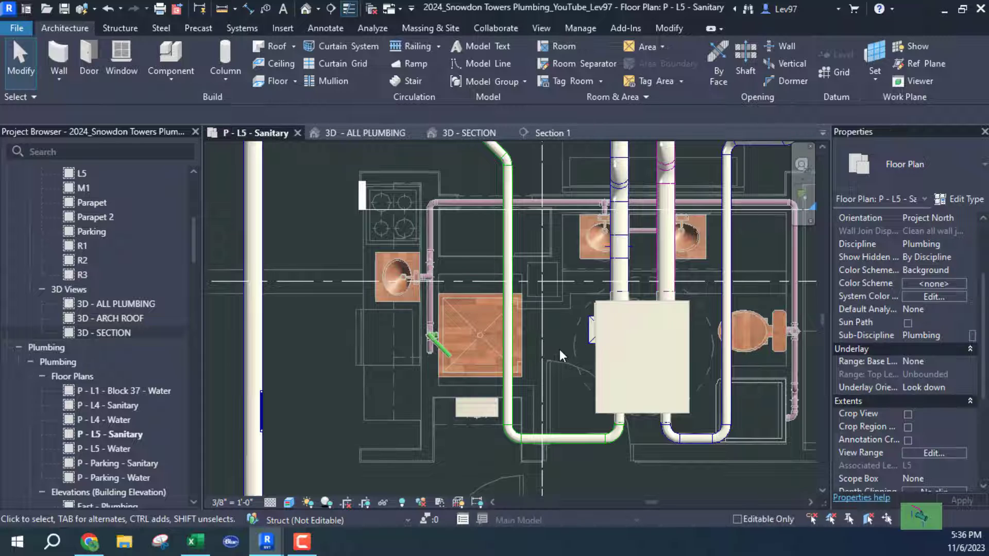
{"action": "key", "text": "g"}
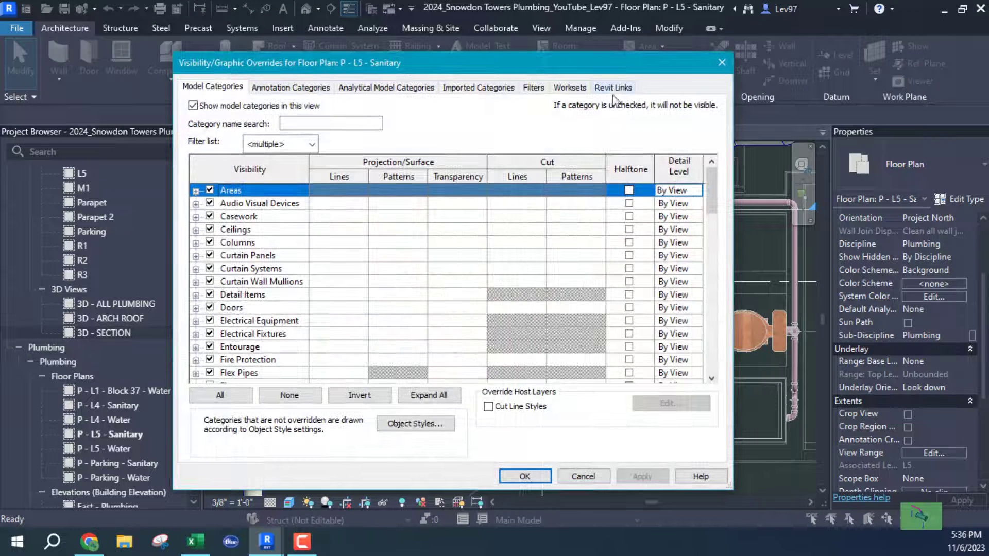
{"action": "left_click", "coordinate": [613, 86]}
{"action": "left_click", "coordinate": [209, 165]}
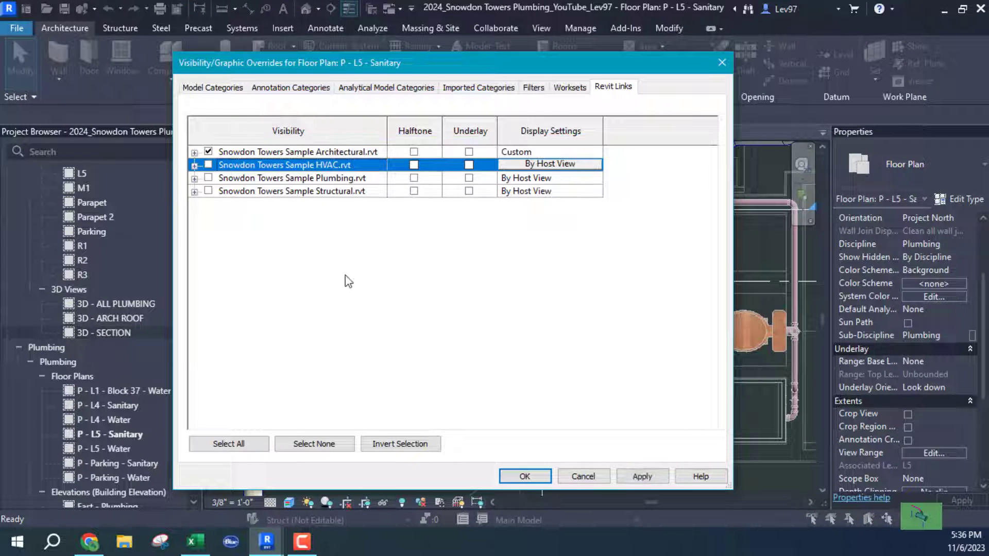
{"action": "left_click", "coordinate": [524, 477]}
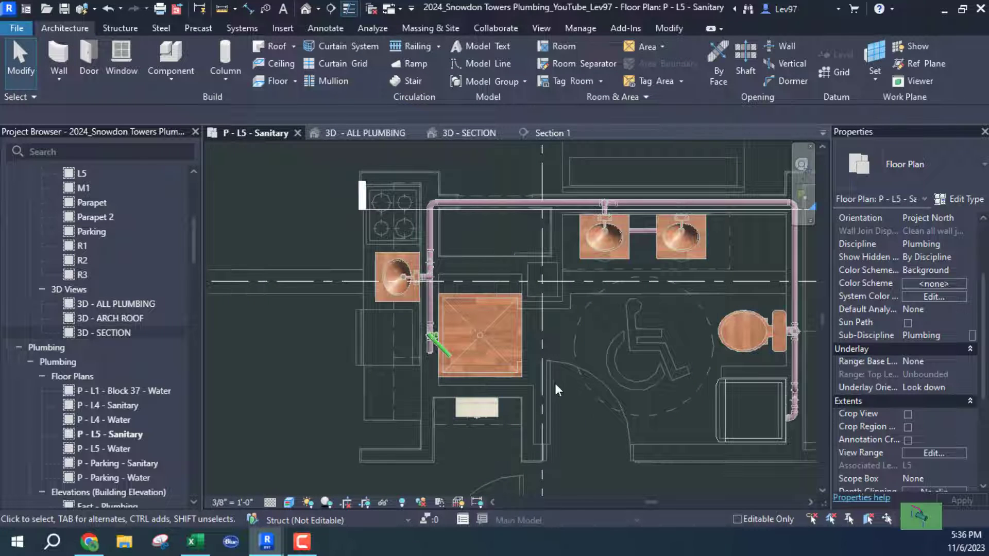
Continue the 1 1/2" vent pipe horizontally from its open diagonal end, about 8 1/2 feet across the room towards the toilet.
{"action": "scroll", "coordinate": [470, 317], "scroll_direction": "up", "scroll_amount": 2}
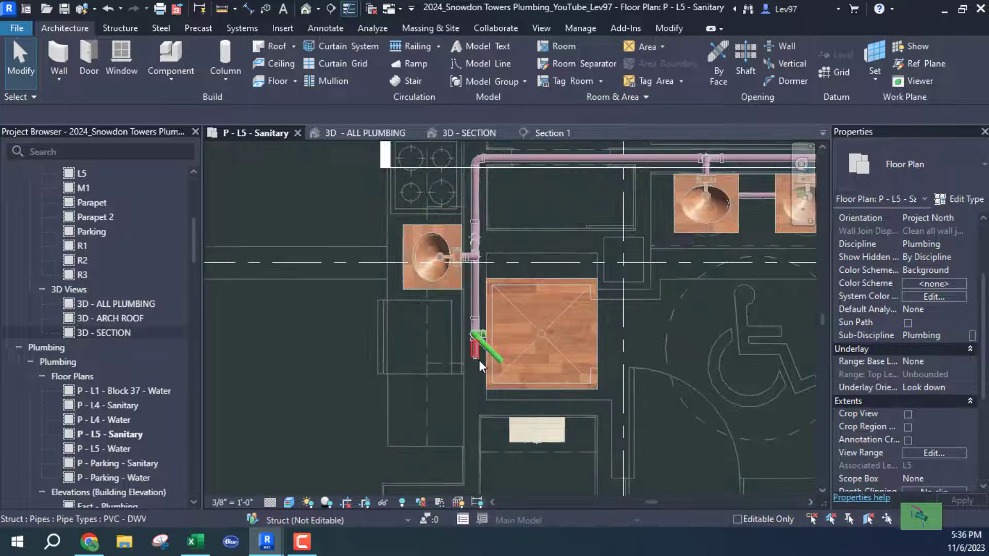
{"action": "left_click", "coordinate": [494, 360]}
{"action": "right_click", "coordinate": [500, 356]}
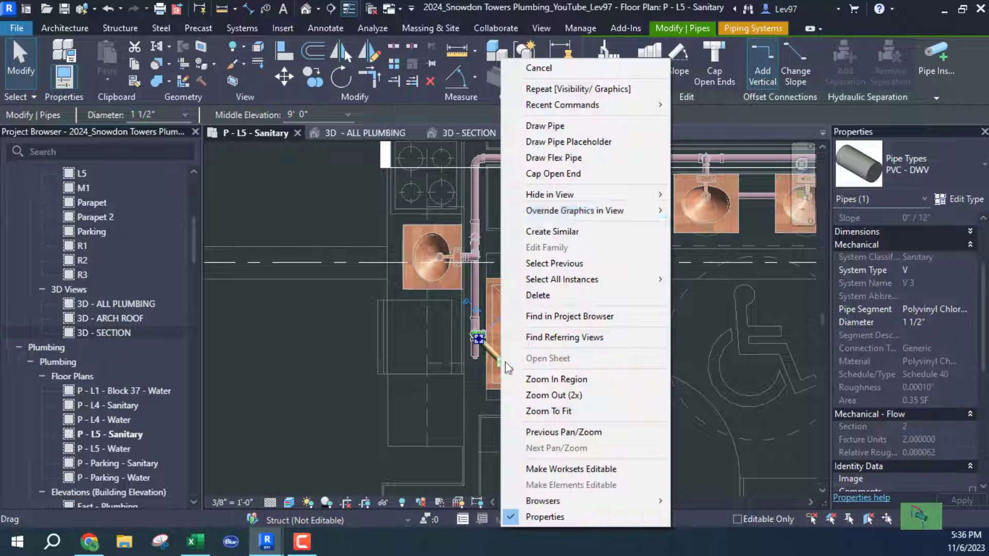
{"action": "left_click", "coordinate": [555, 125]}
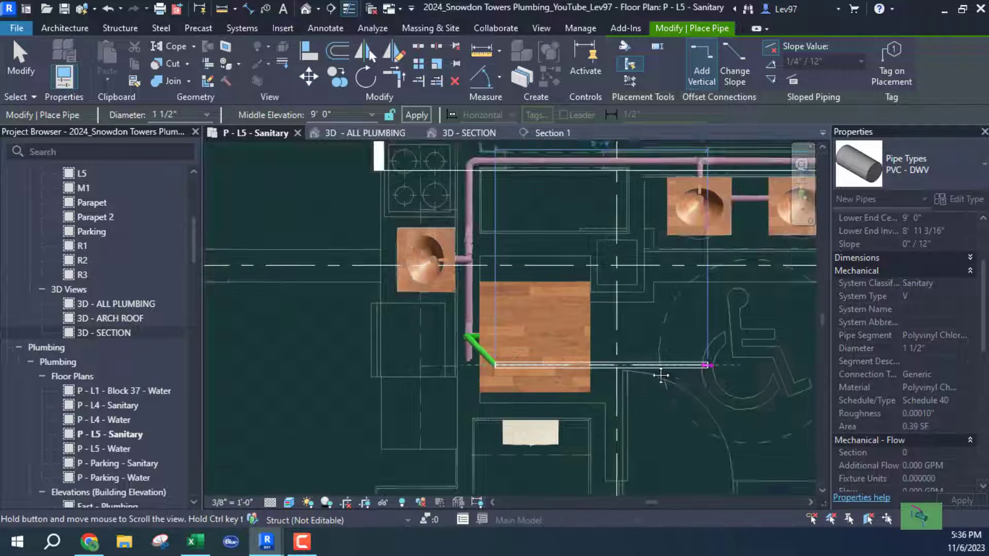
{"action": "middle_click_drag", "start_coordinate": [661, 375], "coordinate": [444, 355]}
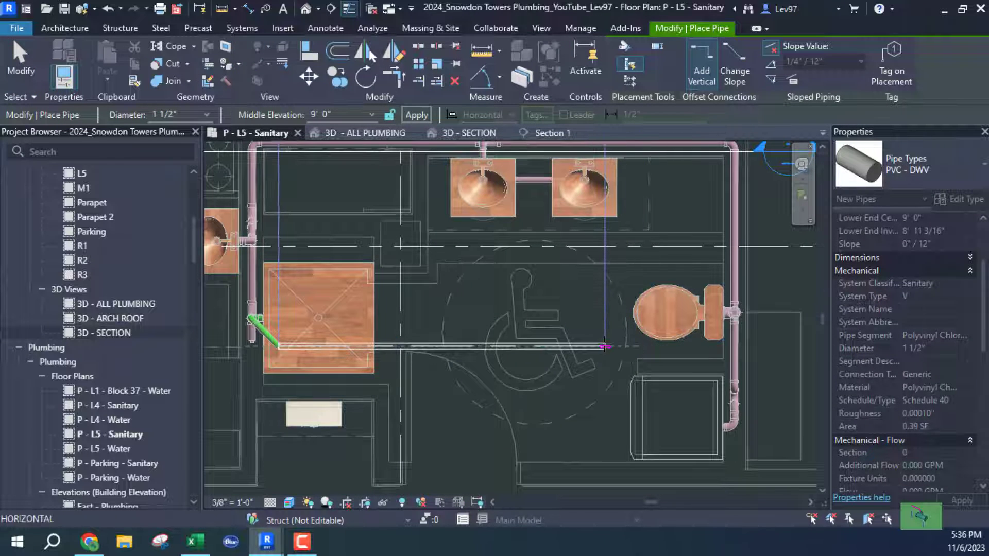
{"action": "left_click", "coordinate": [604, 346]}
{"action": "key", "text": "Escape"}
{"action": "key", "text": "Escape"}
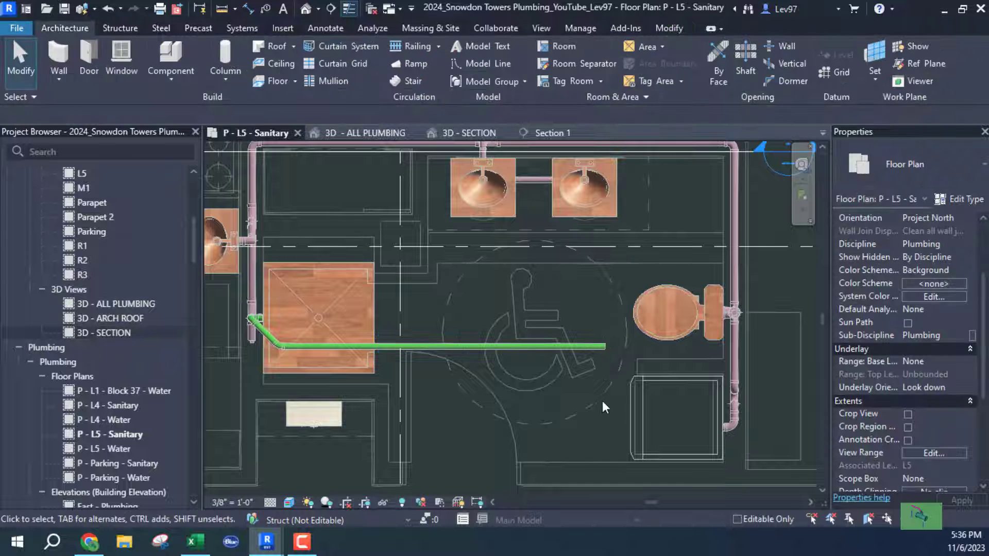
Create a similar 1 1/2" pipe at 9' 0", drawn as a short separate horizontal segment below the toilet.
{"action": "middle_click_drag", "start_coordinate": [618, 416], "coordinate": [638, 420]}
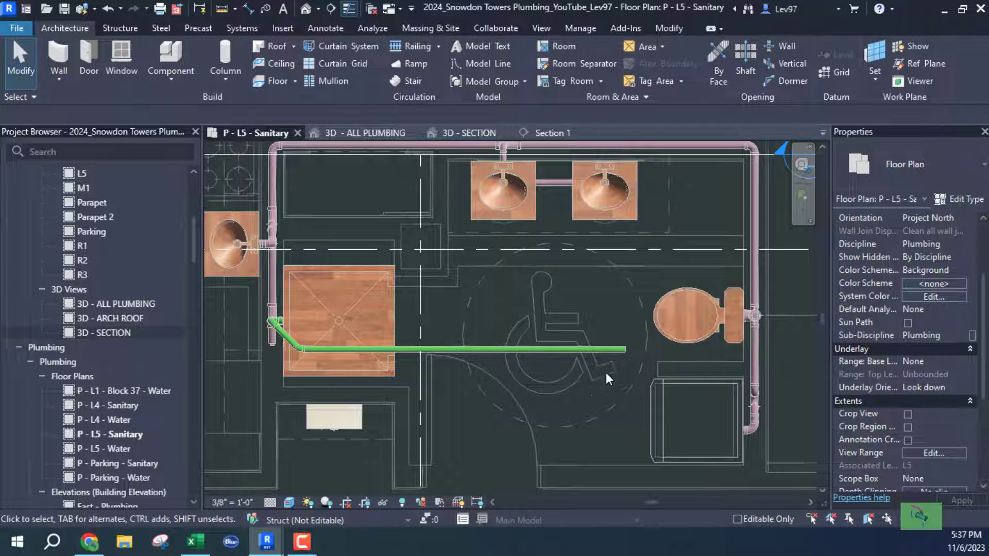
{"action": "middle_click_drag", "start_coordinate": [630, 405], "coordinate": [676, 394]}
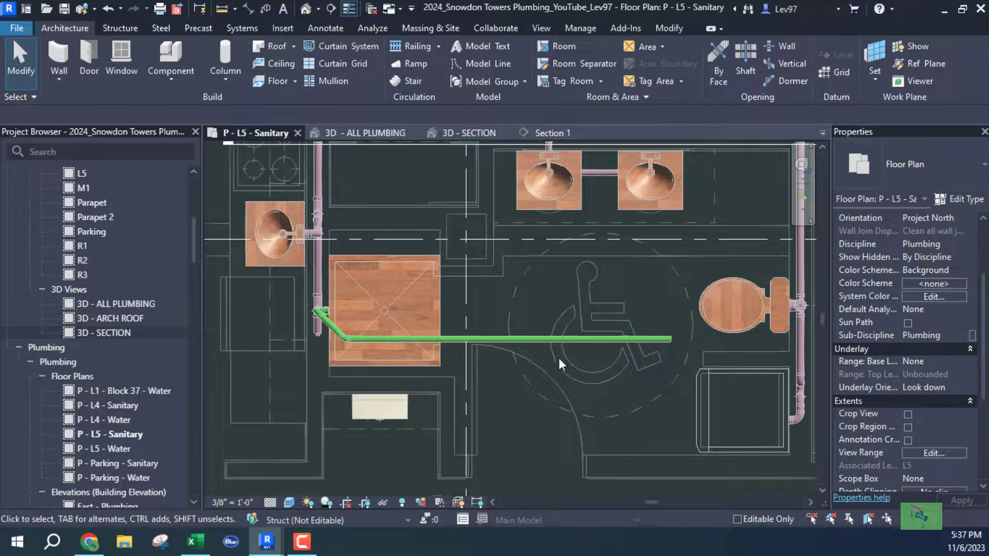
{"action": "middle_click_drag", "start_coordinate": [558, 357], "coordinate": [475, 399]}
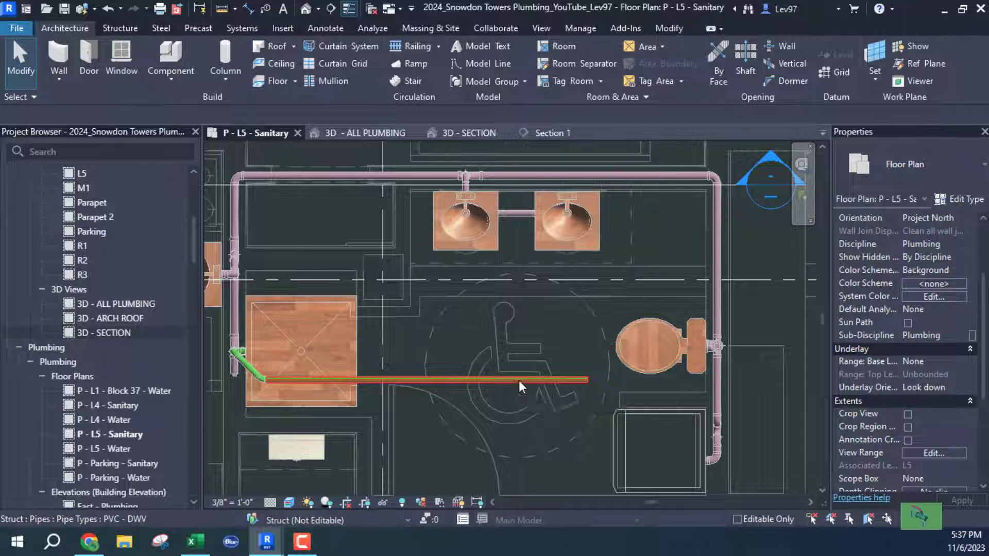
{"action": "right_click", "coordinate": [518, 380]}
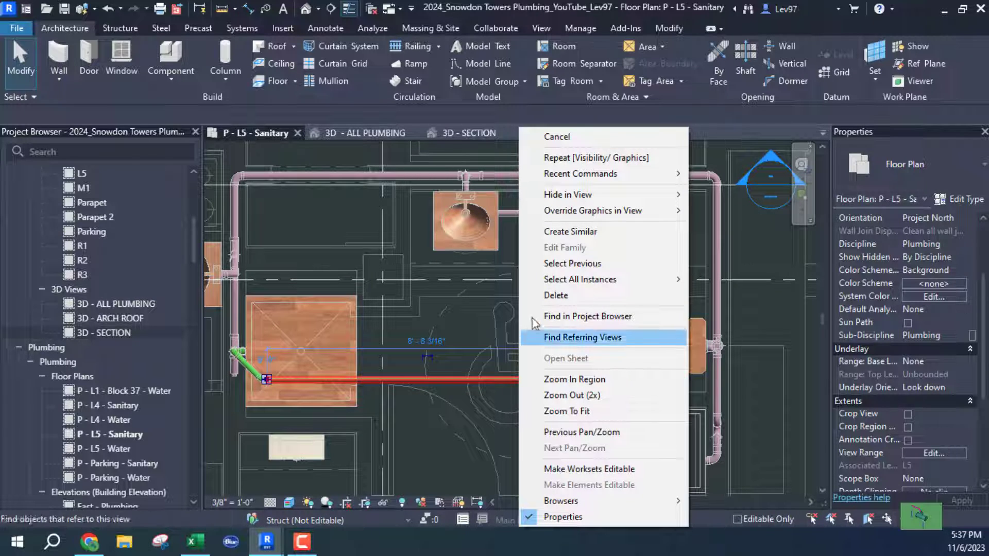
{"action": "left_click", "coordinate": [569, 233]}
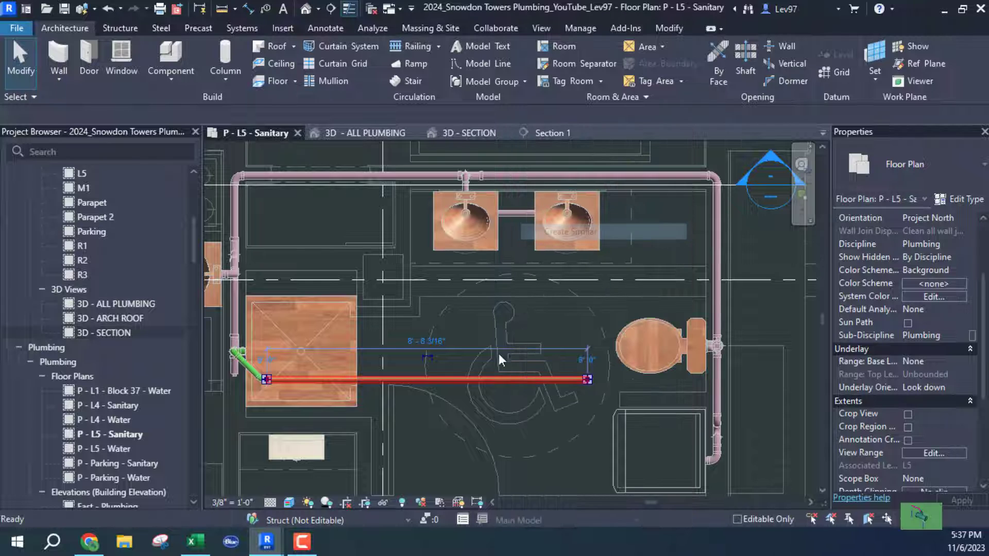
{"action": "scroll", "coordinate": [601, 401], "scroll_direction": "up", "scroll_amount": 2}
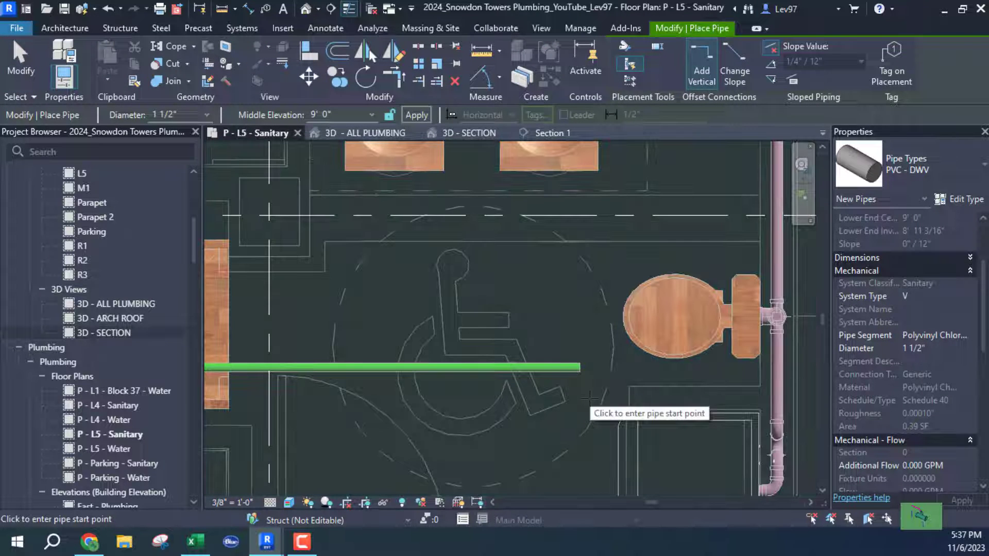
{"action": "left_click", "coordinate": [588, 400]}
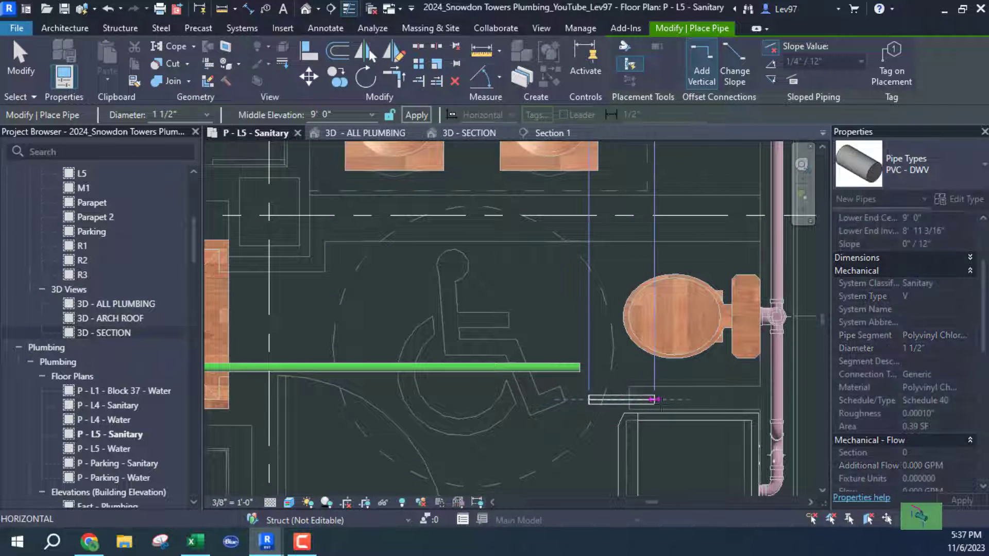
{"action": "left_click", "coordinate": [710, 400]}
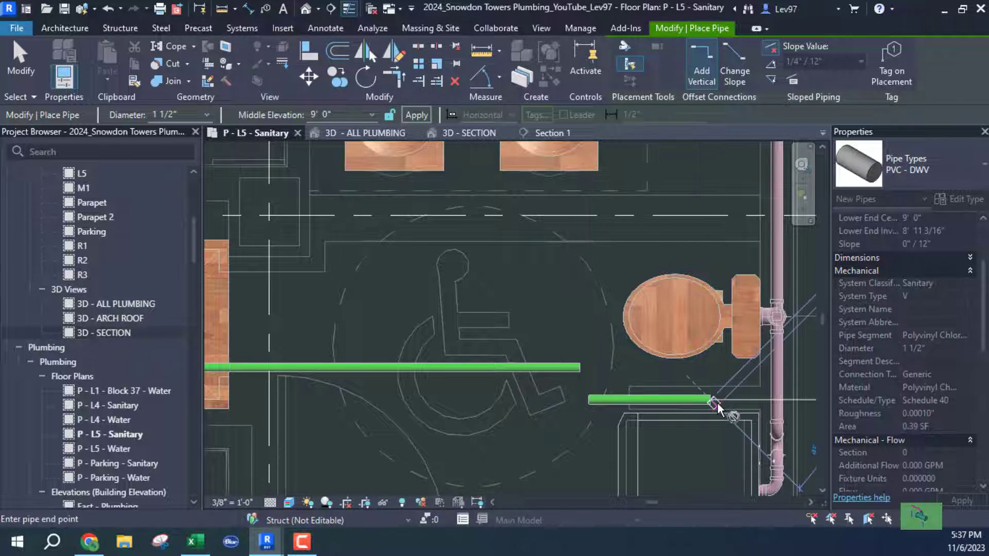
Drop a vertical 1 1/2" pipe from the open end of the short segment by applying a middle elevation of -100' 0".
{"action": "left_click", "coordinate": [372, 115]}
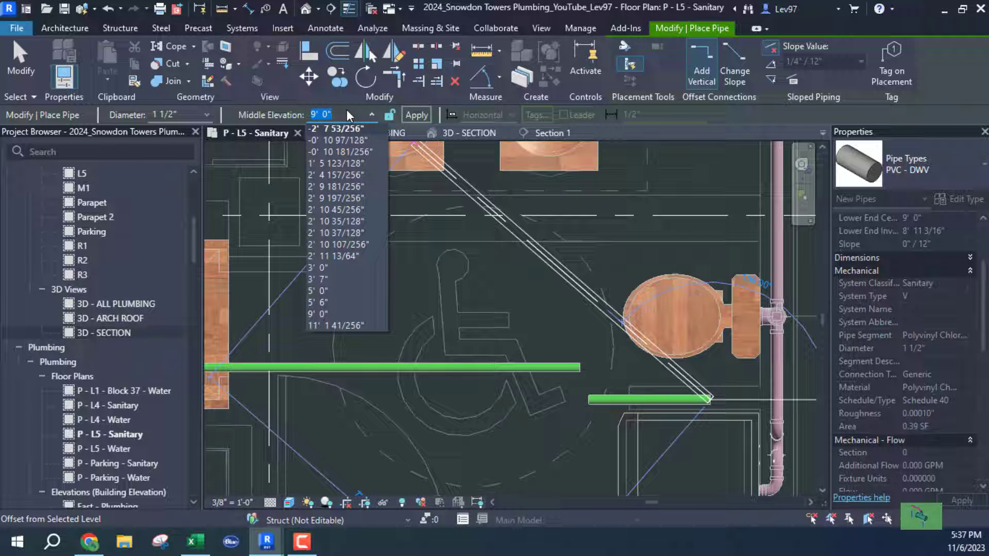
{"action": "type", "text": "-100"}
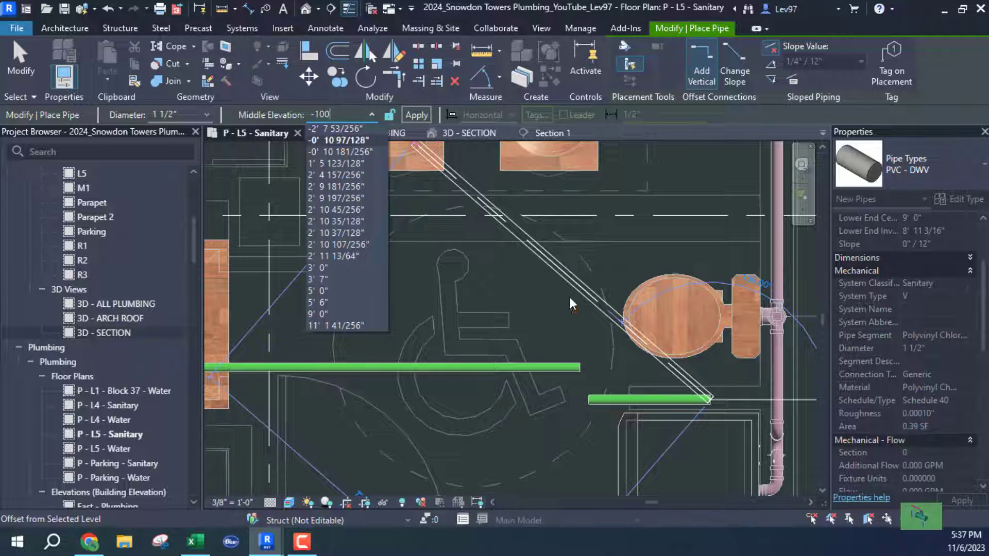
{"action": "key", "text": "Return"}
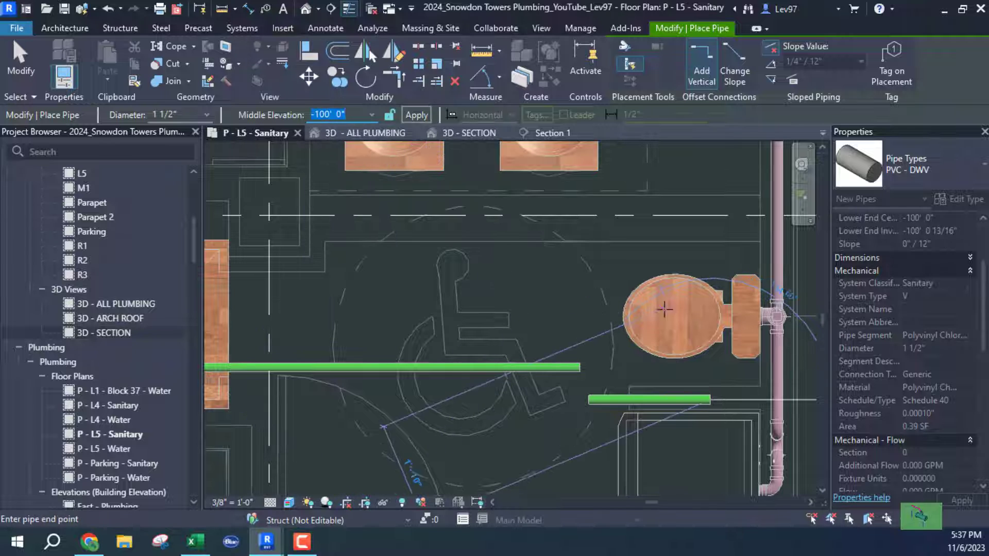
{"action": "left_click", "coordinate": [415, 115]}
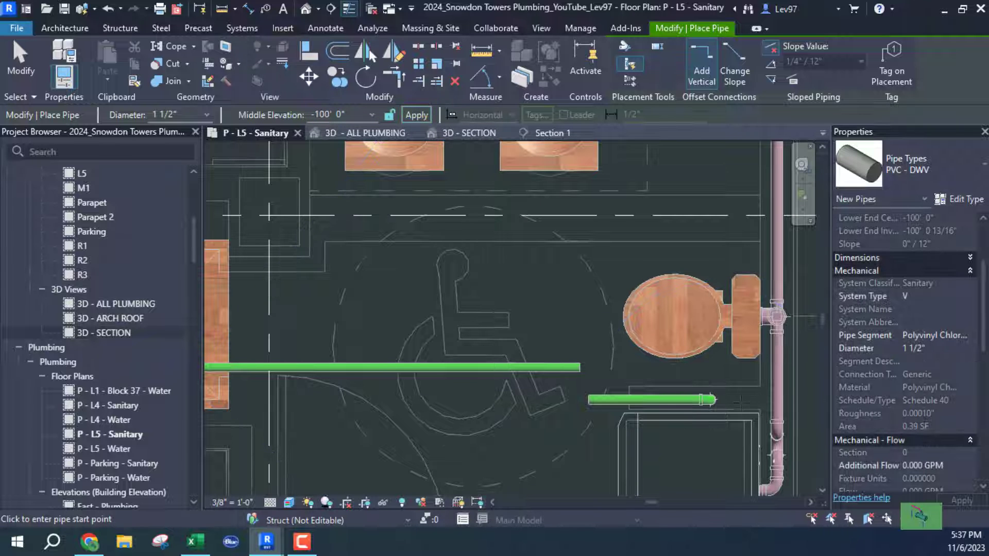
{"action": "key", "text": "Escape"}
Move the Section 1 line from the sinks' wall to just below the short horizontal vent pipe beside the washer.
{"action": "scroll", "coordinate": [700, 415], "scroll_direction": "up", "scroll_amount": 3}
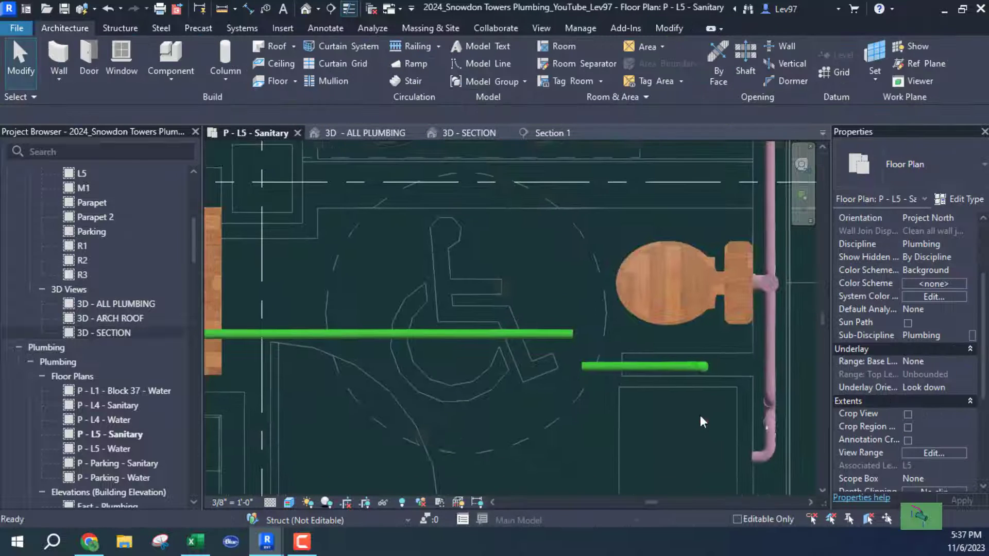
{"action": "scroll", "coordinate": [630, 408], "scroll_direction": "down", "scroll_amount": 3}
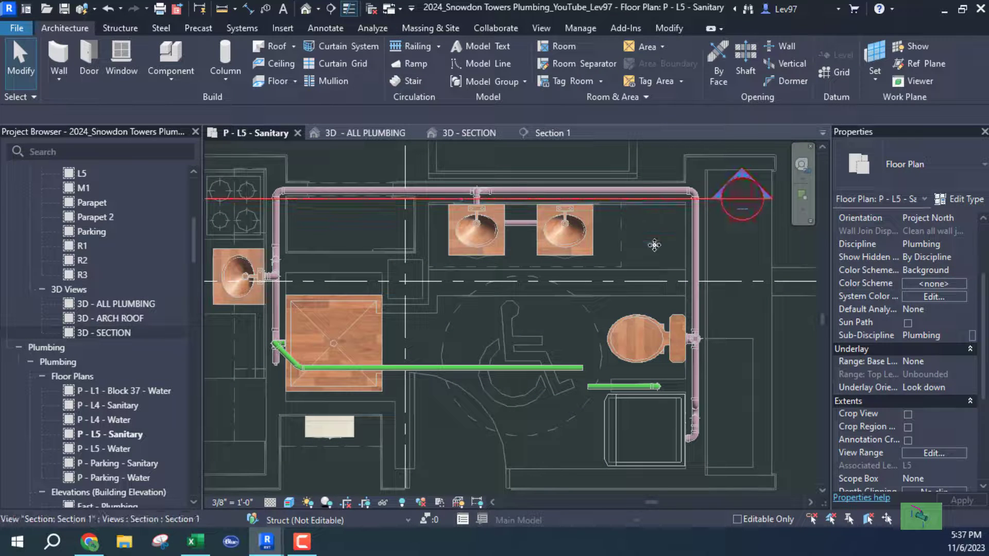
{"action": "left_click_drag", "start_coordinate": [654, 202], "coordinate": [675, 393]}
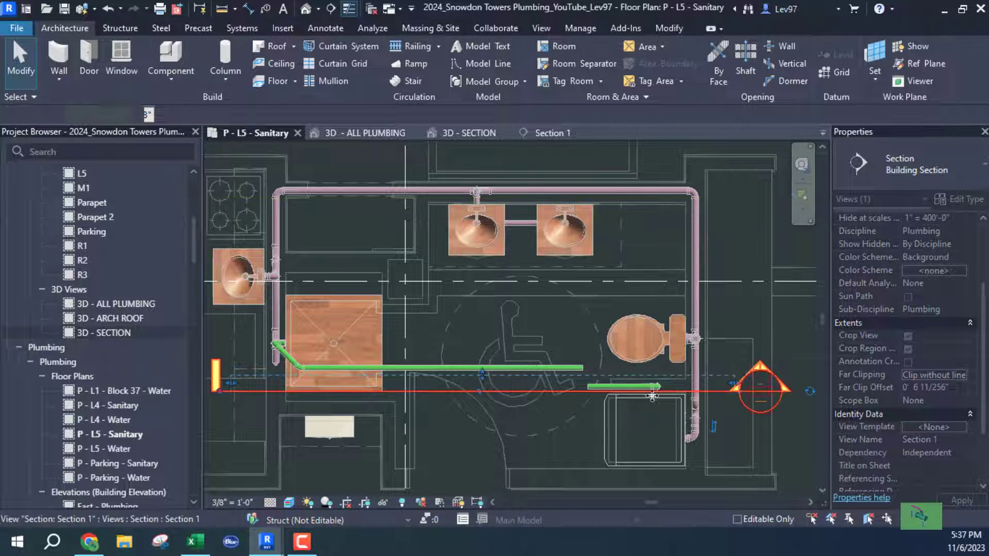
{"action": "scroll", "coordinate": [618, 397], "scroll_direction": "up", "scroll_amount": 2}
{"action": "key", "text": "Escape"}
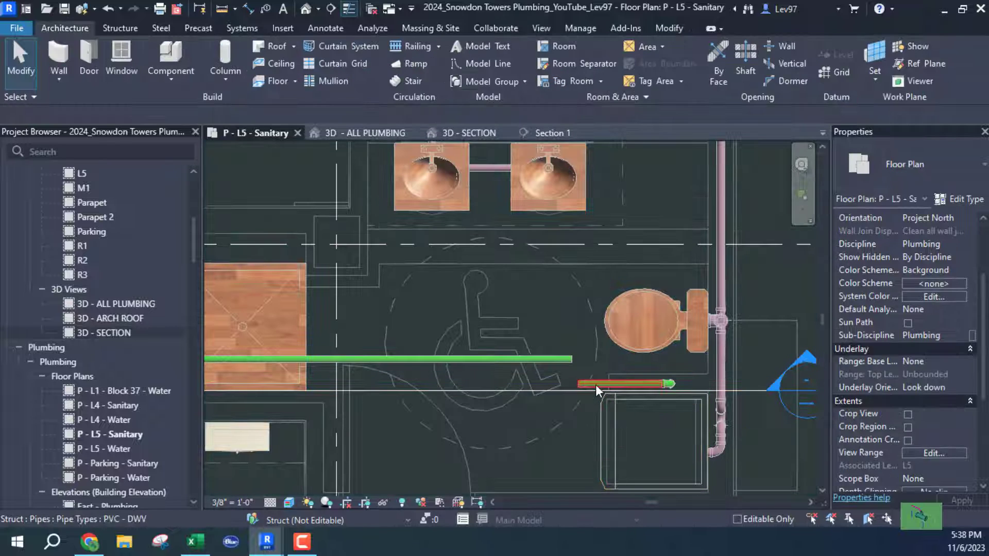
Examine the short vent pipe and its vertical drop in Section 1 relative to the ducts and HVAC unit.
{"action": "left_click", "coordinate": [595, 384]}
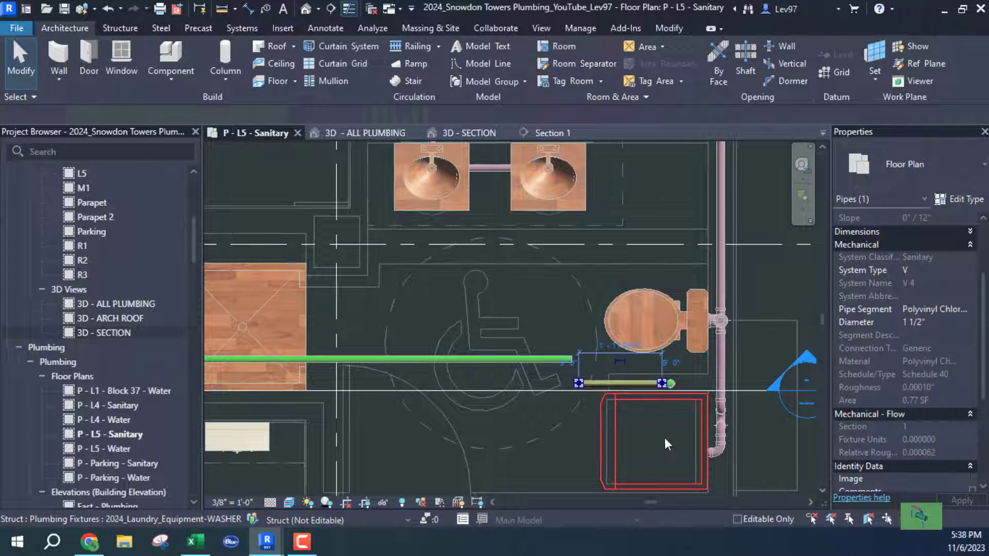
{"action": "left_click", "coordinate": [560, 133]}
{"action": "scroll", "coordinate": [558, 309], "scroll_direction": "up", "scroll_amount": 2}
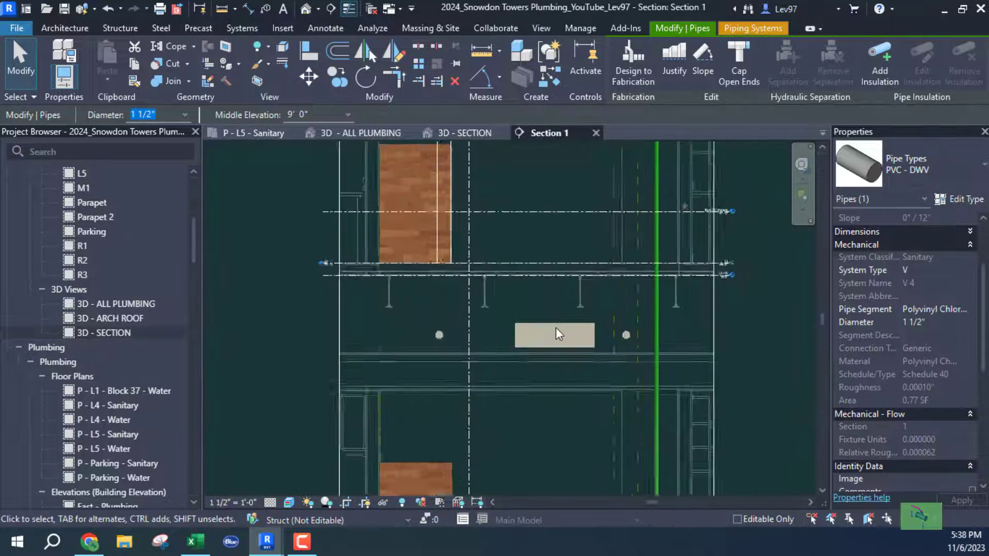
{"action": "scroll", "coordinate": [556, 330], "scroll_direction": "down", "scroll_amount": 3}
{"action": "scroll", "coordinate": [589, 248], "scroll_direction": "up", "scroll_amount": 5}
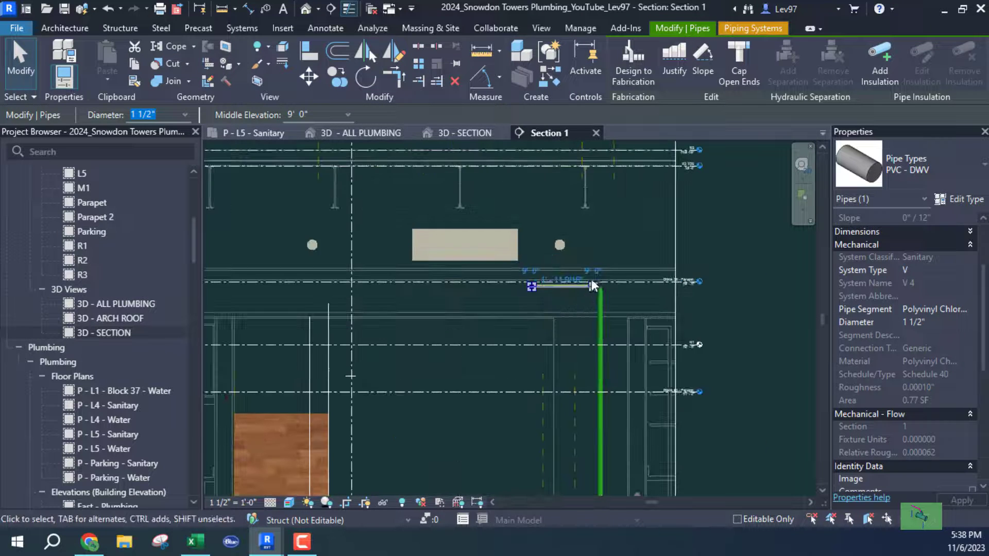
{"action": "left_click", "coordinate": [582, 248]}
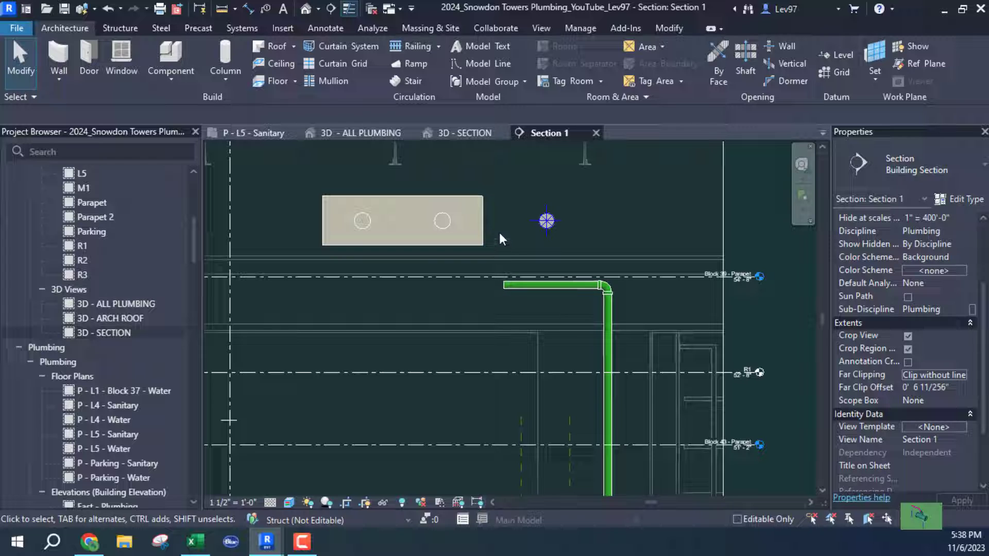
{"action": "left_click_drag", "start_coordinate": [493, 238], "coordinate": [482, 302]}
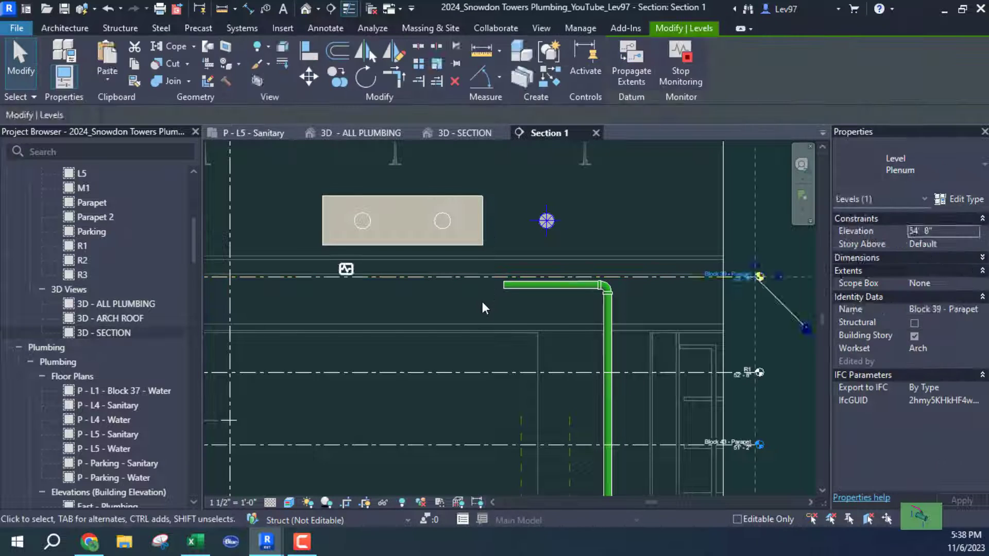
{"action": "key", "text": "Escape"}
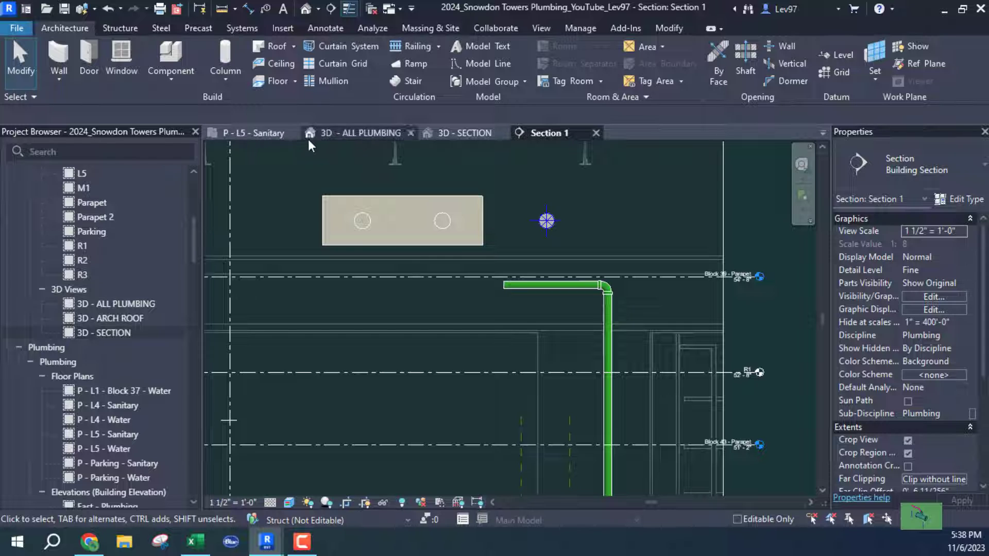
Align the long horizontal vent pipe with the short segment below the toilet in the P - L5 - Sanitary plan.
{"action": "left_click", "coordinate": [262, 134]}
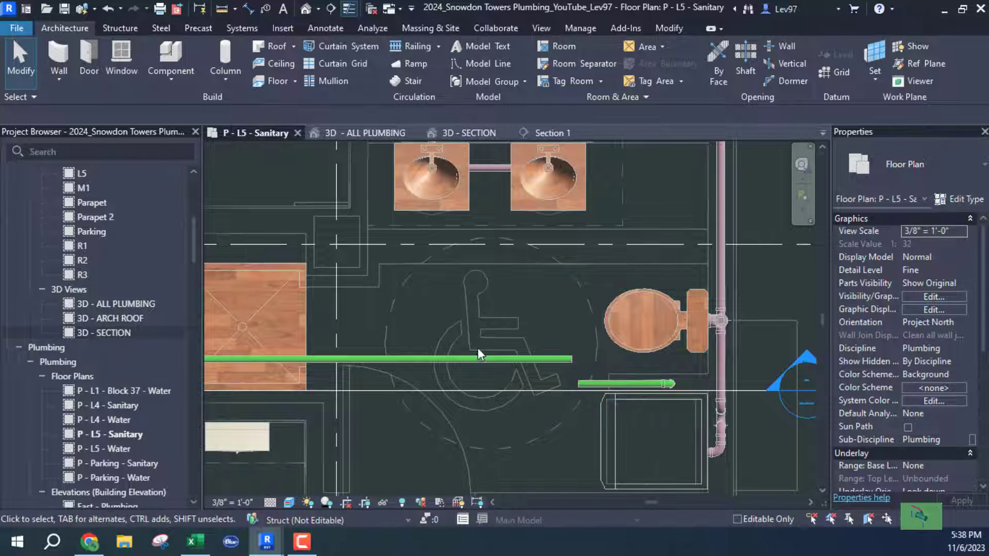
{"action": "middle_click_drag", "start_coordinate": [478, 348], "coordinate": [638, 250]}
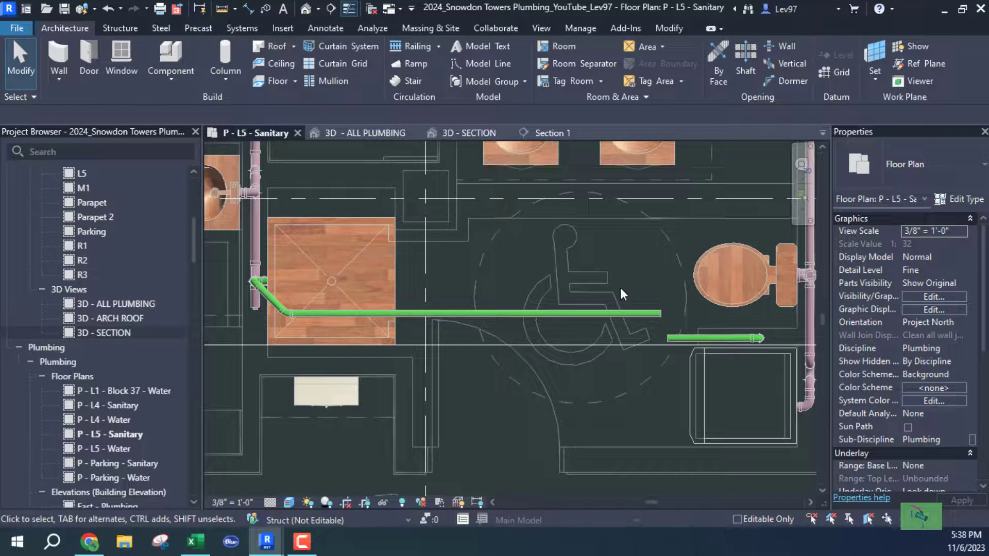
{"action": "scroll", "coordinate": [657, 271], "scroll_direction": "up", "scroll_amount": 2}
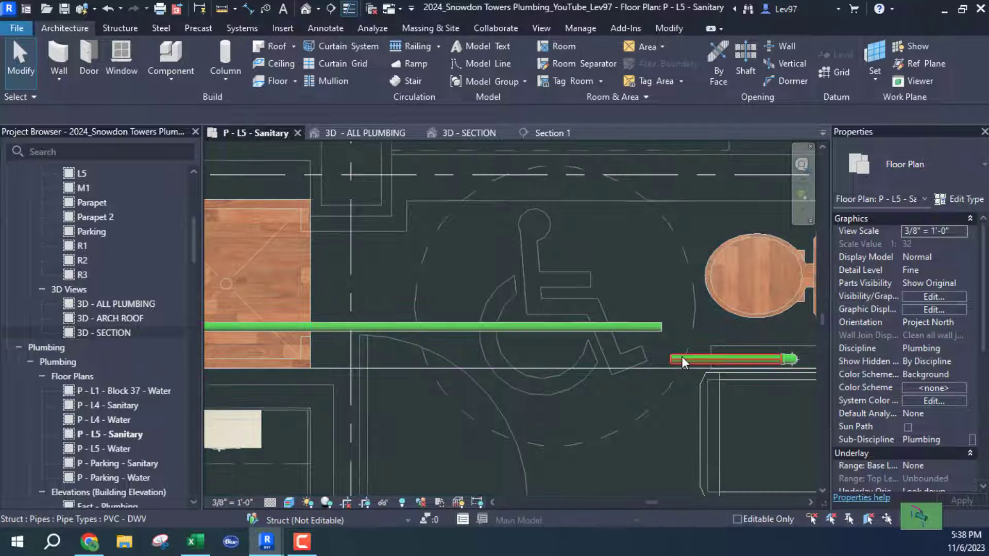
{"action": "left_click", "coordinate": [682, 357]}
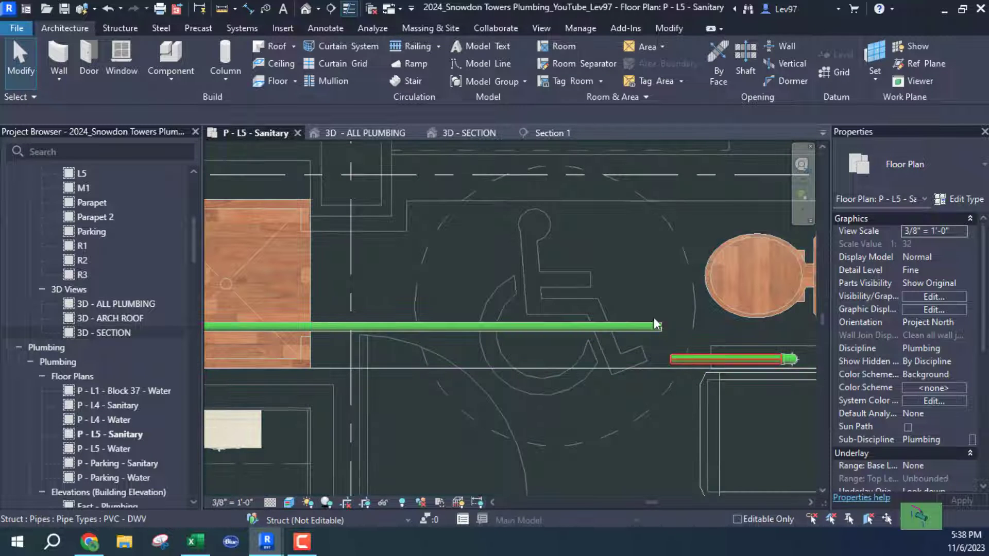
{"action": "left_click", "coordinate": [433, 246]}
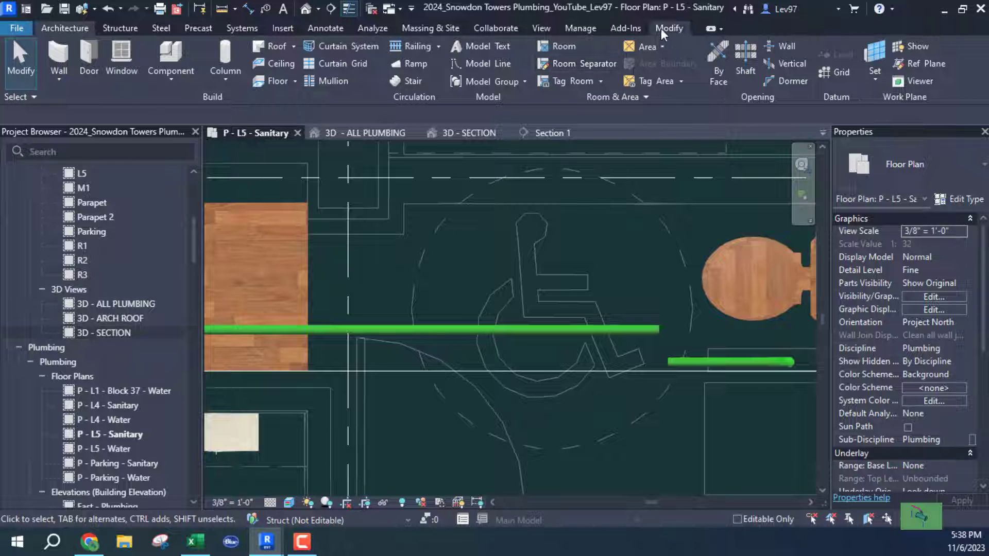
{"action": "left_click", "coordinate": [667, 29]}
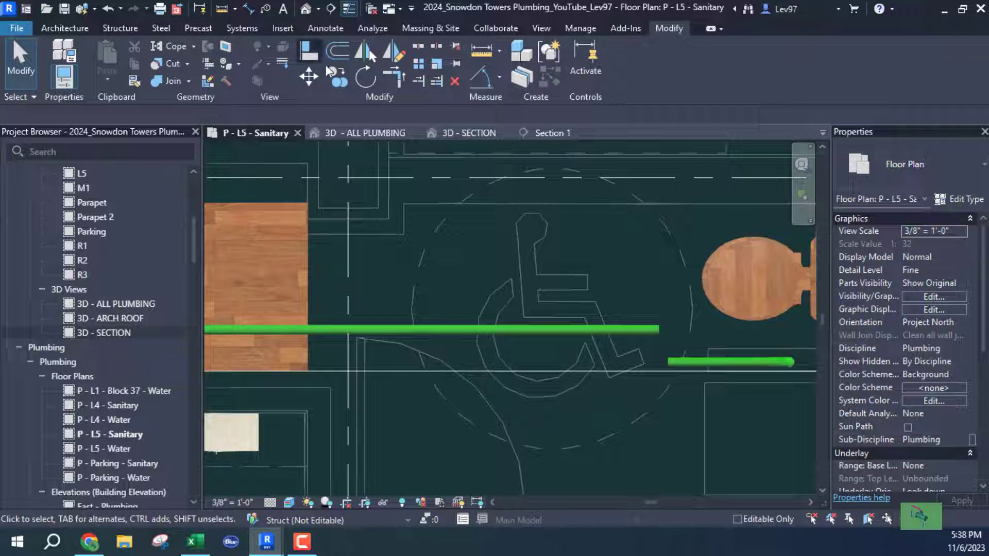
{"action": "left_click", "coordinate": [309, 52]}
{"action": "left_click", "coordinate": [691, 367]}
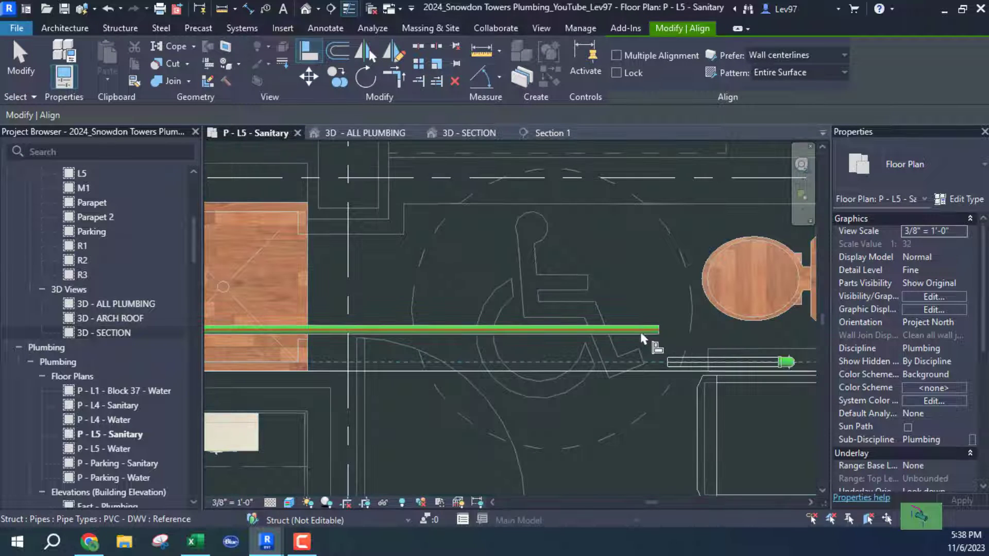
{"action": "left_click", "coordinate": [635, 332]}
{"action": "key", "text": "Escape"}
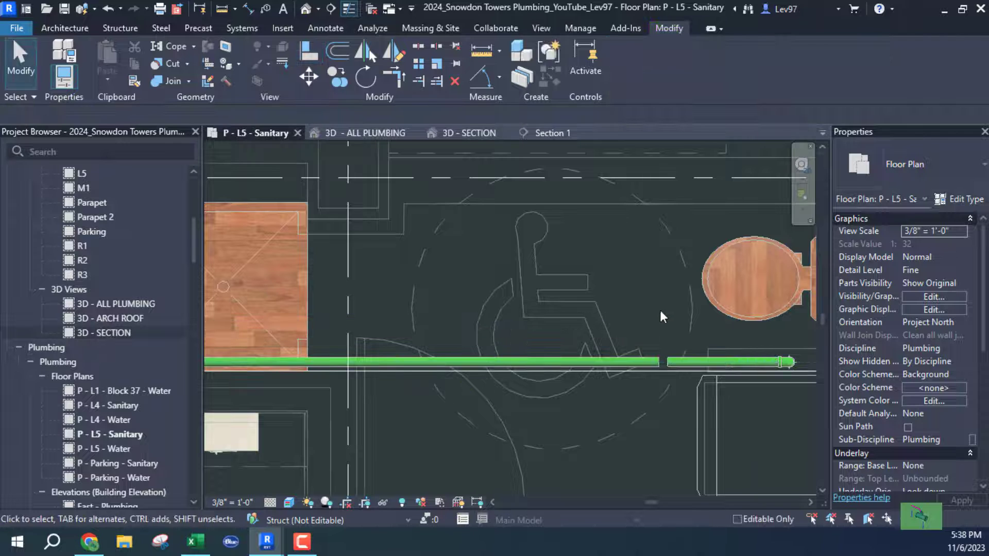
Join the long vent pipe and the short segment into one continuous run with Trim/Extend to Corner.
{"action": "middle_click_drag", "start_coordinate": [623, 298], "coordinate": [544, 252]}
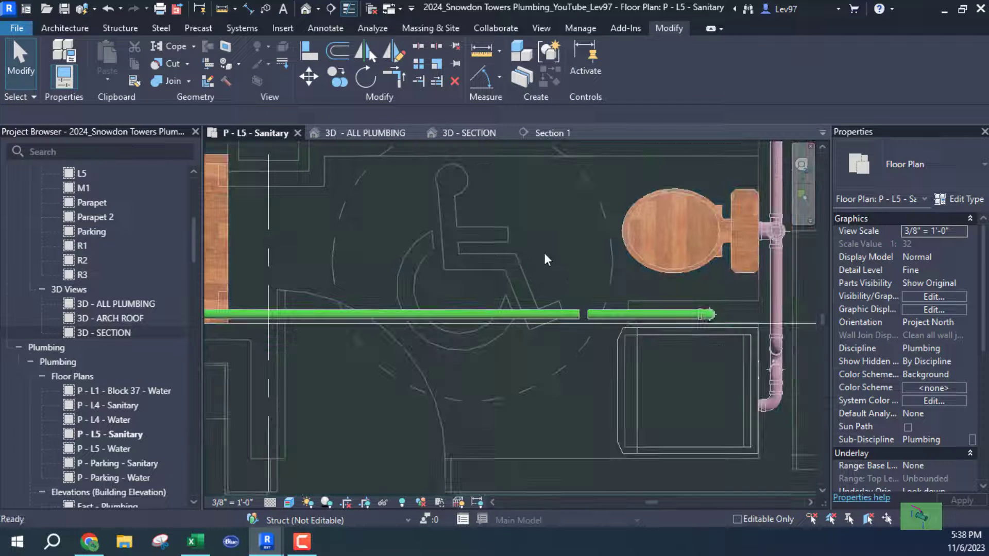
{"action": "left_click", "coordinate": [395, 77]}
{"action": "left_click", "coordinate": [571, 316]}
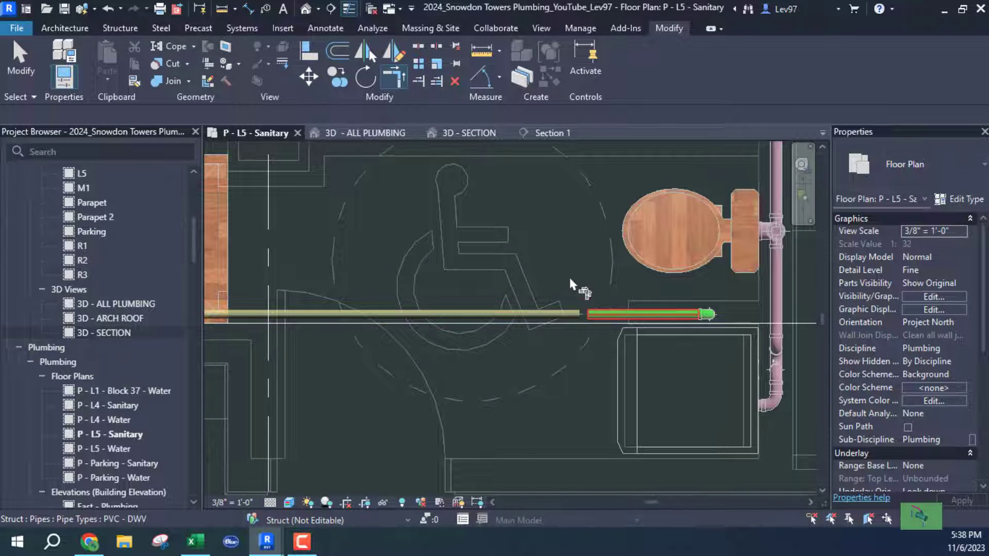
{"action": "key", "text": "Escape"}
{"action": "scroll", "coordinate": [566, 279], "scroll_direction": "down", "scroll_amount": 2}
{"action": "mouse_move", "coordinate": [585, 362]}
{"action": "middle_mouse_down"}
{"action": "mouse_move", "coordinate": [592, 365]}
{"action": "mouse_move", "coordinate": [571, 352]}
{"action": "middle_mouse_up"}
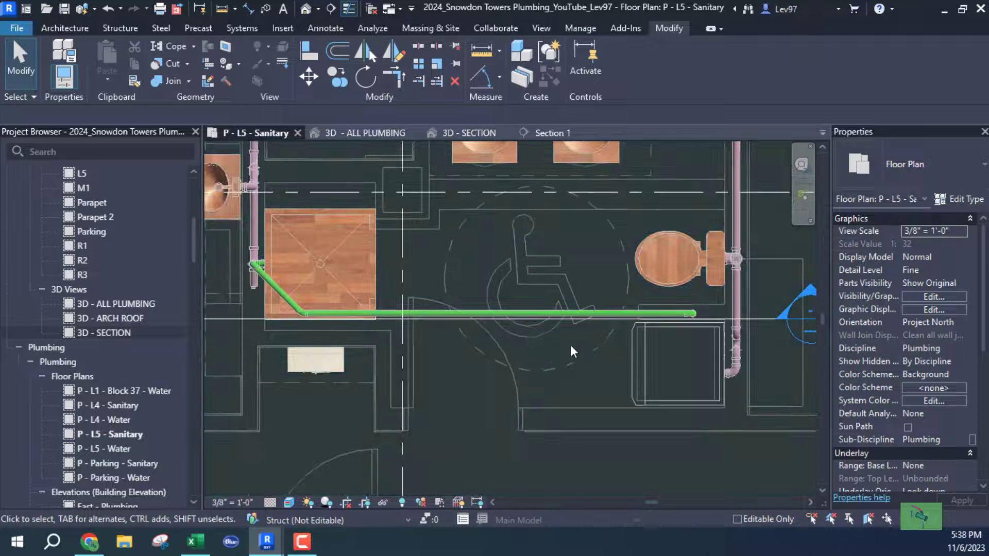
{"action": "left_click", "coordinate": [467, 320]}
{"action": "left_click", "coordinate": [541, 369]}
Show the linked Snowdon Towers Sample HVAC.rvt model in the P - L5 - Sanitary floor plan.
{"action": "key", "text": "v"}
{"action": "key", "text": "v"}
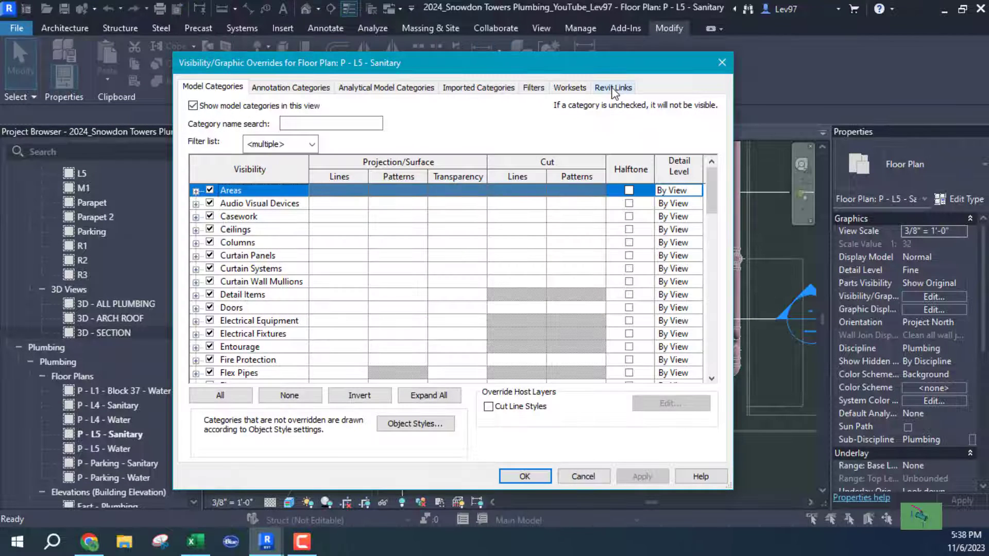
{"action": "left_click", "coordinate": [613, 87]}
{"action": "left_click", "coordinate": [209, 165]}
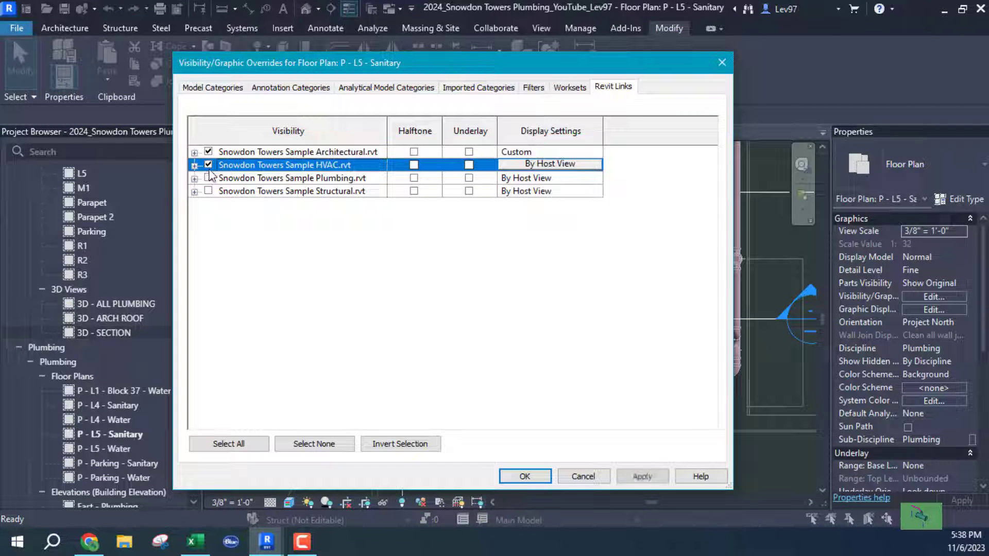
{"action": "left_click", "coordinate": [528, 473]}
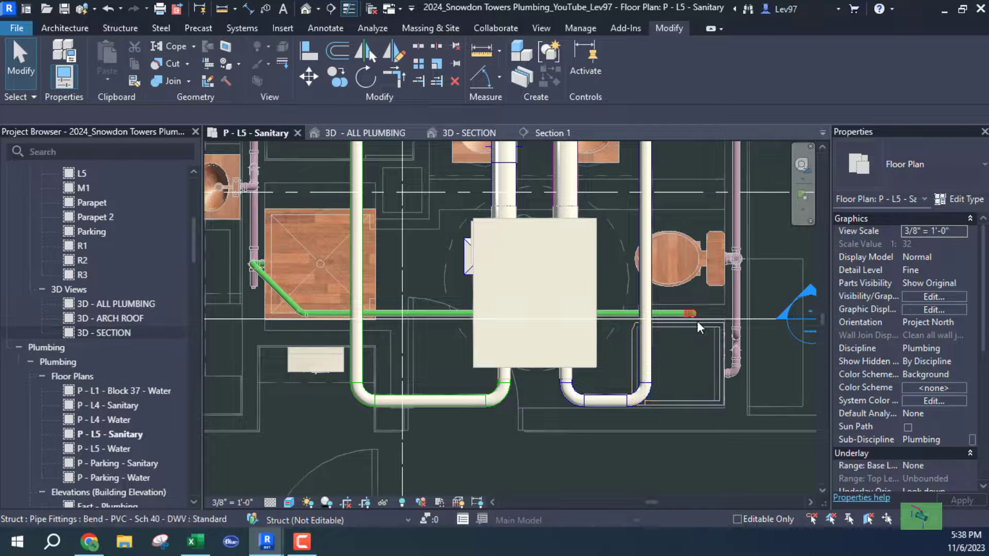
Check in Section 1 how the joined horizontal vent run passes relative to the ducts and HVAC unit.
{"action": "left_click", "coordinate": [547, 135]}
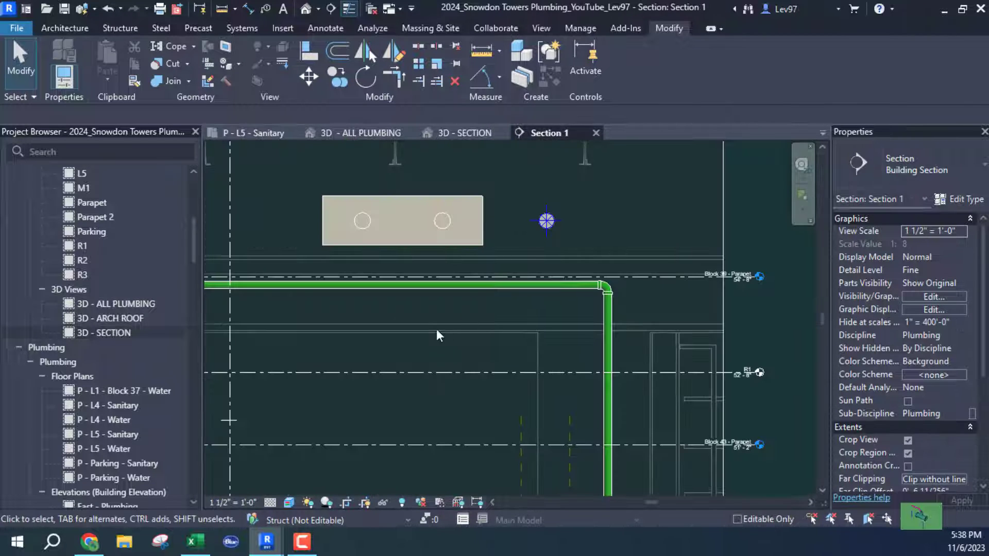
{"action": "middle_click_drag", "start_coordinate": [388, 299], "coordinate": [428, 356]}
{"action": "left_click", "coordinate": [560, 316]}
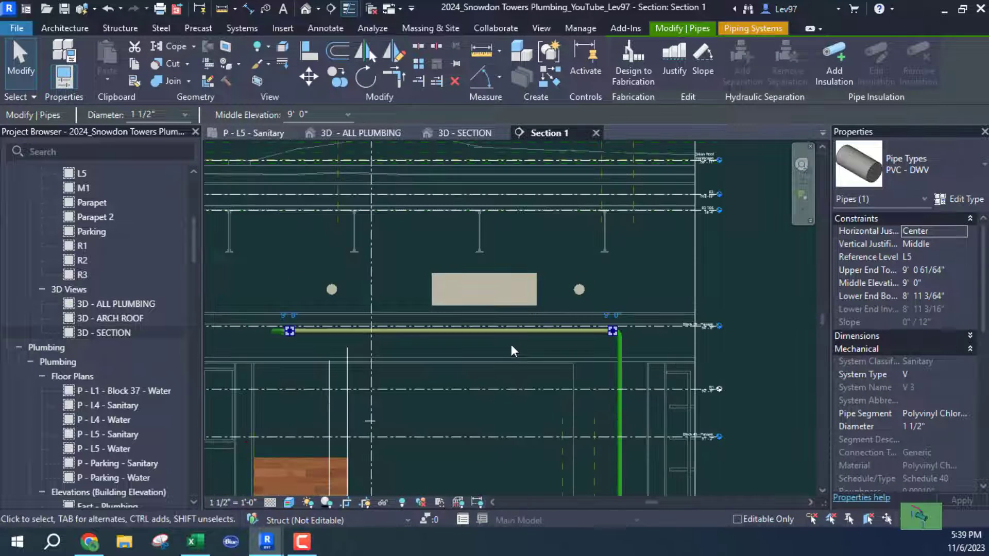
{"action": "scroll", "coordinate": [515, 345], "scroll_direction": "down", "scroll_amount": 2}
{"action": "left_click", "coordinate": [507, 343]}
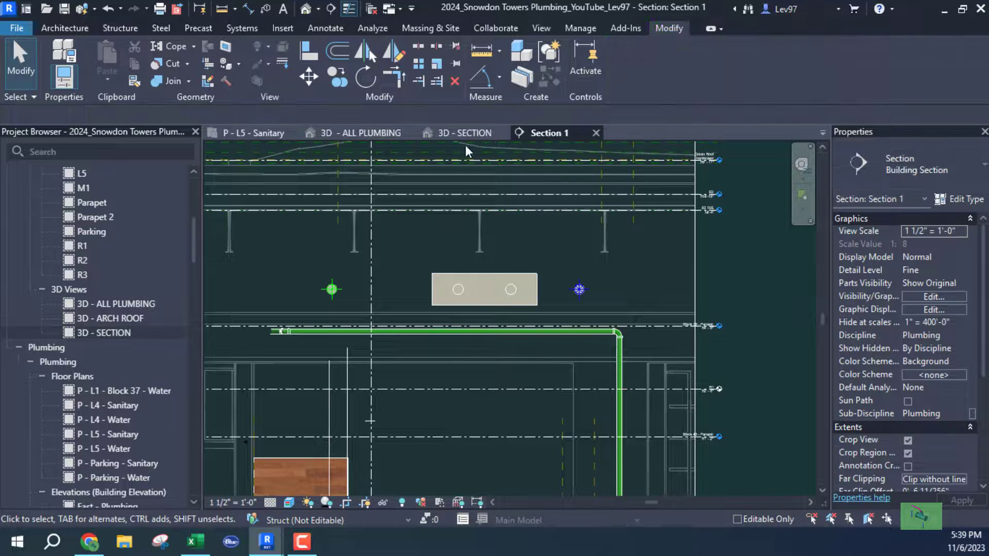
Select the Section 1 line in the P - L5 - Sanitary plan and switch to the 3D - SECTION view.
{"action": "left_click", "coordinate": [259, 132]}
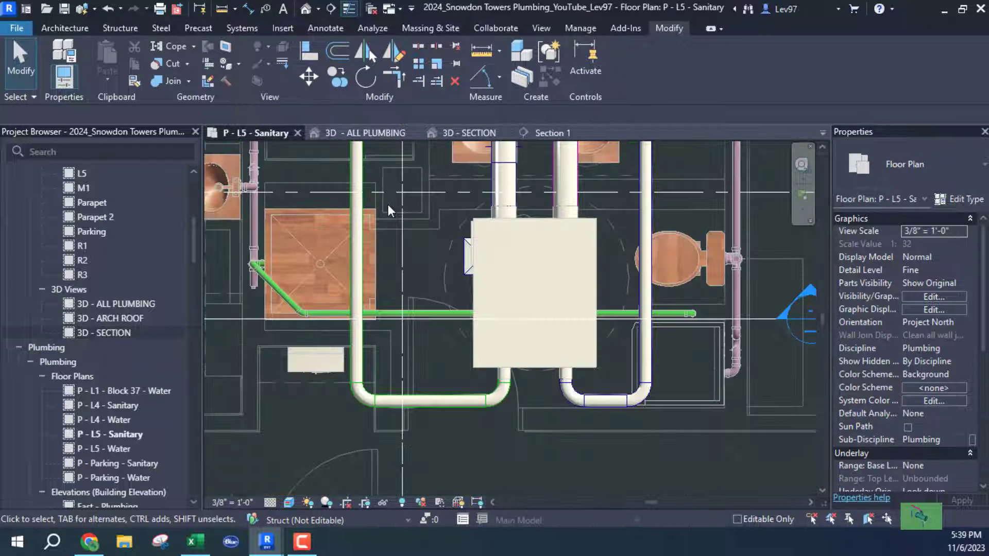
{"action": "left_click", "coordinate": [721, 315]}
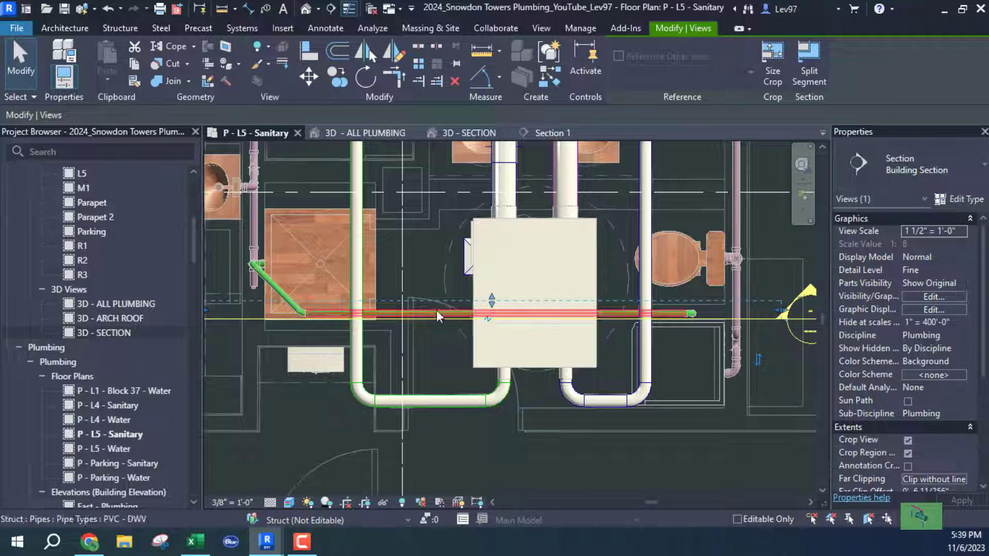
{"action": "left_click", "coordinate": [458, 132]}
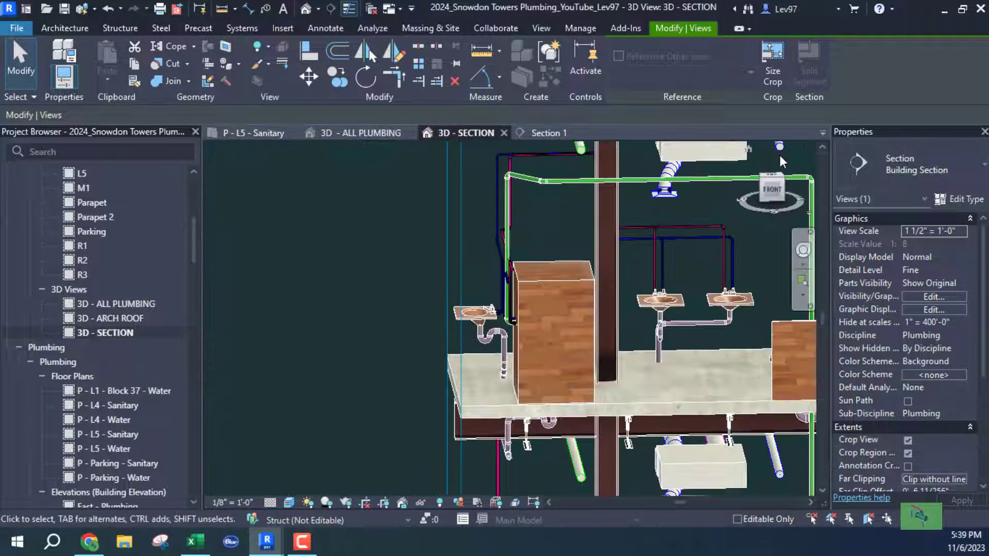
{"action": "right_click", "coordinate": [774, 197]}
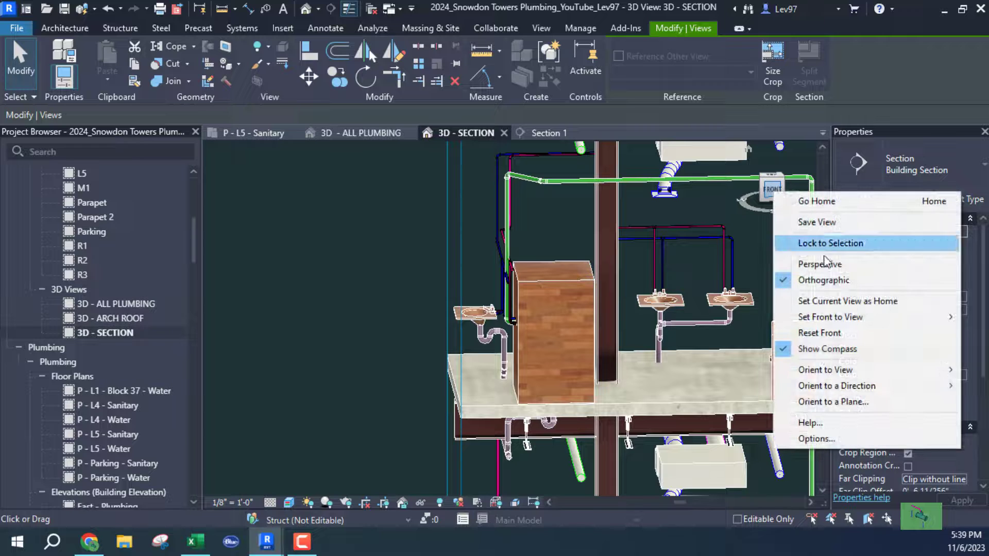
{"action": "mouse_move", "coordinate": [829, 374]}
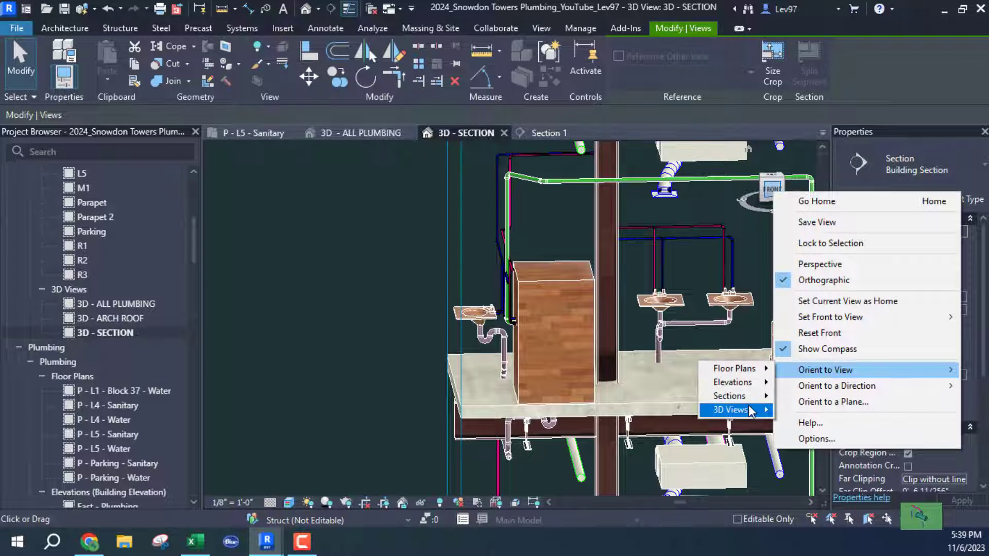
{"action": "left_click", "coordinate": [855, 402]}
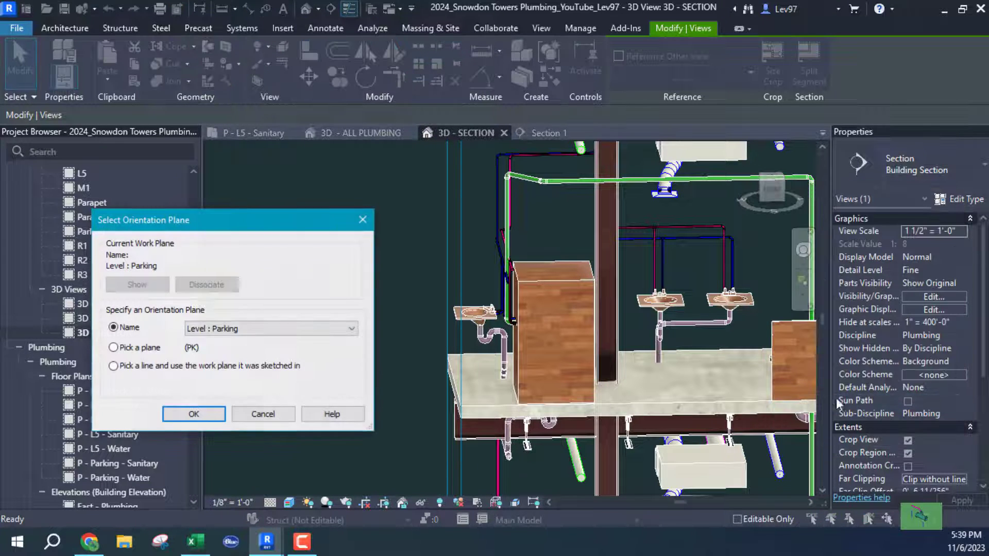
{"action": "left_click", "coordinate": [262, 415]}
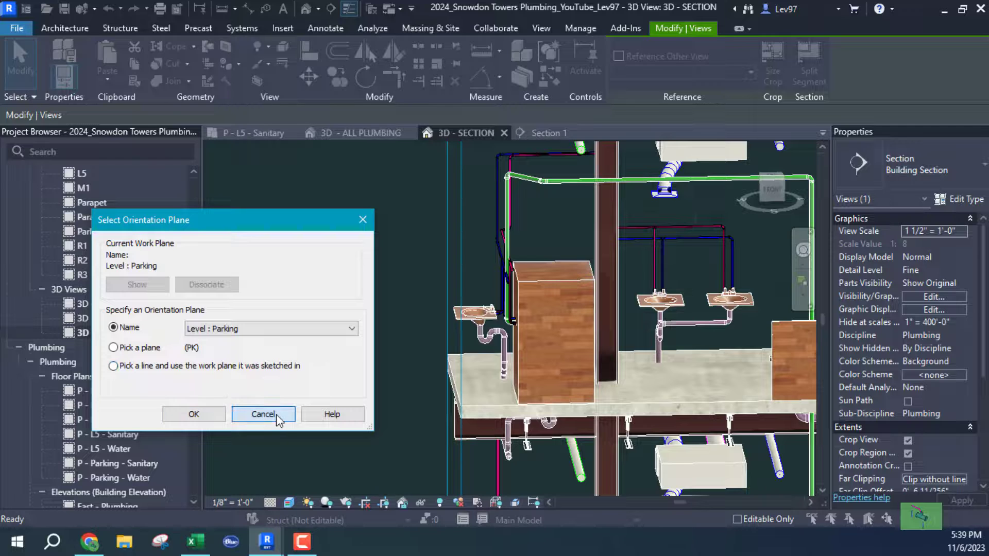
Orient the 3D - SECTION view to the Section 1 building section.
{"action": "right_click", "coordinate": [764, 193]}
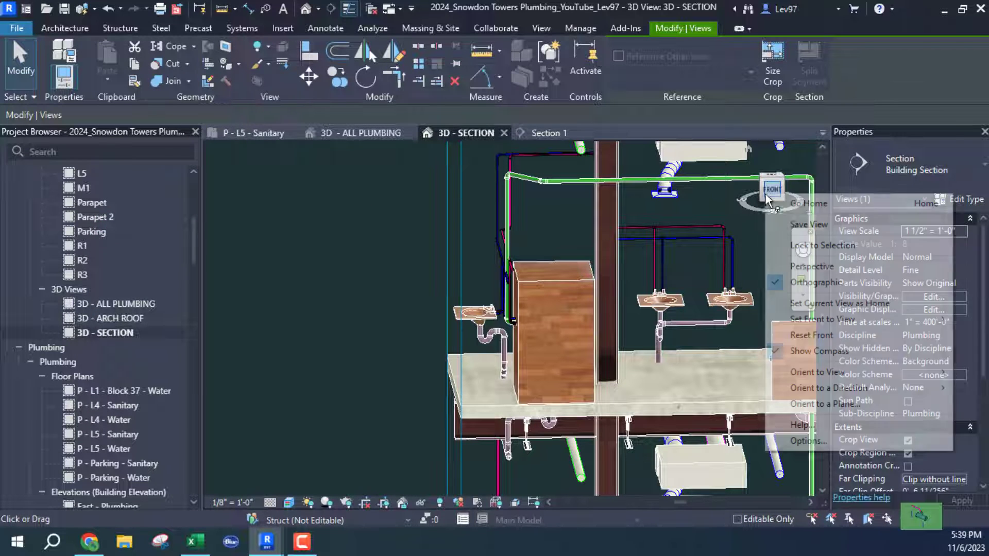
{"action": "mouse_move", "coordinate": [841, 375]}
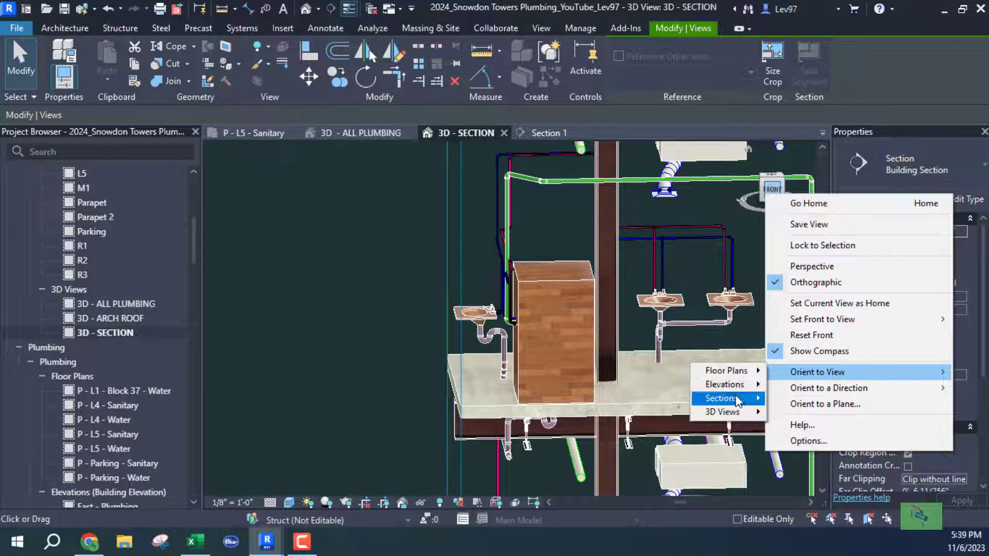
{"action": "mouse_move", "coordinate": [721, 398]}
{"action": "left_click", "coordinate": [847, 400]}
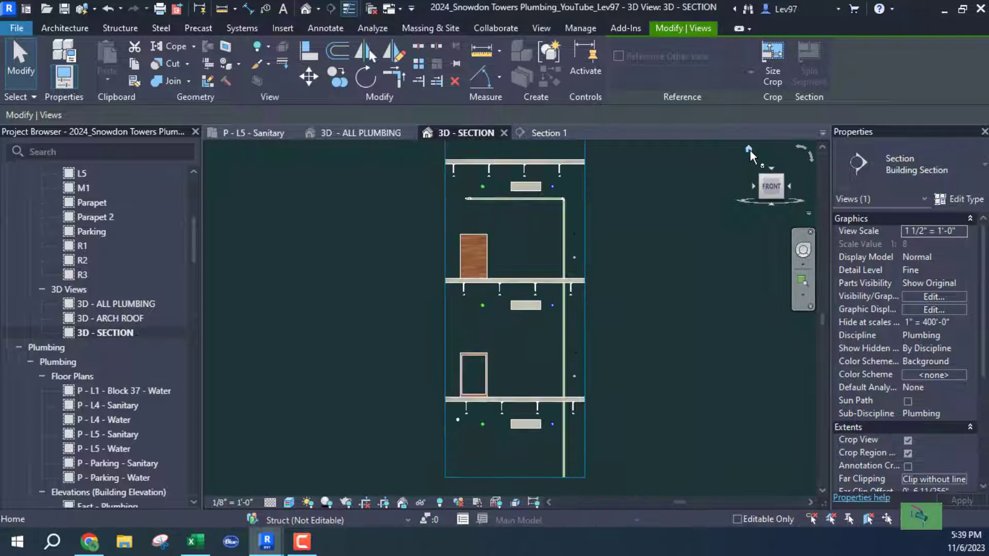
Return 3D - SECTION to its home orientation and extend the section box depth to include the surrounding fixtures and ducts.
{"action": "left_click", "coordinate": [750, 151]}
{"action": "scroll", "coordinate": [480, 257], "scroll_direction": "up", "scroll_amount": 5}
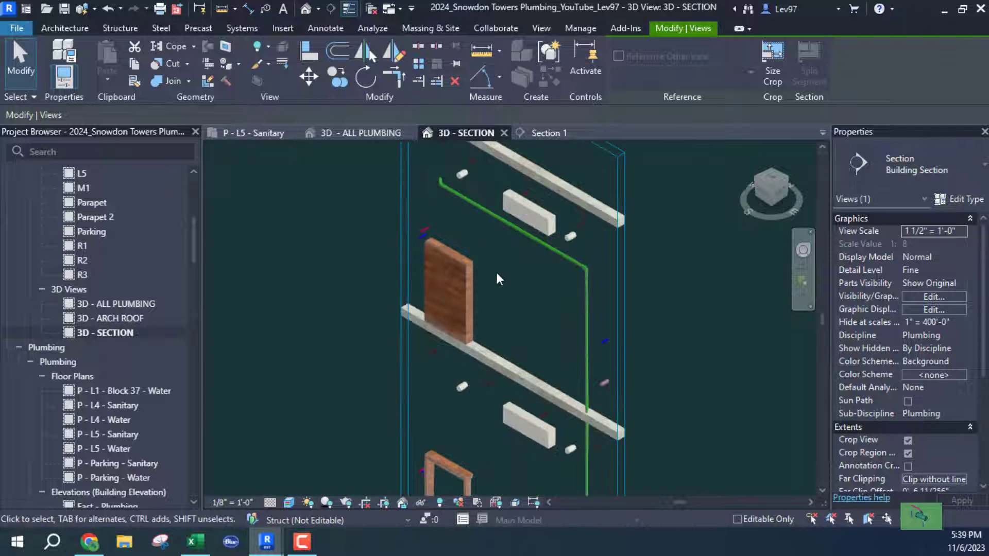
{"action": "left_click", "coordinate": [400, 296]}
{"action": "left_click_drag", "start_coordinate": [508, 409], "coordinate": [537, 335]}
{"action": "key", "text": "Escape"}
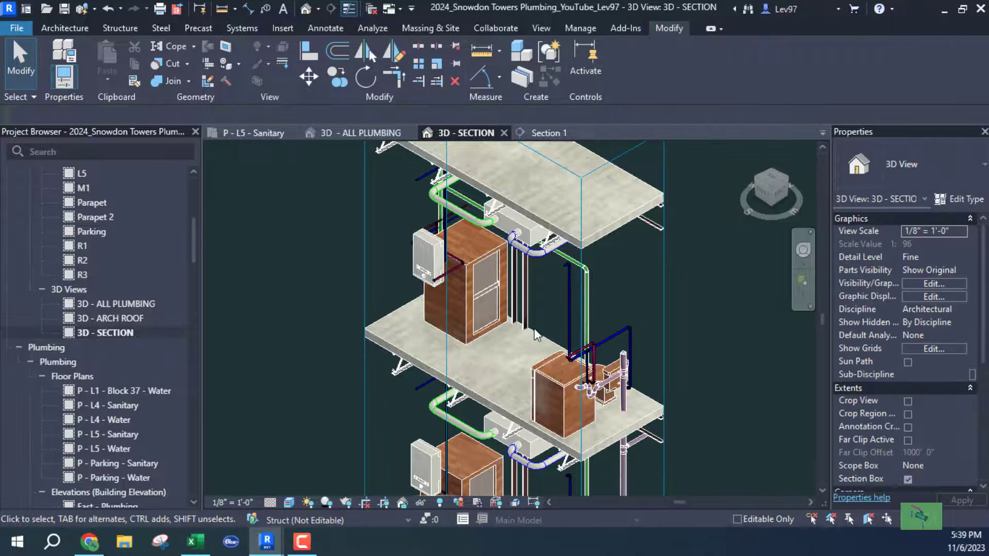
Show the linked Snowdon Towers Sample Architectural.rvt model in the 3D - SECTION view.
{"action": "key", "text": "v"}
{"action": "key", "text": "g"}
{"action": "left_click", "coordinate": [614, 87]}
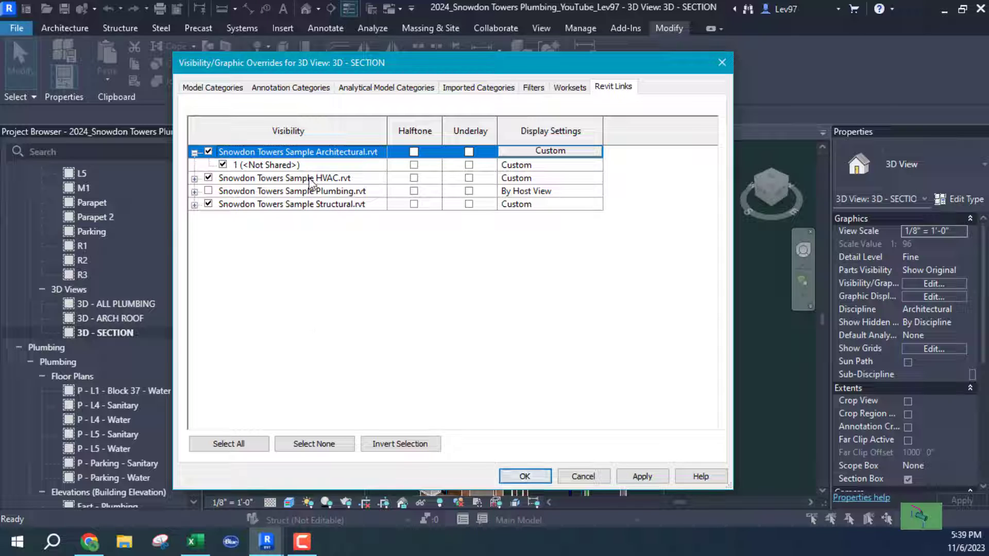
{"action": "left_click", "coordinate": [525, 477]}
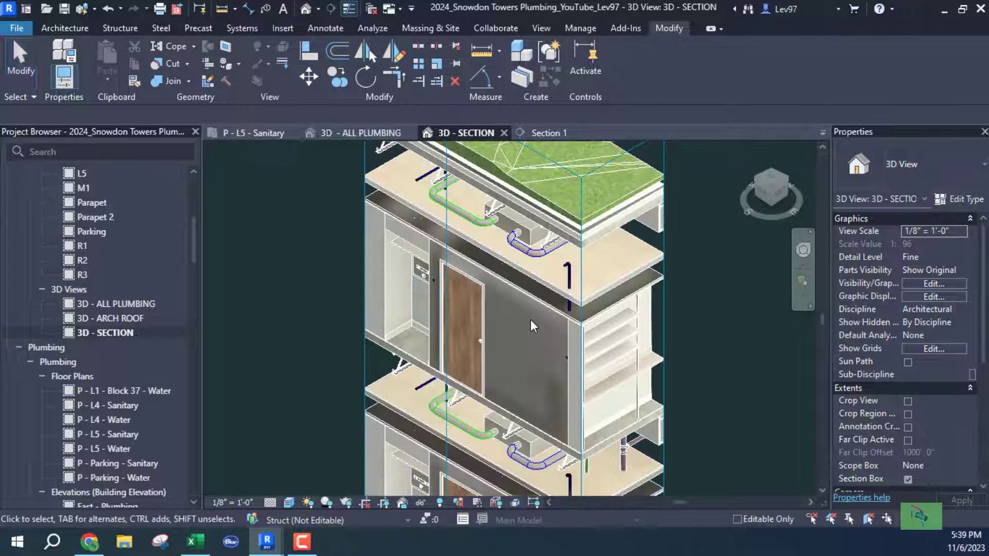
Examine from the front how the horizontal vent run fits between the ceiling and the floor above it.
{"action": "middle_click_drag", "start_coordinate": [529, 326], "coordinate": [623, 296], "text": "shift"}
{"action": "middle_click_drag", "start_coordinate": [570, 324], "coordinate": [578, 253], "text": "shift"}
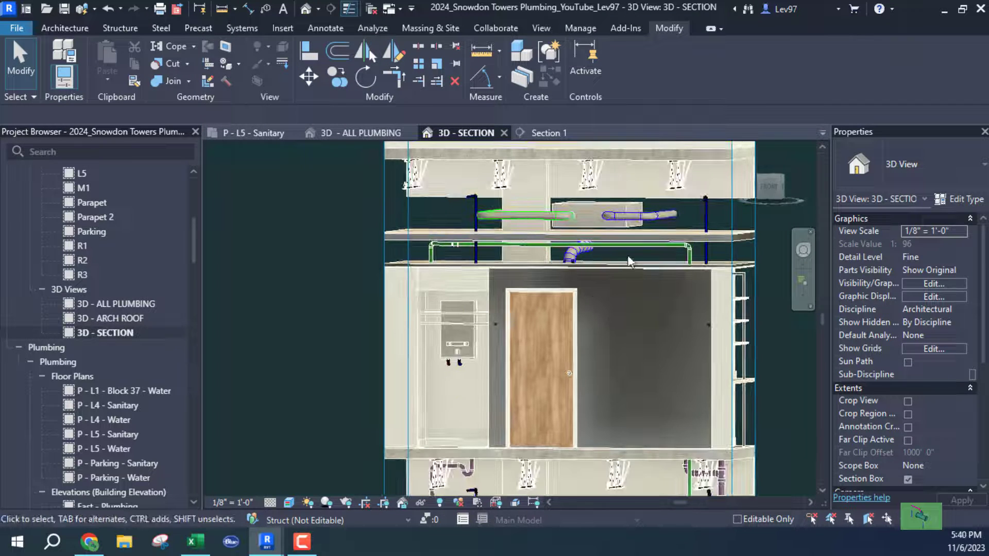
{"action": "middle_click_drag", "start_coordinate": [674, 294], "coordinate": [622, 276], "text": "shift"}
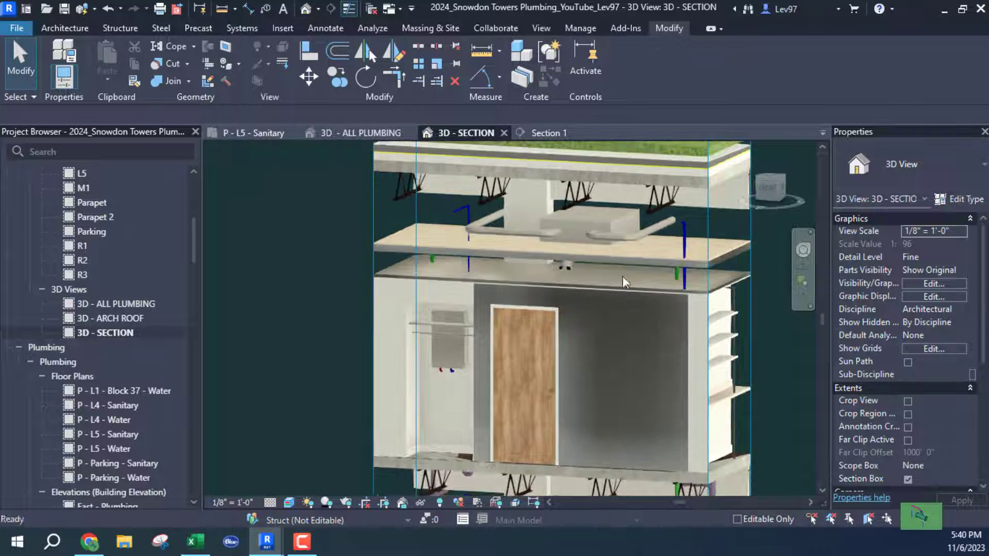
{"action": "scroll", "coordinate": [662, 279], "scroll_direction": "up", "scroll_amount": 5}
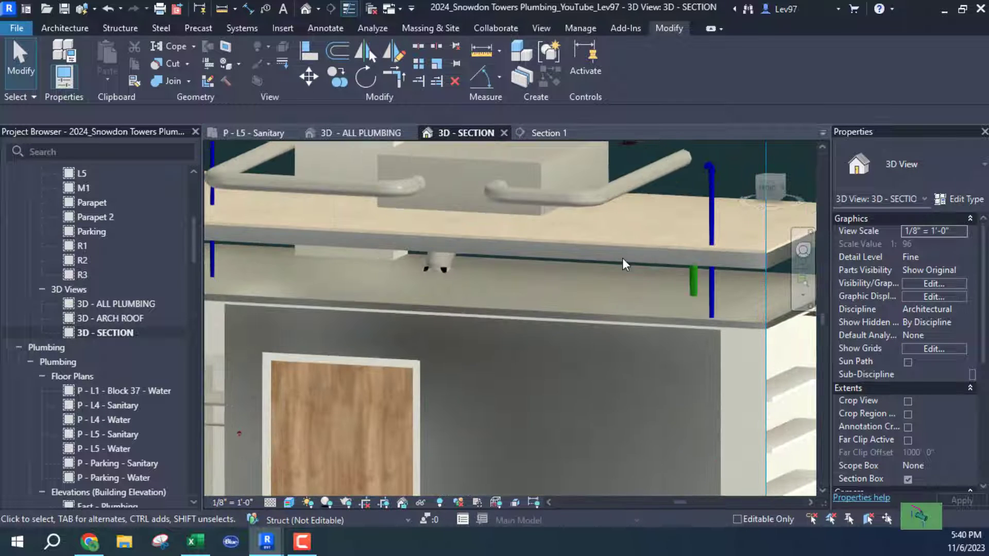
{"action": "middle_click_drag", "start_coordinate": [614, 309], "coordinate": [624, 280], "text": "shift"}
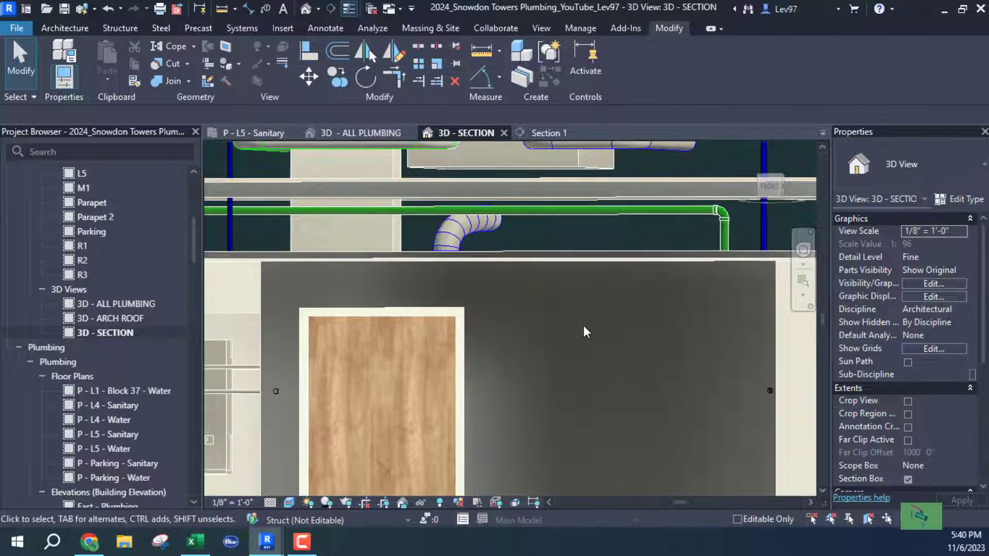
{"action": "scroll", "coordinate": [582, 326], "scroll_direction": "down", "scroll_amount": 5}
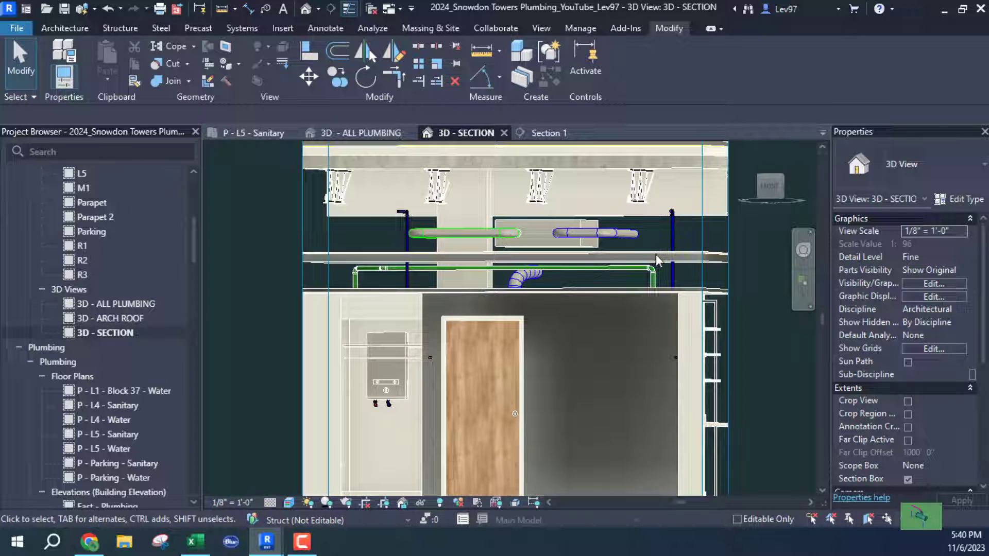
Enable selection of linked elements and select the architectural floor directly above the vent run to identify its type.
{"action": "left_click", "coordinate": [813, 518]}
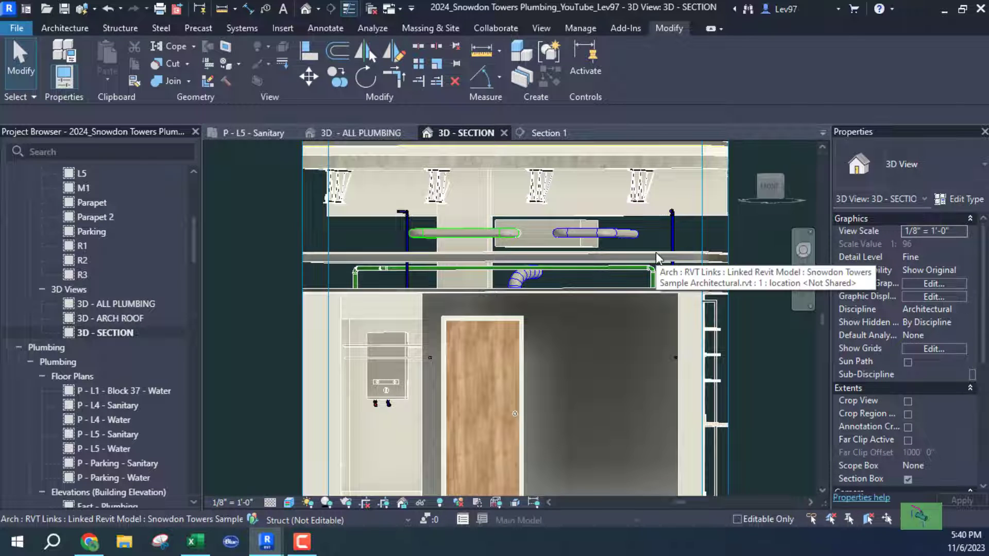
{"action": "key", "text": "Tab"}
{"action": "key", "text": "Tab"}
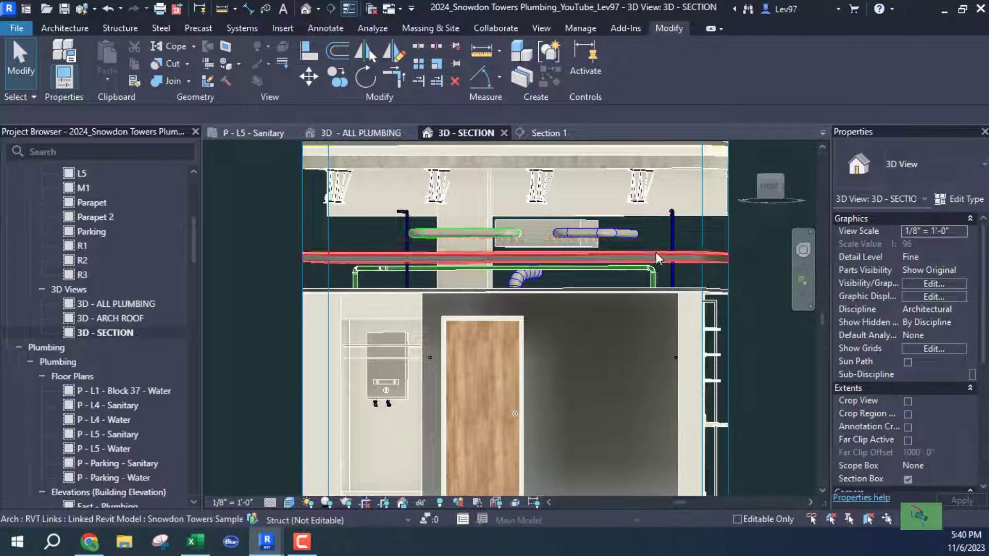
{"action": "left_click", "coordinate": [656, 252]}
{"action": "left_click", "coordinate": [656, 252]}
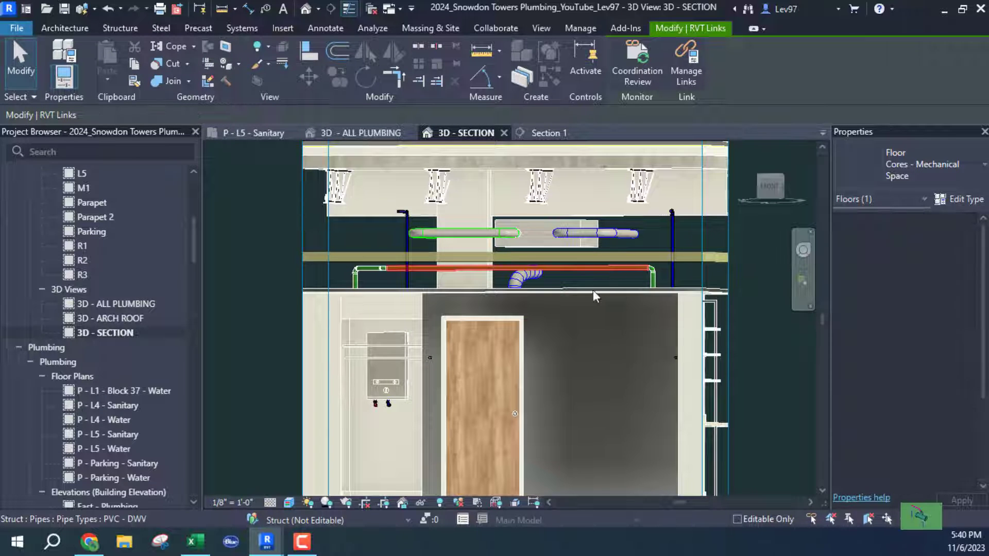
{"action": "left_click", "coordinate": [757, 302]}
Pull the section box's front face inward past the door wall to expose the room interior below the vent run.
{"action": "scroll", "coordinate": [752, 305], "scroll_direction": "down", "scroll_amount": 2}
{"action": "middle_click_drag", "start_coordinate": [728, 302], "coordinate": [761, 330], "text": "shift"}
{"action": "middle_click_drag", "start_coordinate": [614, 361], "coordinate": [527, 304], "text": "shift"}
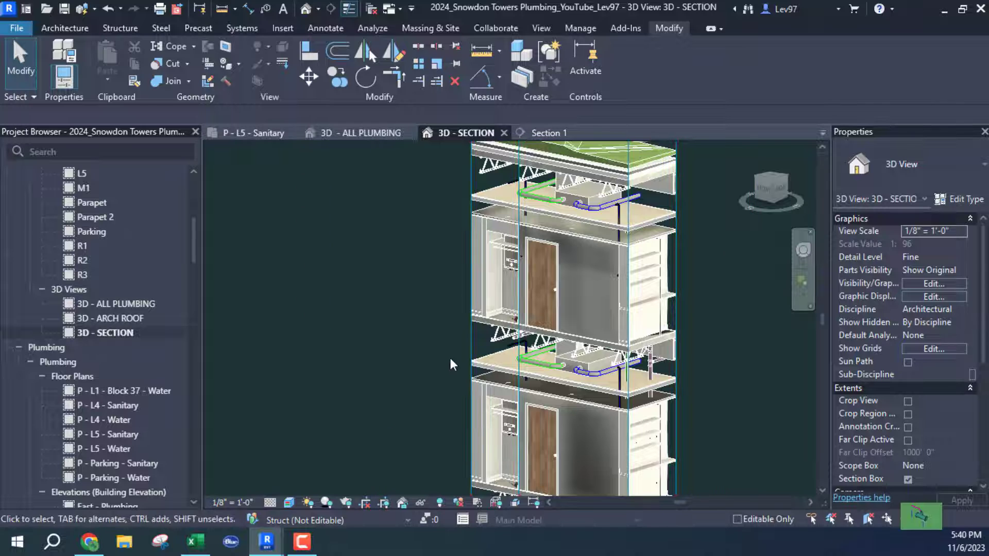
{"action": "left_click", "coordinate": [519, 308]}
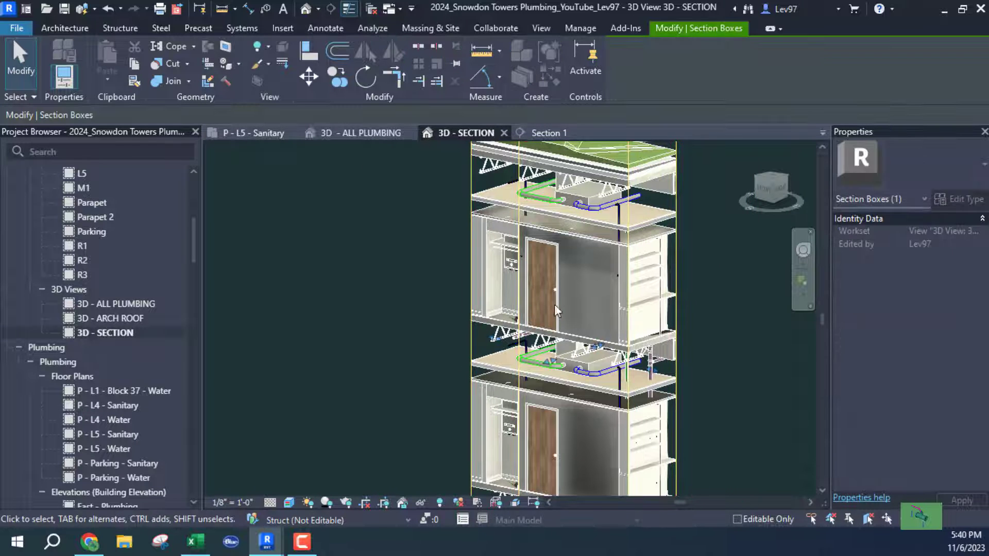
{"action": "left_click_drag", "start_coordinate": [547, 363], "coordinate": [563, 361]}
{"action": "middle_click_drag", "start_coordinate": [579, 206], "coordinate": [620, 211], "text": "shift"}
{"action": "scroll", "coordinate": [620, 211], "scroll_direction": "up", "scroll_amount": 1}
{"action": "mouse_move", "coordinate": [575, 270]}
{"action": "middle_mouse_down", "text": "shift"}
{"action": "mouse_move", "coordinate": [593, 221]}
{"action": "mouse_move", "coordinate": [590, 261]}
{"action": "middle_mouse_up", "text": "shift"}
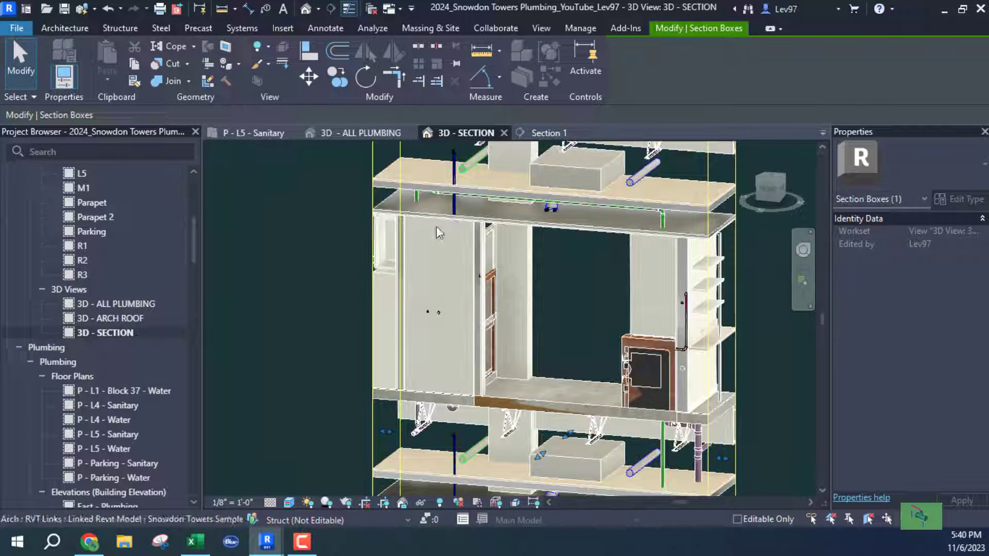
Hide the linked Snowdon Towers Sample HVAC.rvt model in the P - L5 - Sanitary floor plan.
{"action": "left_click", "coordinate": [262, 132]}
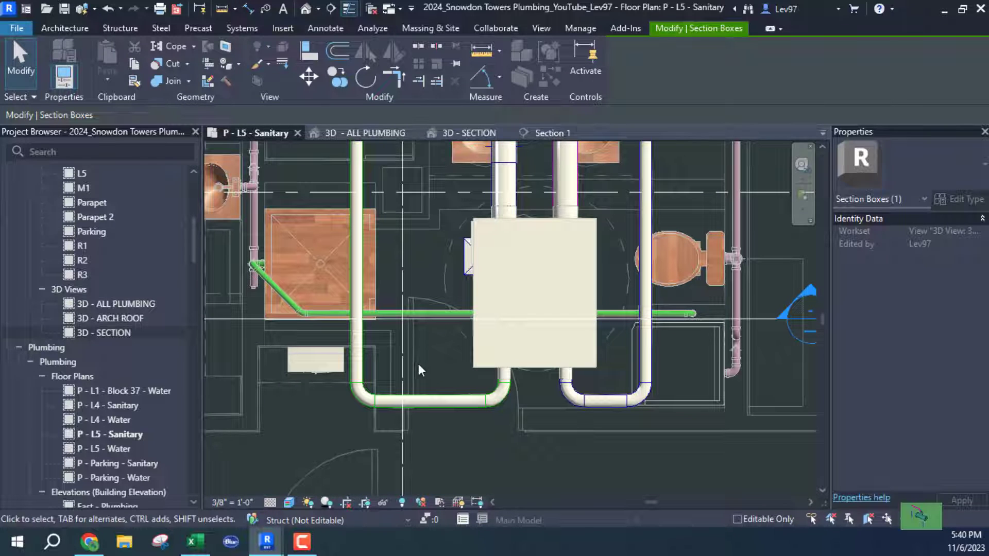
{"action": "key", "text": "v"}
{"action": "key", "text": "g"}
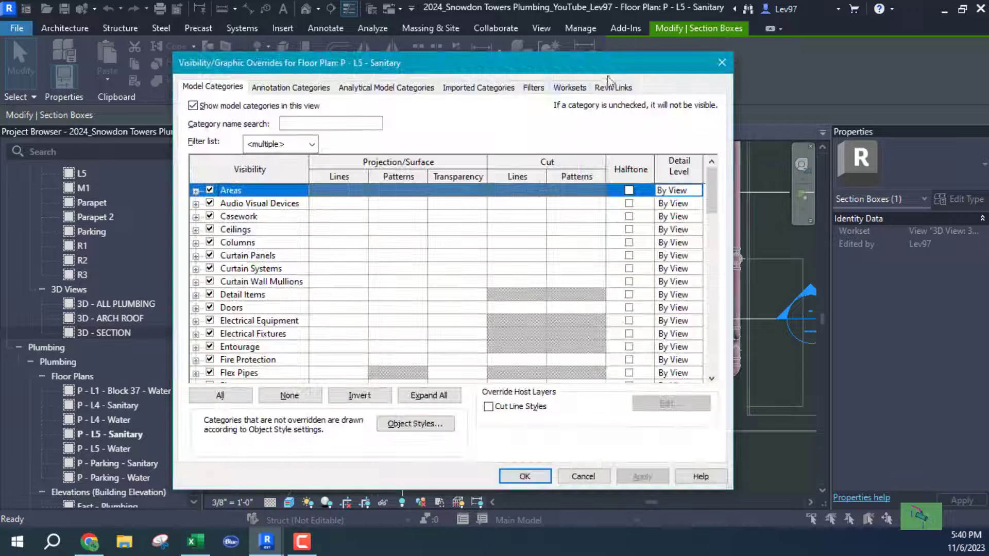
{"action": "left_click", "coordinate": [613, 87]}
{"action": "left_click", "coordinate": [209, 165]}
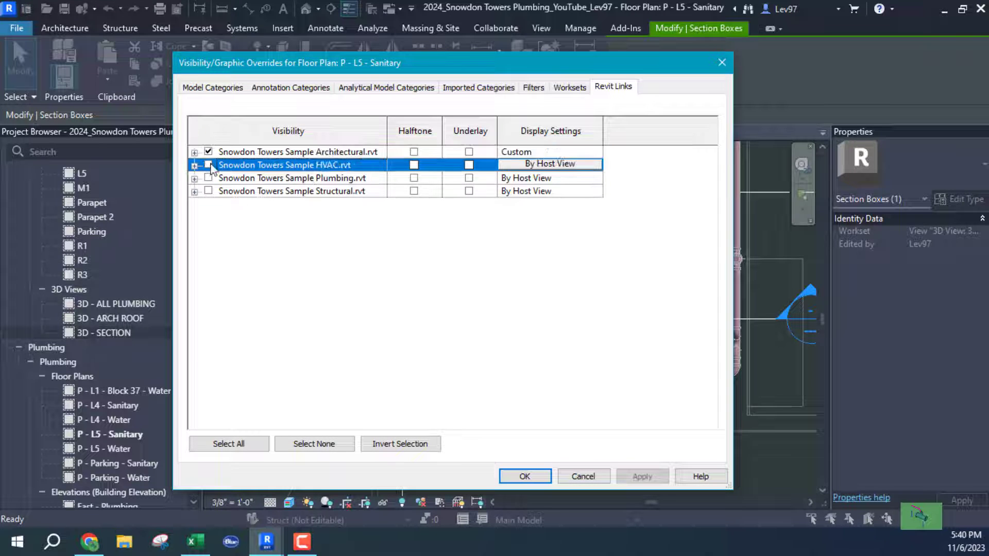
{"action": "left_click", "coordinate": [524, 477]}
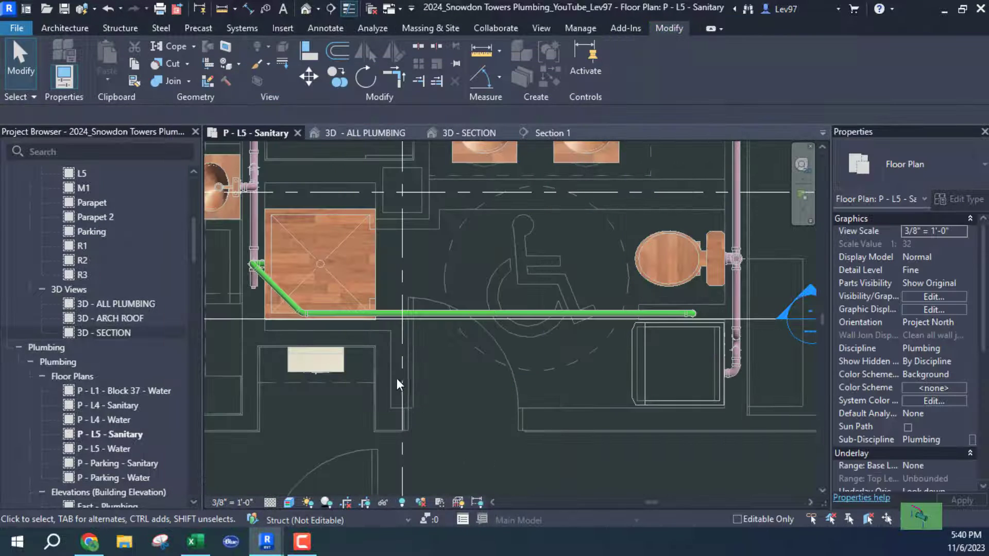
Try to draw a 1 1/2" PVC - DWV pipe from the kitchen sink's sanitary connector, and undo the misplaced pipe.
{"action": "middle_click_drag", "start_coordinate": [434, 428], "coordinate": [445, 433]}
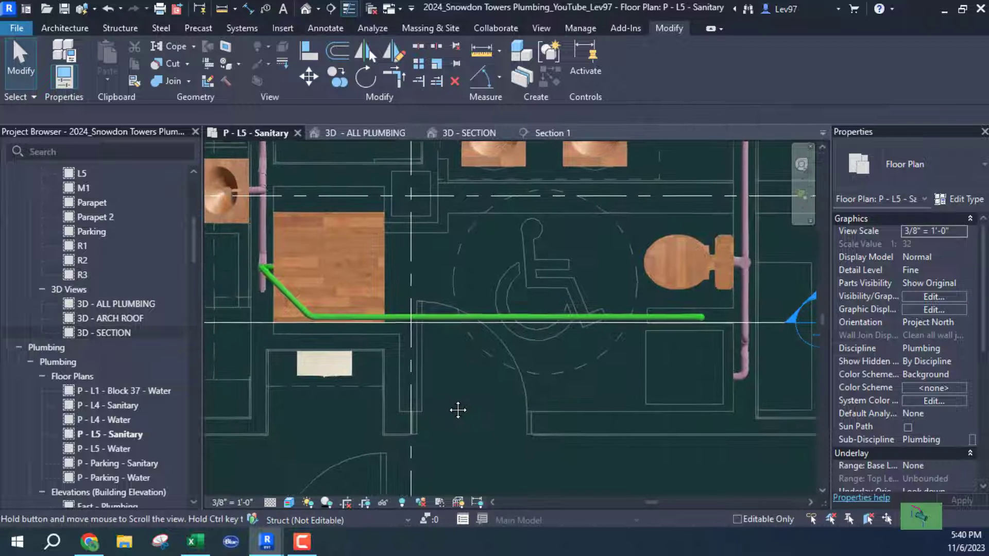
{"action": "middle_click_drag", "start_coordinate": [447, 388], "coordinate": [716, 451]}
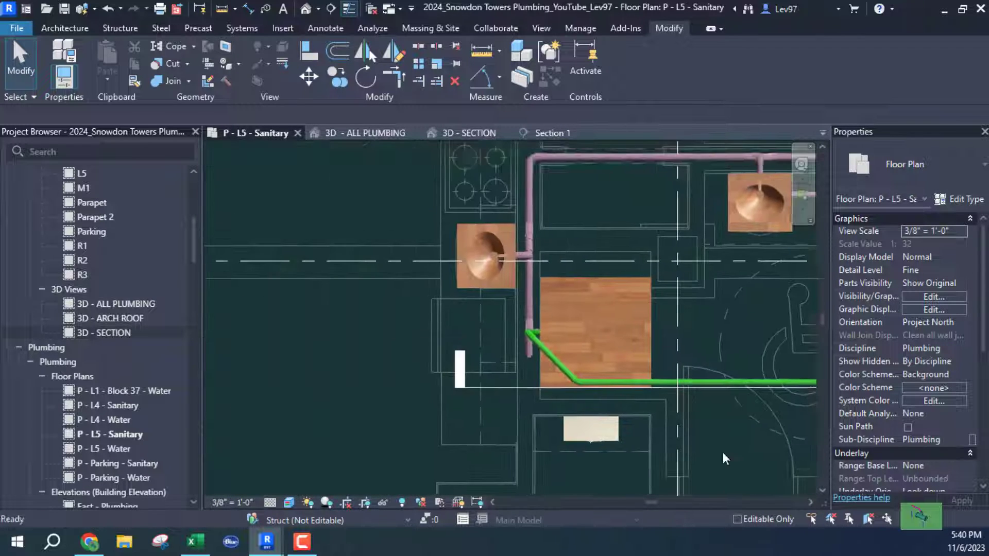
{"action": "left_click", "coordinate": [468, 224]}
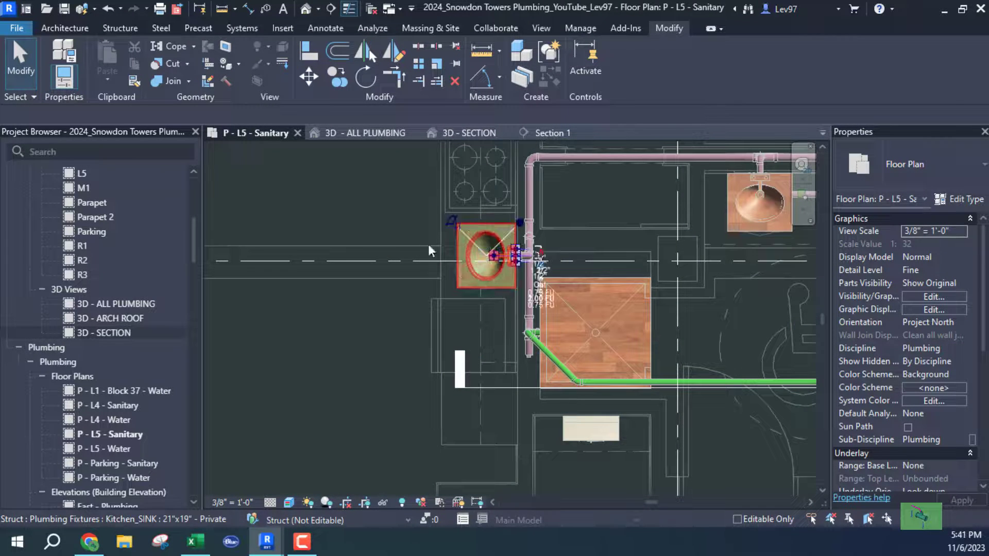
{"action": "scroll", "coordinate": [517, 280], "scroll_direction": "up", "scroll_amount": 2}
{"action": "scroll", "coordinate": [510, 250], "scroll_direction": "up", "scroll_amount": 2}
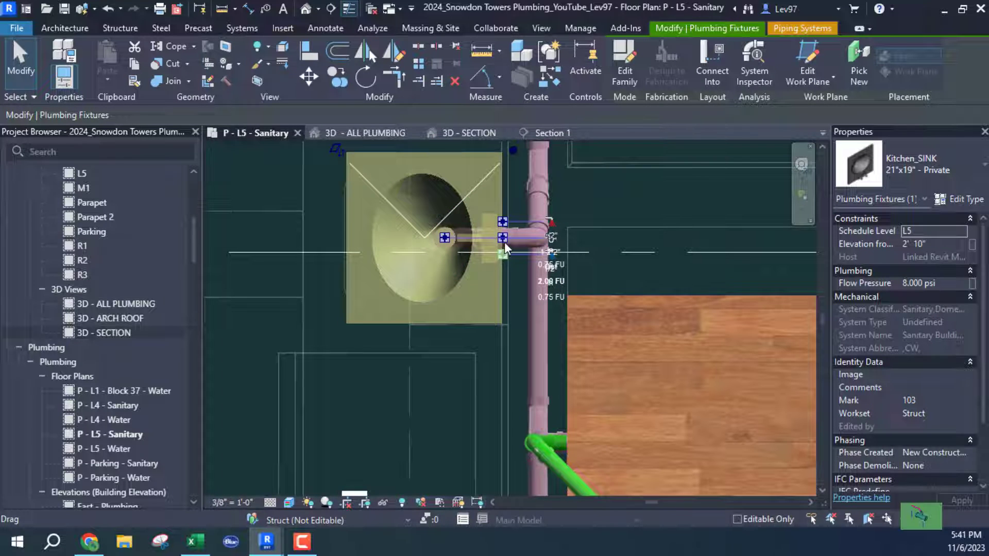
{"action": "scroll", "coordinate": [507, 246], "scroll_direction": "up", "scroll_amount": 2}
{"action": "right_click", "coordinate": [507, 246]}
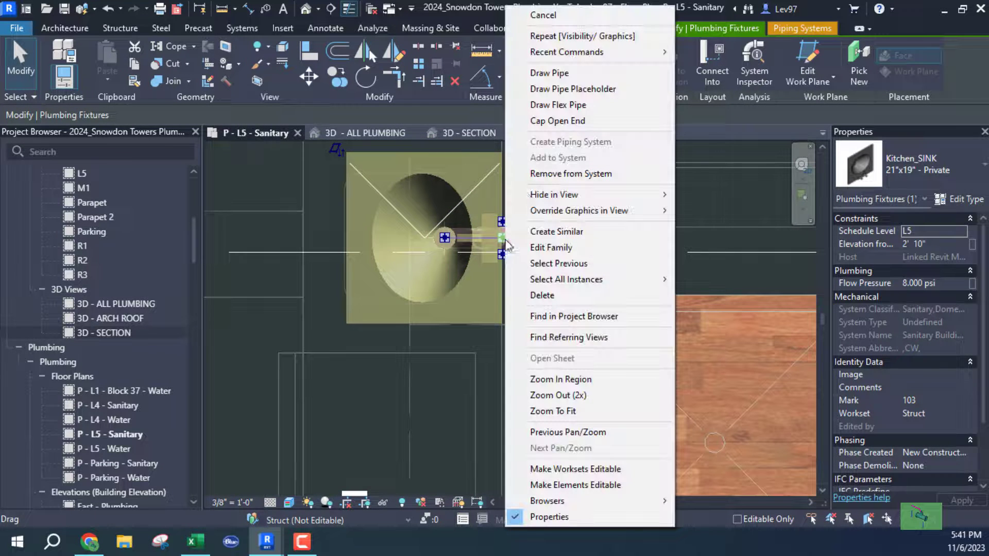
{"action": "left_click", "coordinate": [551, 72]}
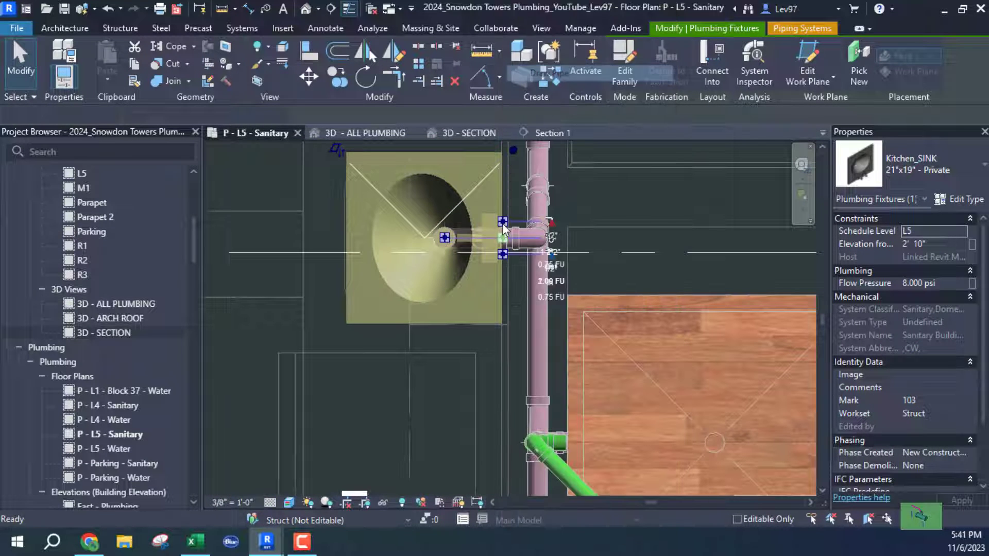
{"action": "left_click", "coordinate": [912, 172]}
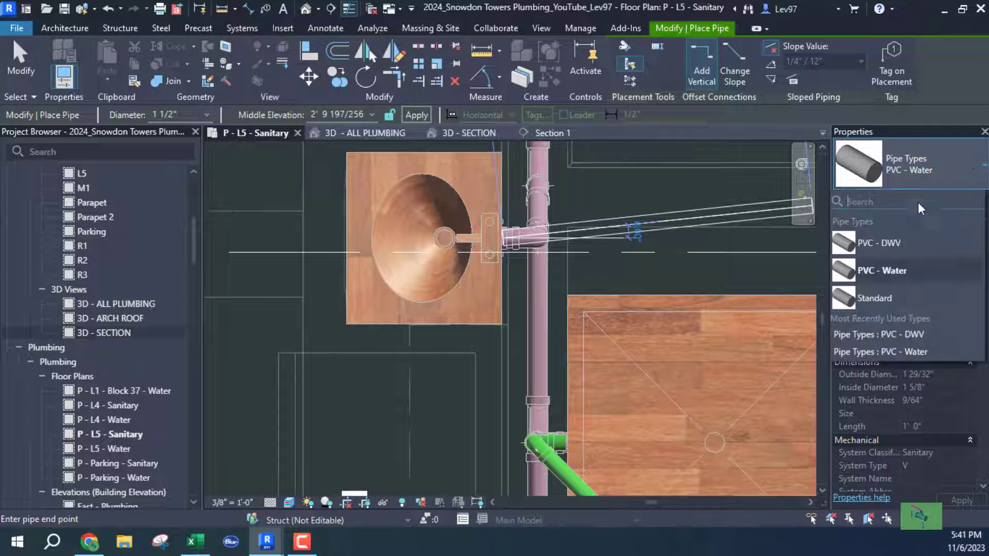
{"action": "left_click", "coordinate": [883, 248]}
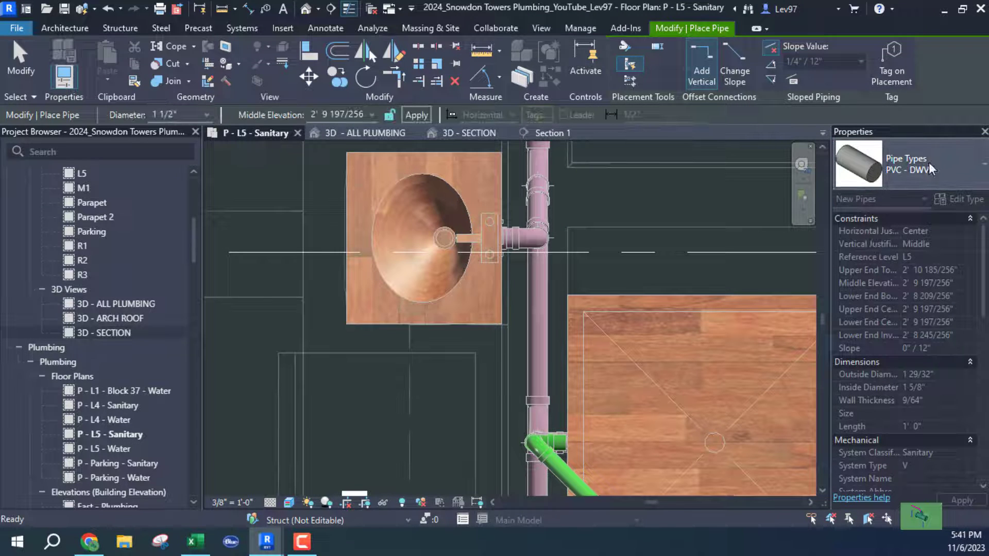
{"action": "left_click", "coordinate": [892, 185]}
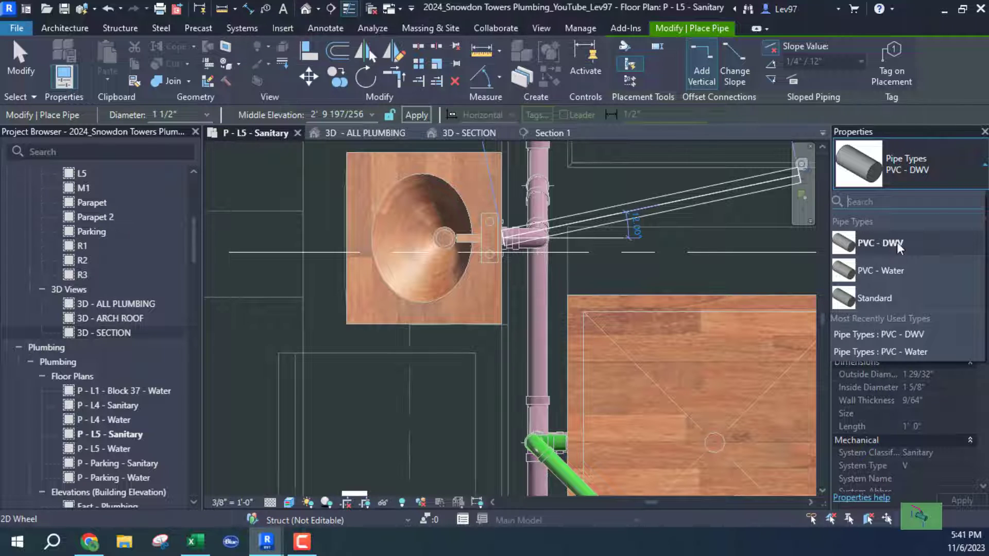
{"action": "left_click", "coordinate": [457, 389]}
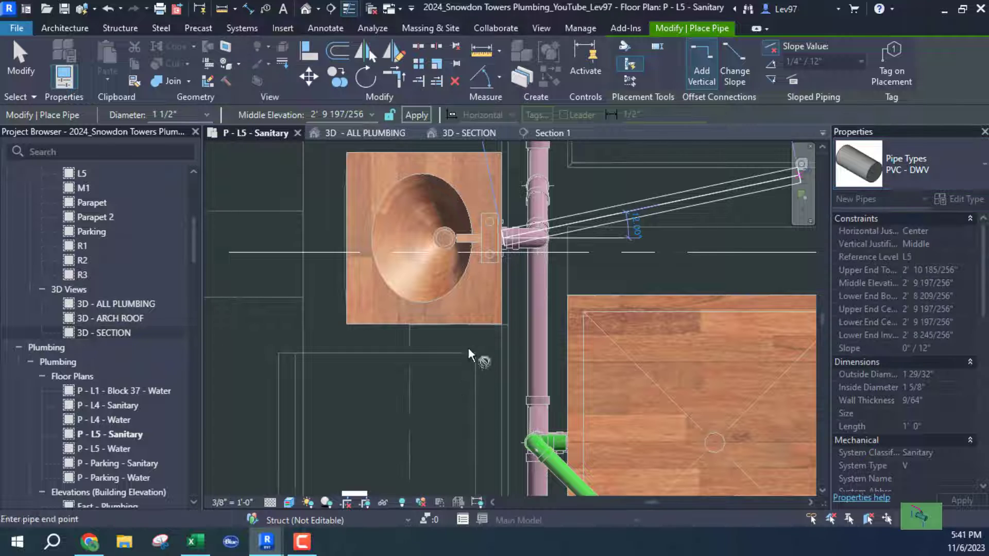
{"action": "key", "text": "Escape"}
{"action": "key", "text": "Escape"}
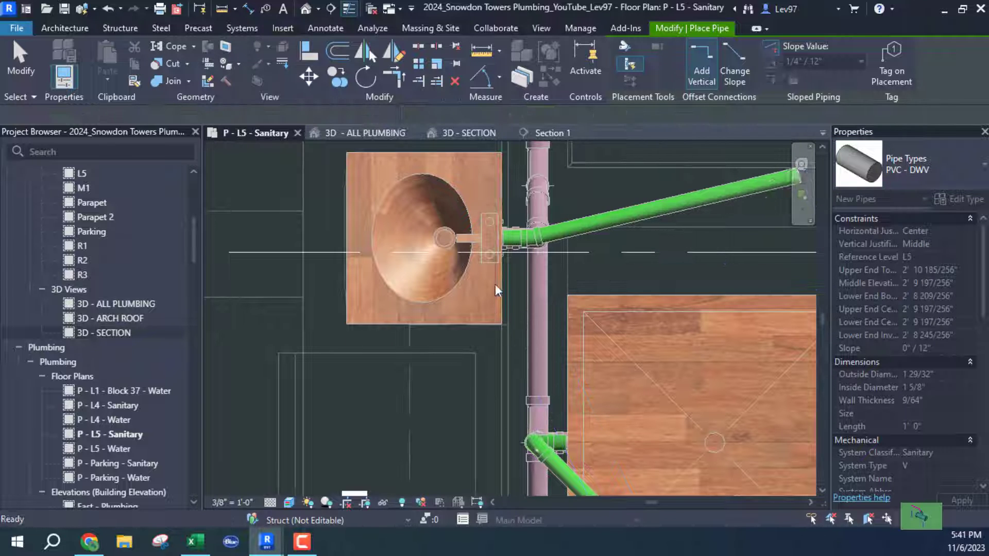
{"action": "left_click", "coordinate": [108, 8]}
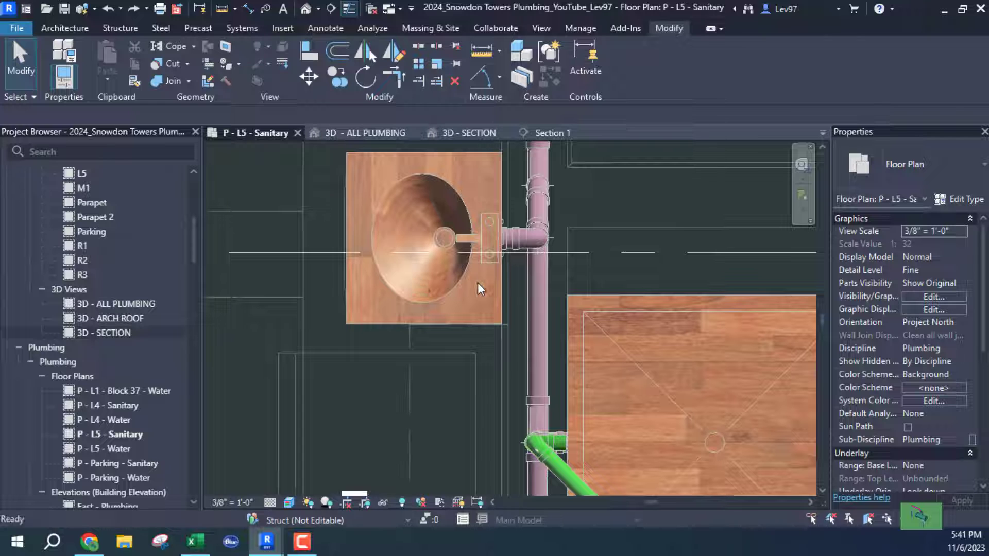
Draw a horizontal PVC - DWV pipe from the kitchen sink's sanitary connector to the elbow centre above the pipe inside the wall.
{"action": "left_click", "coordinate": [431, 172]}
{"action": "right_click", "coordinate": [504, 246]}
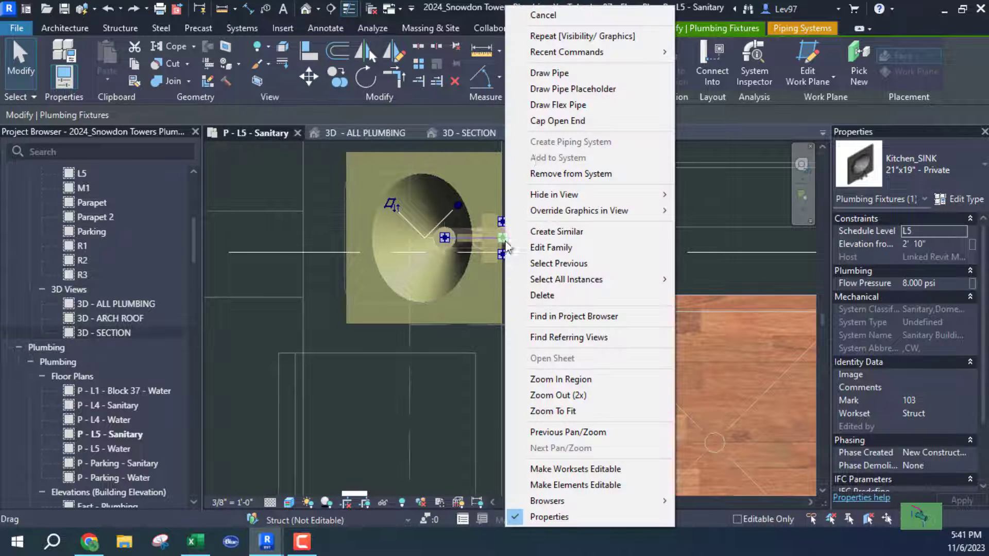
{"action": "left_click", "coordinate": [564, 79]}
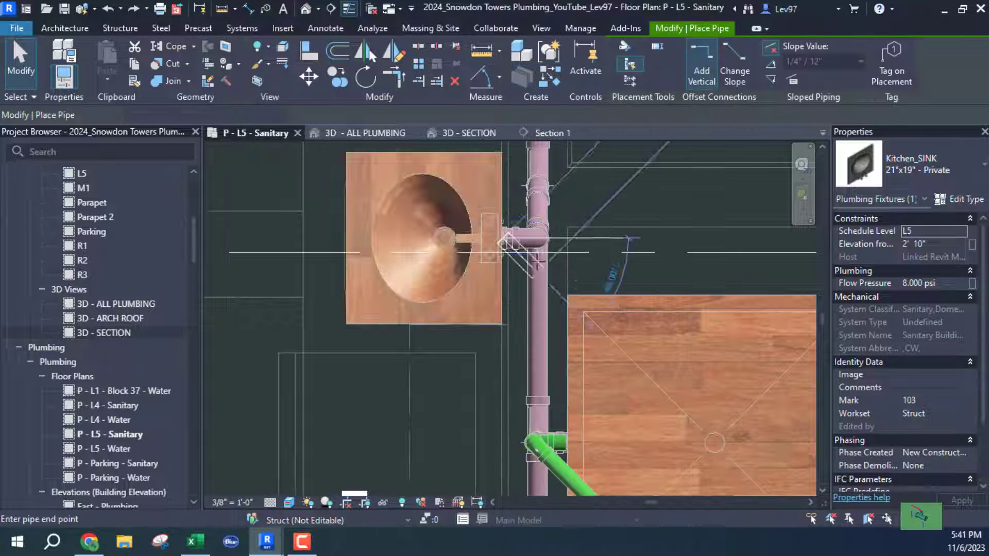
{"action": "left_click", "coordinate": [952, 159]}
{"action": "left_click", "coordinate": [888, 238]}
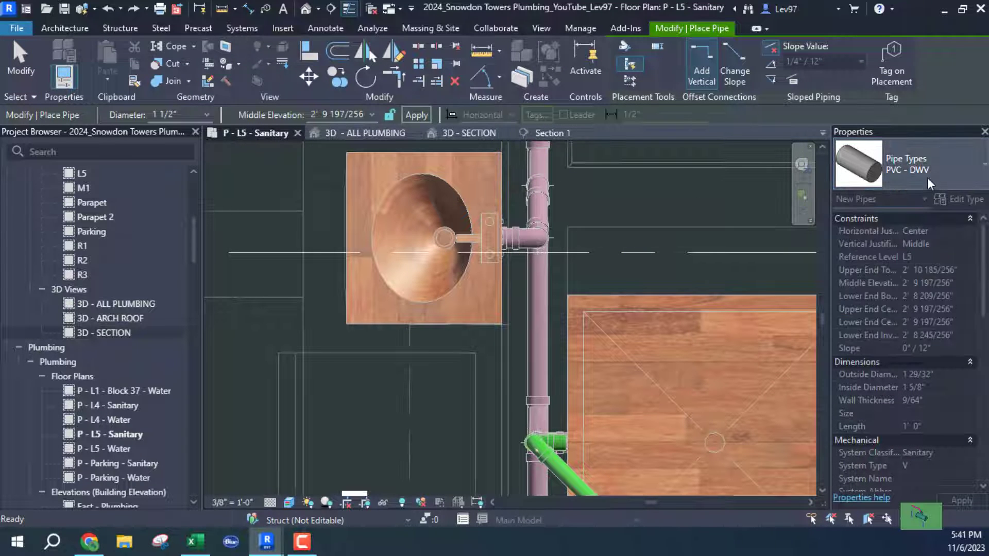
{"action": "scroll", "coordinate": [502, 242], "scroll_direction": "up", "scroll_amount": 5}
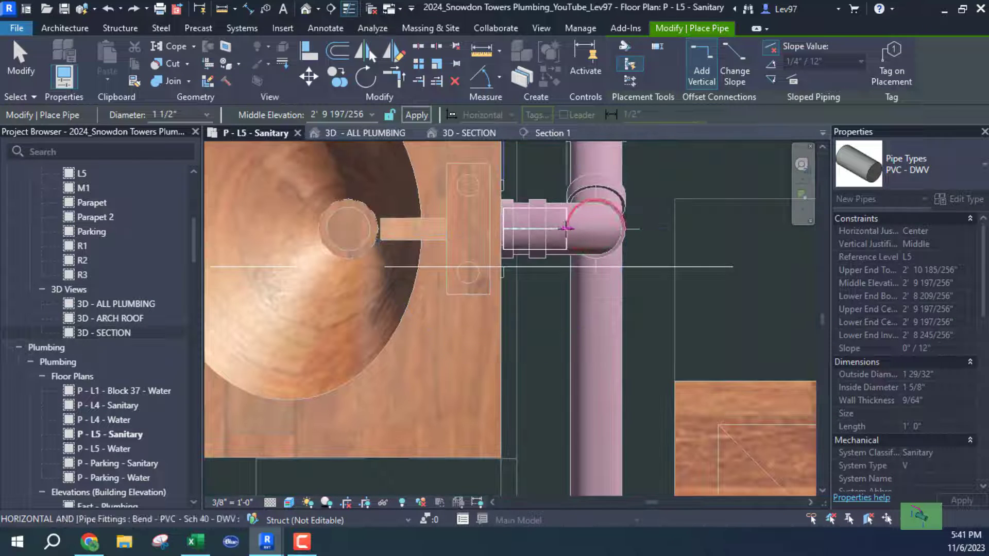
{"action": "left_click", "coordinate": [608, 228]}
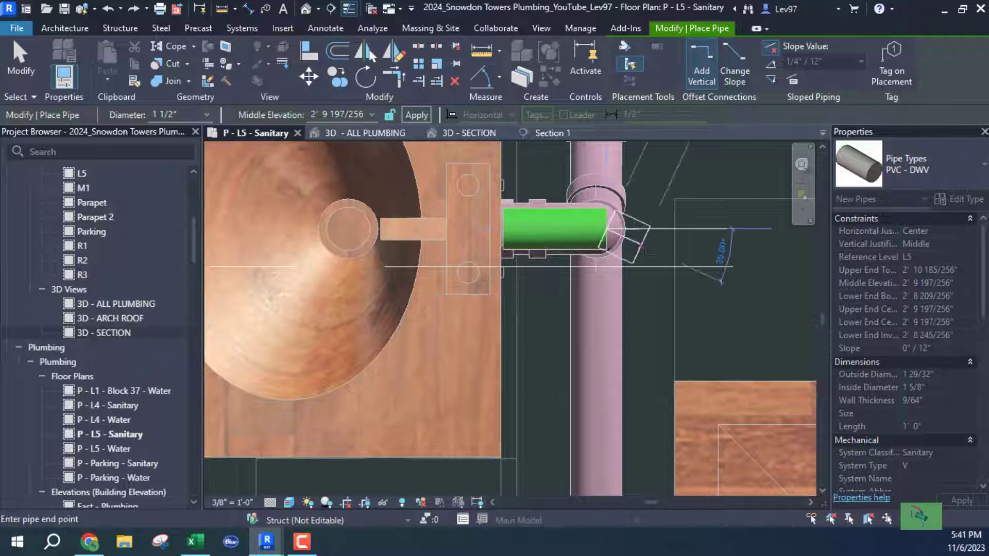
Raise the pipe to a middle elevation of 9' 0" and run a short diagonal segment toward the shower, ending the pipe there.
{"action": "left_click", "coordinate": [372, 115]}
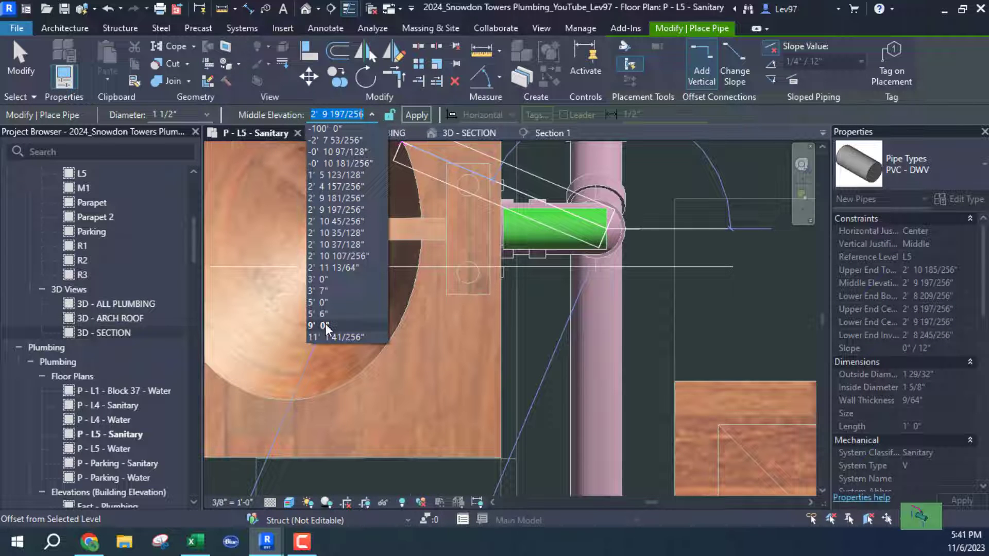
{"action": "left_click", "coordinate": [325, 325]}
{"action": "scroll", "coordinate": [644, 304], "scroll_direction": "down", "scroll_amount": 4}
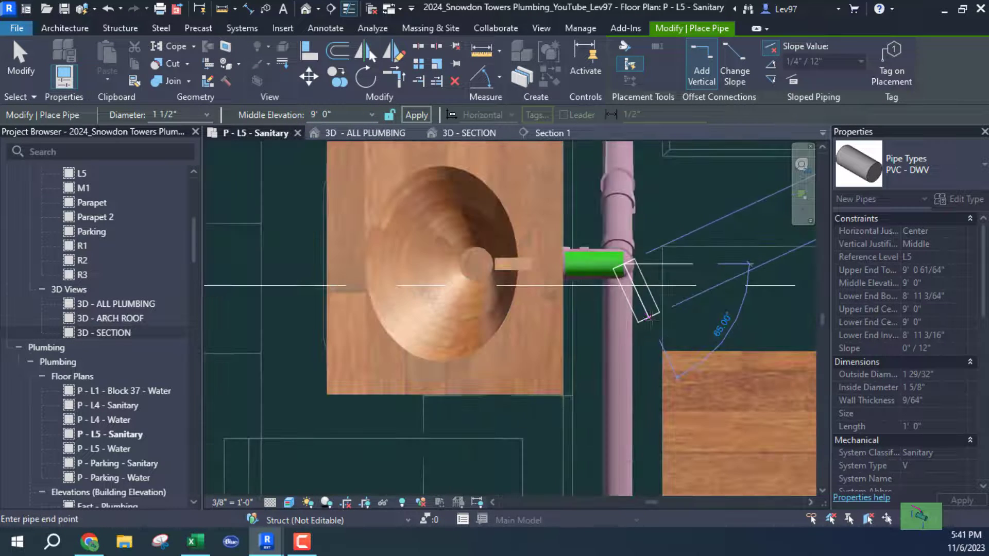
{"action": "middle_click_drag", "start_coordinate": [685, 313], "coordinate": [523, 221]}
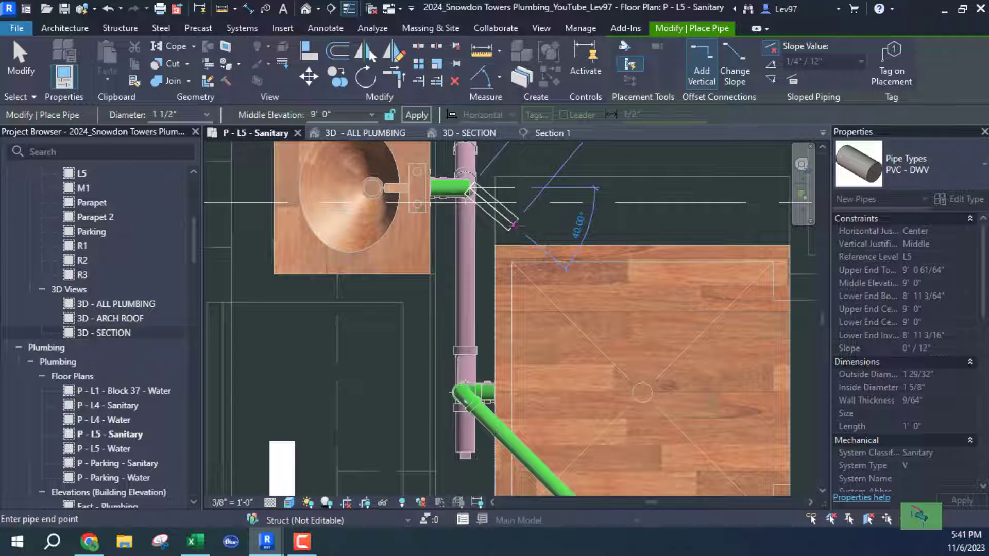
{"action": "left_click", "coordinate": [534, 250]}
{"action": "scroll", "coordinate": [538, 255], "scroll_direction": "down", "scroll_amount": 4}
{"action": "scroll", "coordinate": [551, 271], "scroll_direction": "up", "scroll_amount": 2}
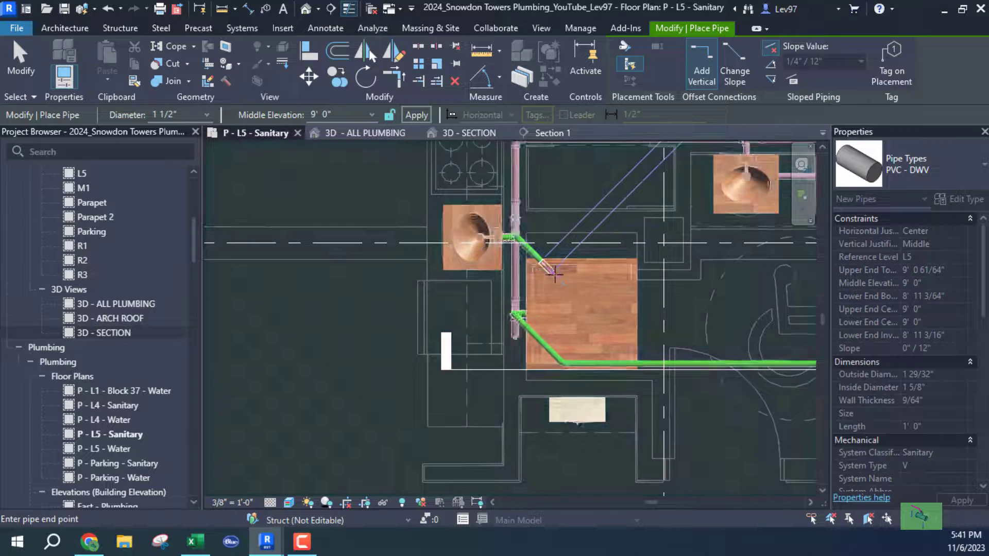
{"action": "middle_click_drag", "start_coordinate": [554, 273], "coordinate": [503, 215]}
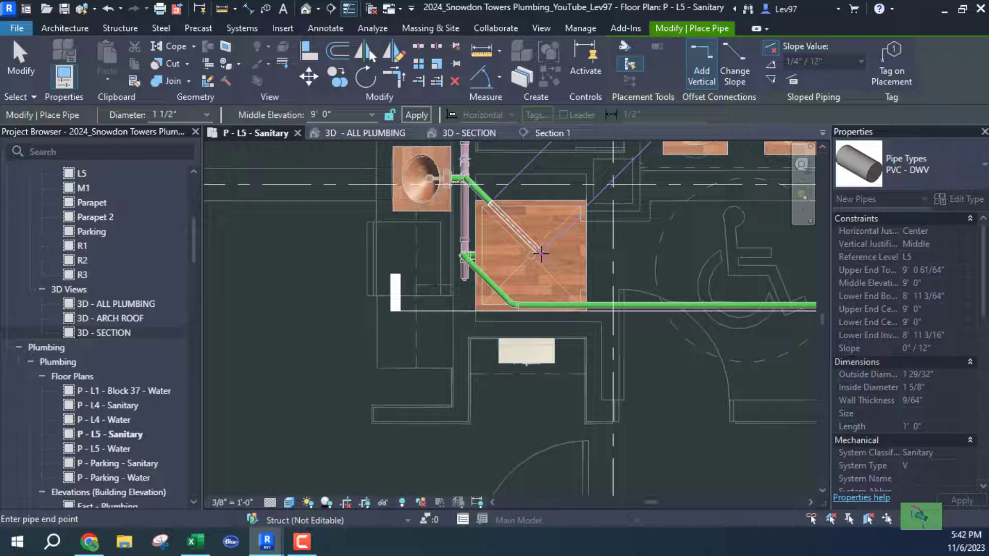
{"action": "key", "text": "Escape"}
{"action": "scroll", "coordinate": [535, 260], "scroll_direction": "up", "scroll_amount": 3}
{"action": "key", "text": "Escape"}
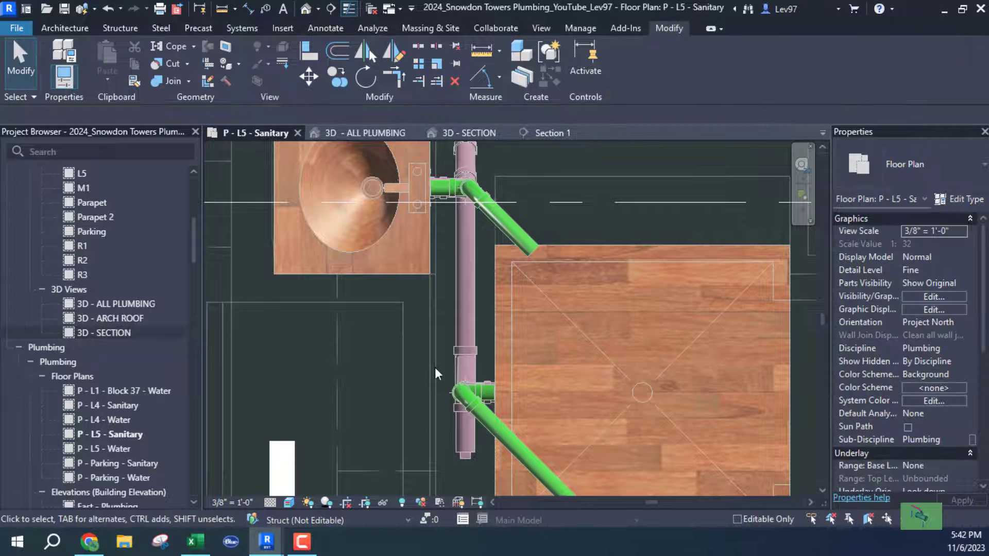
Examine the existing horizontal vent run from the kitchen wall across the accessible bathroom to its end near the toilet.
{"action": "scroll", "coordinate": [404, 281], "scroll_direction": "down", "scroll_amount": 2}
{"action": "scroll", "coordinate": [395, 229], "scroll_direction": "down", "scroll_amount": 1}
{"action": "middle_click_drag", "start_coordinate": [499, 369], "coordinate": [345, 324]}
{"action": "middle_click_drag", "start_coordinate": [721, 246], "coordinate": [458, 252]}
{"action": "scroll", "coordinate": [459, 254], "scroll_direction": "down", "scroll_amount": 4}
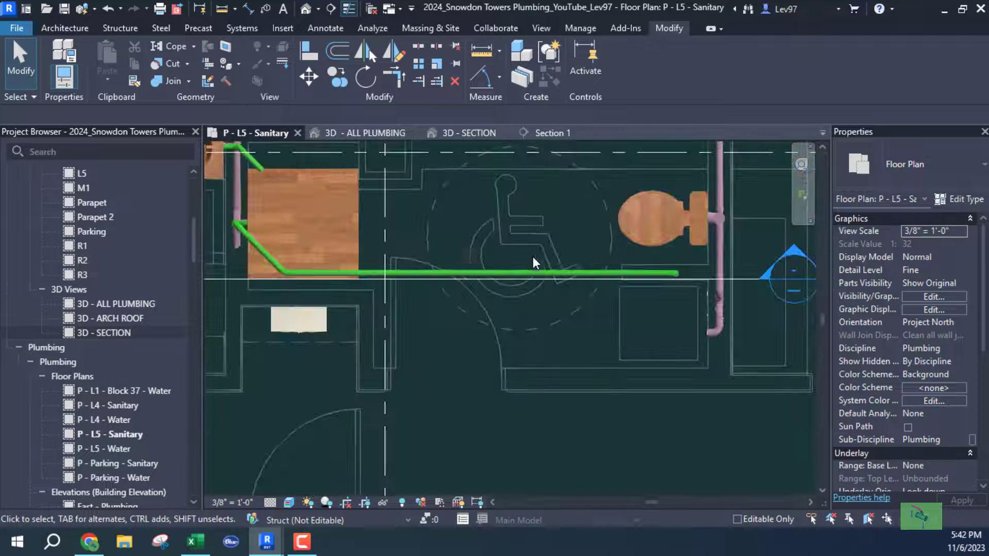
{"action": "middle_click_drag", "start_coordinate": [567, 251], "coordinate": [562, 289]}
{"action": "scroll", "coordinate": [513, 288], "scroll_direction": "up", "scroll_amount": 3}
{"action": "scroll", "coordinate": [573, 289], "scroll_direction": "up", "scroll_amount": 2}
{"action": "scroll", "coordinate": [456, 249], "scroll_direction": "down", "scroll_amount": 3}
{"action": "middle_click_drag", "start_coordinate": [273, 250], "coordinate": [375, 289]}
{"action": "middle_click_drag", "start_coordinate": [577, 244], "coordinate": [423, 236]}
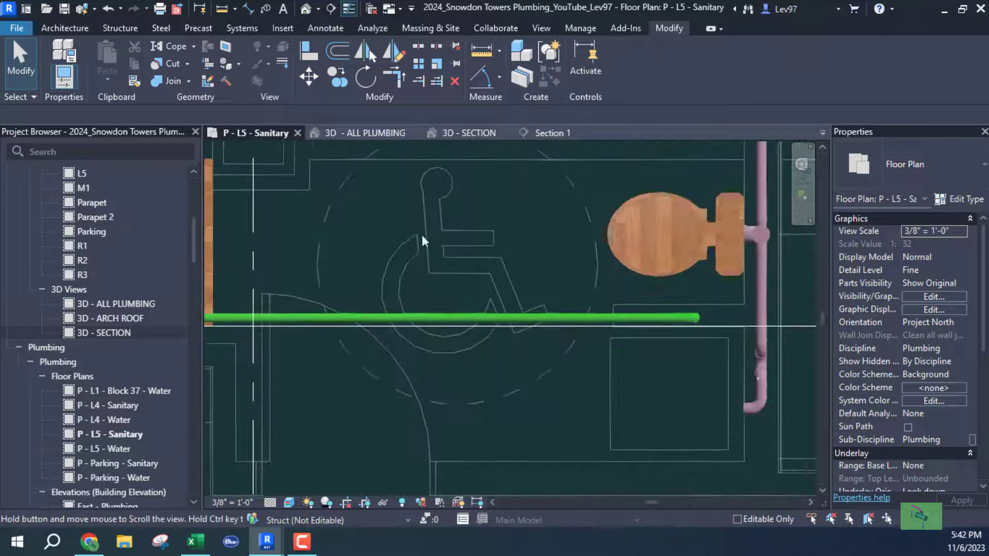
{"action": "scroll", "coordinate": [507, 249], "scroll_direction": "down", "scroll_amount": 2}
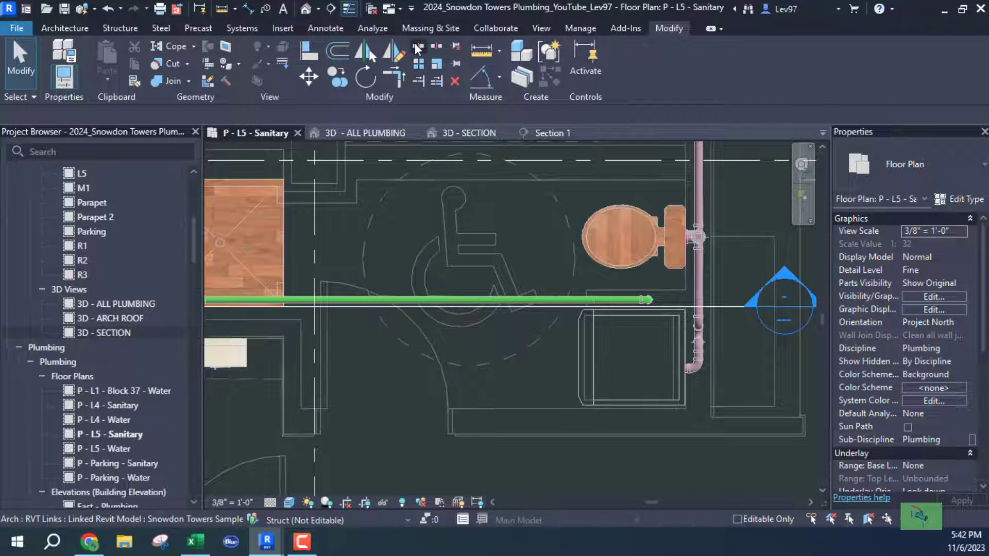
Split the horizontal vent pipe below the toilet, and delete the coupling and the long segment leading toward the shower.
{"action": "left_click", "coordinate": [418, 45]}
{"action": "scroll", "coordinate": [556, 275], "scroll_direction": "up", "scroll_amount": 1}
{"action": "scroll", "coordinate": [578, 301], "scroll_direction": "up", "scroll_amount": 1}
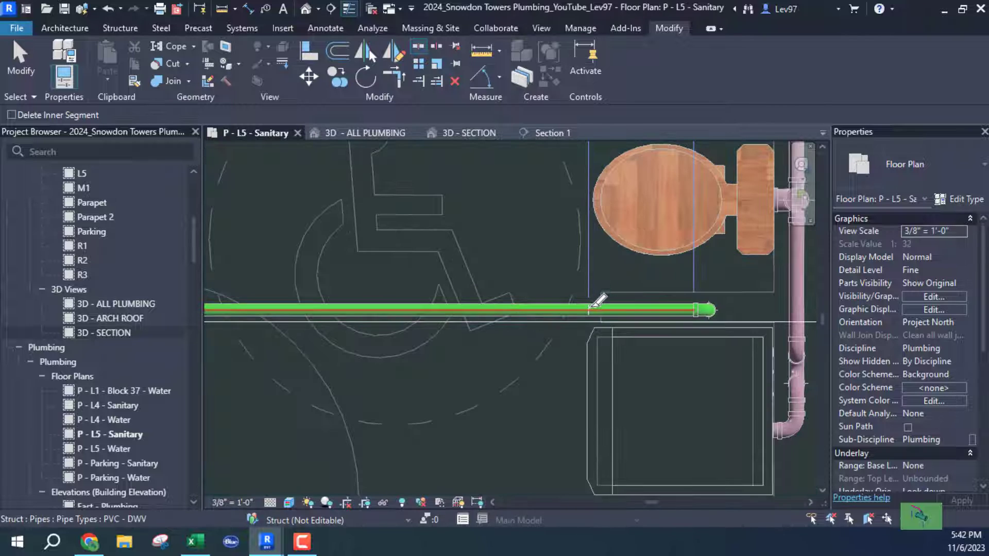
{"action": "left_click", "coordinate": [589, 309]}
{"action": "key", "text": "Escape"}
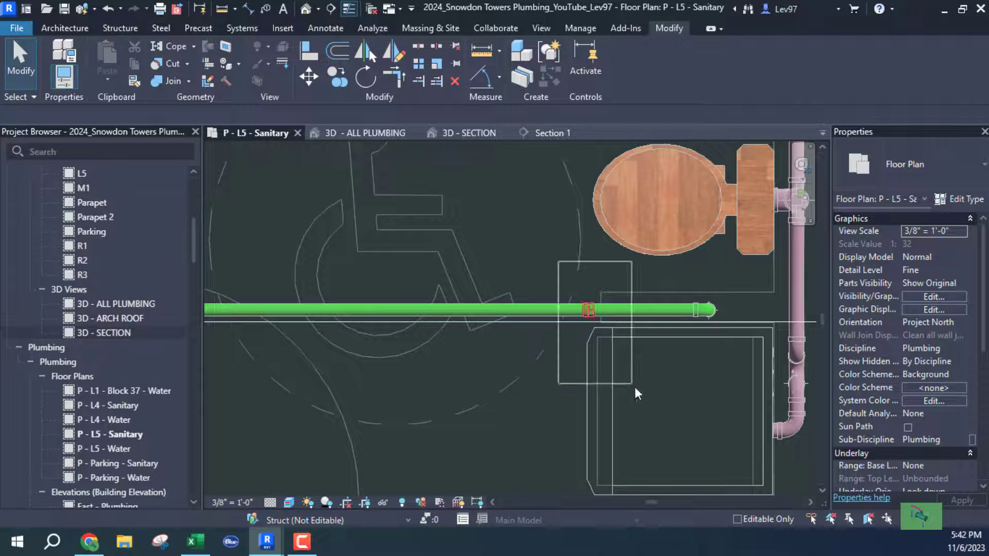
{"action": "left_click", "coordinate": [601, 370]}
{"action": "key", "text": "Delete"}
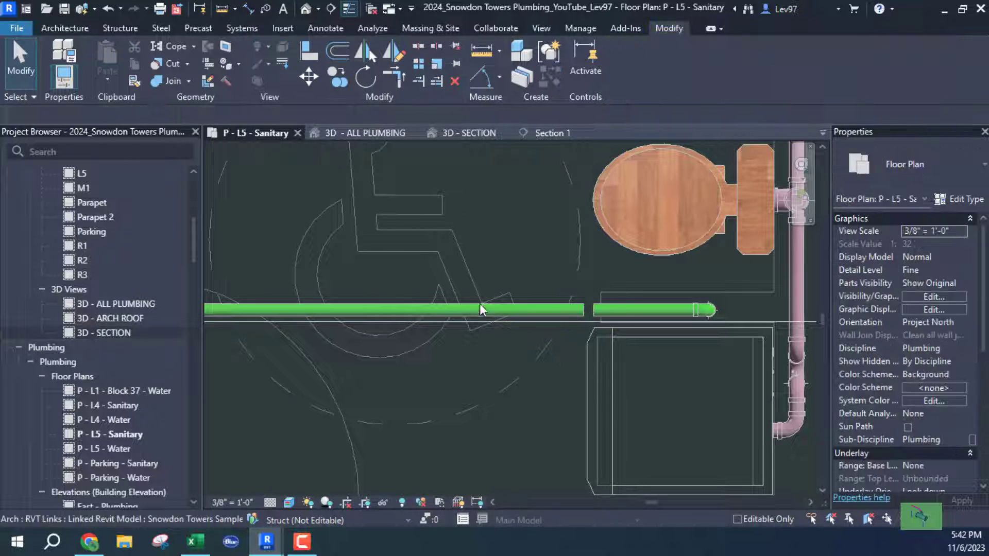
{"action": "left_click", "coordinate": [502, 311]}
{"action": "key", "text": "Delete"}
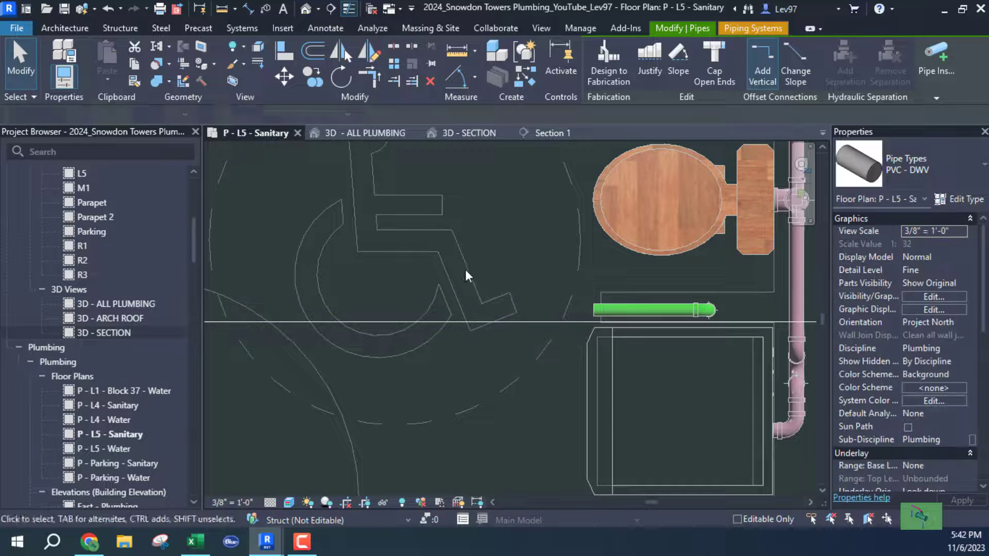
Delete the open elbow and the diagonal pipe of the old vent run over the shower.
{"action": "middle_click_drag", "start_coordinate": [525, 271], "coordinate": [824, 302]}
{"action": "middle_click_drag", "start_coordinate": [662, 280], "coordinate": [978, 243]}
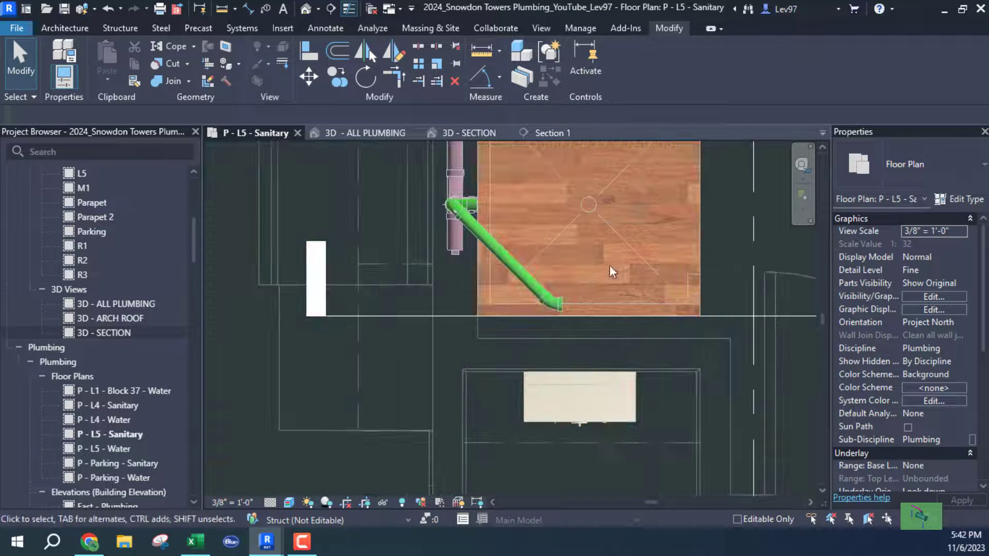
{"action": "left_click", "coordinate": [557, 304]}
{"action": "key", "text": "Delete"}
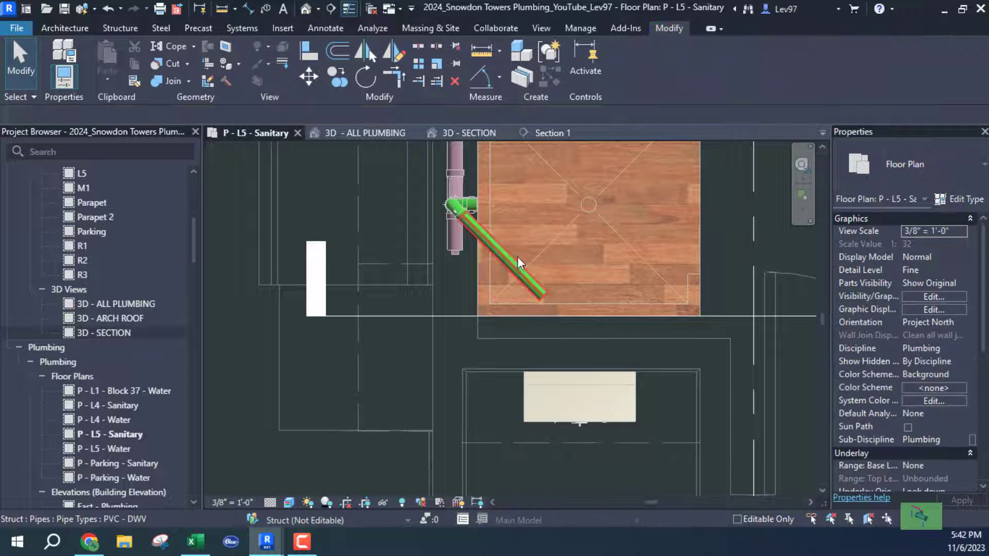
{"action": "left_click", "coordinate": [517, 257]}
{"action": "key", "text": "Delete"}
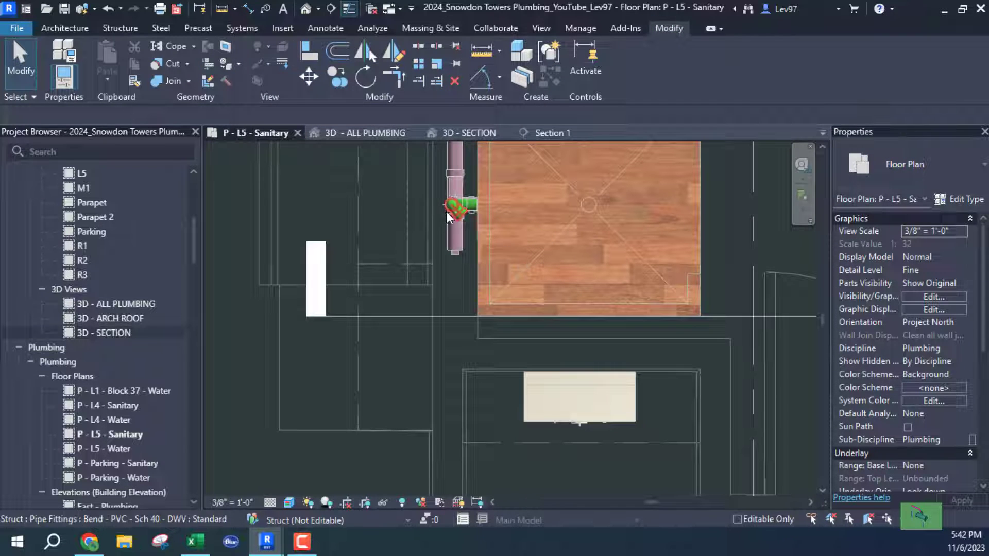
Delete the riser and diagonal bend of the old vent in the kitchen wall beside the shower.
{"action": "scroll", "coordinate": [456, 219], "scroll_direction": "up", "scroll_amount": 4}
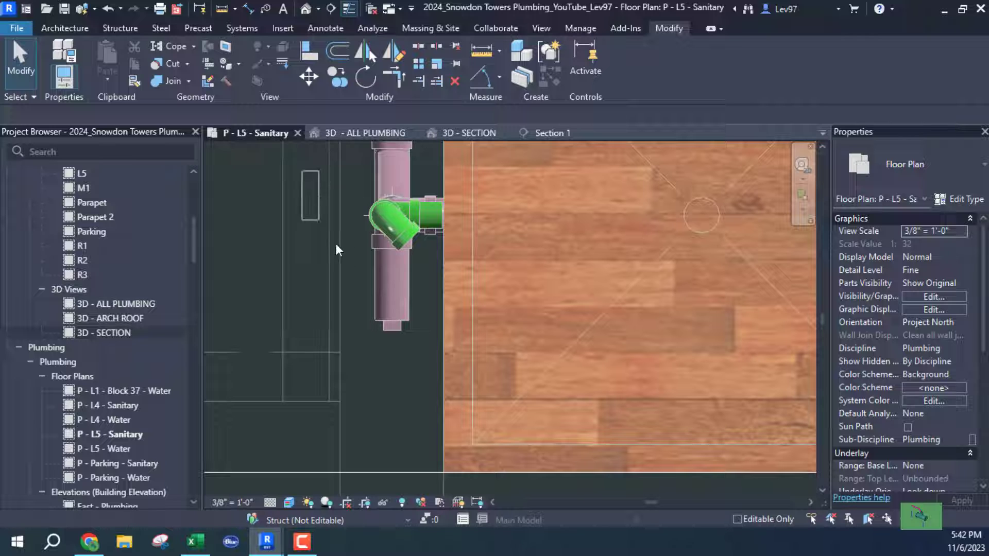
{"action": "left_click_drag", "start_coordinate": [301, 171], "coordinate": [423, 294]}
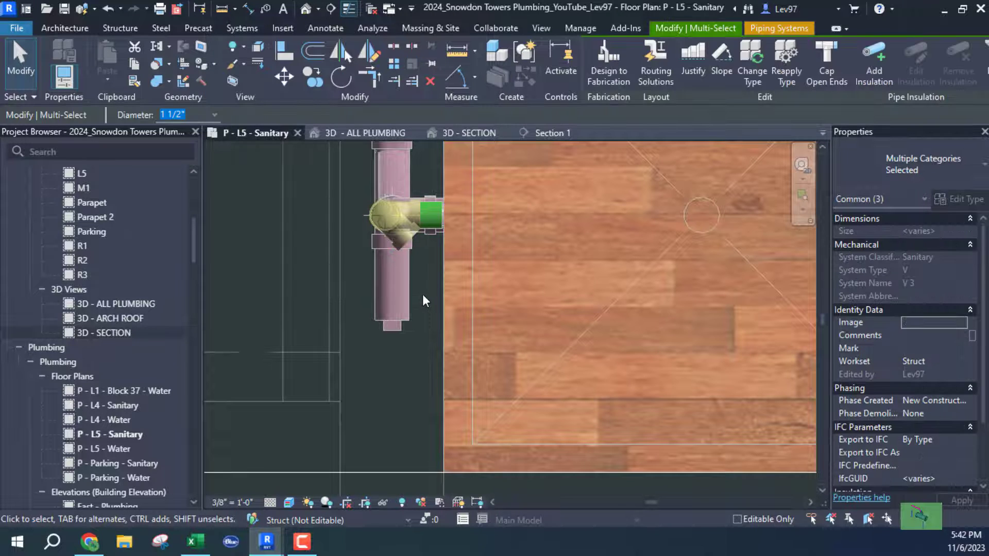
{"action": "left_click", "coordinate": [418, 293]}
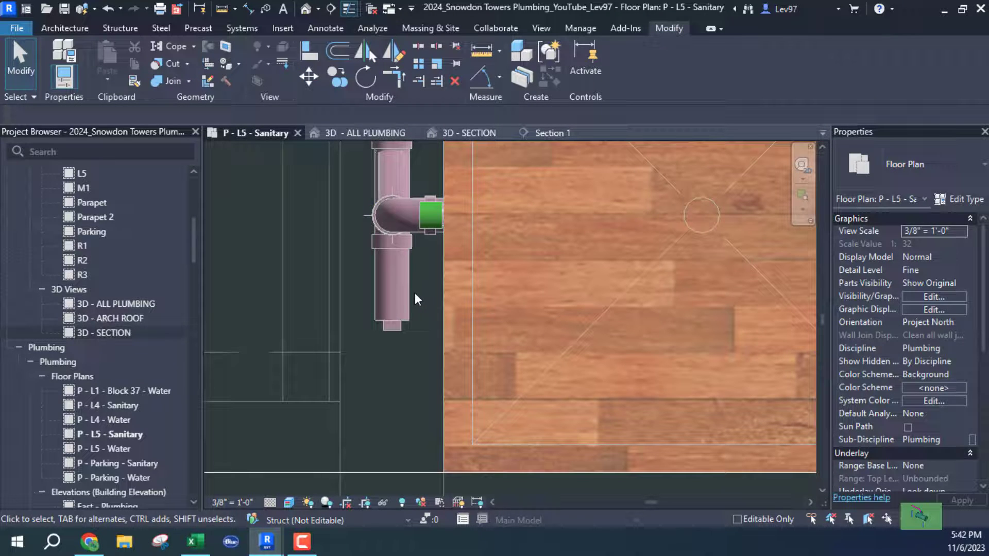
Draw a pipe from the open end of the short 1 1/2" vent stub beside the shower into the kitchen wall.
{"action": "left_click", "coordinate": [419, 216]}
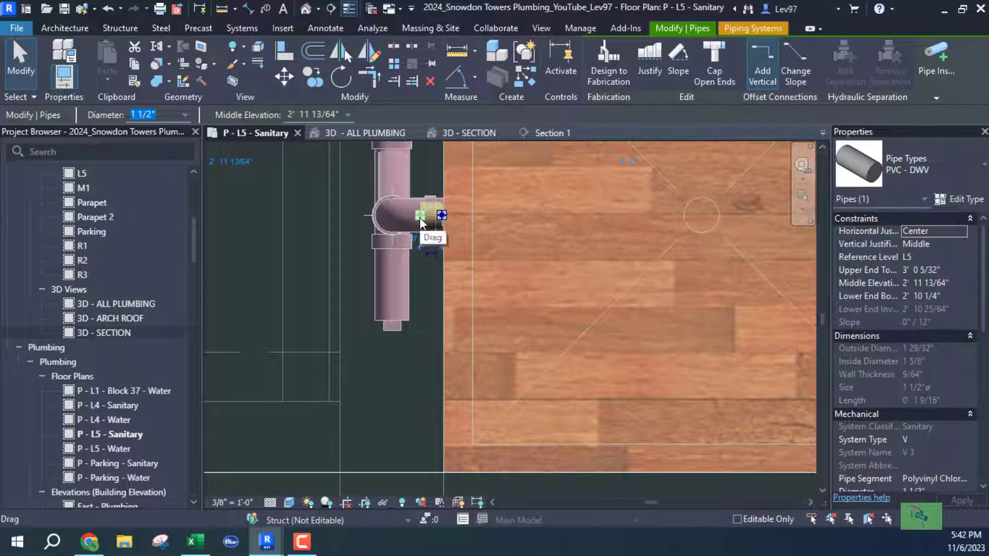
{"action": "right_click", "coordinate": [420, 217]}
{"action": "left_click", "coordinate": [479, 128]}
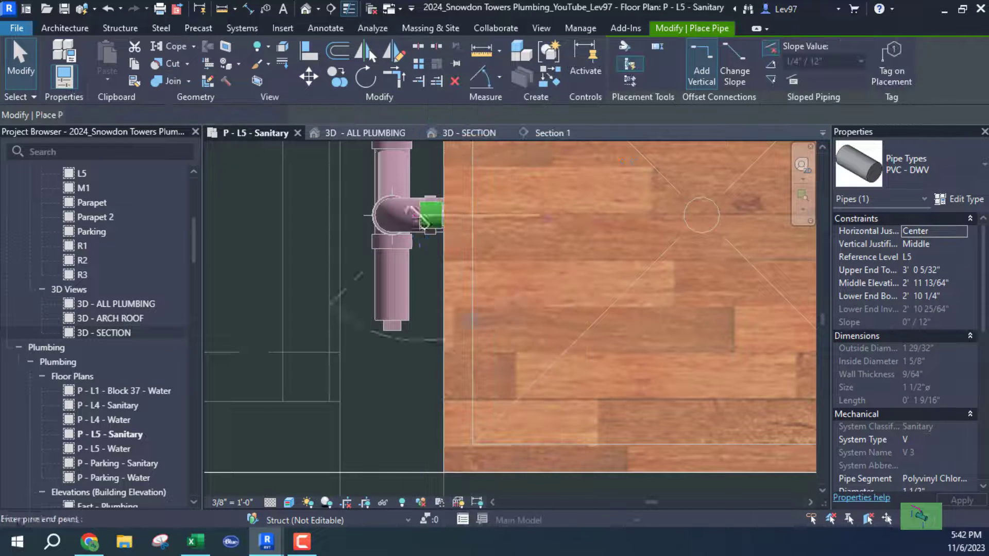
{"action": "scroll", "coordinate": [401, 214], "scroll_direction": "up", "scroll_amount": 1}
{"action": "scroll", "coordinate": [402, 215], "scroll_direction": "up", "scroll_amount": 3}
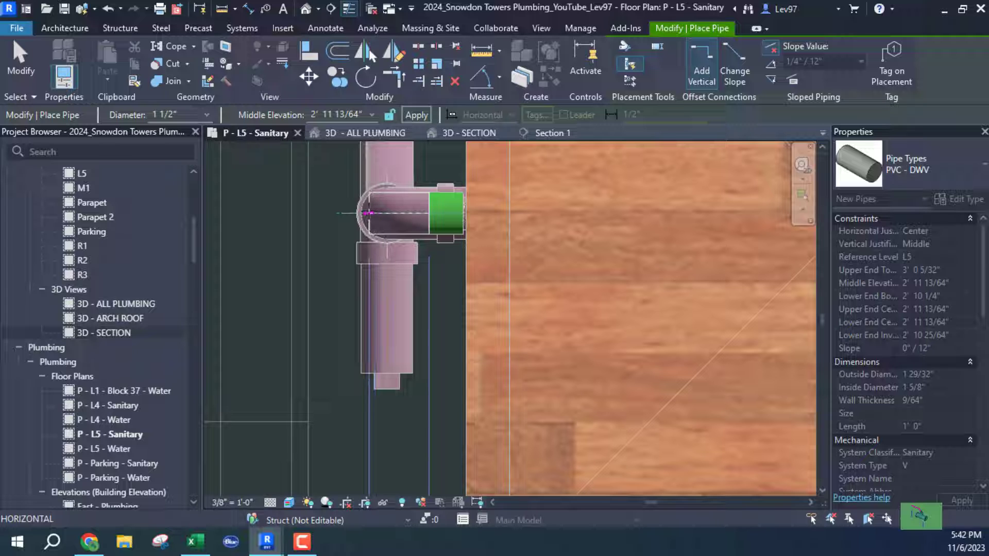
{"action": "left_click", "coordinate": [371, 210]}
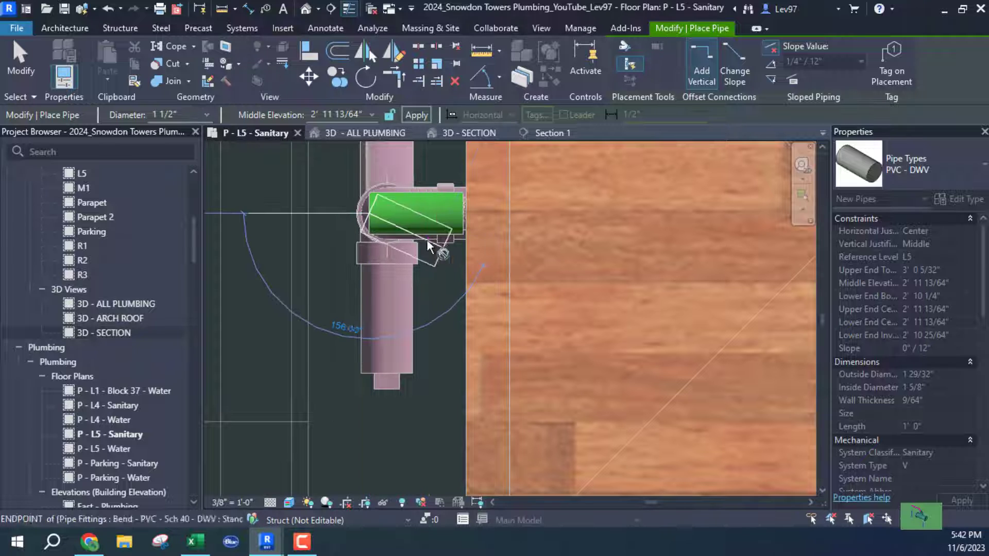
Raise the pipe to a middle elevation of 9' 0" and run a 45-degree diagonal segment over the shower.
{"action": "left_click", "coordinate": [373, 114]}
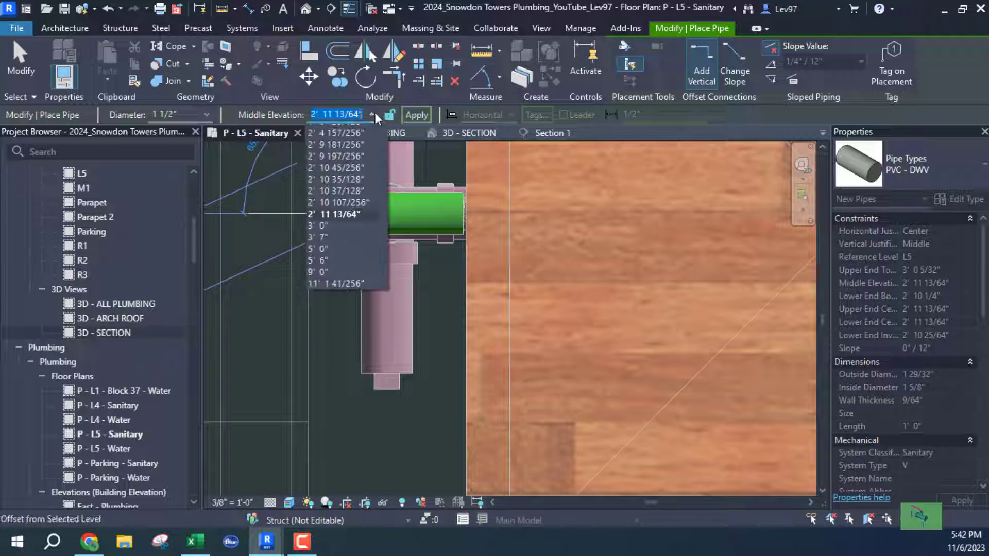
{"action": "left_click", "coordinate": [335, 325]}
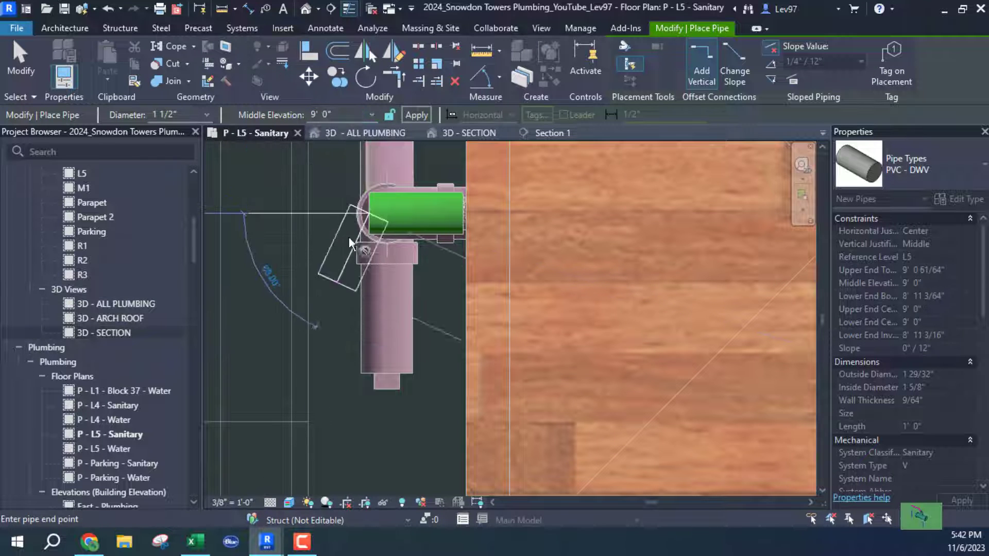
{"action": "scroll", "coordinate": [555, 222], "scroll_direction": "down", "scroll_amount": 3}
{"action": "middle_click_drag", "start_coordinate": [559, 224], "coordinate": [501, 331]}
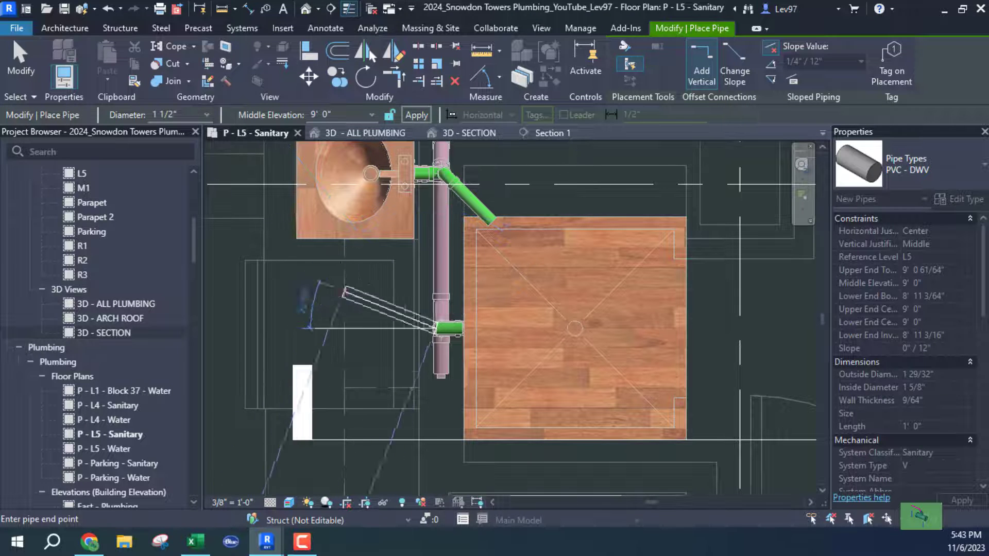
{"action": "scroll", "coordinate": [465, 309], "scroll_direction": "up", "scroll_amount": 3}
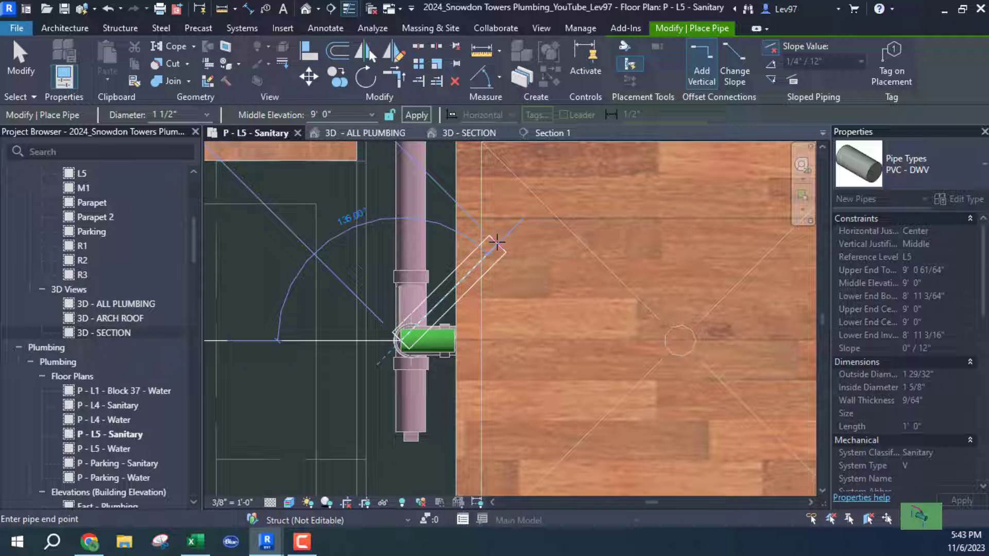
{"action": "left_click", "coordinate": [497, 241]}
Continue the 9' 0" vent horizontally across the shower to just past its far wall, ending the run there.
{"action": "scroll", "coordinate": [518, 245], "scroll_direction": "down", "scroll_amount": 4}
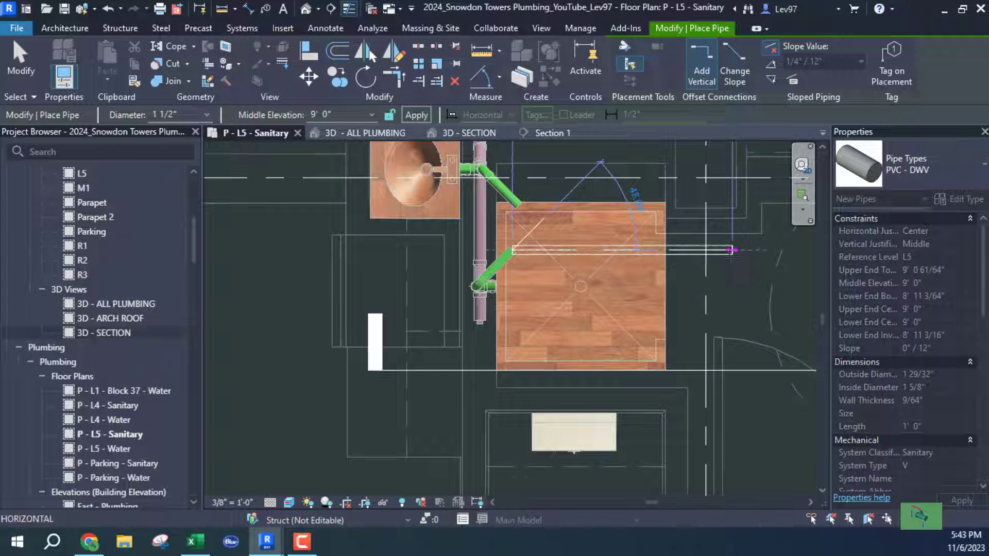
{"action": "left_click", "coordinate": [727, 250]}
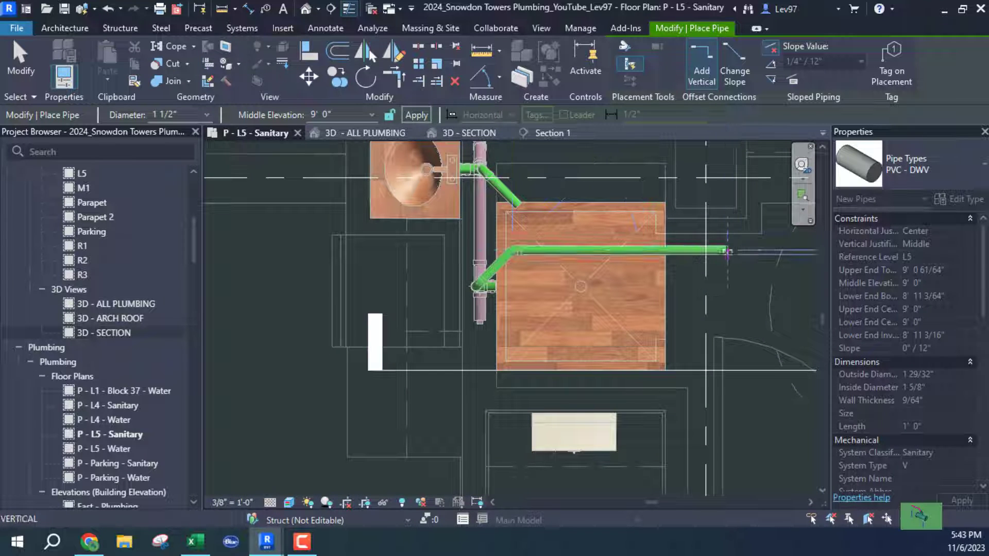
{"action": "key", "text": "Escape"}
{"action": "key", "text": "Escape"}
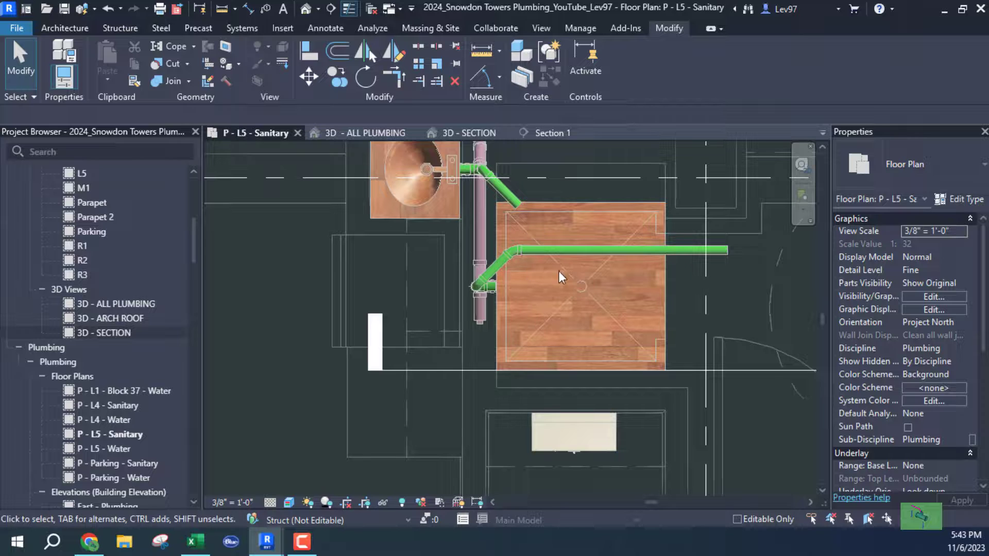
Extend the kitchen sink's diagonal vent pipe to the new horizontal vent with Trim/Extend Single Element.
{"action": "middle_click_drag", "start_coordinate": [721, 263], "coordinate": [573, 317]}
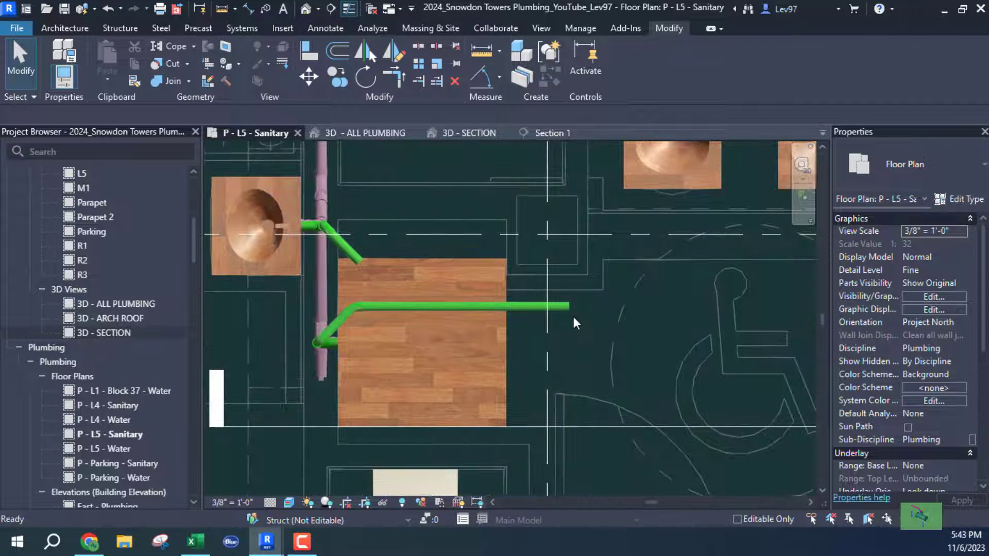
{"action": "middle_click_drag", "start_coordinate": [349, 280], "coordinate": [412, 267]}
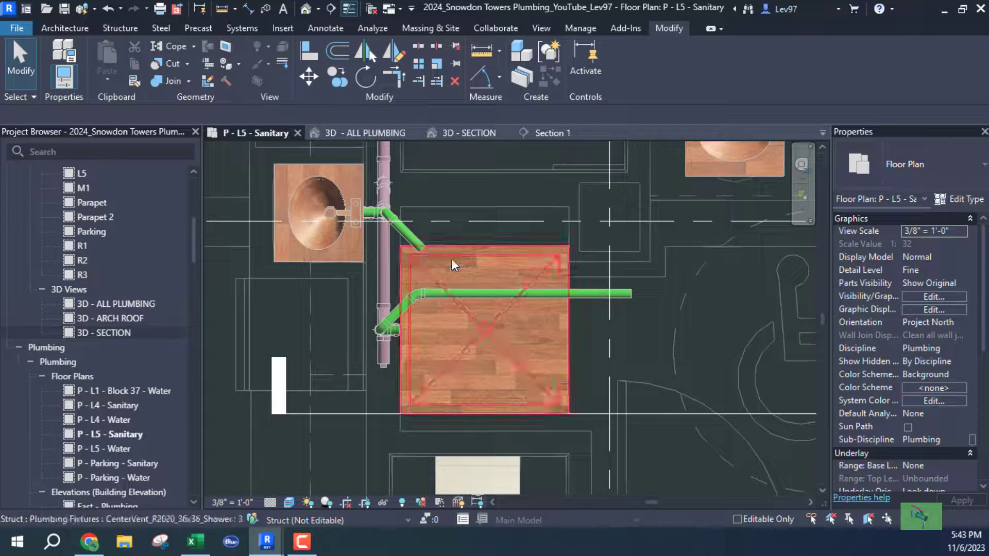
{"action": "left_click", "coordinate": [419, 81]}
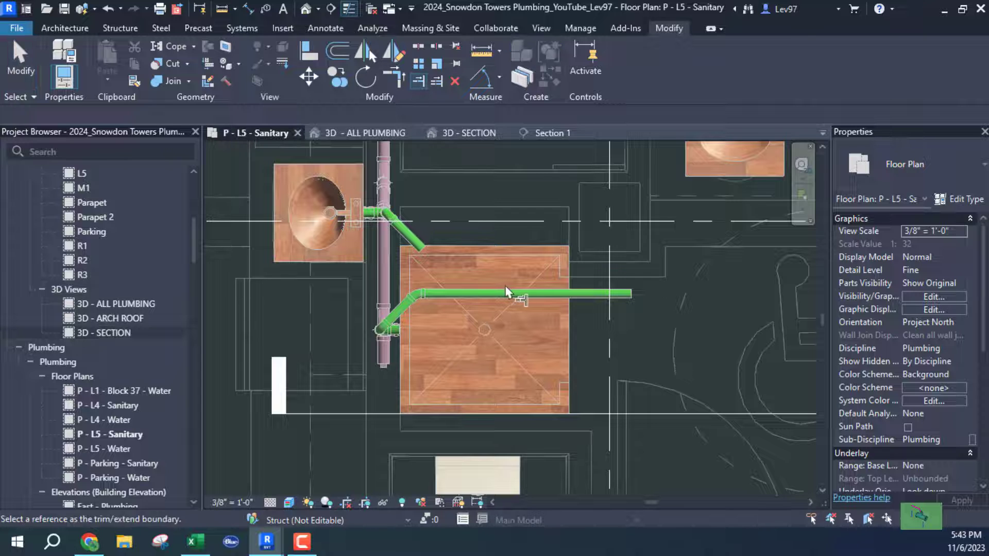
{"action": "left_click", "coordinate": [508, 295]}
{"action": "left_click", "coordinate": [412, 247]}
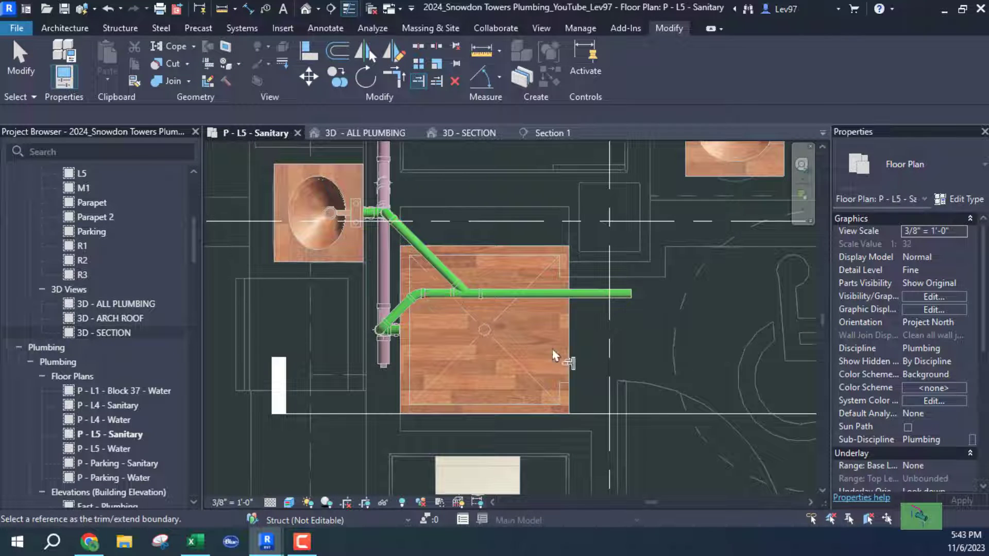
{"action": "scroll", "coordinate": [456, 293], "scroll_direction": "up", "scroll_amount": 2}
{"action": "key", "text": "Escape"}
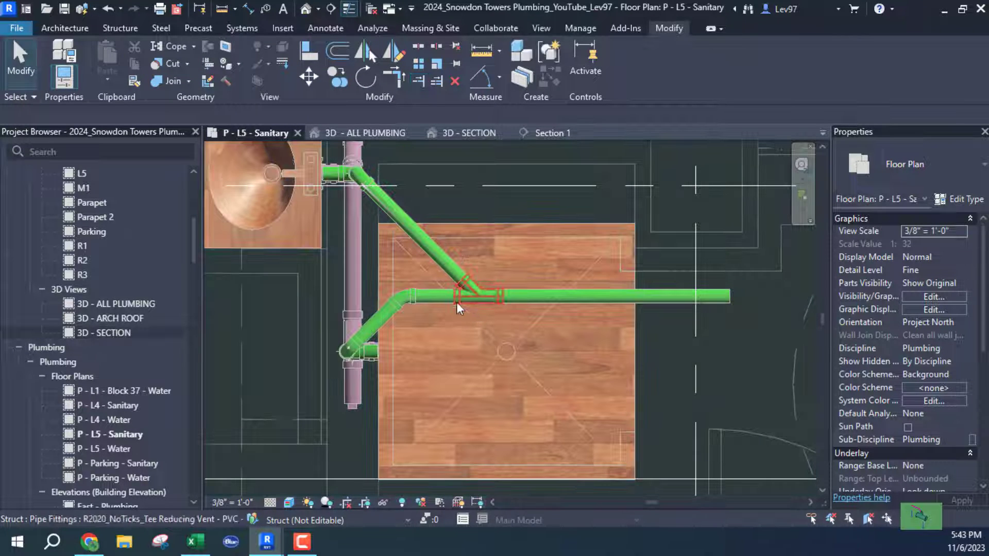
Examine the drain and vent piping of the two bathroom lavatories in the 3D - ALL PLUMBING view.
{"action": "scroll", "coordinate": [456, 301], "scroll_direction": "down", "scroll_amount": 2}
{"action": "middle_click_drag", "start_coordinate": [638, 327], "coordinate": [562, 350]}
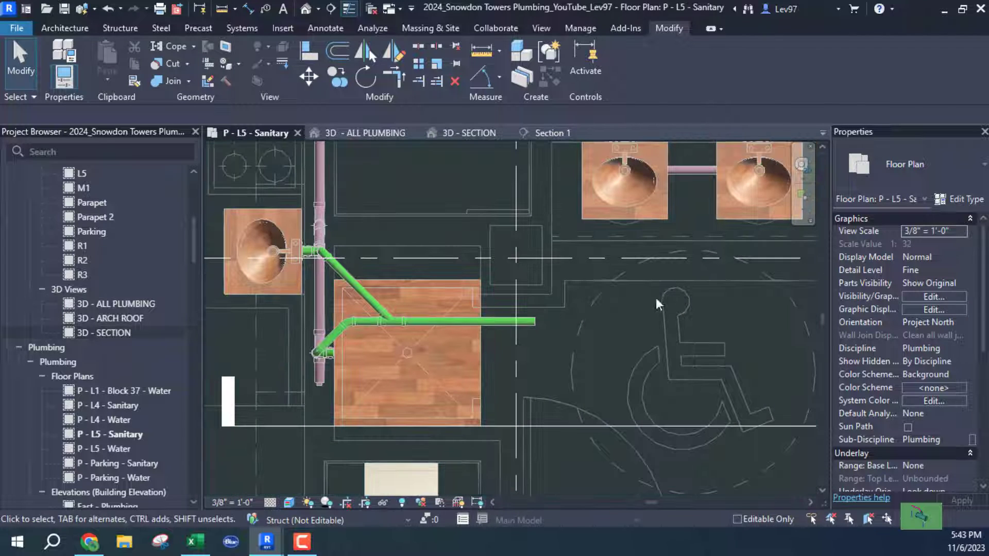
{"action": "scroll", "coordinate": [595, 335], "scroll_direction": "down", "scroll_amount": 3}
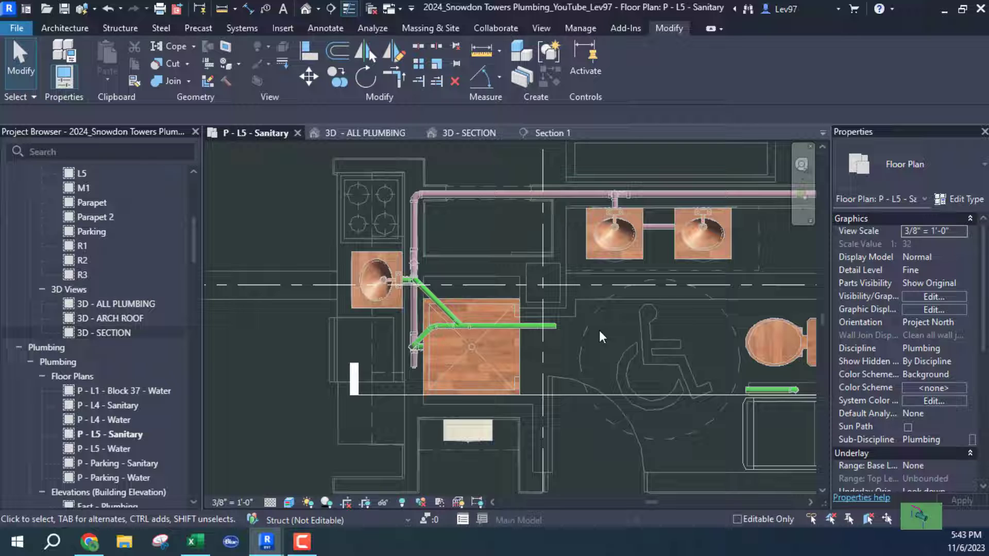
{"action": "middle_click_drag", "start_coordinate": [653, 255], "coordinate": [677, 292]}
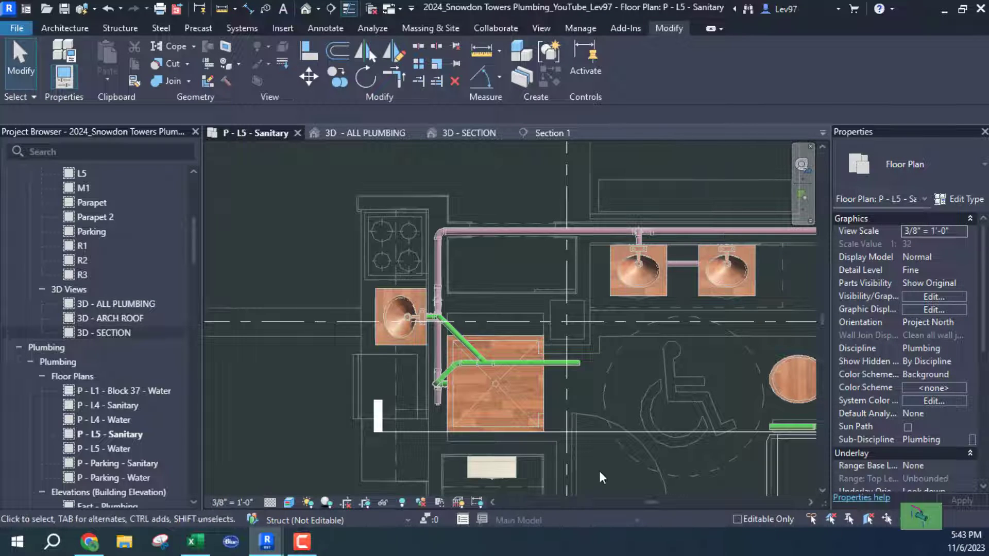
{"action": "left_click", "coordinate": [605, 285]}
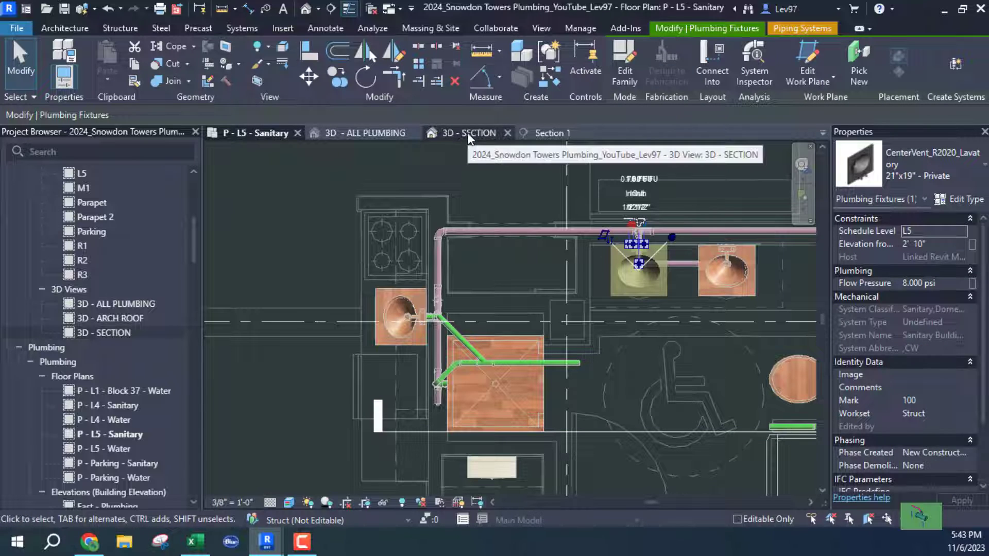
{"action": "left_click", "coordinate": [360, 133]}
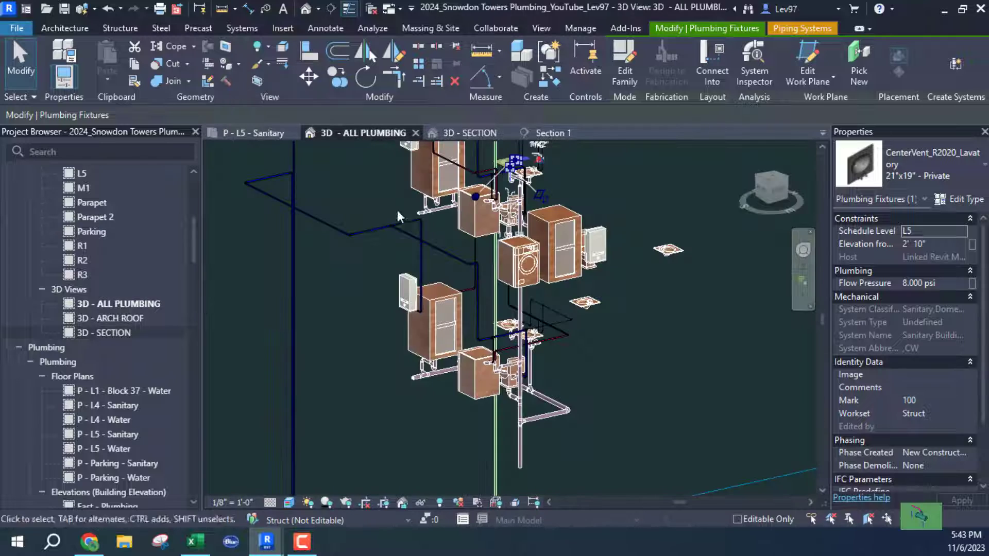
{"action": "middle_click_drag", "start_coordinate": [555, 240], "coordinate": [467, 307]}
{"action": "scroll", "coordinate": [508, 329], "scroll_direction": "up", "scroll_amount": 6}
{"action": "scroll", "coordinate": [443, 327], "scroll_direction": "up", "scroll_amount": 3}
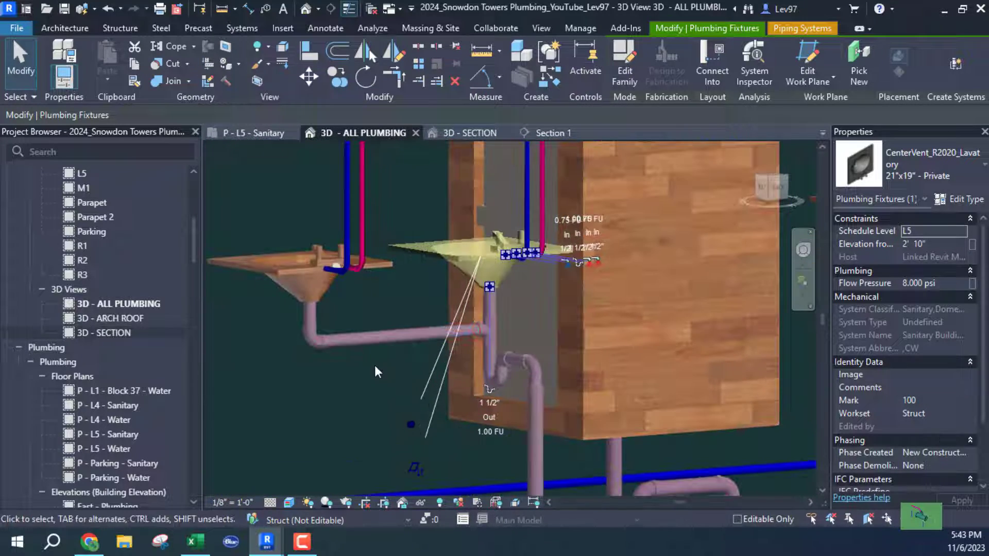
{"action": "left_click", "coordinate": [364, 339]}
{"action": "middle_click_drag", "start_coordinate": [369, 393], "coordinate": [448, 267], "text": "shift"}
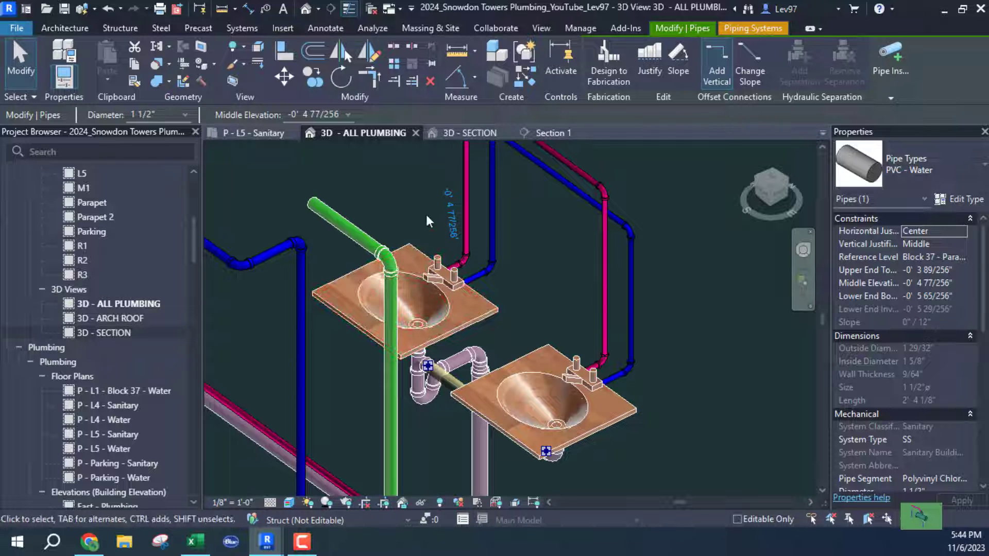
Open the P - L5 - Sanitary floor plan and select the bathroom lavatory nearer the kitchen.
{"action": "left_click", "coordinate": [254, 133]}
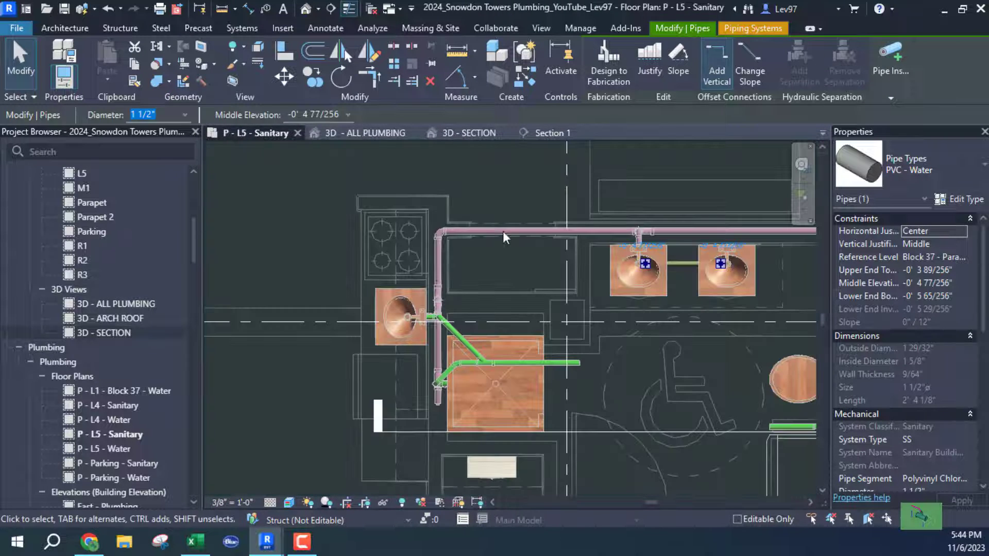
{"action": "scroll", "coordinate": [632, 275], "scroll_direction": "up", "scroll_amount": 4}
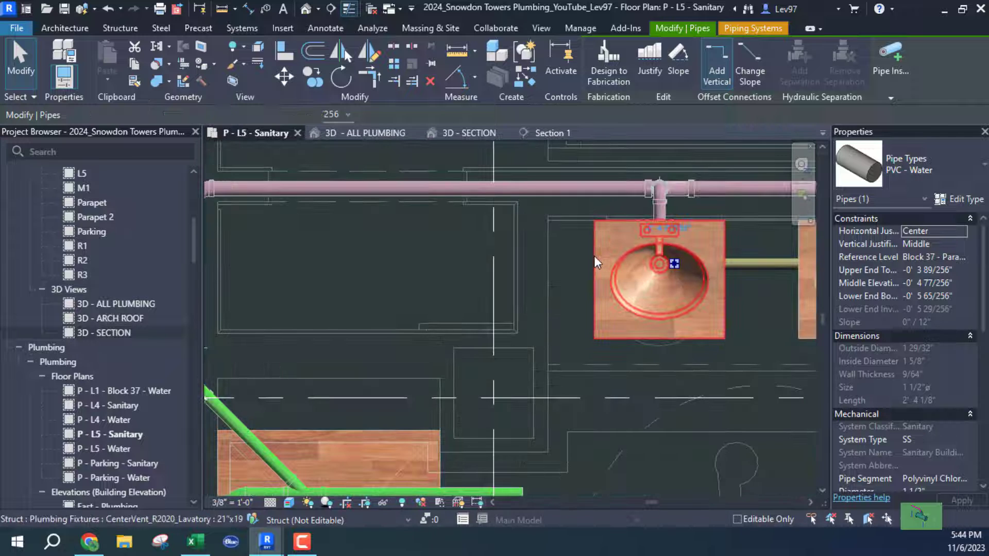
{"action": "left_click", "coordinate": [655, 260]}
{"action": "scroll", "coordinate": [664, 219], "scroll_direction": "up", "scroll_amount": 1}
{"action": "middle_click_drag", "start_coordinate": [671, 267], "coordinate": [379, 333]}
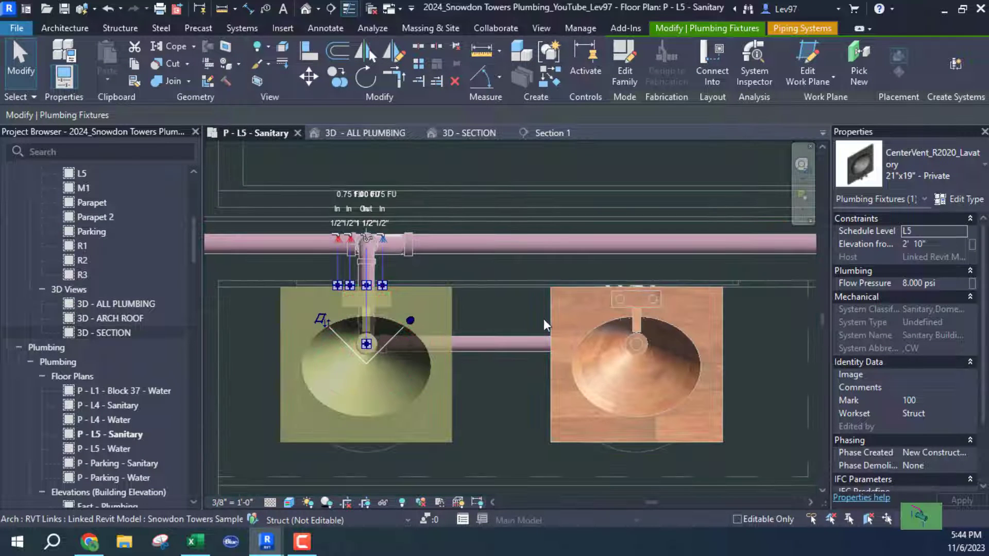
{"action": "middle_click_drag", "start_coordinate": [664, 318], "coordinate": [717, 298]}
{"action": "scroll", "coordinate": [542, 263], "scroll_direction": "up", "scroll_amount": 1}
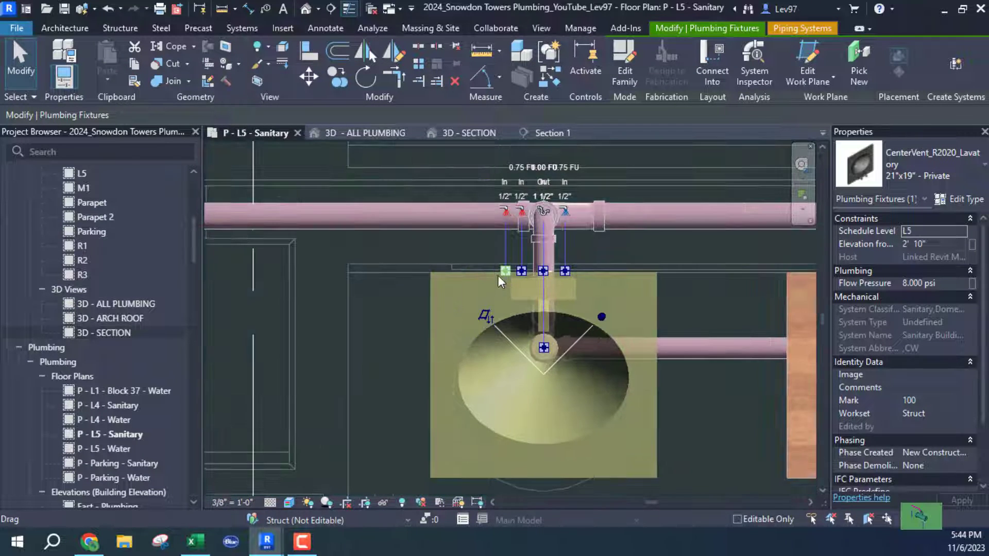
{"action": "right_click", "coordinate": [543, 272]}
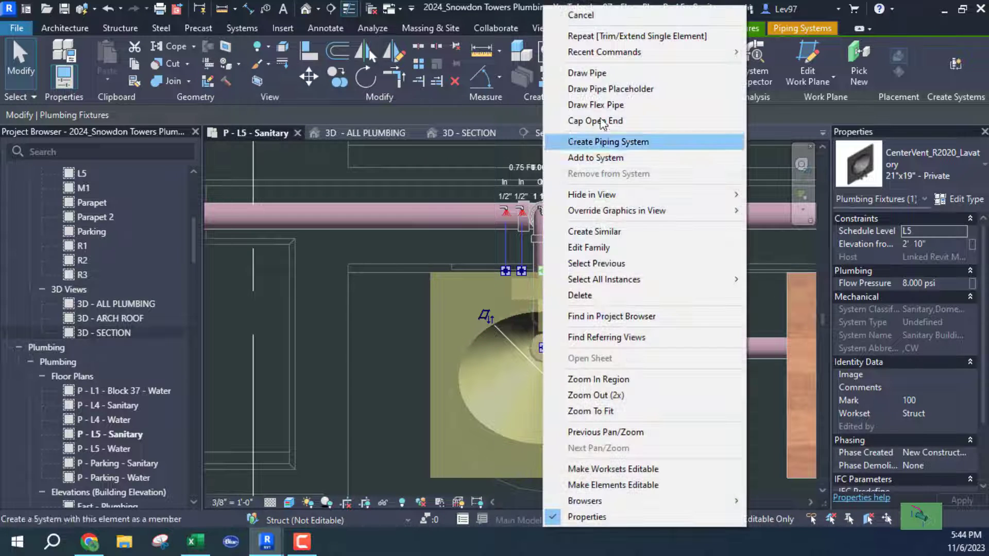
{"action": "left_click", "coordinate": [594, 73]}
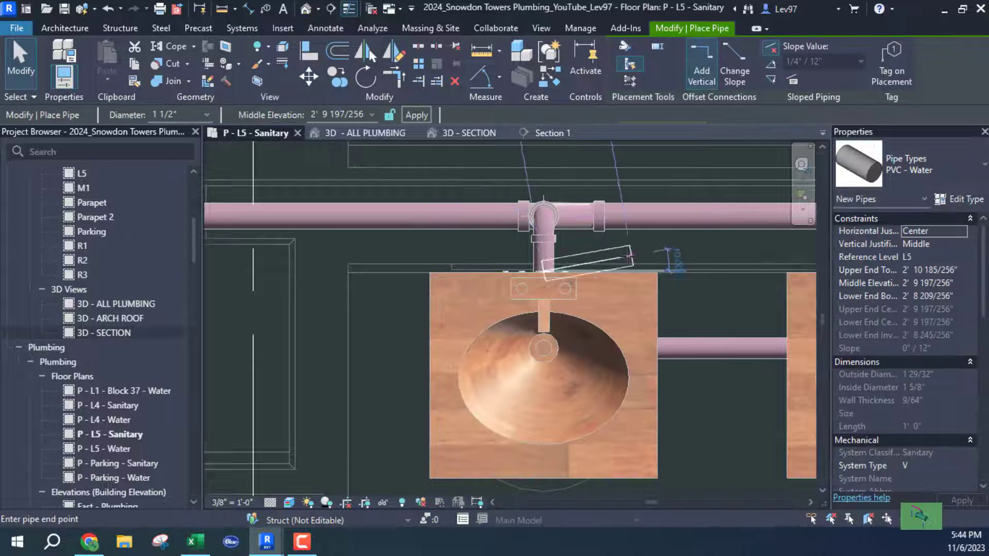
{"action": "middle_click_drag", "start_coordinate": [535, 264], "coordinate": [522, 307]}
{"action": "left_click", "coordinate": [954, 164]}
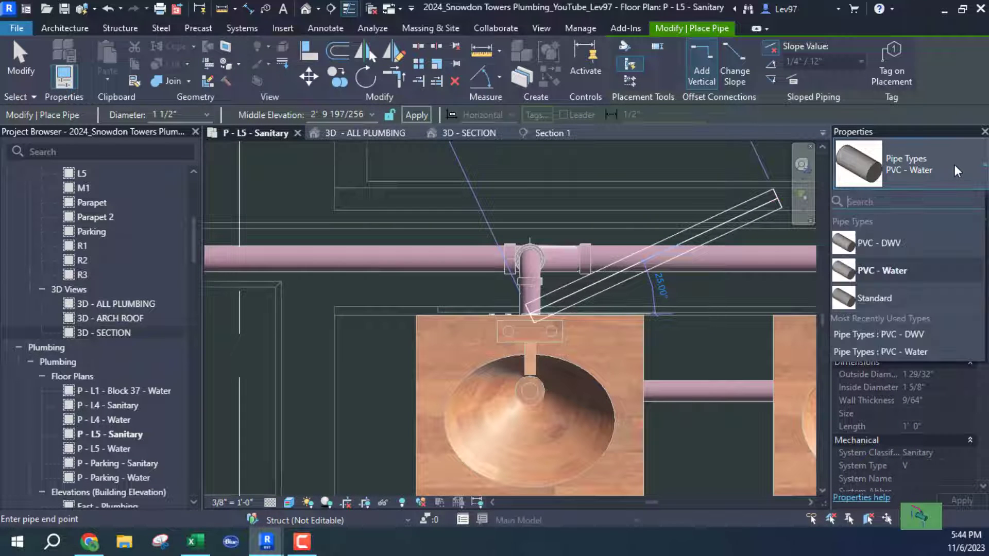
{"action": "left_click", "coordinate": [896, 241]}
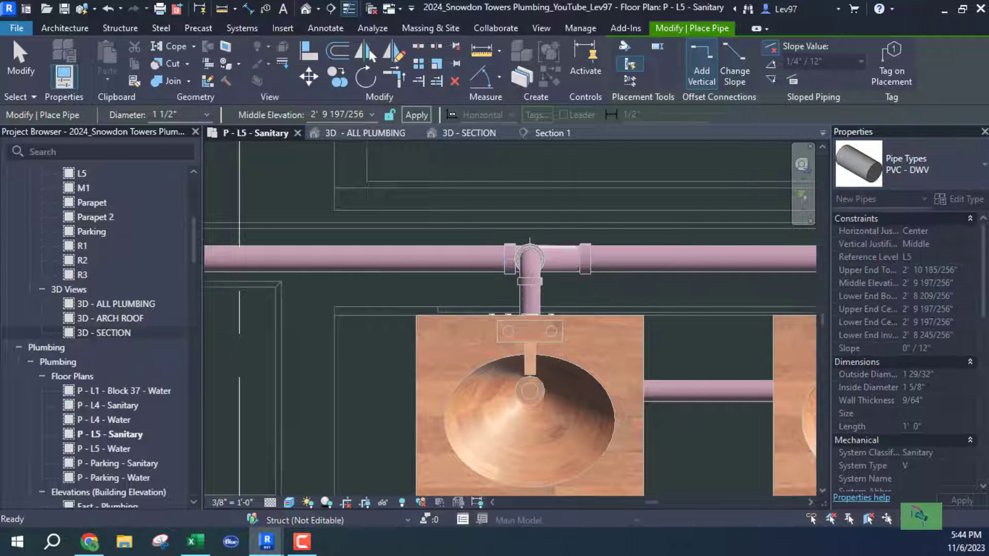
{"action": "middle_click_drag", "start_coordinate": [581, 308], "coordinate": [594, 263]}
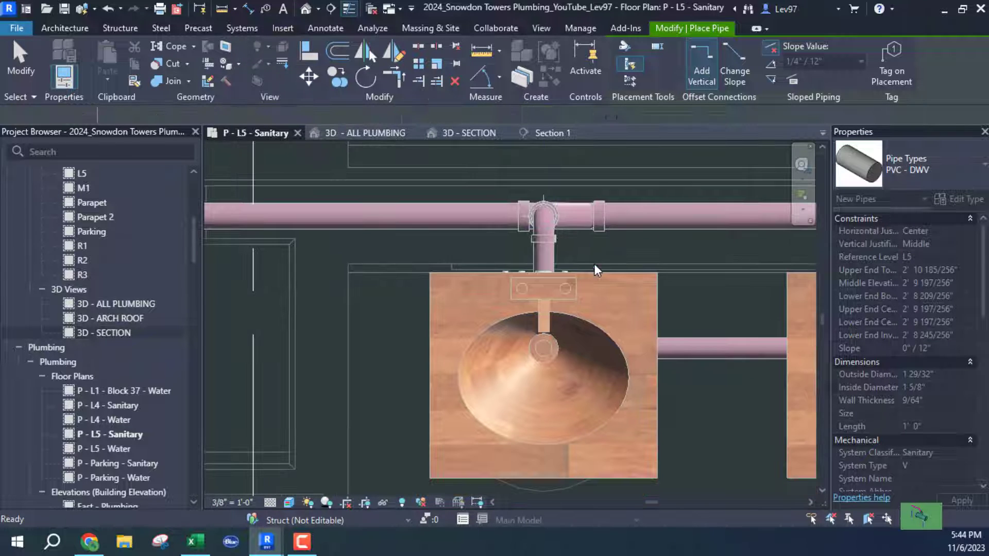
{"action": "key", "text": "Escape"}
{"action": "key", "text": "Escape"}
Draw a 1 1/2" PVC - DWV pipe from this lavatory's vent connector into the wall behind it, ending over the existing drain bend.
{"action": "left_click", "coordinate": [464, 279]}
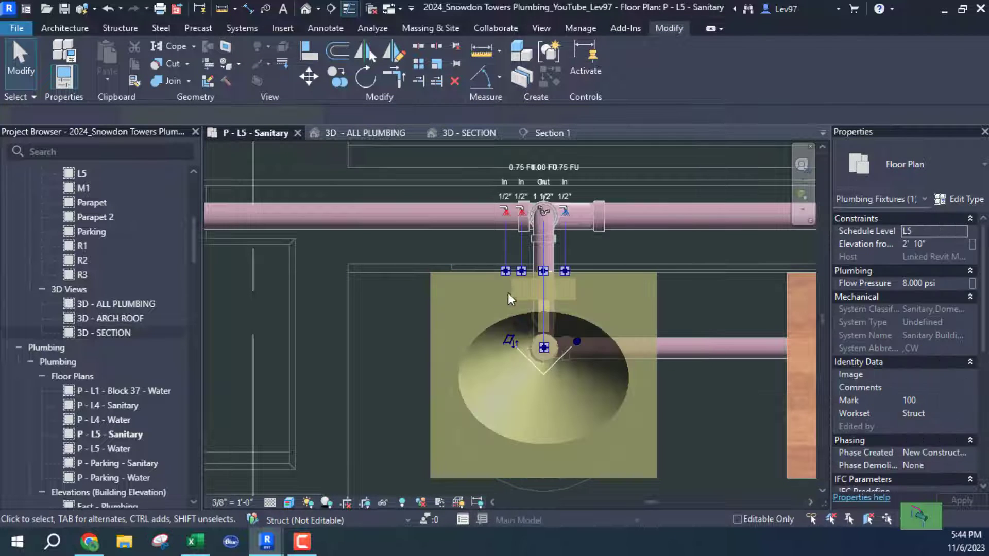
{"action": "right_click", "coordinate": [542, 270]}
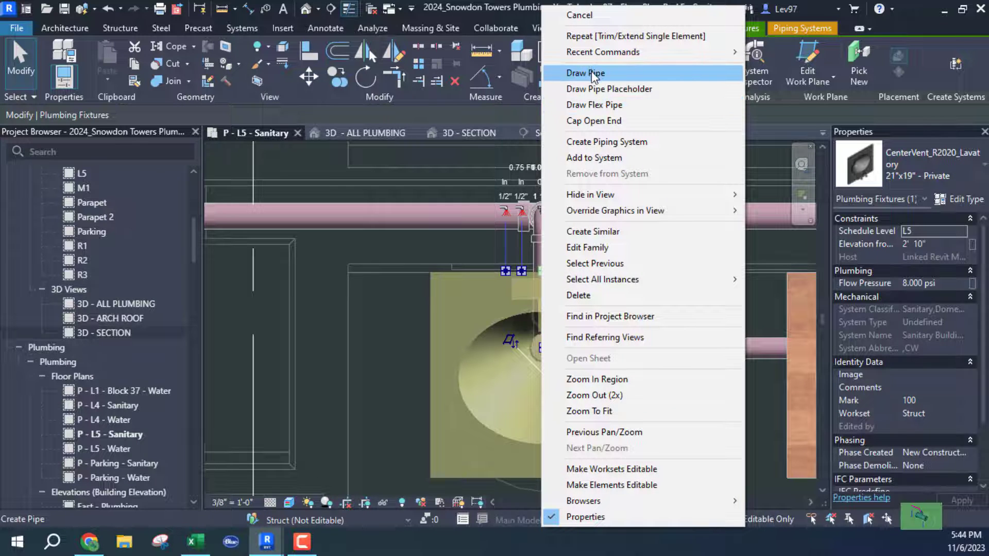
{"action": "left_click", "coordinate": [579, 73]}
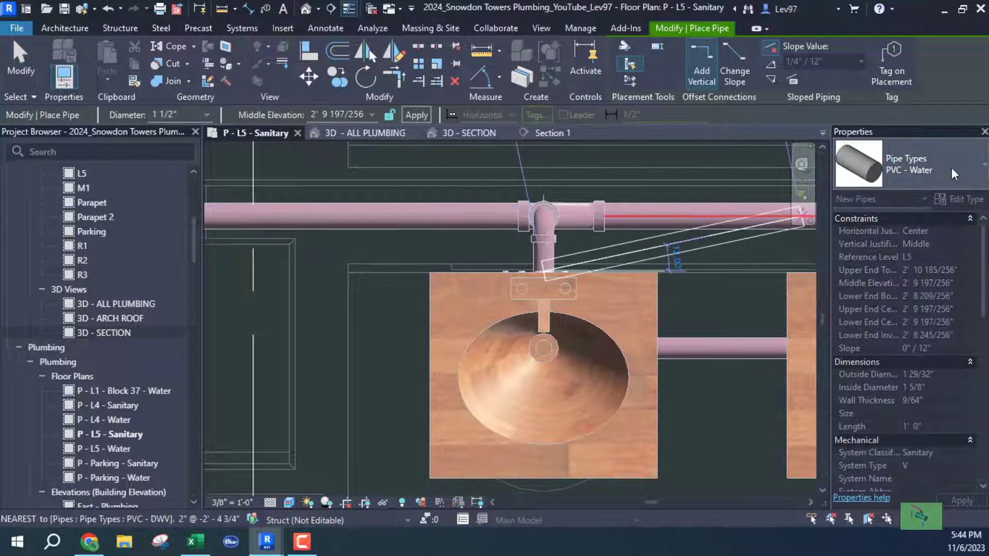
{"action": "left_click", "coordinate": [968, 164]}
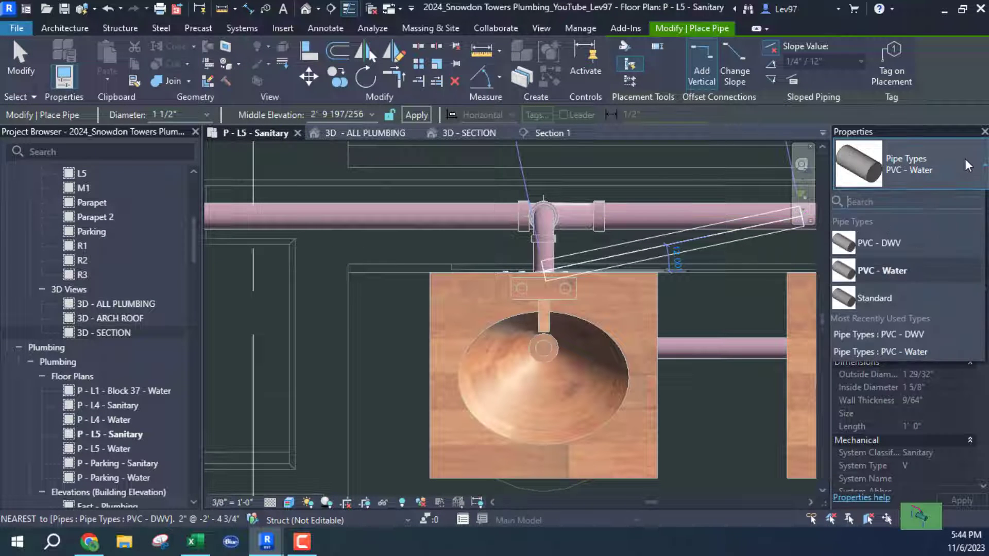
{"action": "left_click", "coordinate": [888, 241]}
{"action": "scroll", "coordinate": [542, 211], "scroll_direction": "up", "scroll_amount": 3}
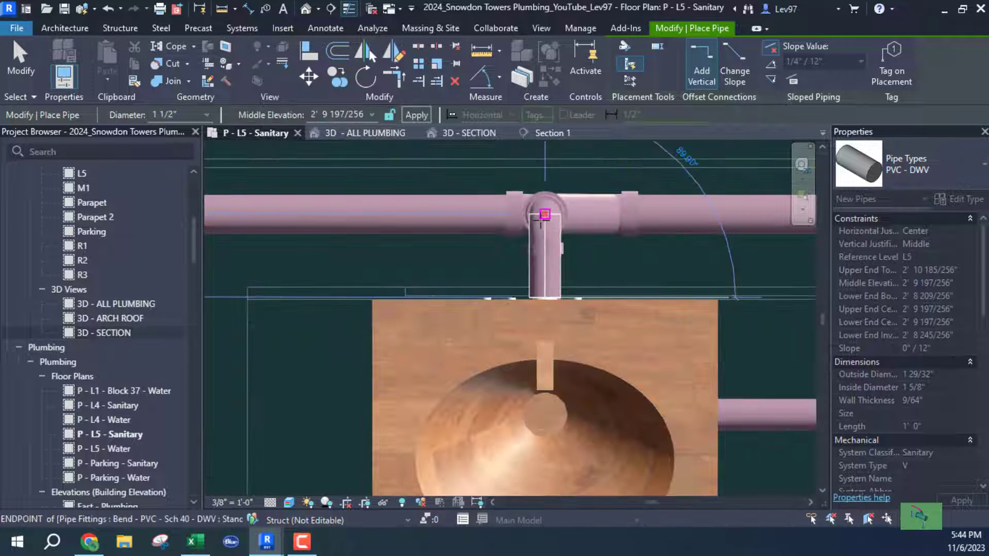
{"action": "scroll", "coordinate": [543, 213], "scroll_direction": "up", "scroll_amount": 2}
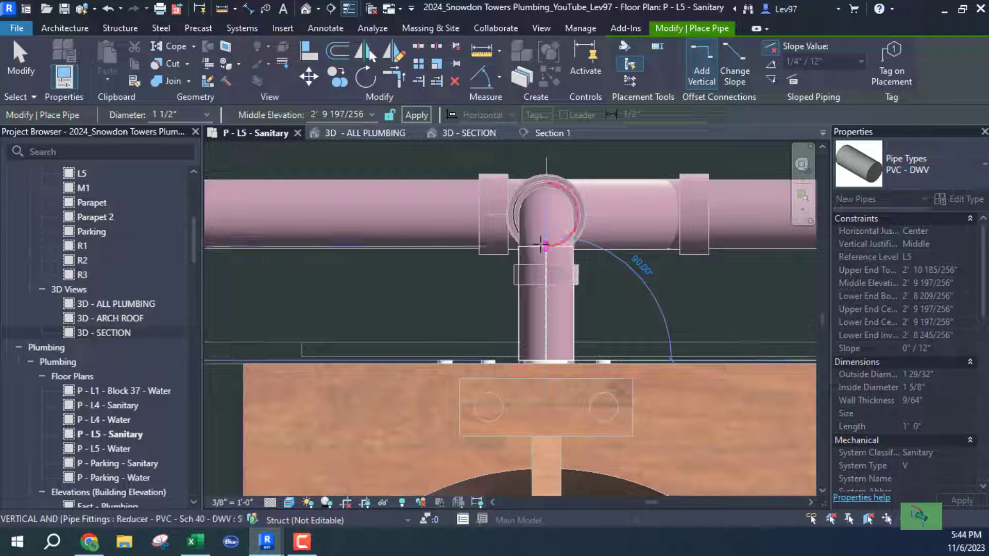
{"action": "middle_click_drag", "start_coordinate": [544, 236], "coordinate": [552, 288]}
{"action": "scroll", "coordinate": [553, 284], "scroll_direction": "up", "scroll_amount": 1}
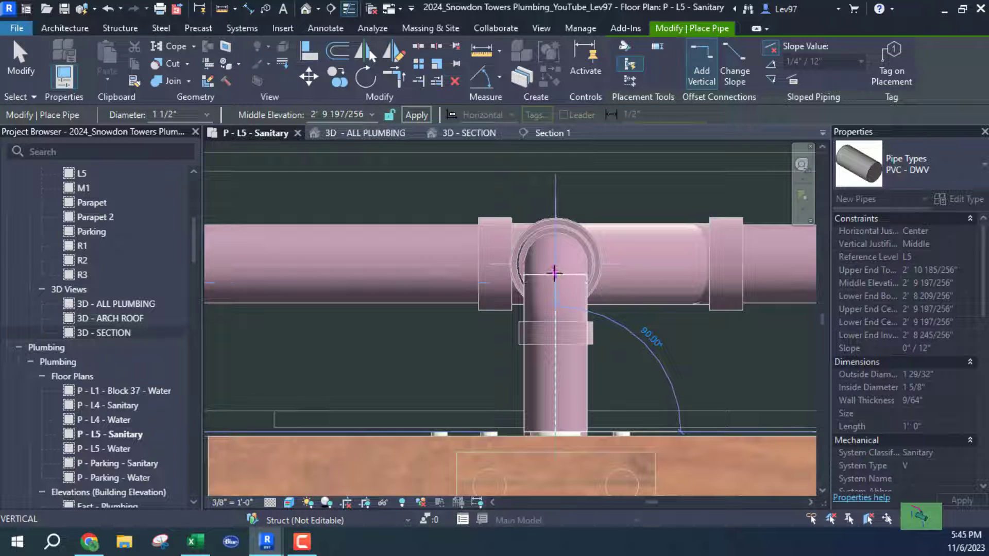
{"action": "left_click", "coordinate": [554, 277]}
Raise the lavatory vent to a middle elevation of 9' 0" and run a 45-degree diagonal segment toward the gap between the lavatories.
{"action": "scroll", "coordinate": [491, 235], "scroll_direction": "down", "scroll_amount": 5}
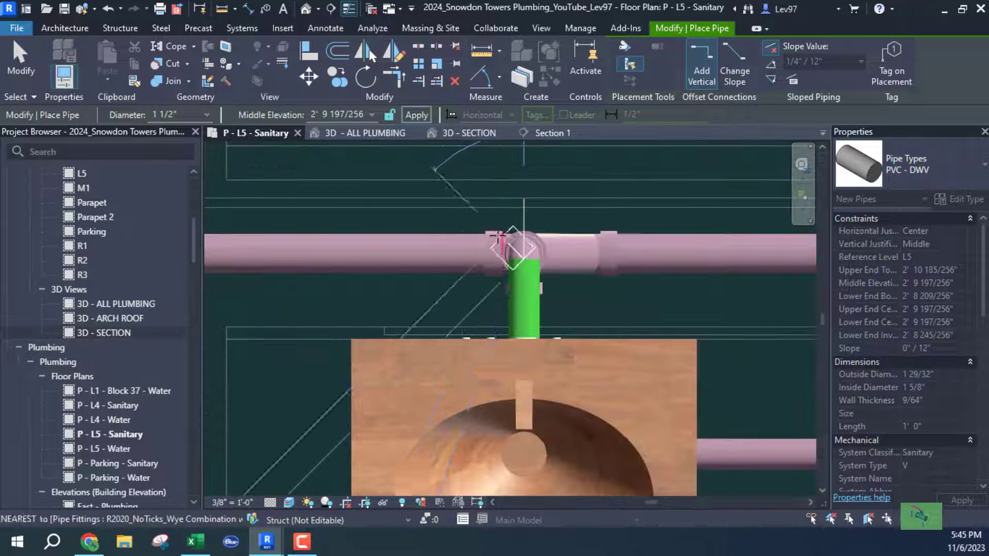
{"action": "scroll", "coordinate": [504, 243], "scroll_direction": "down", "scroll_amount": 3}
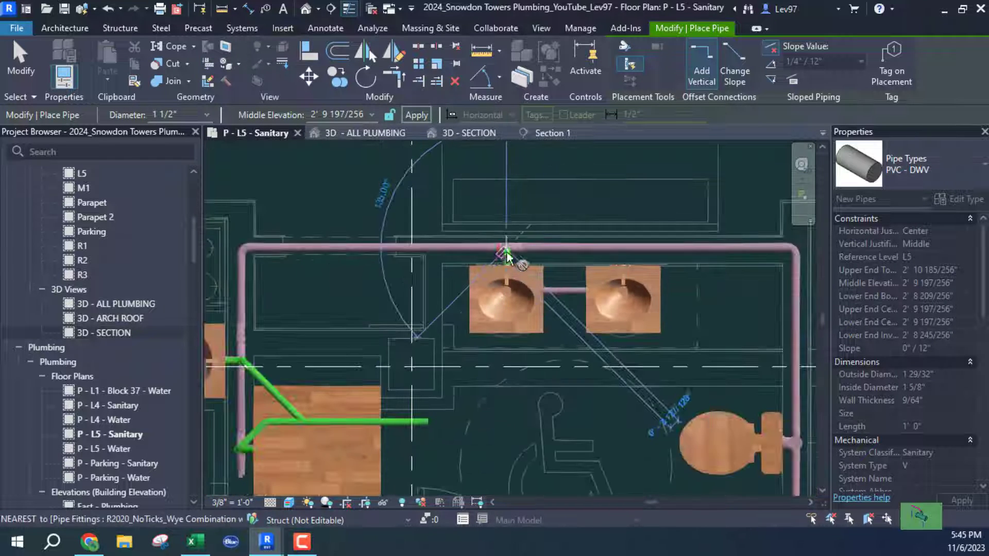
{"action": "left_click", "coordinate": [371, 113]}
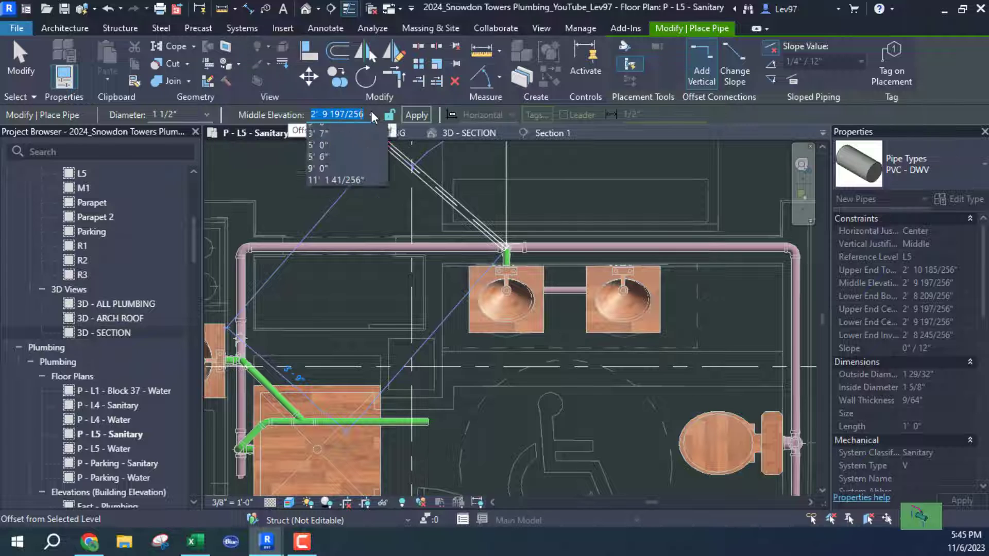
{"action": "left_click", "coordinate": [335, 326]}
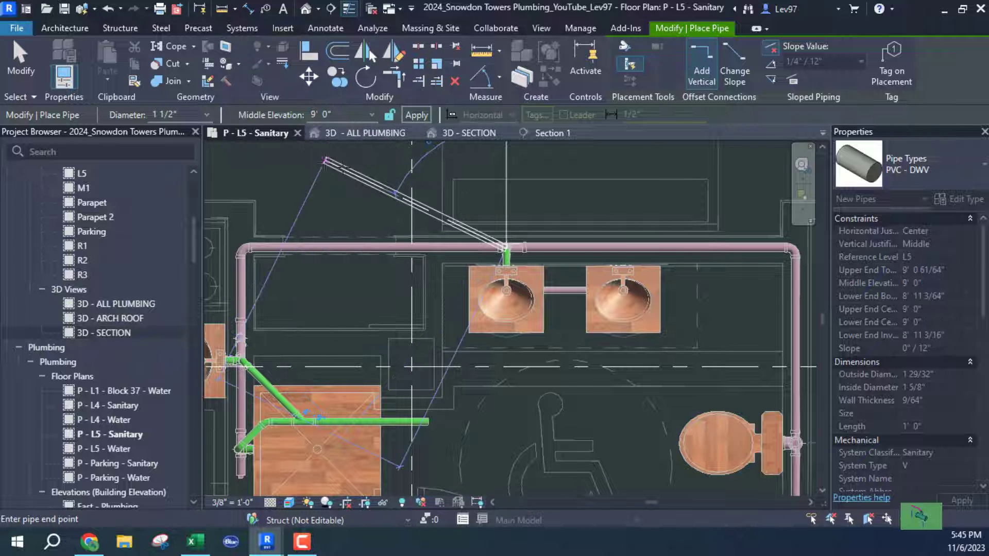
{"action": "left_click", "coordinate": [539, 283]}
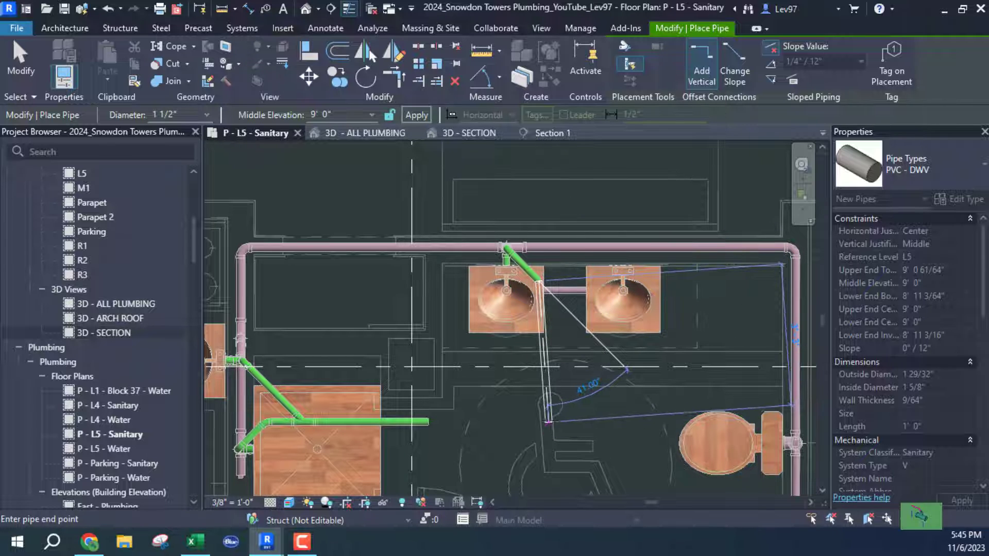
Continue the 9' 0" vent straight across the bathroom, away from the lavatories, and end the run beside the wheelchair symbol.
{"action": "middle_click_drag", "start_coordinate": [570, 423], "coordinate": [577, 241]}
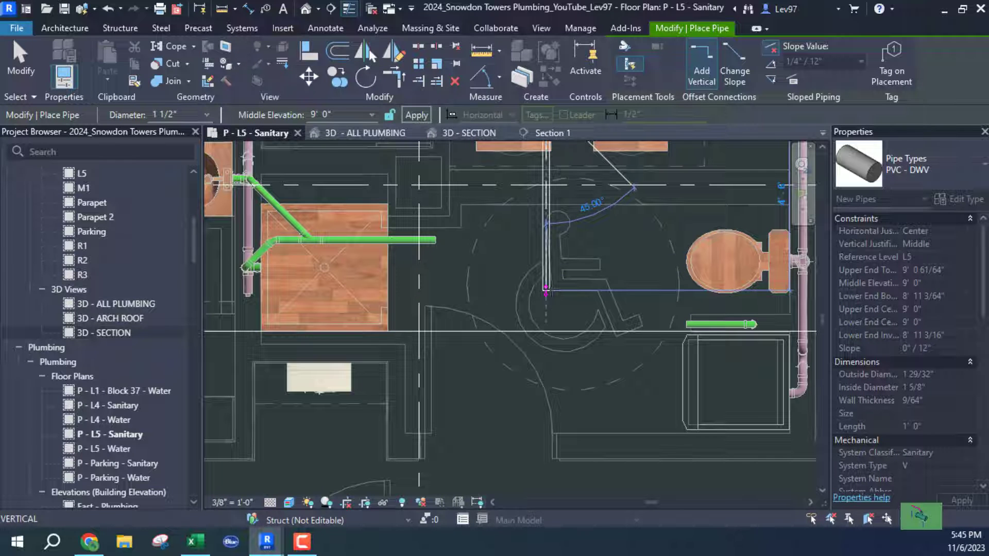
{"action": "left_click", "coordinate": [546, 291]}
{"action": "key", "text": "Escape"}
{"action": "key", "text": "Escape"}
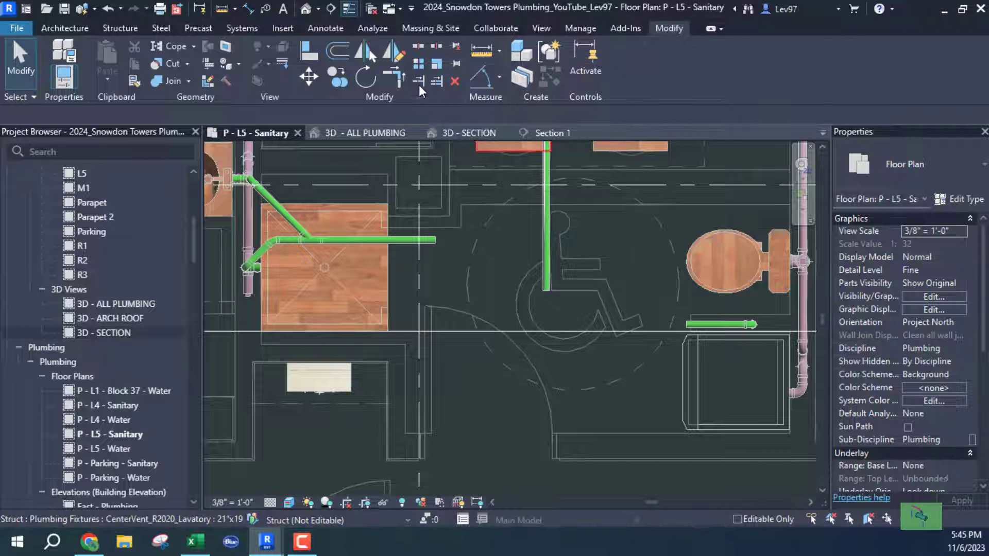
Join the lavatory vent to the short horizontal vent pipe below the toilet with Trim/Extend to Corner.
{"action": "left_click", "coordinate": [395, 80]}
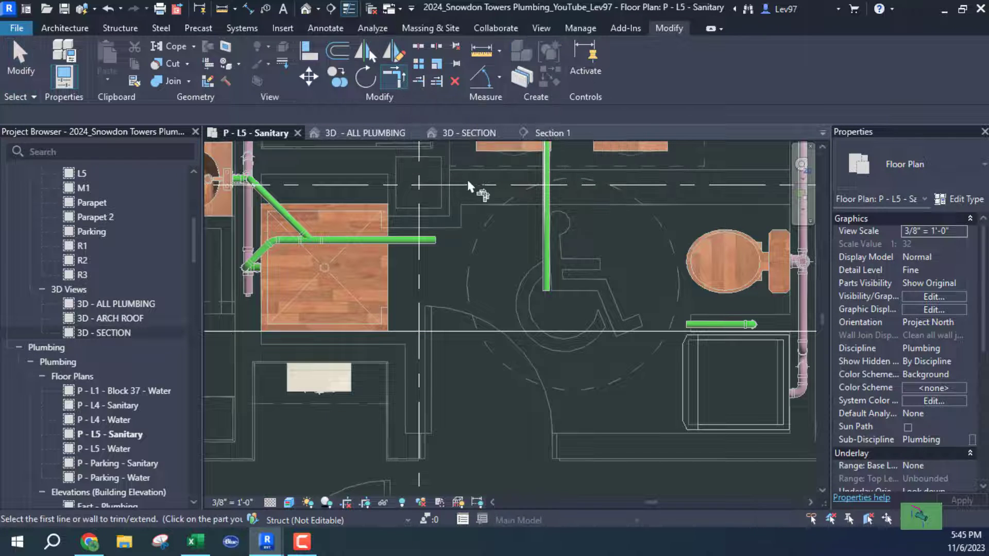
{"action": "left_click", "coordinate": [547, 232]}
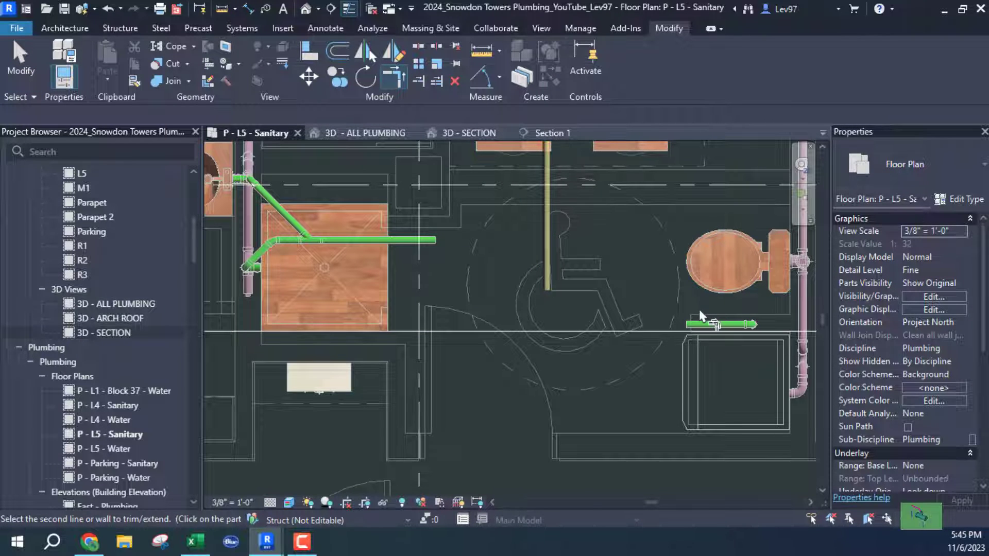
{"action": "left_click", "coordinate": [706, 322]}
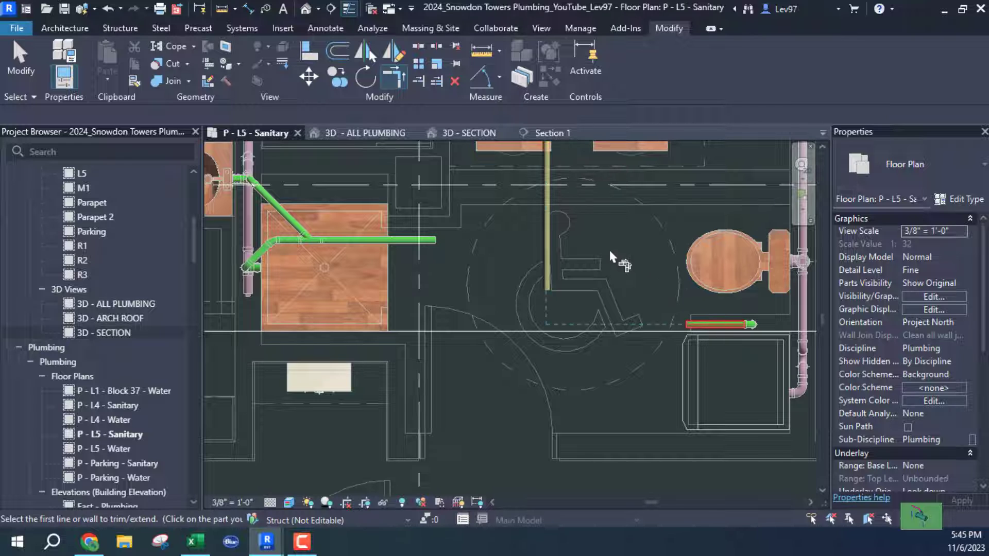
{"action": "key", "text": "Escape"}
{"action": "middle_click_drag", "start_coordinate": [643, 268], "coordinate": [665, 291]}
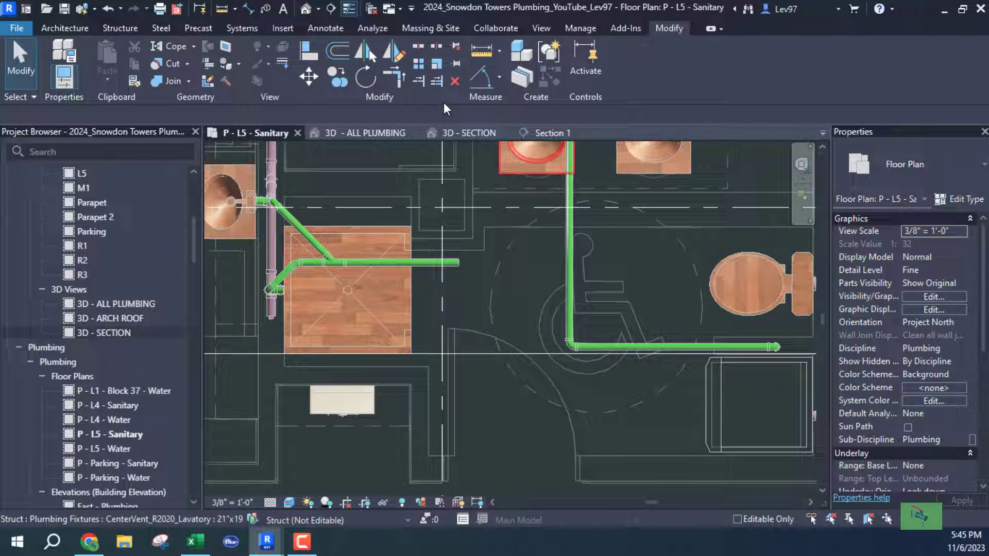
Extend the horizontal vent over the shower to the lavatory vent with Trim/Extend Single Element.
{"action": "left_click", "coordinate": [420, 81]}
{"action": "left_click", "coordinate": [568, 252]}
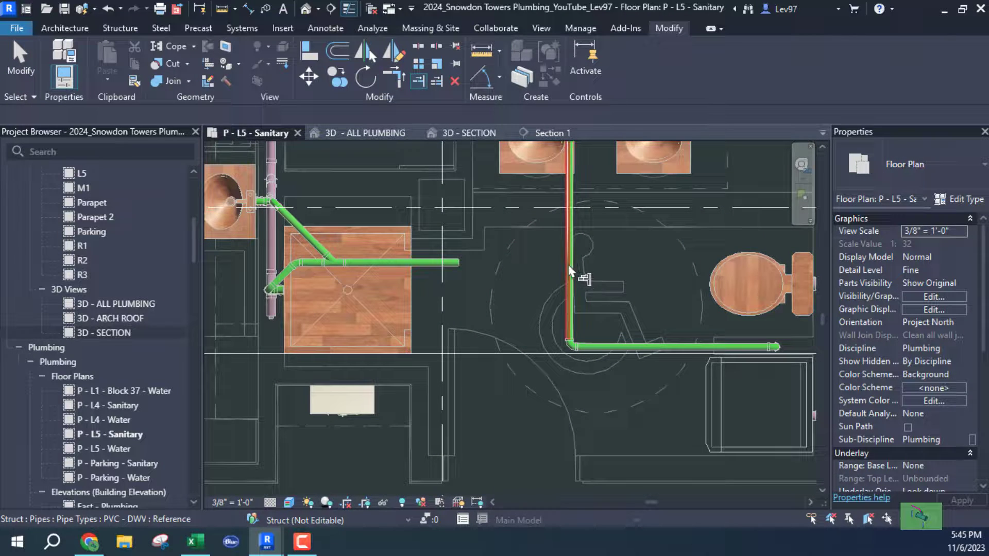
{"action": "left_click", "coordinate": [446, 262]}
{"action": "key", "text": "Escape"}
{"action": "scroll", "coordinate": [559, 306], "scroll_direction": "down", "scroll_amount": 3}
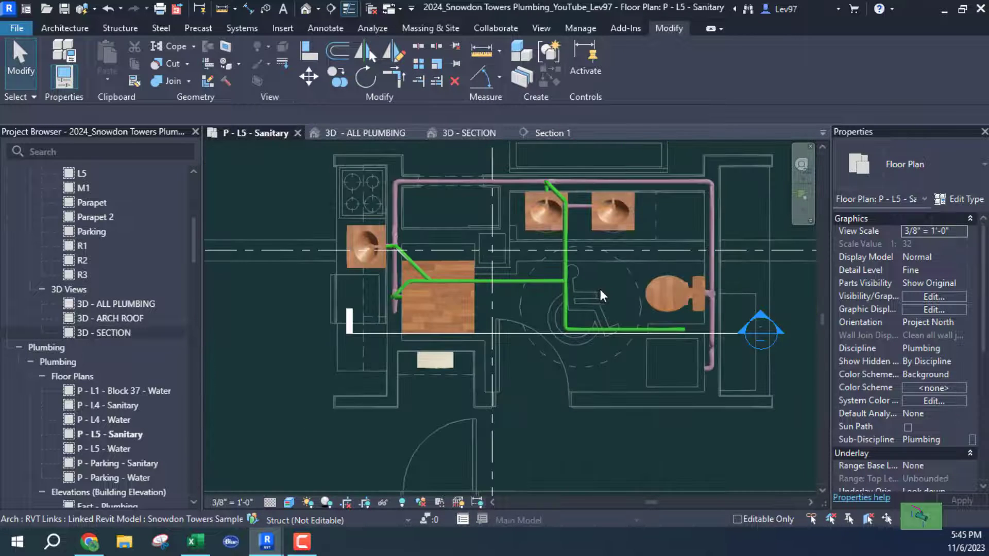
{"action": "middle_click_drag", "start_coordinate": [600, 288], "coordinate": [551, 291]}
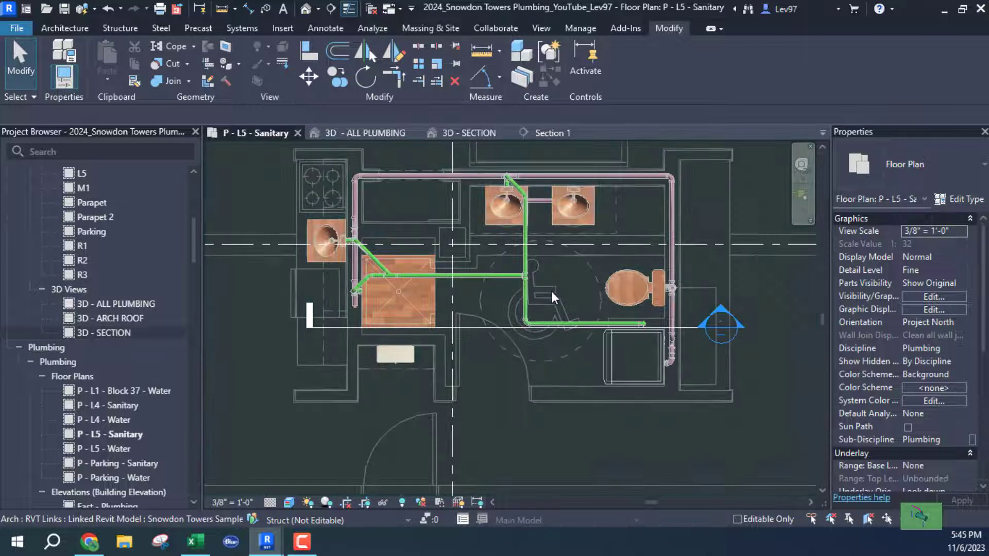
Turn on the Snowdon Towers Sample HVAC.rvt link in the plan's Visibility/Graphic Overrides.
{"action": "left_click", "coordinate": [486, 328]}
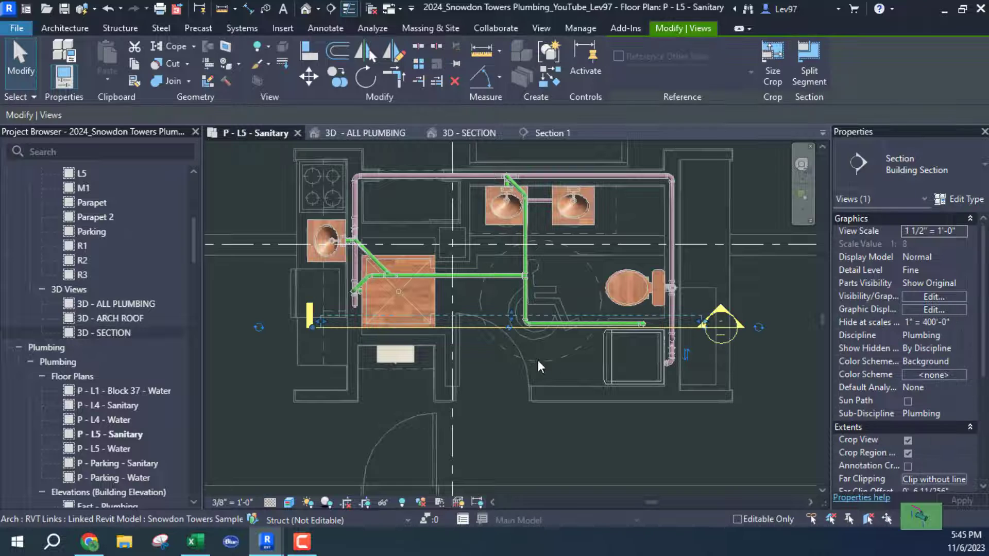
{"action": "left_click", "coordinate": [504, 336]}
{"action": "key", "text": "v"}
{"action": "key", "text": "g"}
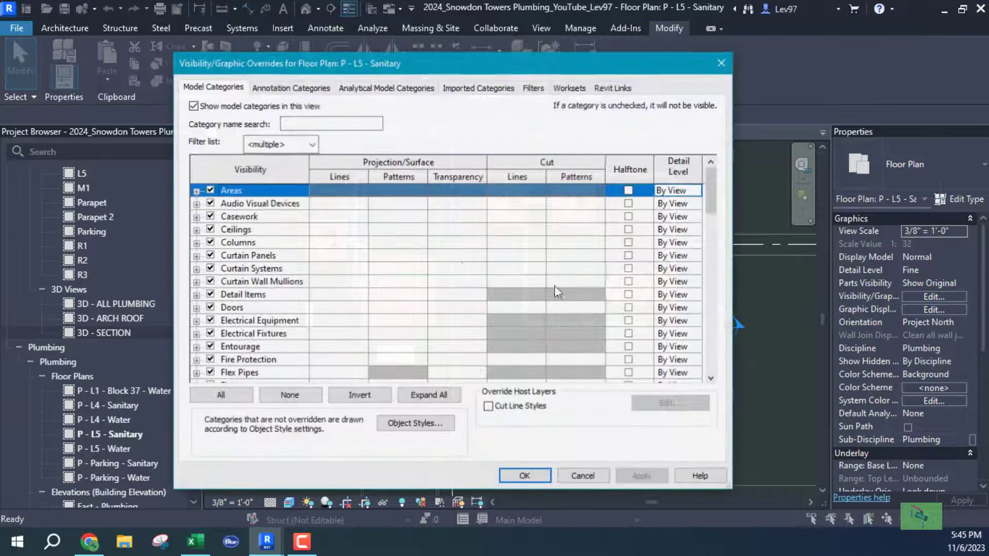
{"action": "left_click", "coordinate": [614, 88]}
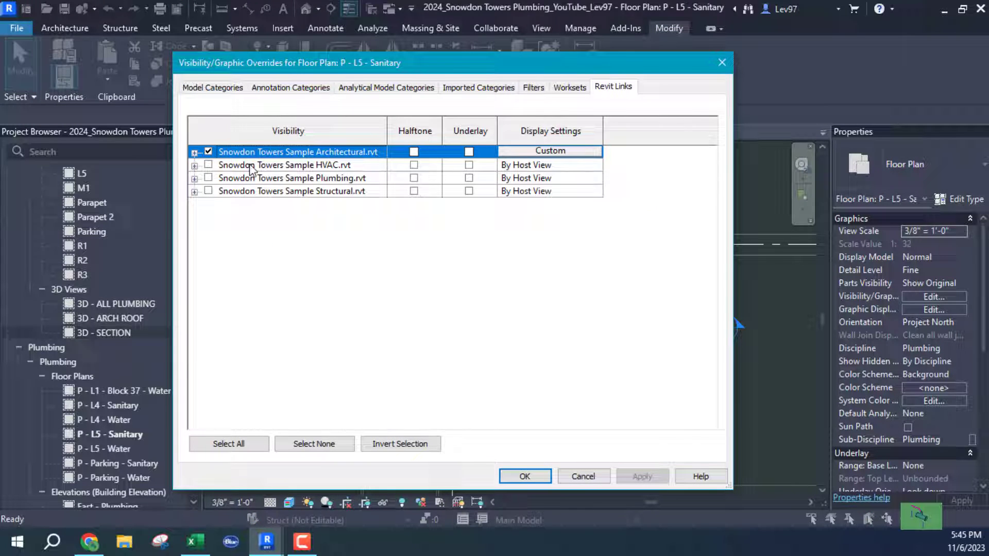
{"action": "left_click", "coordinate": [208, 165]}
{"action": "left_click", "coordinate": [525, 477]}
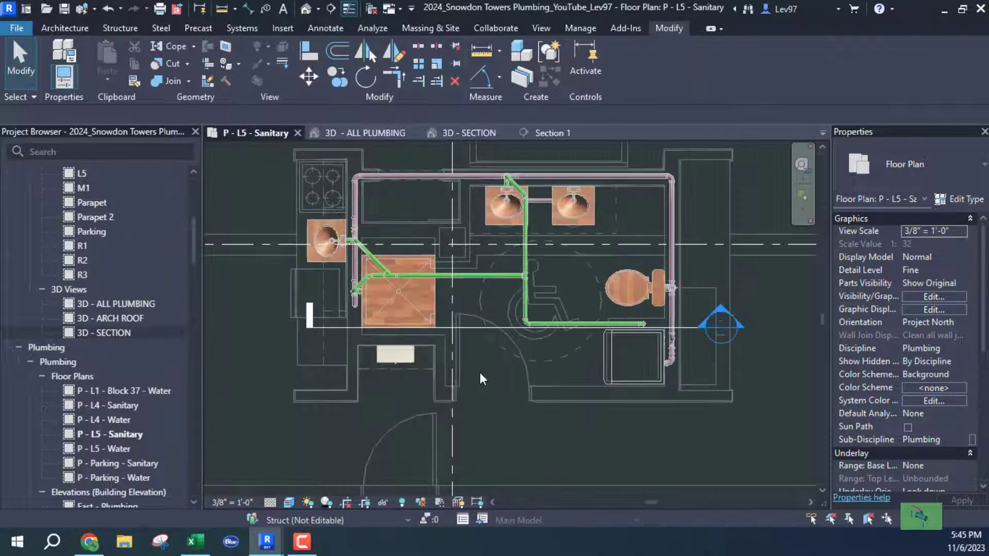
Move the section line up so it runs along the horizontal vent crossing the shower.
{"action": "left_click", "coordinate": [477, 327]}
{"action": "left_click_drag", "start_coordinate": [468, 280], "coordinate": [467, 279]}
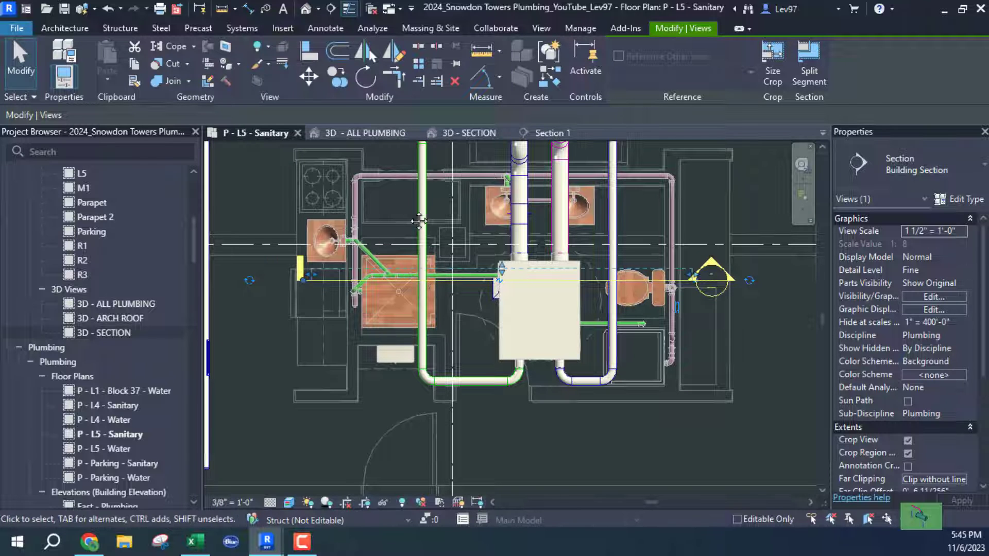
Examine in Section 1 how the horizontal vent sits relative to the linked HVAC duct elbow and the ceiling space.
{"action": "middle_click_drag", "start_coordinate": [423, 221], "coordinate": [427, 229]}
{"action": "scroll", "coordinate": [653, 334], "scroll_direction": "up", "scroll_amount": 4}
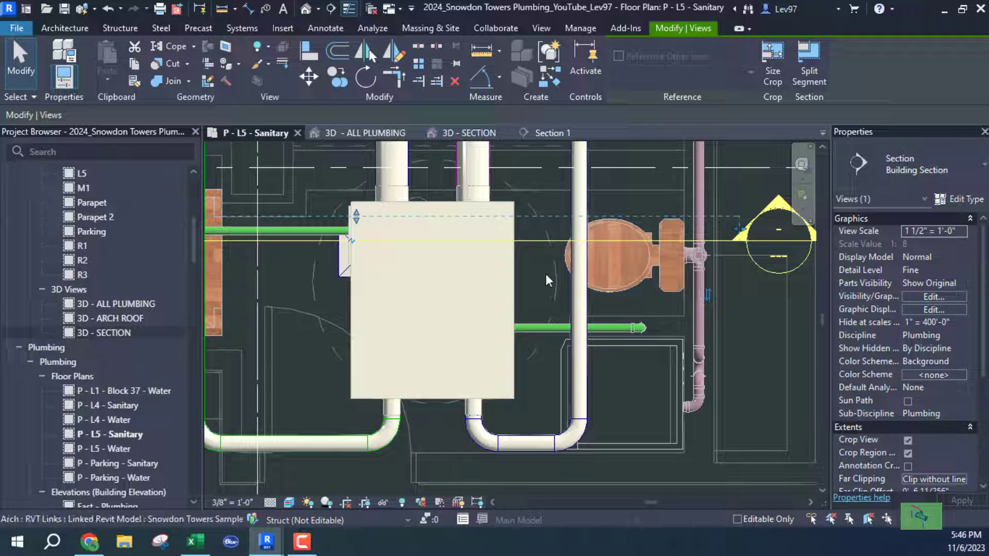
{"action": "left_click", "coordinate": [549, 133]}
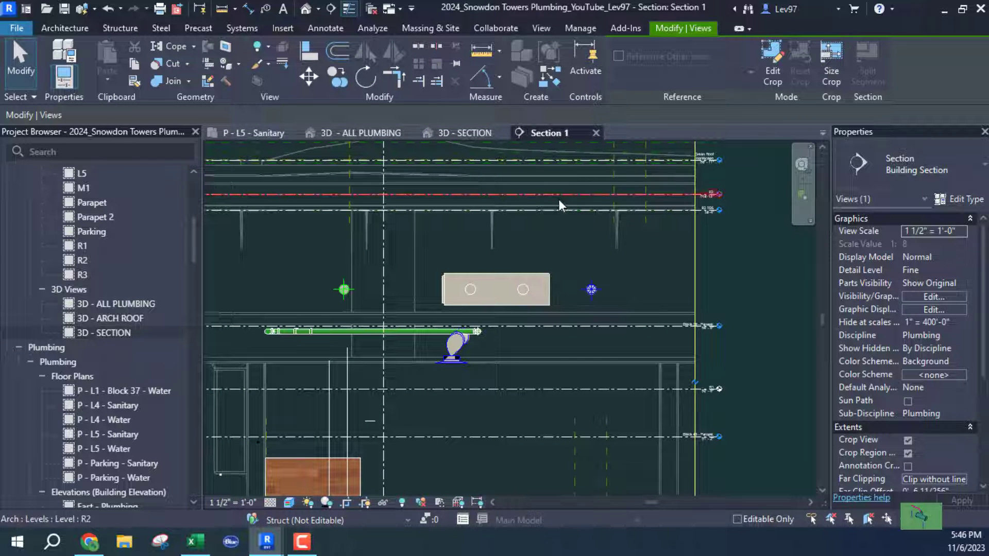
{"action": "scroll", "coordinate": [484, 340], "scroll_direction": "up", "scroll_amount": 3}
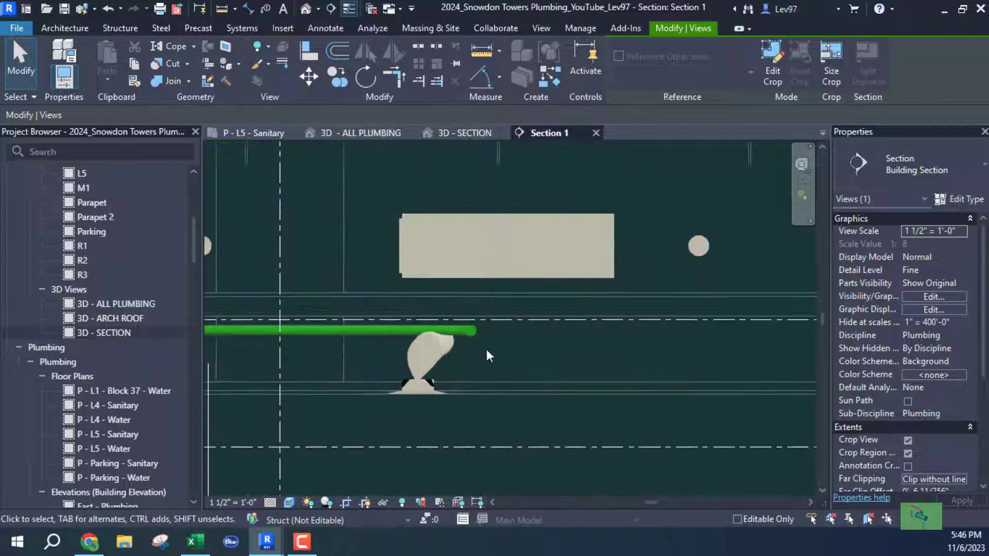
{"action": "middle_click_drag", "start_coordinate": [551, 334], "coordinate": [645, 336]}
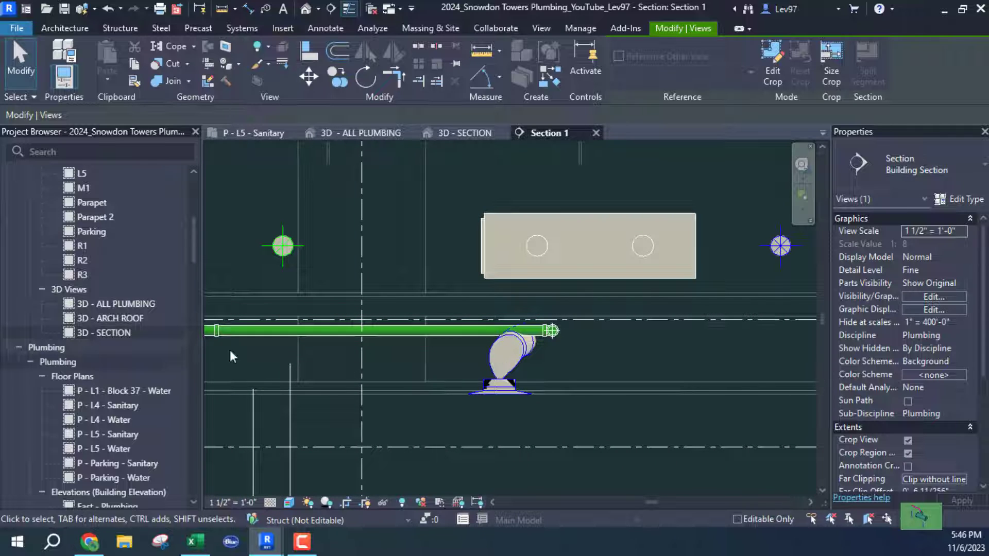
{"action": "scroll", "coordinate": [372, 355], "scroll_direction": "down", "scroll_amount": 1}
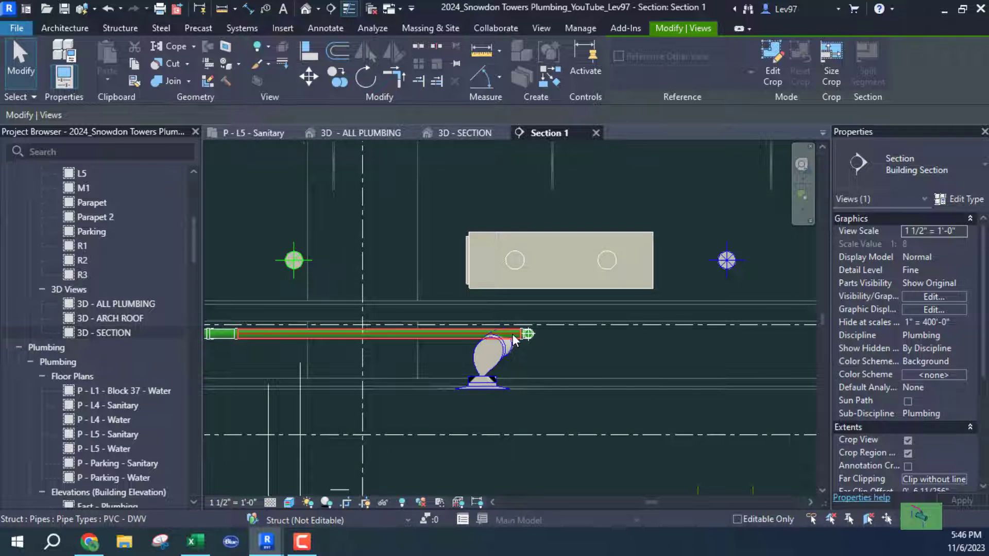
Compare the vent's crossing with the HVAC elbow in the 3D - SECTION view against the plan and Section 1.
{"action": "left_click", "coordinate": [457, 132]}
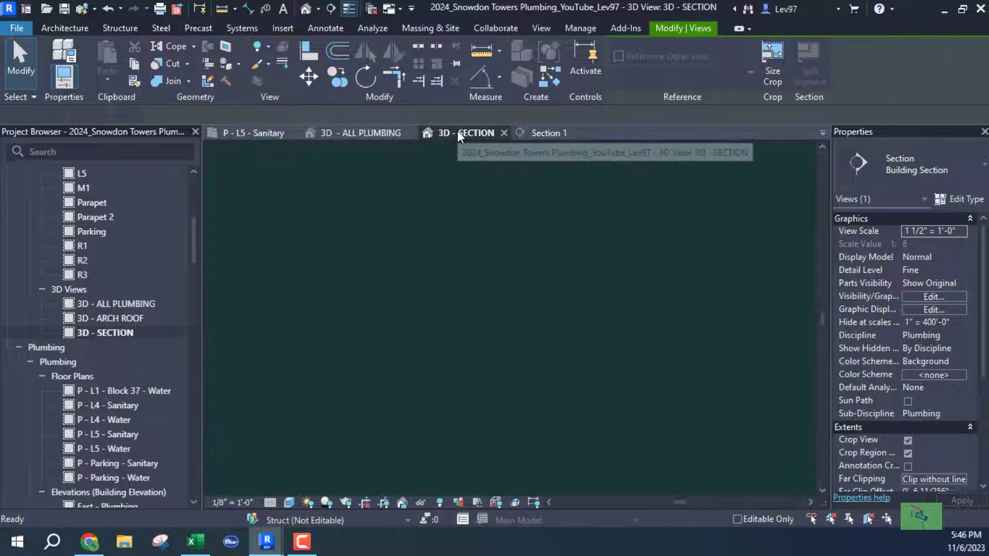
{"action": "middle_click_drag", "start_coordinate": [593, 330], "coordinate": [549, 354], "text": "shift"}
{"action": "scroll", "coordinate": [554, 298], "scroll_direction": "up", "scroll_amount": 10}
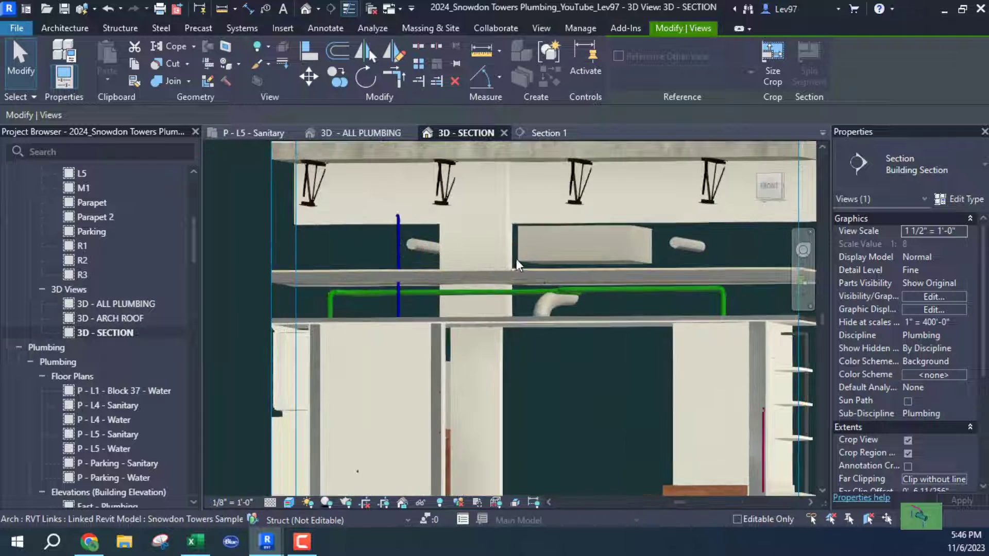
{"action": "mouse_move", "coordinate": [577, 315]}
{"action": "middle_mouse_down", "text": "shift"}
{"action": "mouse_move", "coordinate": [541, 320]}
{"action": "mouse_move", "coordinate": [629, 329]}
{"action": "mouse_move", "coordinate": [607, 323]}
{"action": "mouse_move", "coordinate": [632, 340]}
{"action": "mouse_move", "coordinate": [600, 309]}
{"action": "mouse_move", "coordinate": [573, 332]}
{"action": "mouse_move", "coordinate": [552, 300]}
{"action": "mouse_move", "coordinate": [530, 290]}
{"action": "mouse_move", "coordinate": [546, 323]}
{"action": "mouse_move", "coordinate": [591, 309]}
{"action": "mouse_move", "coordinate": [567, 299]}
{"action": "middle_mouse_up", "text": "shift"}
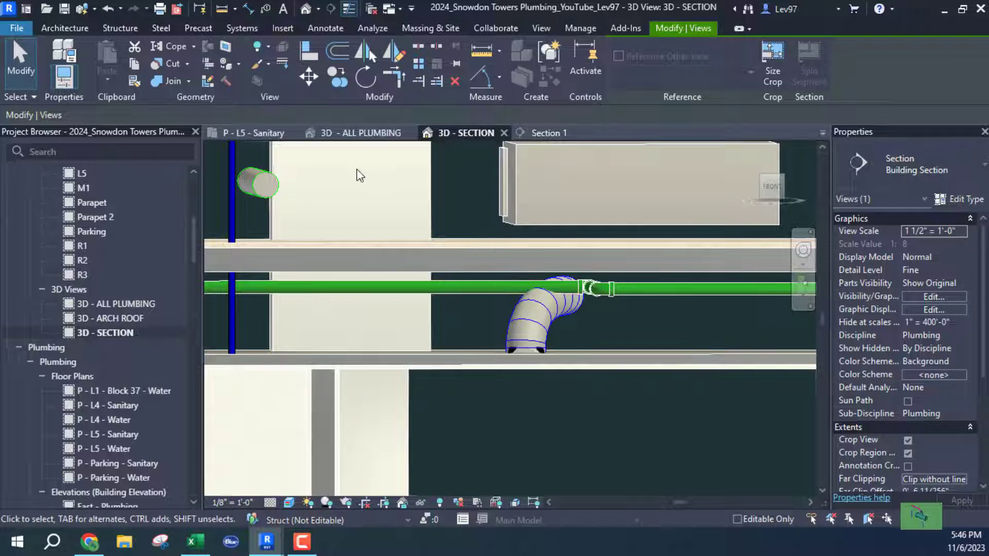
{"action": "left_click", "coordinate": [260, 135]}
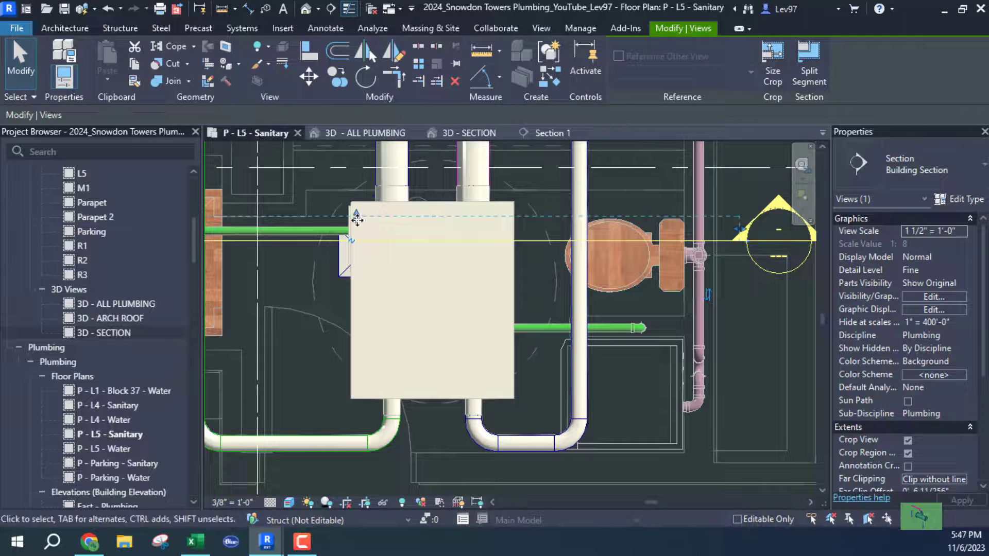
{"action": "left_click", "coordinate": [550, 134]}
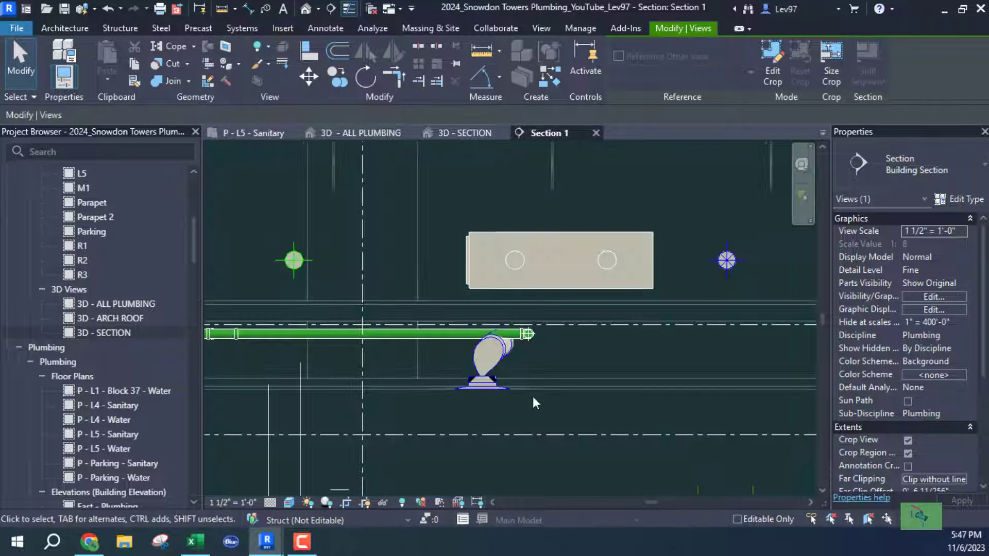
{"action": "middle_click_drag", "start_coordinate": [582, 365], "coordinate": [648, 359]}
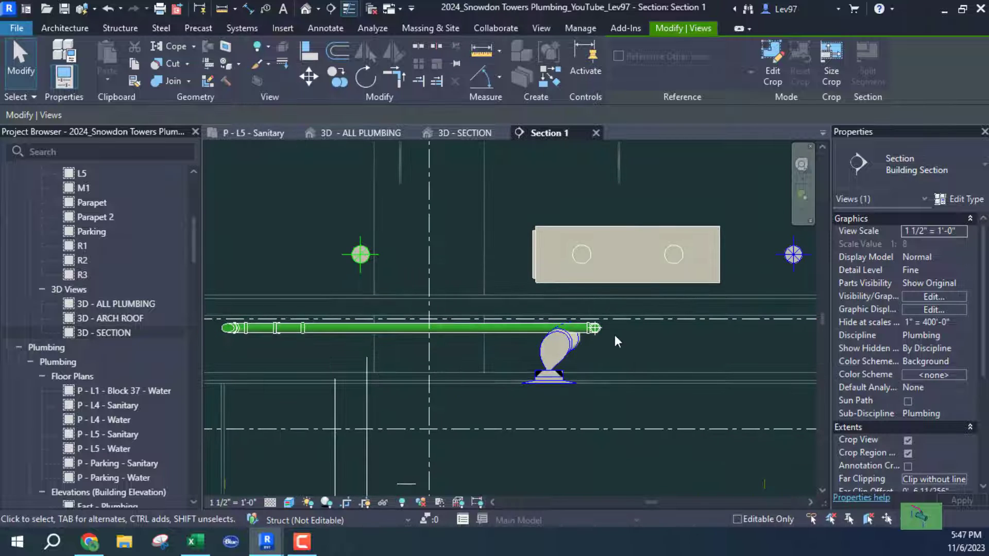
{"action": "left_click", "coordinate": [449, 132]}
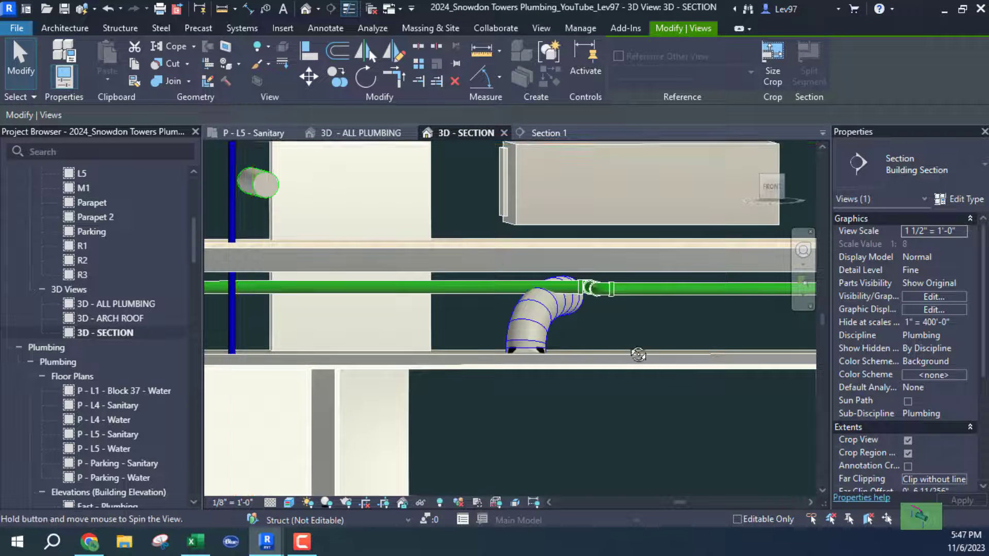
{"action": "middle_click_drag", "start_coordinate": [586, 351], "coordinate": [626, 332], "text": "shift"}
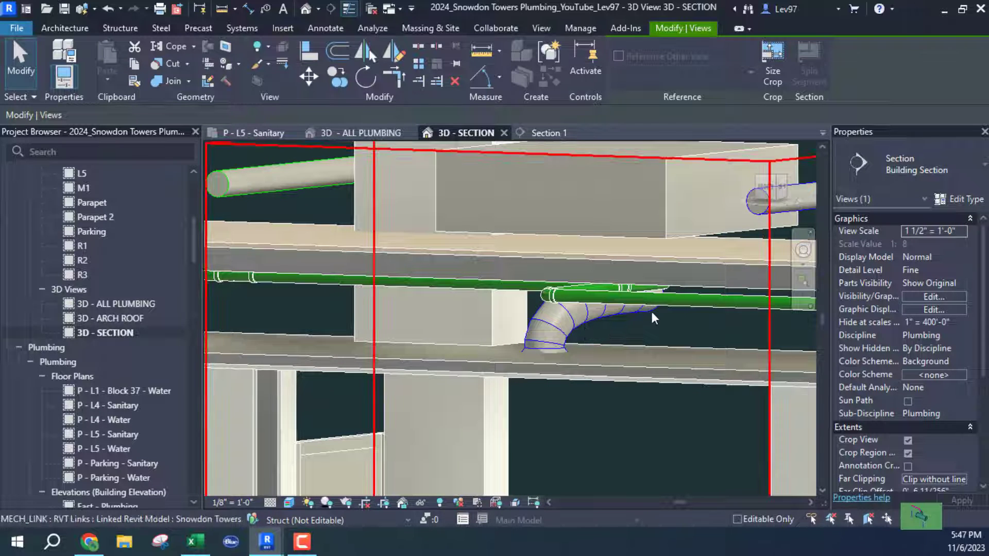
Select the 1 1/2" lavatory vent and lower it in Section 1 to a middle elevation of 8' 5 1/2".
{"action": "left_click", "coordinate": [682, 301]}
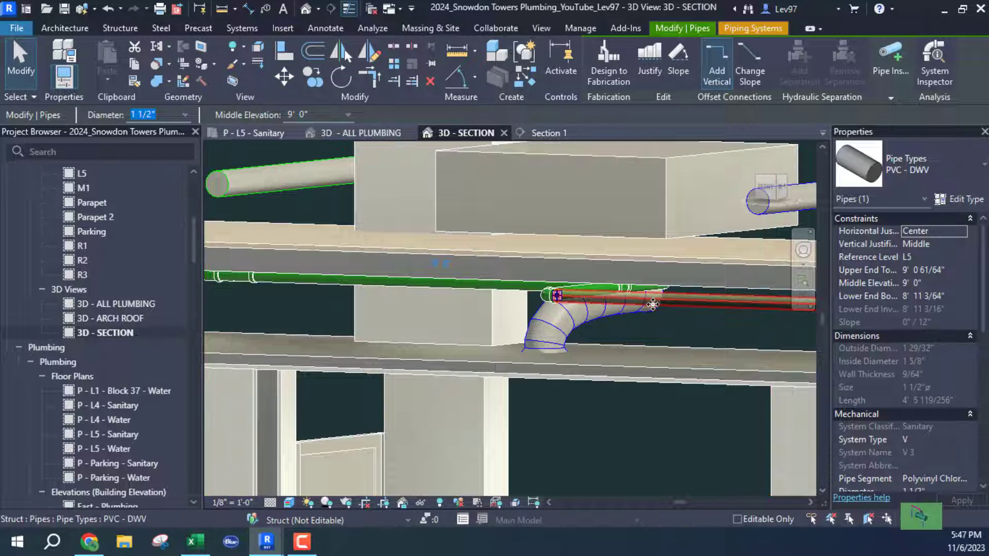
{"action": "left_click", "coordinate": [552, 132]}
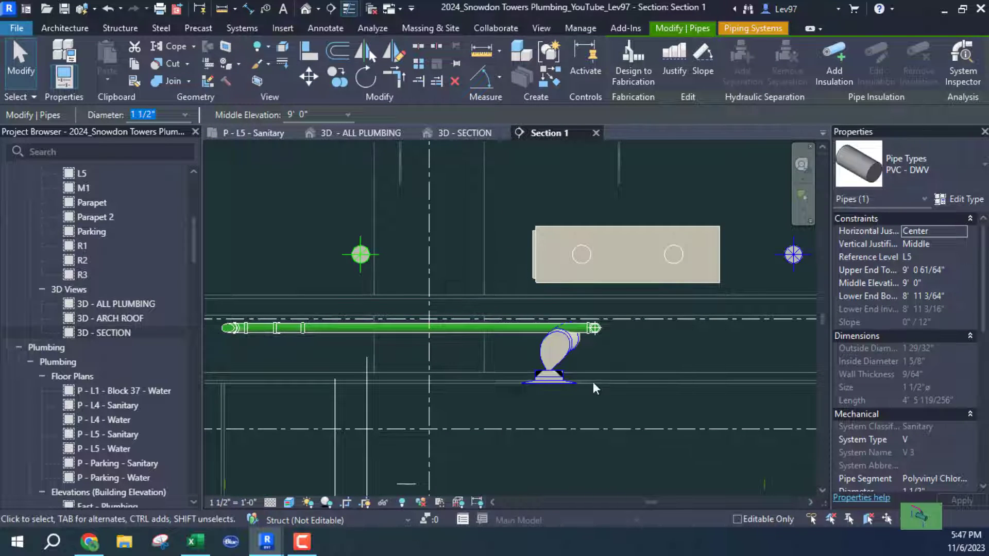
{"action": "scroll", "coordinate": [637, 360], "scroll_direction": "down", "scroll_amount": 3}
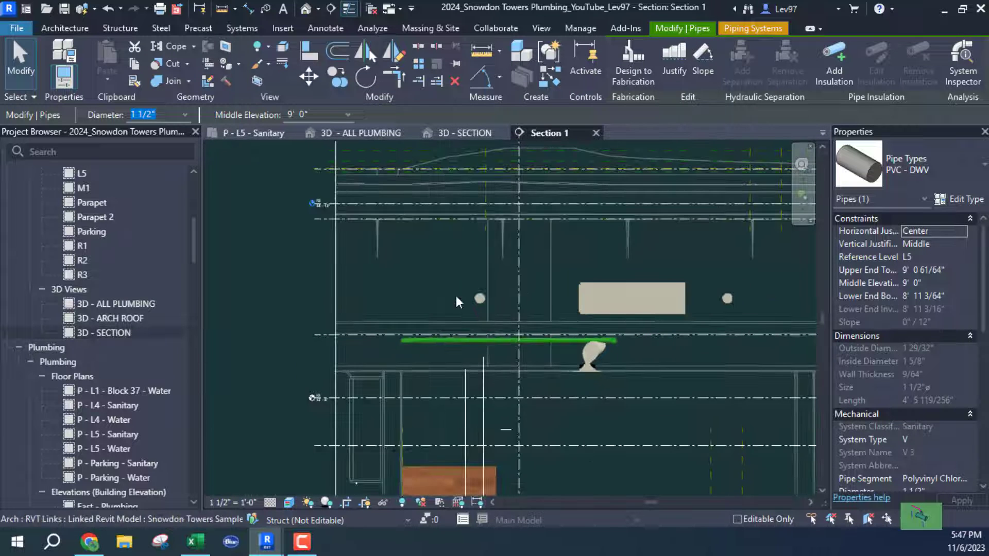
{"action": "scroll", "coordinate": [620, 359], "scroll_direction": "up", "scroll_amount": 3}
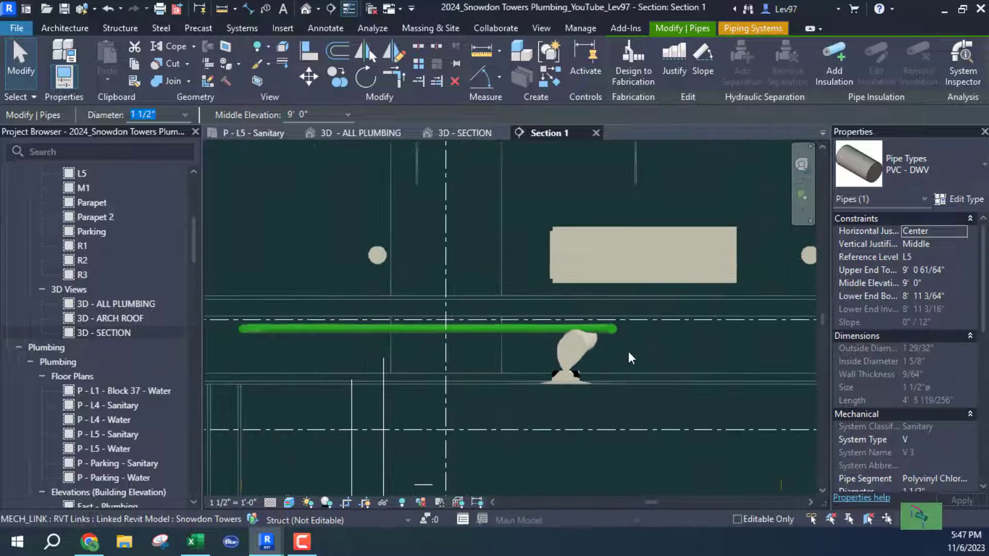
{"action": "scroll", "coordinate": [628, 353], "scroll_direction": "down", "scroll_amount": 1}
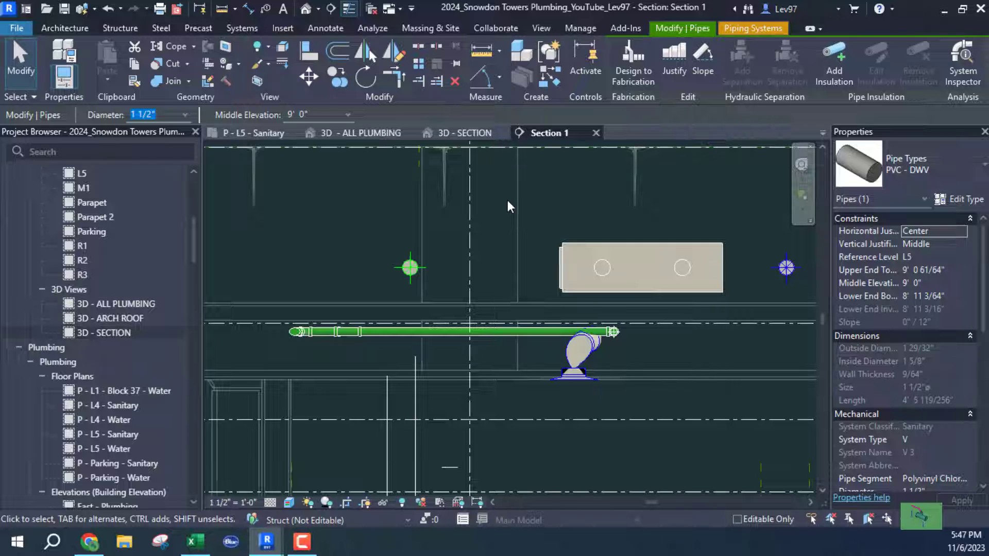
{"action": "key", "text": "Down"}
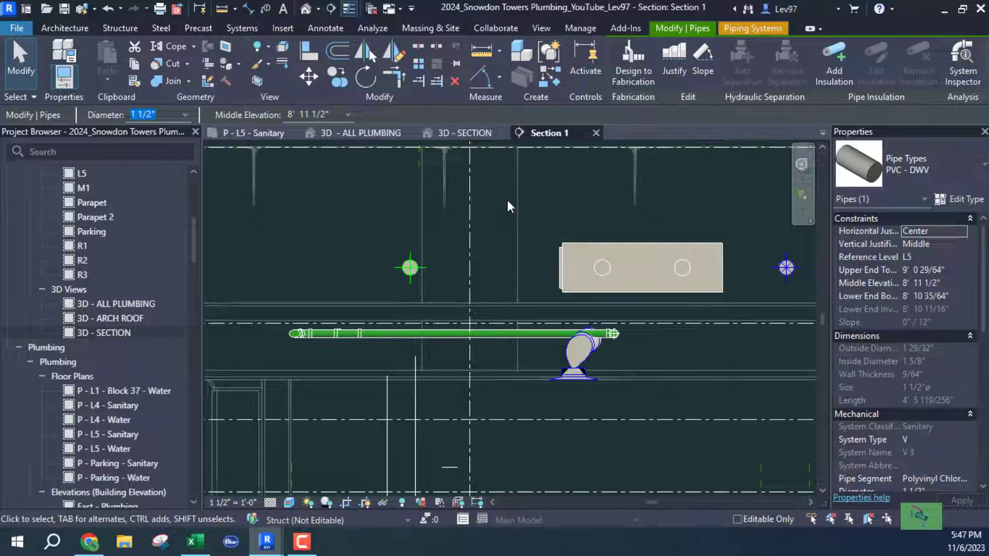
{"action": "key", "text": "Down"}
{"action": "key", "text": "Down"}
{"action": "key", "text": "Down"}
{"action": "key", "text": "Down"}
{"action": "key", "text": "Down"}
{"action": "key", "text": "Down"}
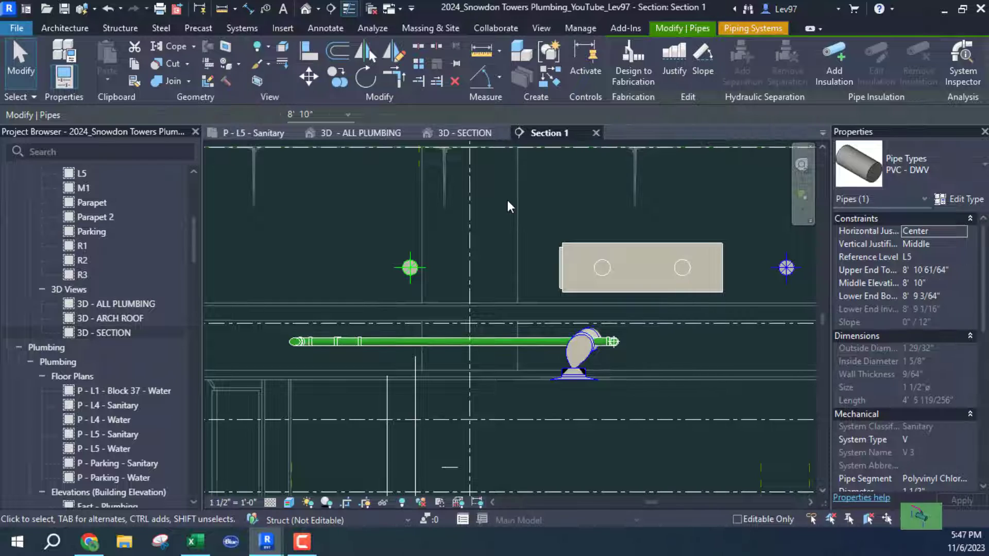
{"action": "key", "text": "Down"}
{"action": "key", "text": "Down"}
{"action": "key", "text": "Down"}
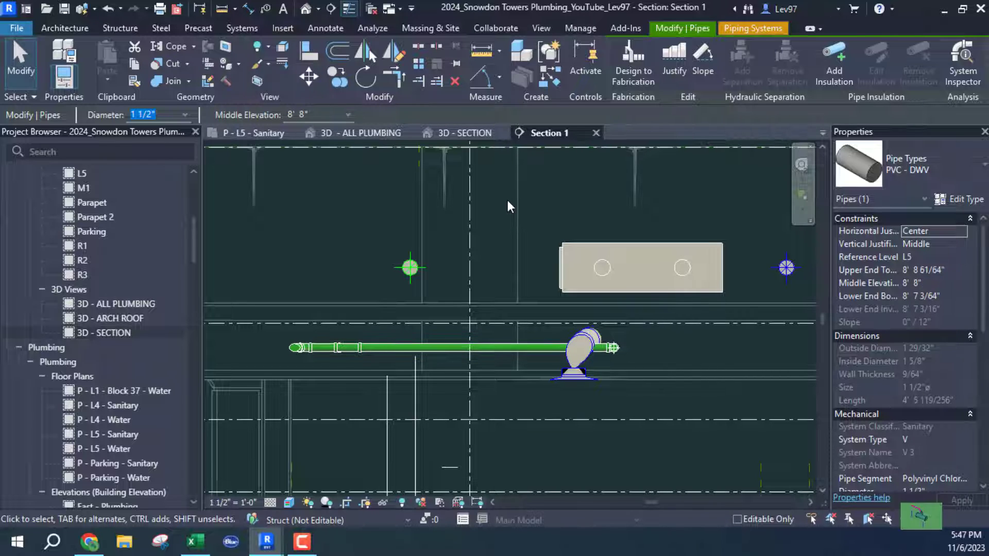
{"action": "key", "text": "Down"}
{"action": "key", "text": "Down"}
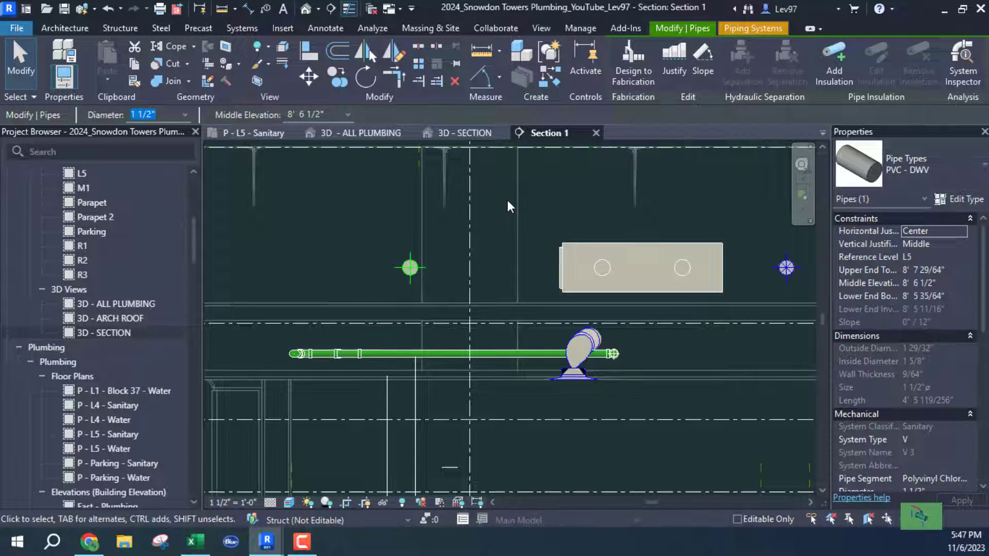
{"action": "key", "text": "Down"}
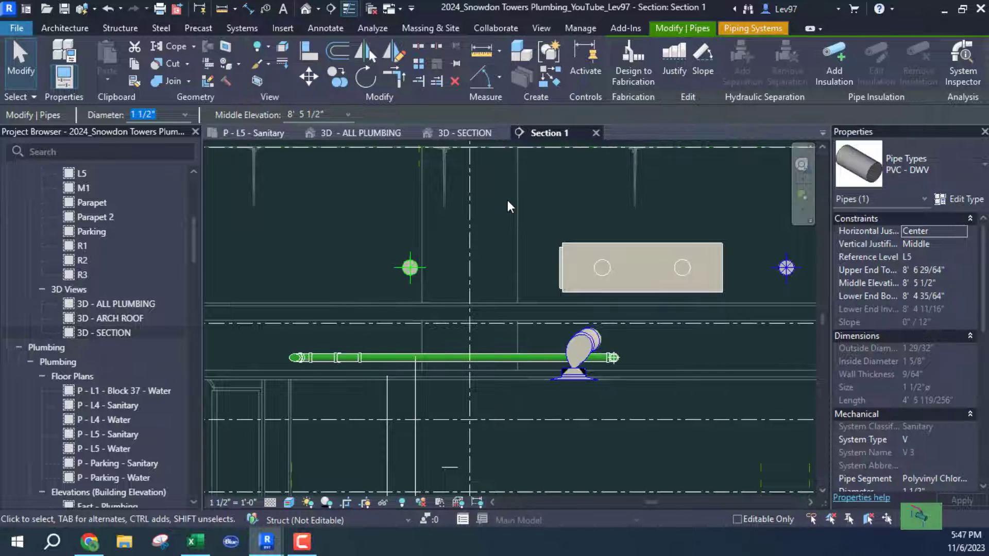
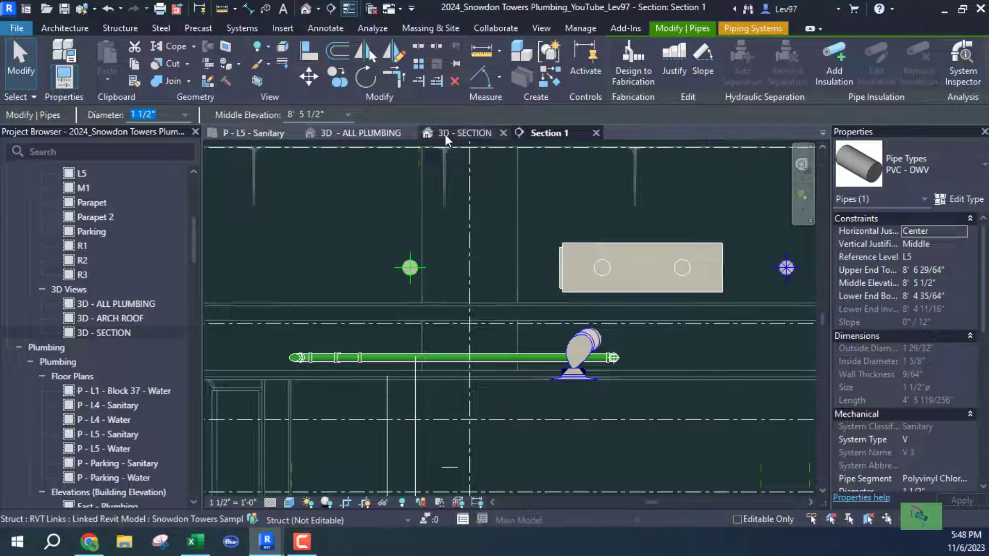
Inspect the lowered vent run, its fittings and its clearance around the HVAC elbow in the 3D - SECTION view.
{"action": "left_click", "coordinate": [472, 133]}
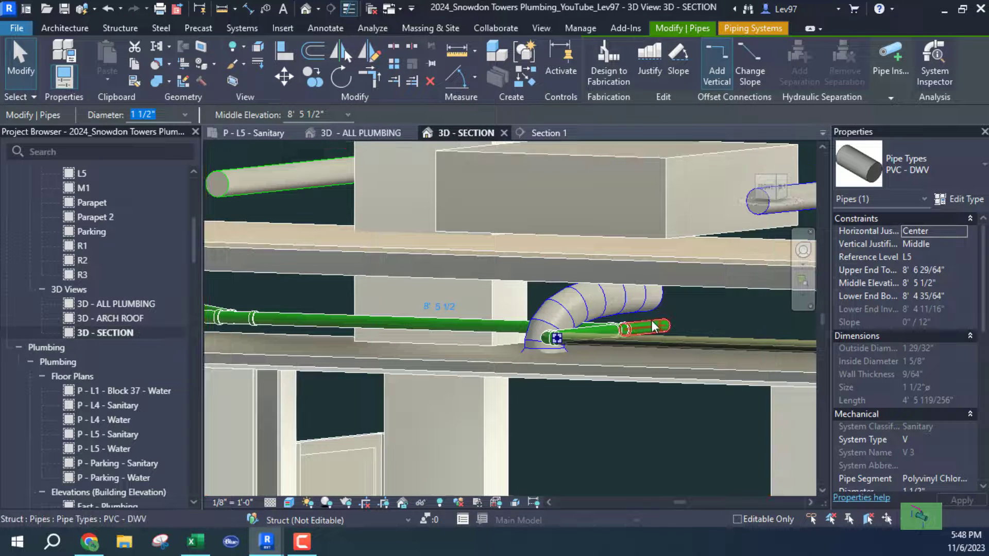
{"action": "middle_click_drag", "start_coordinate": [592, 309], "coordinate": [520, 325], "text": "shift"}
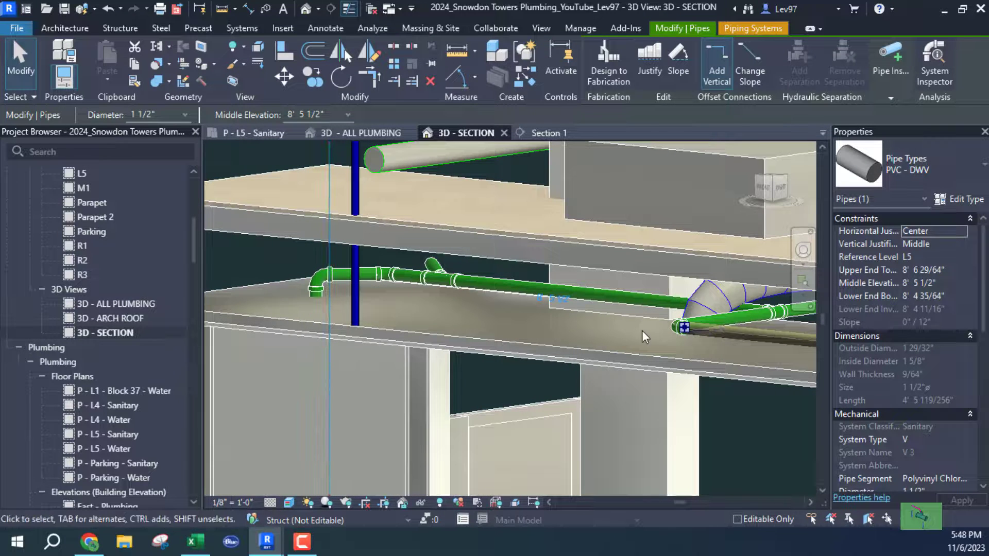
{"action": "middle_click_drag", "start_coordinate": [691, 336], "coordinate": [314, 345], "text": "shift"}
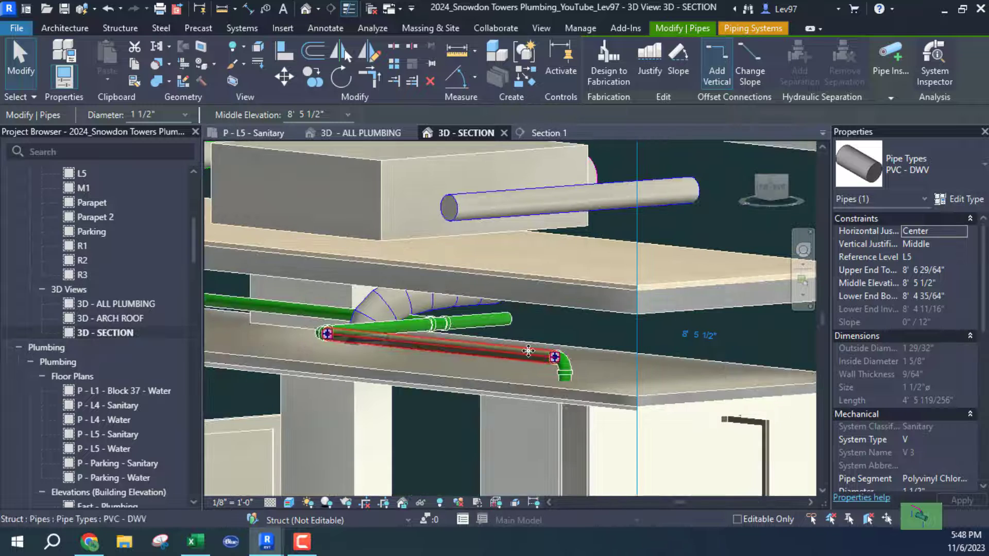
{"action": "scroll", "coordinate": [539, 340], "scroll_direction": "down", "scroll_amount": 3}
{"action": "middle_click_drag", "start_coordinate": [539, 335], "coordinate": [560, 345], "text": "shift"}
{"action": "scroll", "coordinate": [448, 347], "scroll_direction": "up", "scroll_amount": 3}
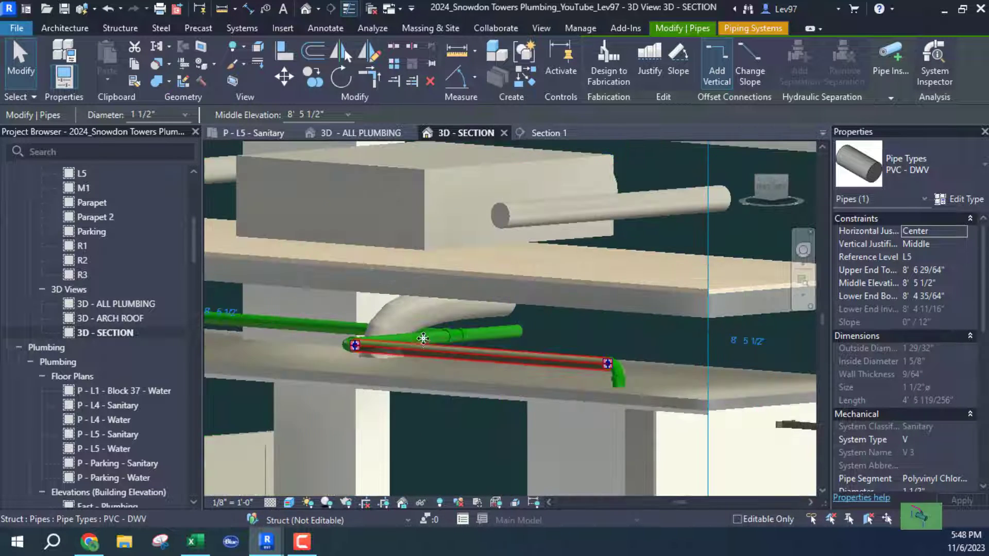
{"action": "left_click", "coordinate": [431, 334]}
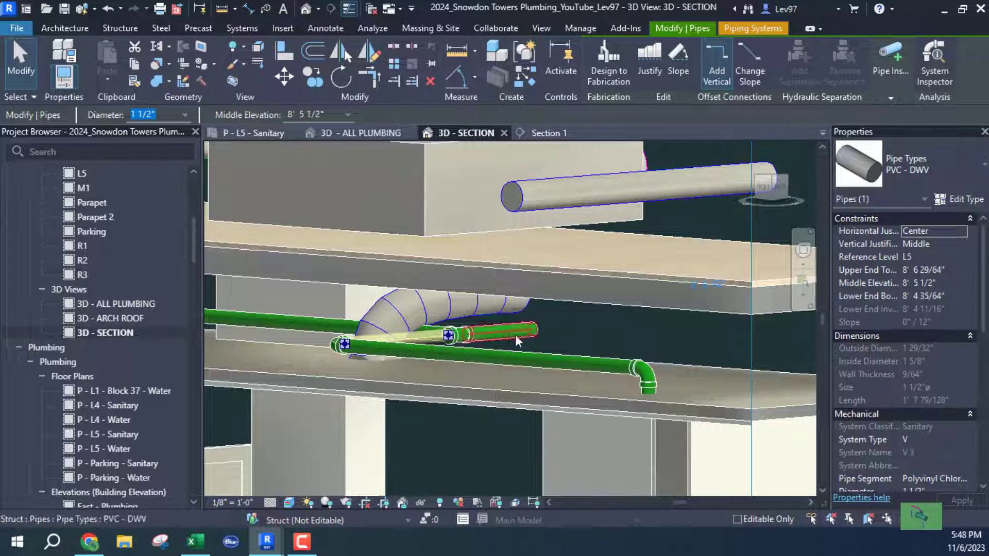
{"action": "middle_click_drag", "start_coordinate": [549, 332], "coordinate": [665, 347], "text": "shift"}
{"action": "middle_click_drag", "start_coordinate": [440, 306], "coordinate": [564, 294]}
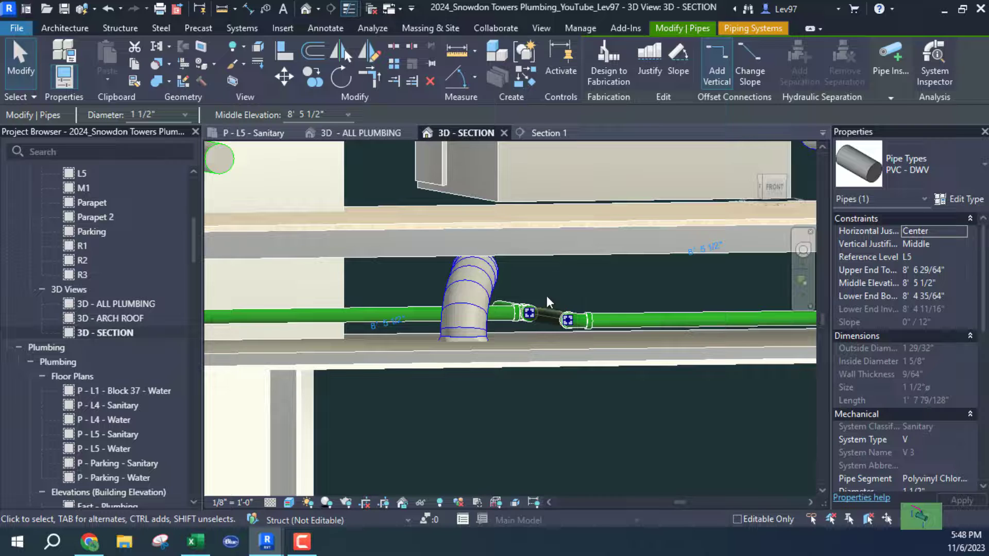
{"action": "scroll", "coordinate": [541, 296], "scroll_direction": "up", "scroll_amount": 2}
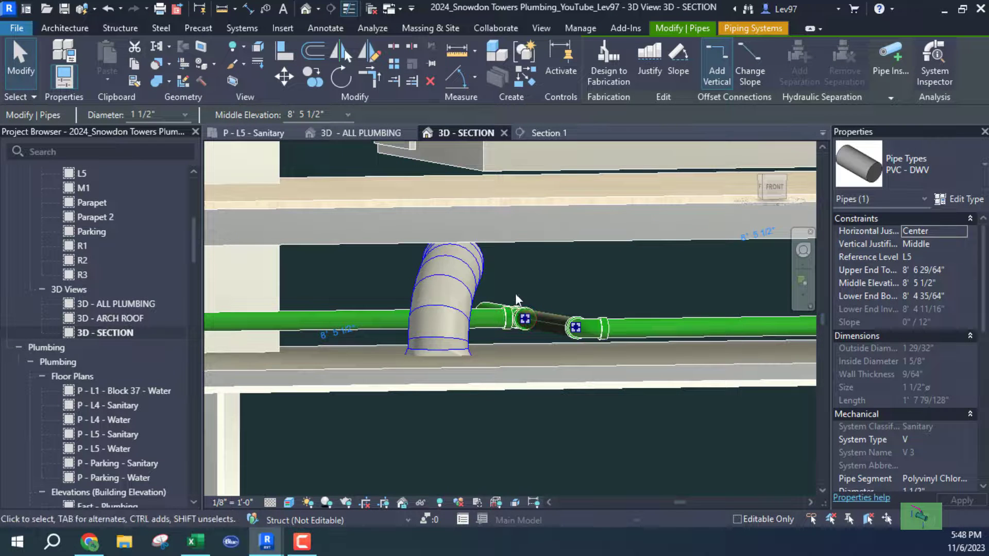
Hide the Snowdon Towers Sample HVAC.rvt link in the P - L5 - Sanitary floor plan.
{"action": "left_click", "coordinate": [274, 138]}
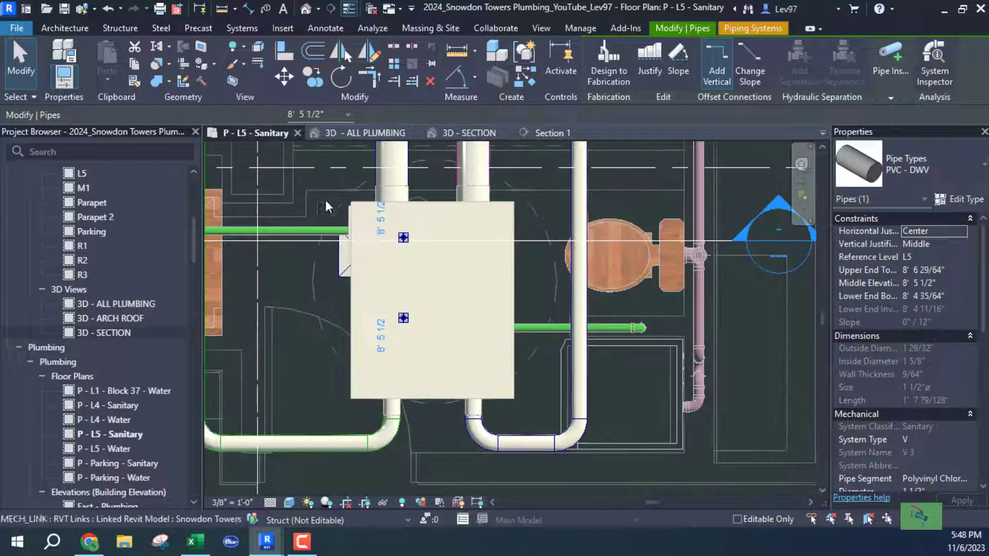
{"action": "left_click", "coordinate": [297, 230]}
{"action": "left_click", "coordinate": [308, 292]}
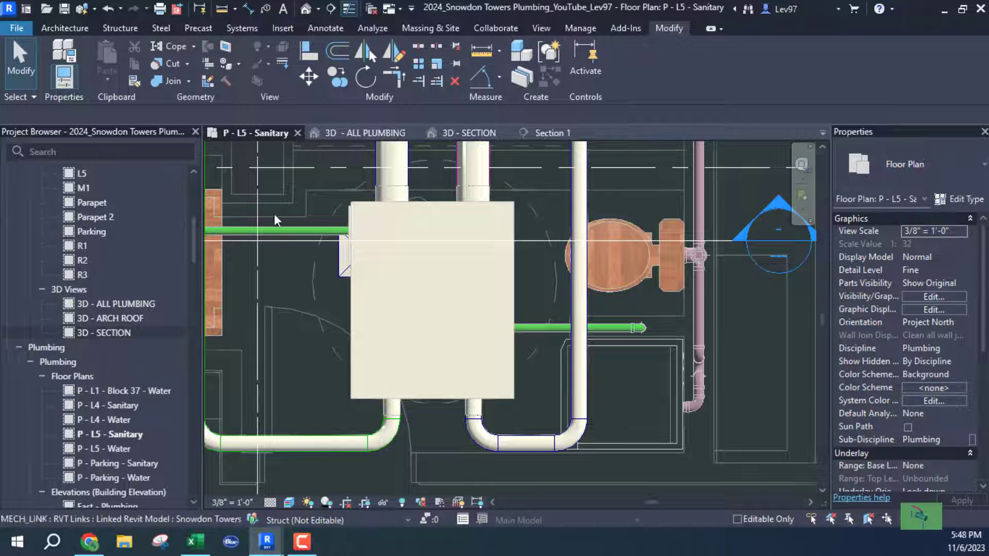
{"action": "left_click", "coordinate": [298, 229]}
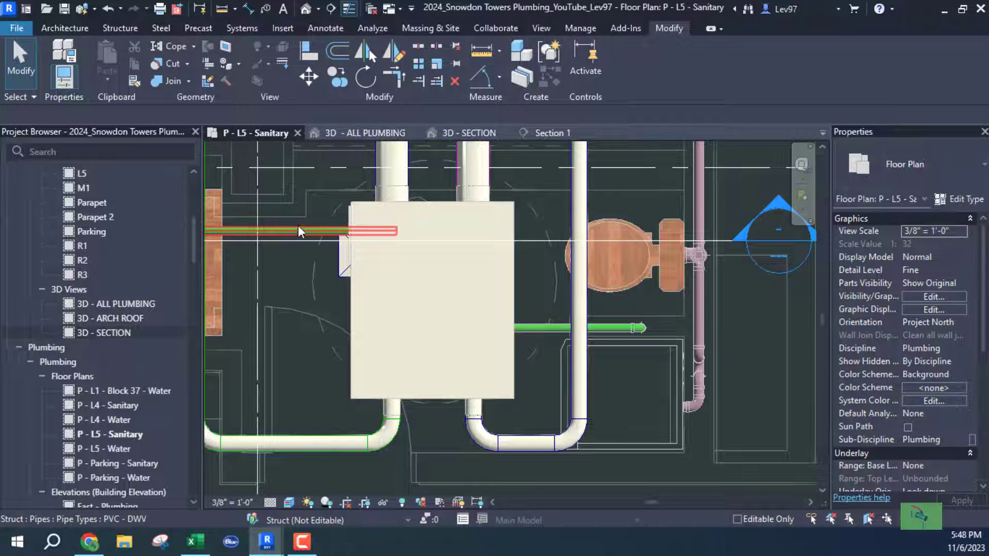
{"action": "left_click", "coordinate": [305, 265]}
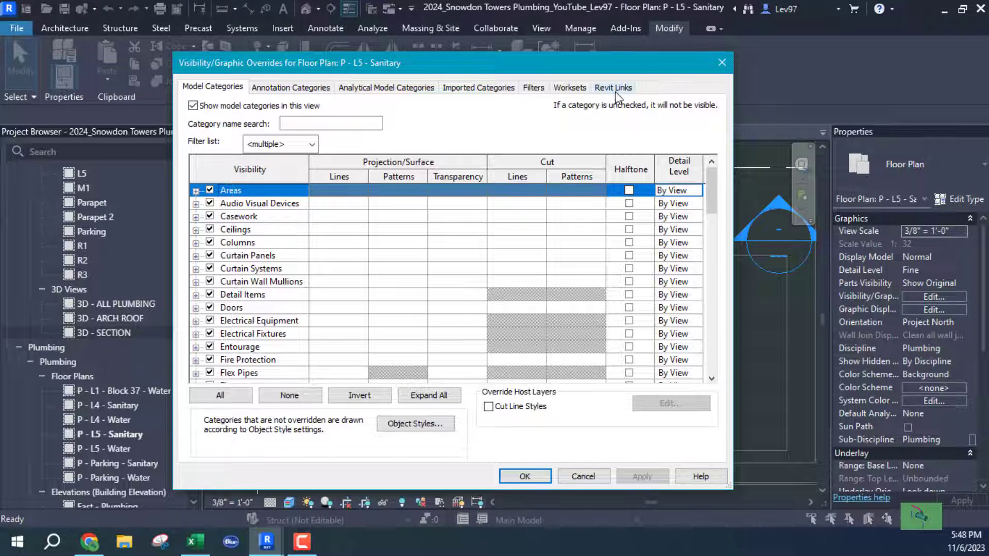
{"action": "left_click", "coordinate": [613, 88]}
{"action": "left_click", "coordinate": [209, 165]}
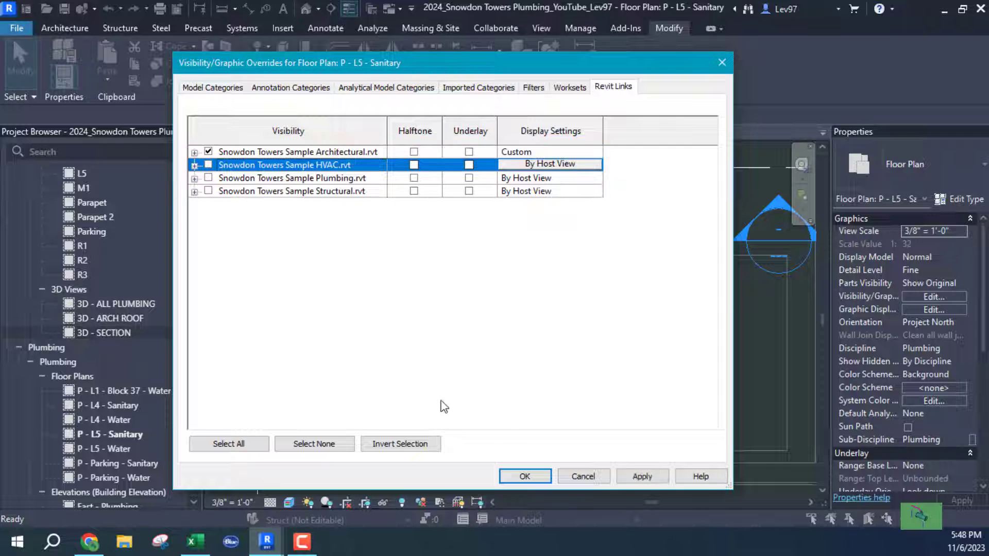
{"action": "left_click", "coordinate": [532, 477]}
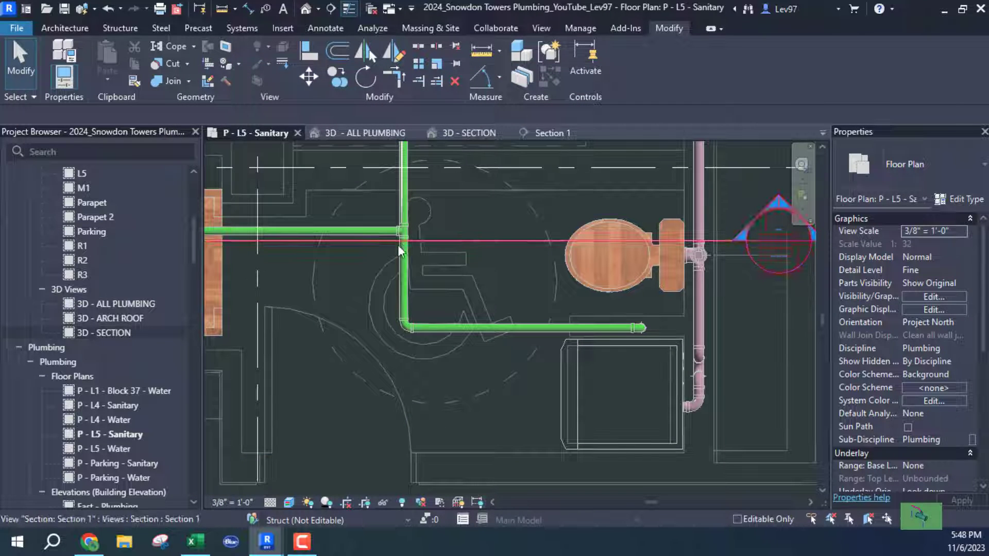
Select the horizontal vent branch in the plan and examine its path past the HVAC elbow in the 3D - SECTION view.
{"action": "left_click", "coordinate": [384, 230]}
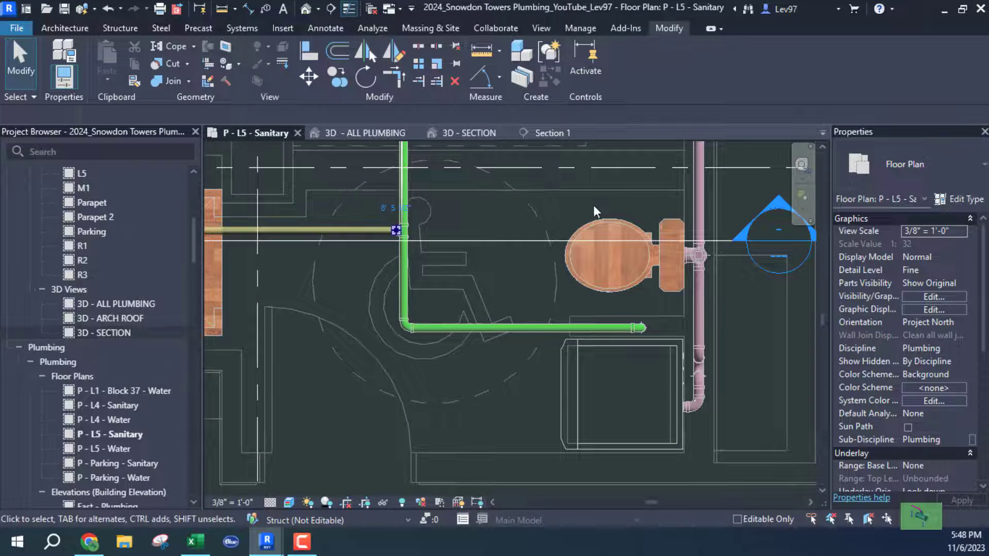
{"action": "left_click", "coordinate": [468, 133]}
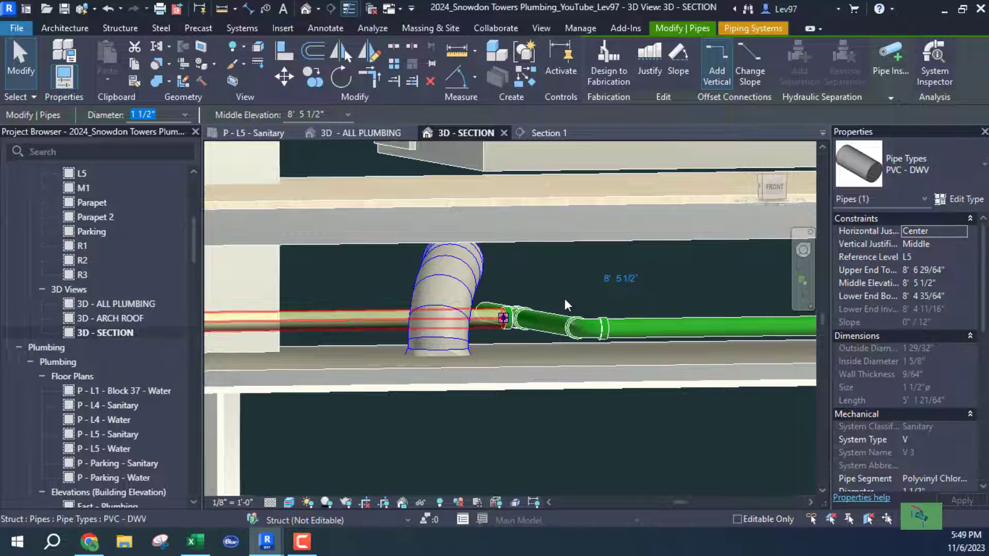
{"action": "middle_click_drag", "start_coordinate": [565, 299], "coordinate": [459, 334], "text": "shift"}
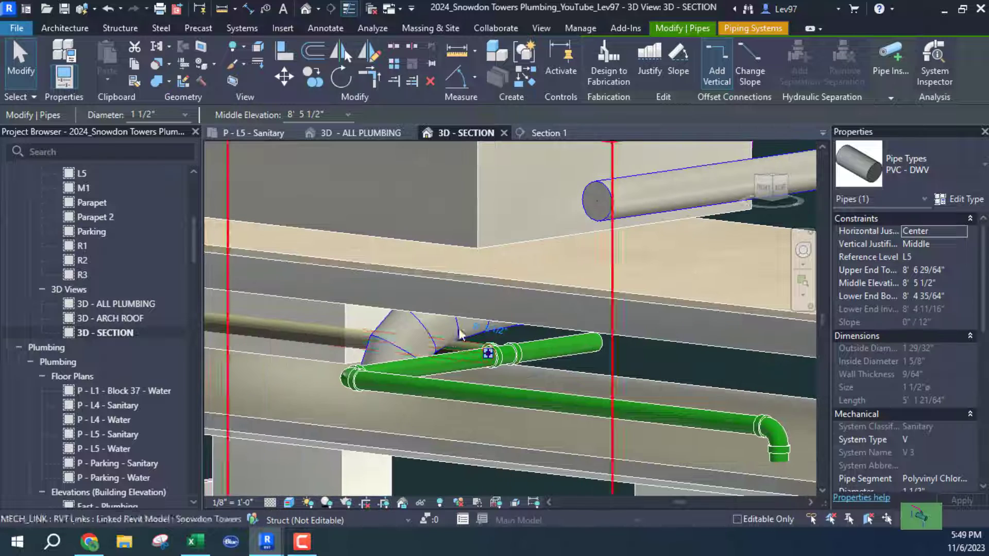
{"action": "middle_click_drag", "start_coordinate": [521, 378], "coordinate": [545, 360], "text": "shift"}
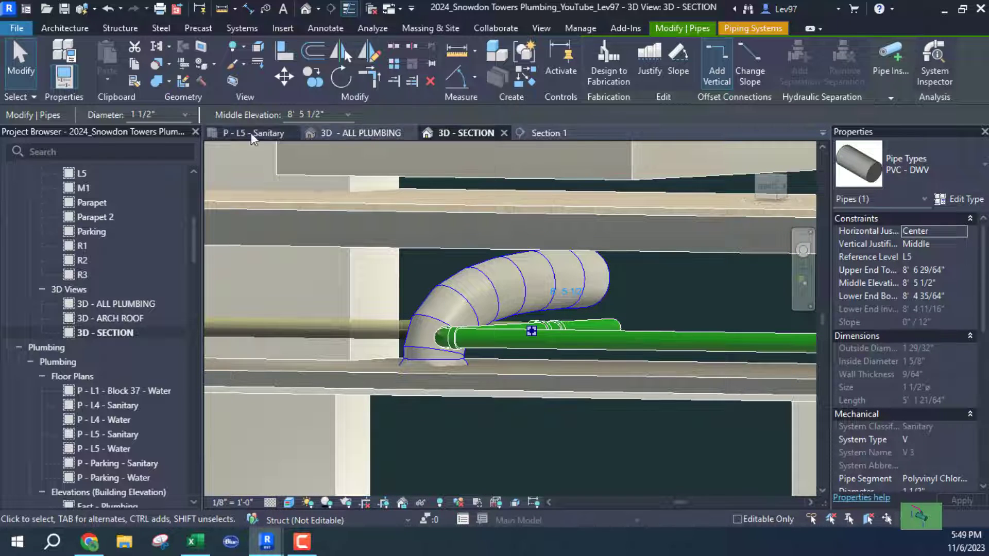
{"action": "left_click", "coordinate": [264, 133]}
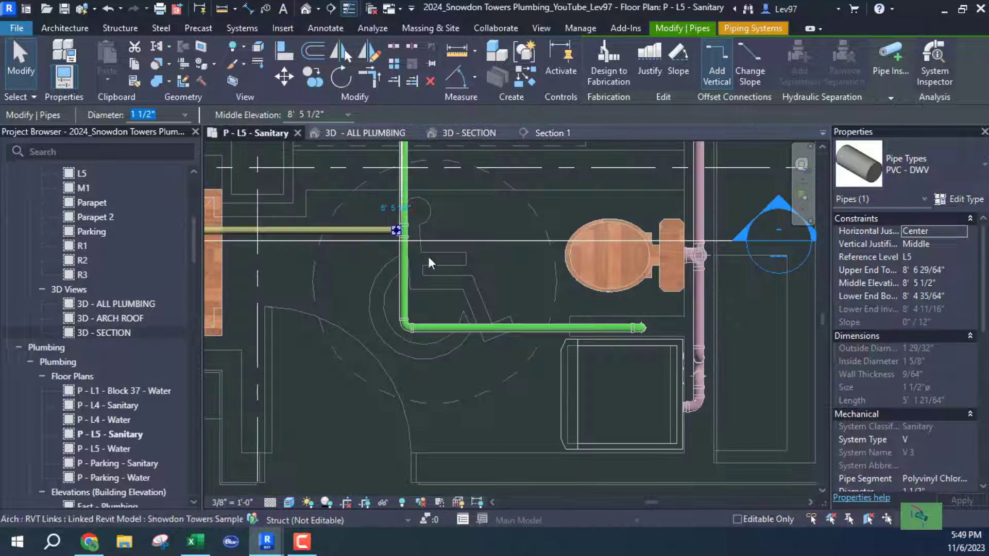
Examine in the P - L5 - Sanitary plan how the kitchen sink and shower vents join the horizontal vent run.
{"action": "middle_click_drag", "start_coordinate": [562, 255], "coordinate": [627, 285]}
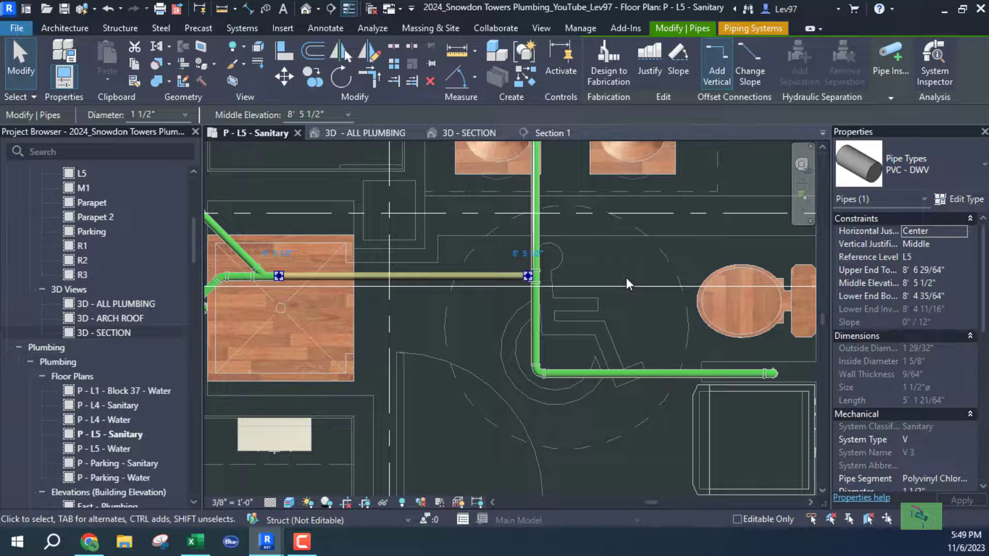
{"action": "middle_click_drag", "start_coordinate": [304, 315], "coordinate": [500, 318]}
{"action": "scroll", "coordinate": [436, 288], "scroll_direction": "up", "scroll_amount": 2}
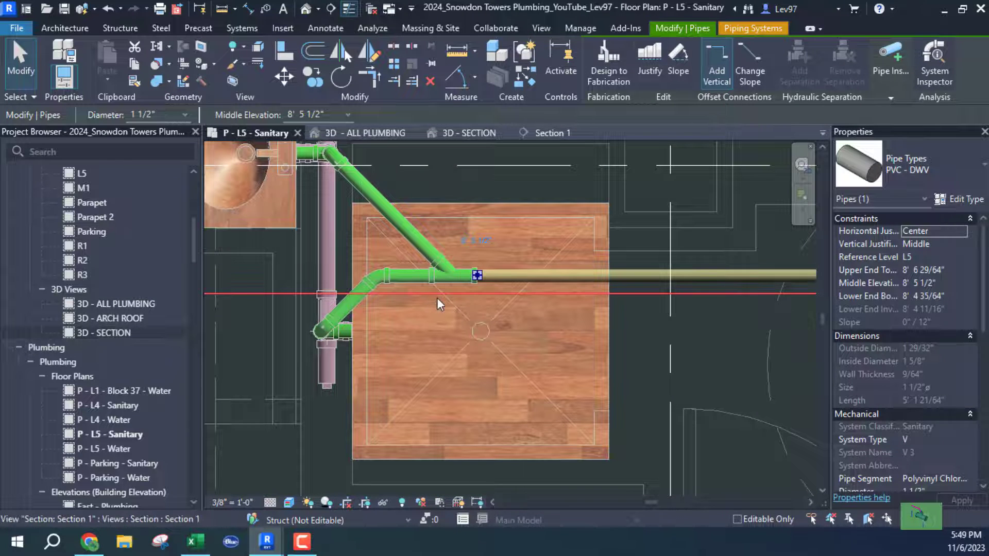
{"action": "scroll", "coordinate": [437, 298], "scroll_direction": "down", "scroll_amount": 2}
{"action": "left_click", "coordinate": [274, 250]}
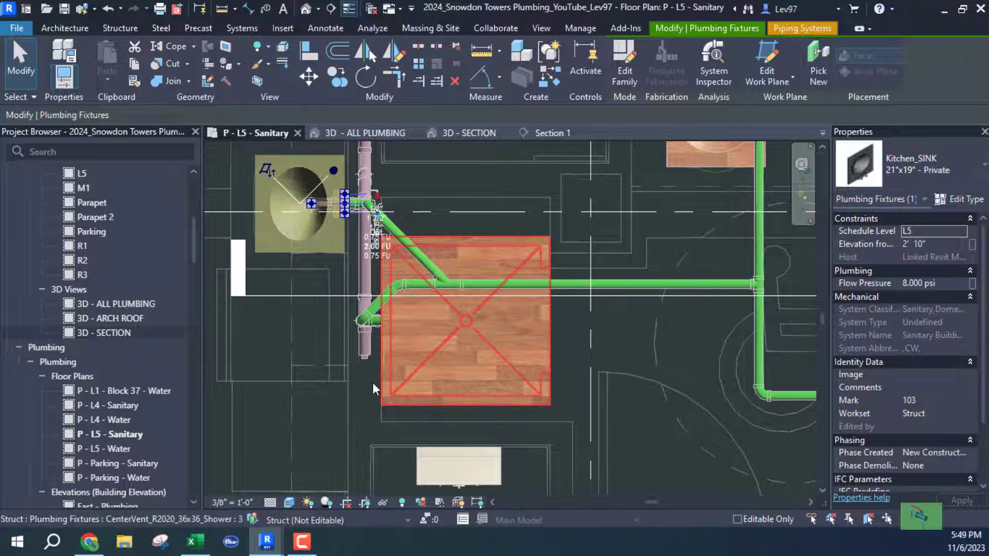
{"action": "left_click", "coordinate": [390, 402]}
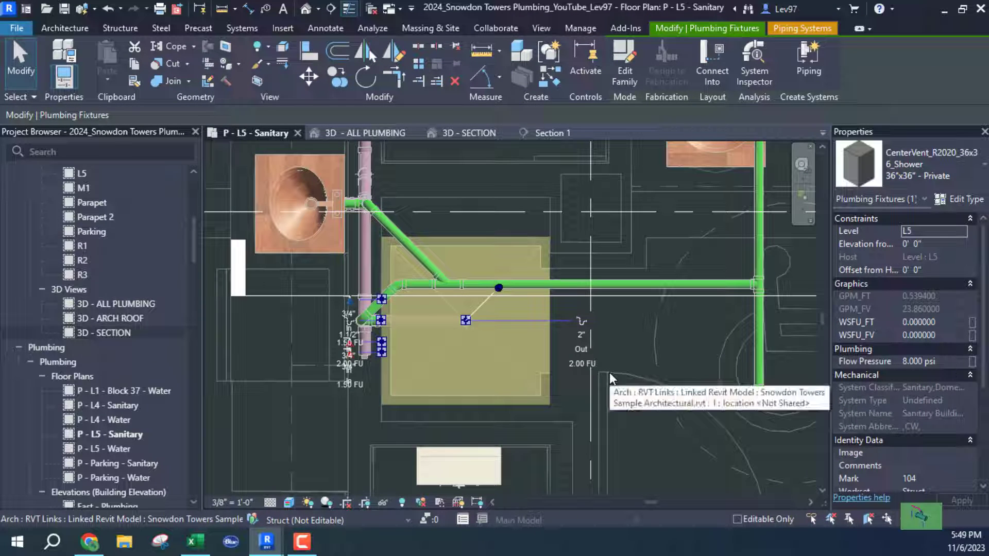
{"action": "left_click", "coordinate": [663, 337]}
{"action": "middle_click_drag", "start_coordinate": [685, 342], "coordinate": [671, 368]}
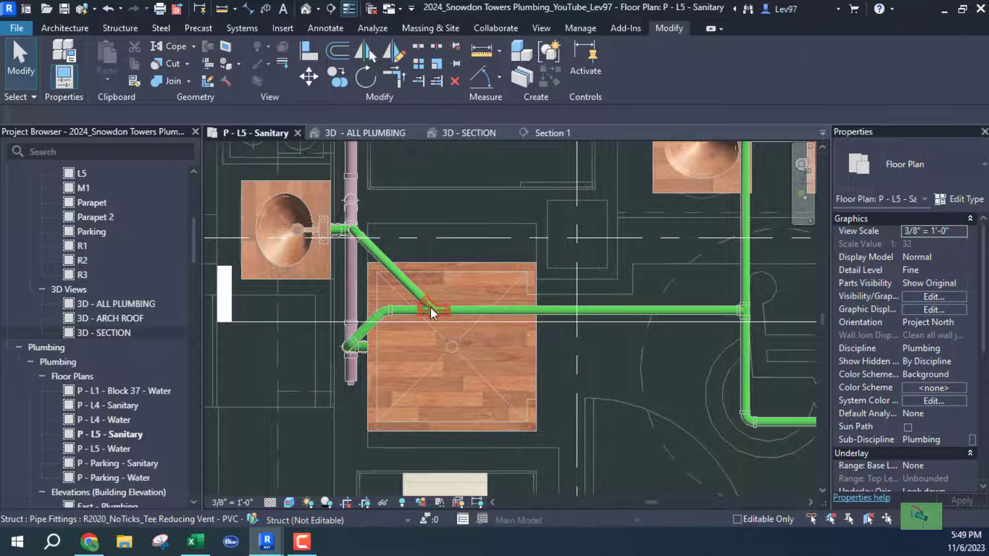
{"action": "scroll", "coordinate": [430, 309], "scroll_direction": "up", "scroll_amount": 1}
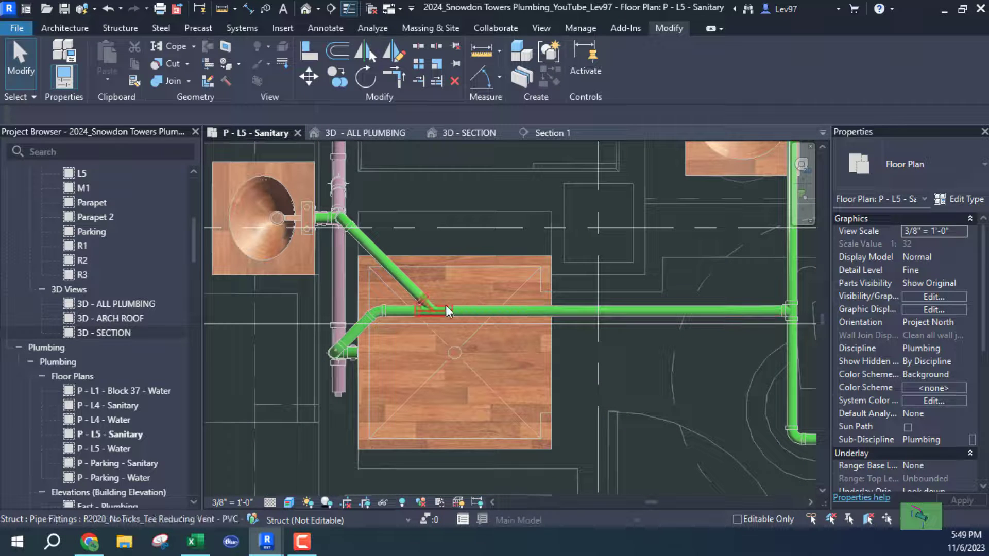
Try to nudge the horizontal 1 1/2" vent slightly towards the sink side in the plan.
{"action": "left_click", "coordinate": [673, 311]}
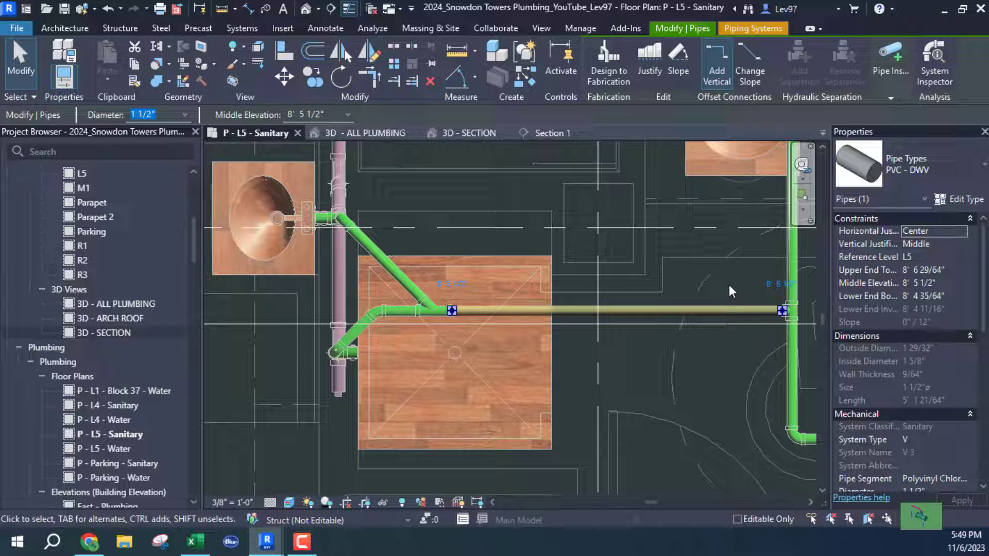
{"action": "key", "text": "Up"}
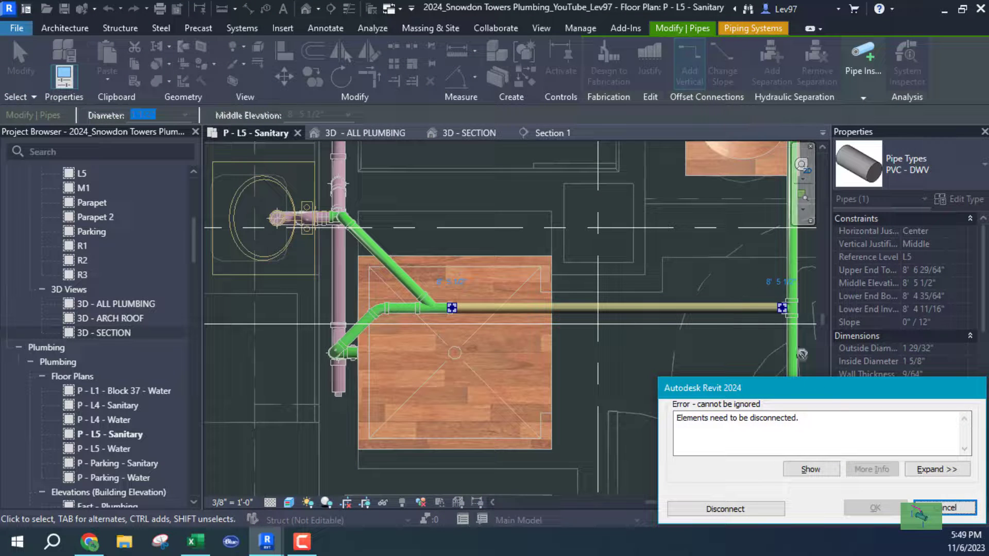
{"action": "left_click", "coordinate": [943, 512]}
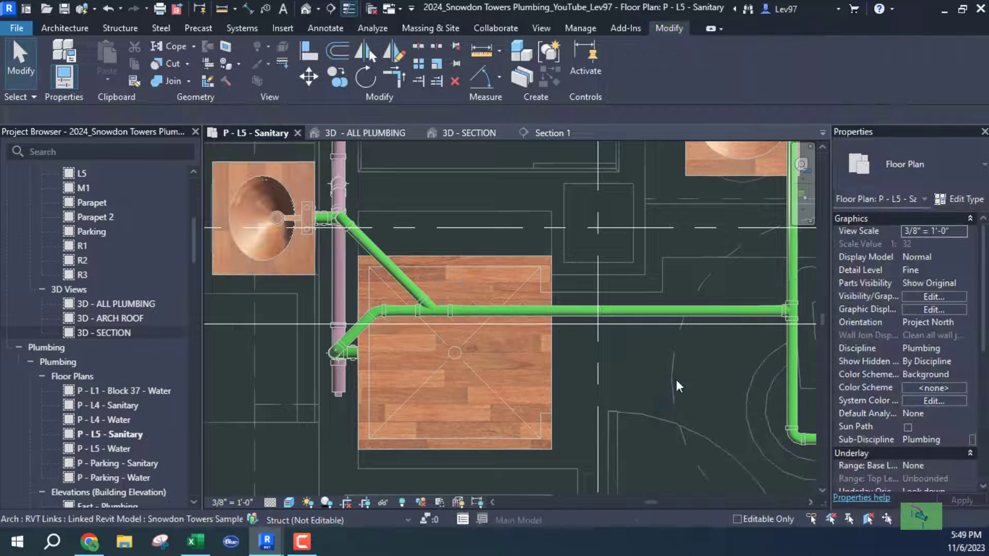
Split the diagonal kitchen sink vent about midway between its elbow and the reducing vent tee.
{"action": "middle_click_drag", "start_coordinate": [690, 375], "coordinate": [755, 372]}
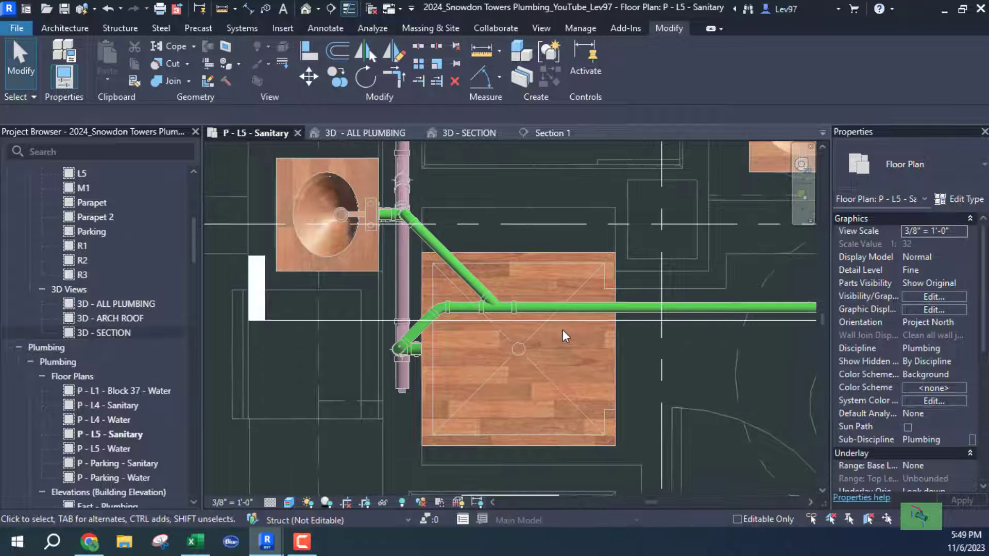
{"action": "scroll", "coordinate": [471, 268], "scroll_direction": "up", "scroll_amount": 2}
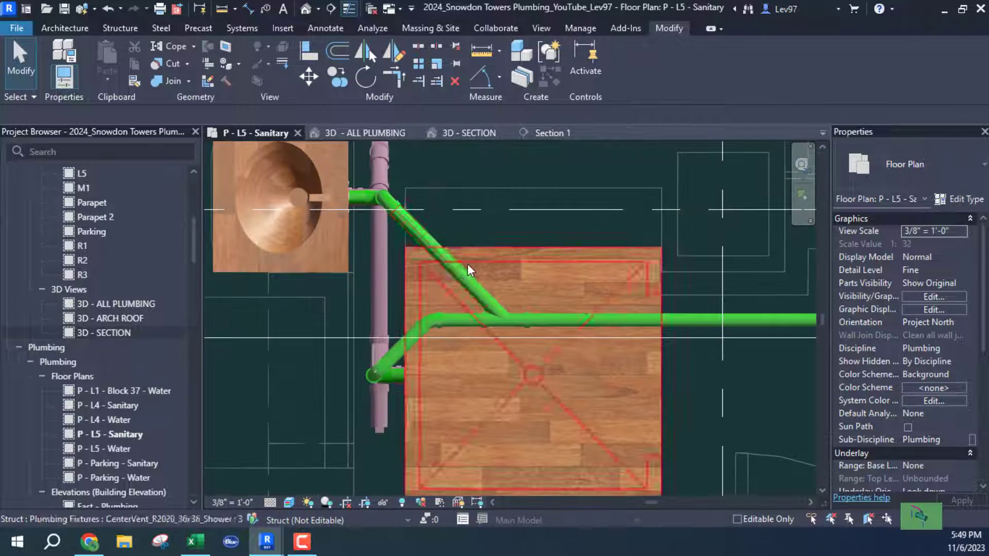
{"action": "left_click", "coordinate": [417, 47]}
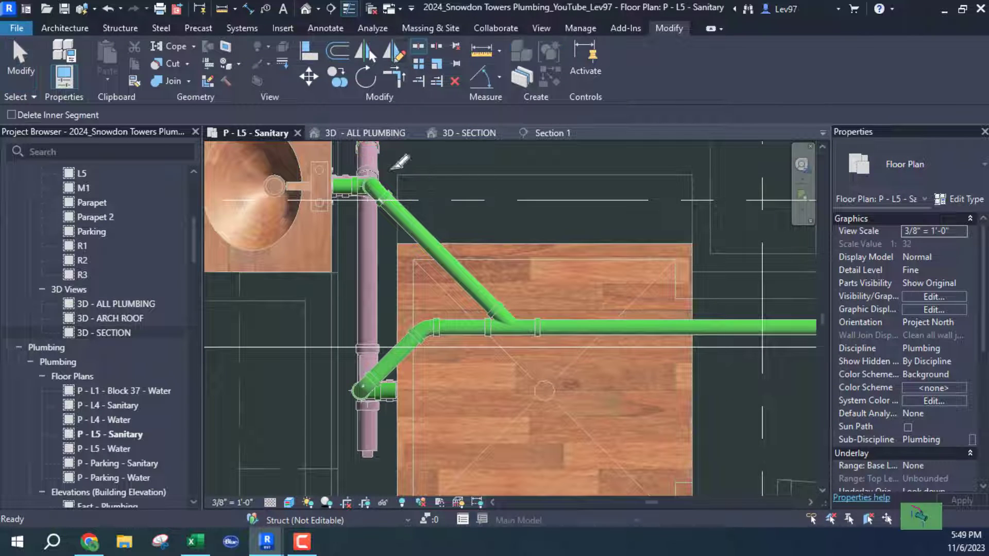
{"action": "left_click", "coordinate": [446, 233]}
{"action": "key", "text": "Escape"}
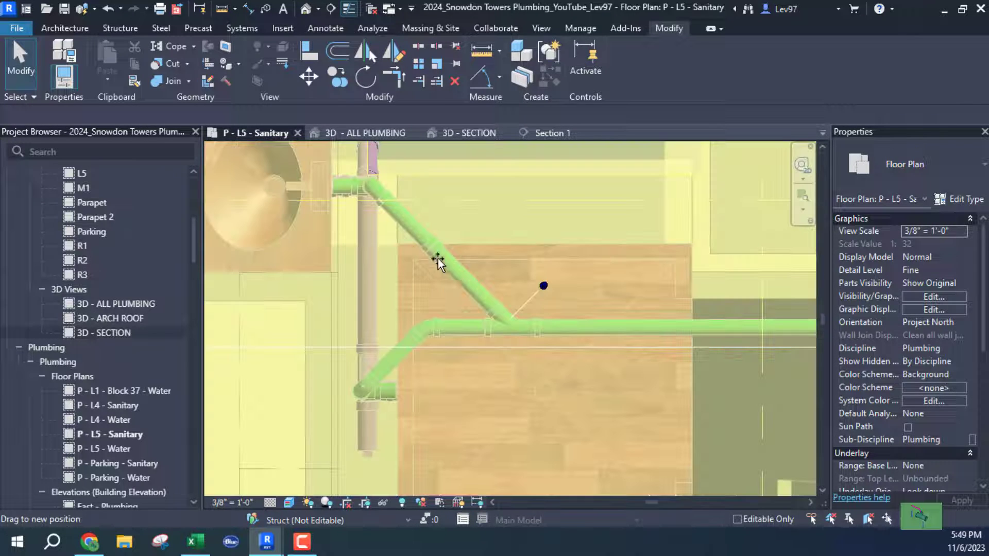
{"action": "left_click", "coordinate": [431, 277]}
{"action": "key", "text": "Escape"}
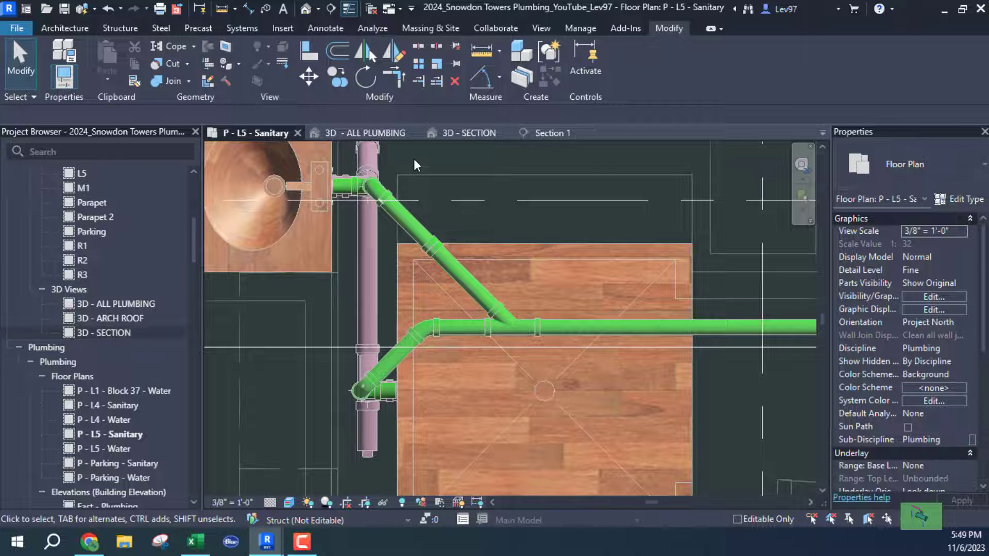
Delete the union at the split and the diagonal pipe segment between it and the reducing vent tee.
{"action": "left_click_drag", "start_coordinate": [413, 156], "coordinate": [468, 273]}
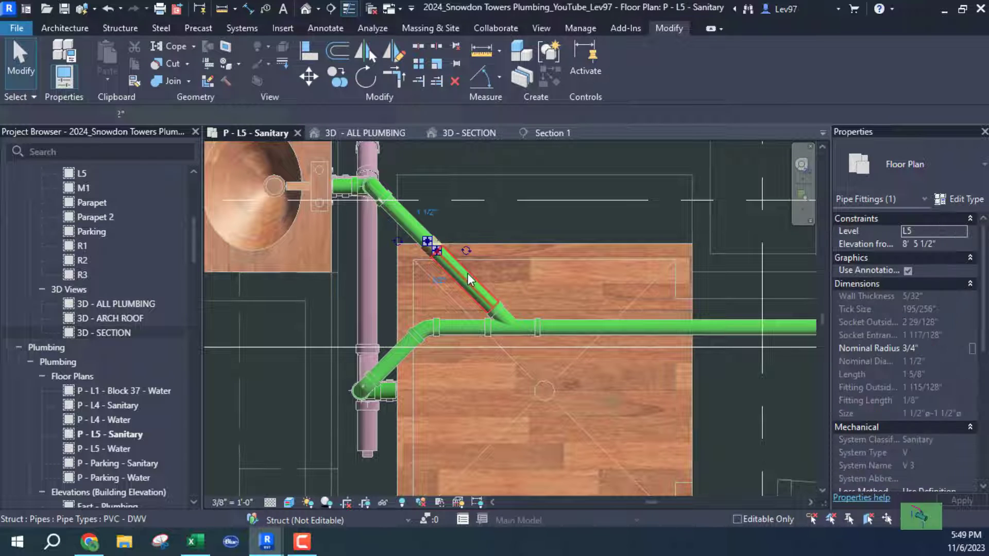
{"action": "key", "text": "Delete"}
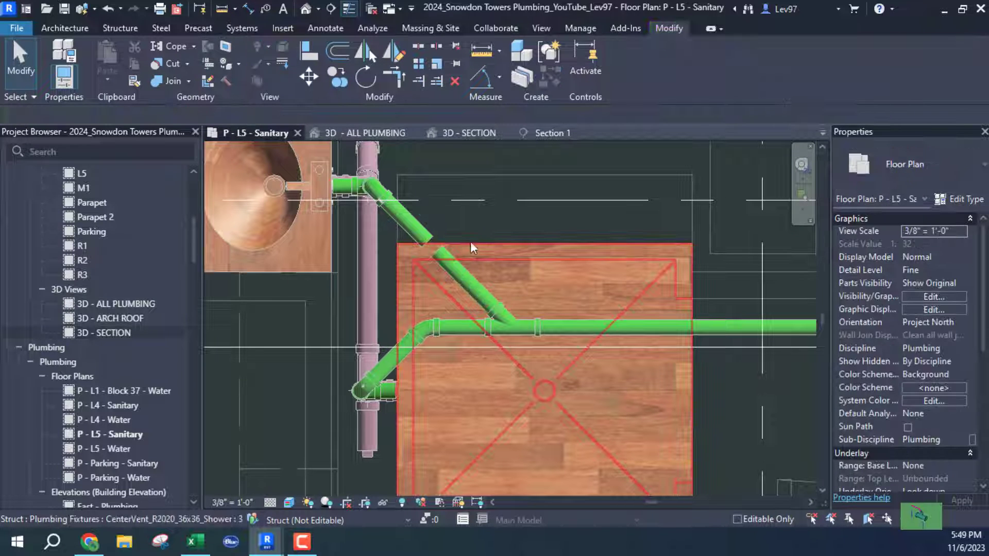
{"action": "left_click", "coordinate": [462, 270]}
{"action": "key", "text": "Delete"}
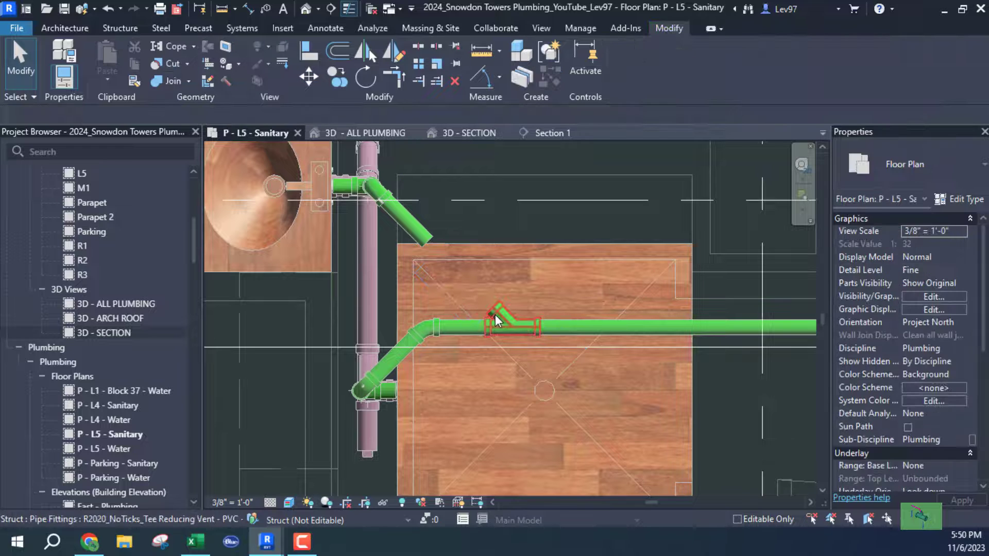
Delete the unconnected reducing vent tee from the horizontal vent pipe above the shower.
{"action": "left_click", "coordinate": [496, 314]}
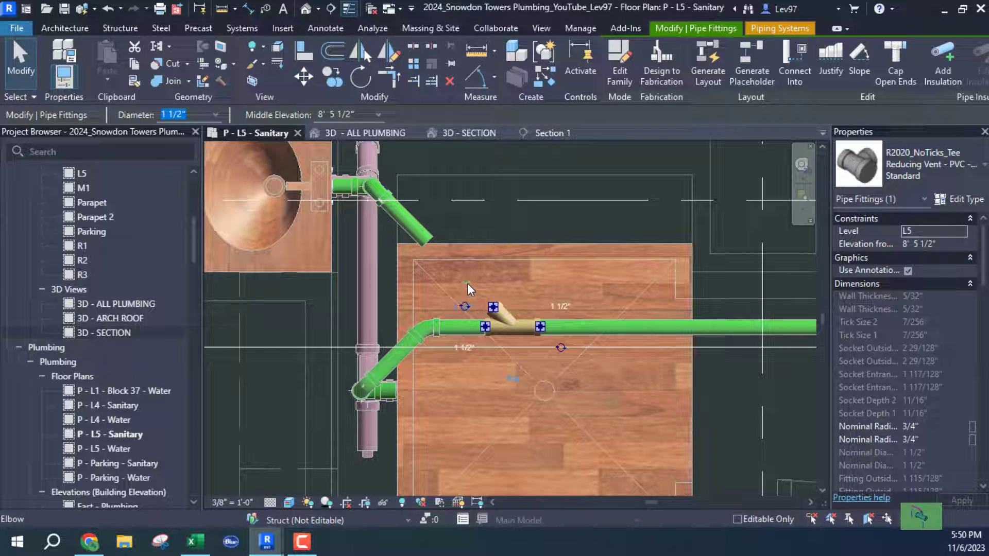
{"action": "key", "text": "Delete"}
{"action": "scroll", "coordinate": [728, 389], "scroll_direction": "down", "scroll_amount": 2}
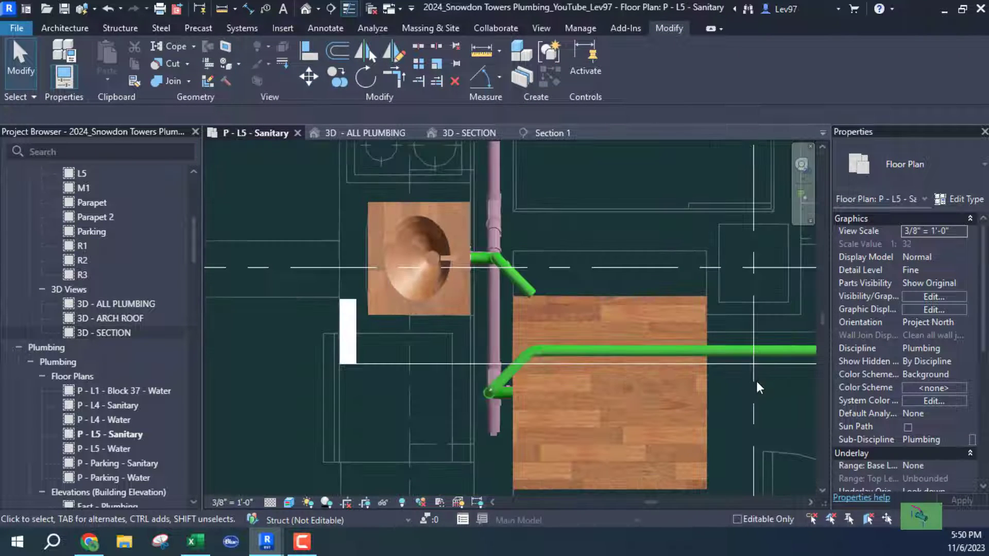
Nudge the horizontal vent pipe between the shower and the vertical vent run slightly upward in plan.
{"action": "middle_click_drag", "start_coordinate": [756, 379], "coordinate": [552, 289]}
{"action": "left_click", "coordinate": [558, 294]}
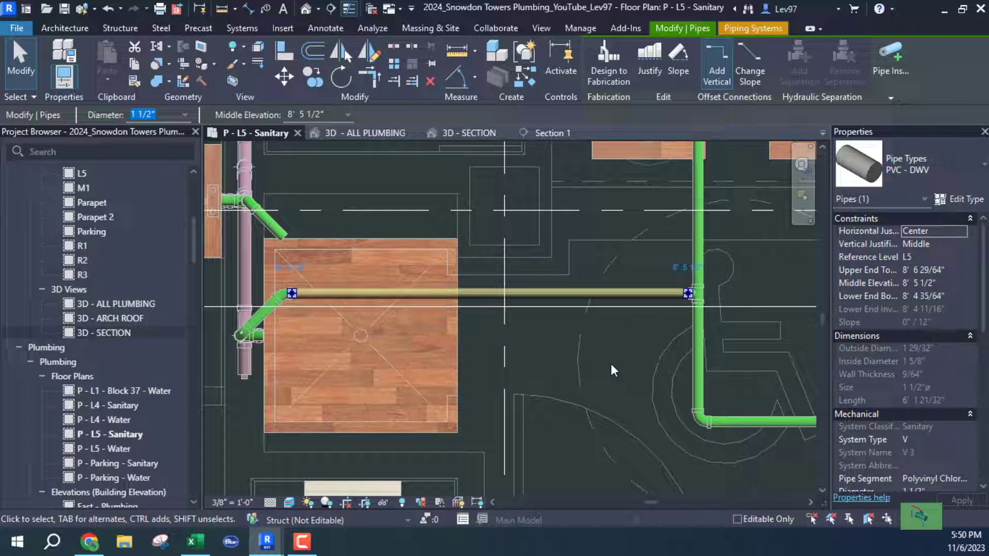
{"action": "key", "text": "Up"}
{"action": "key", "text": "Up"}
{"action": "key", "text": "Up"}
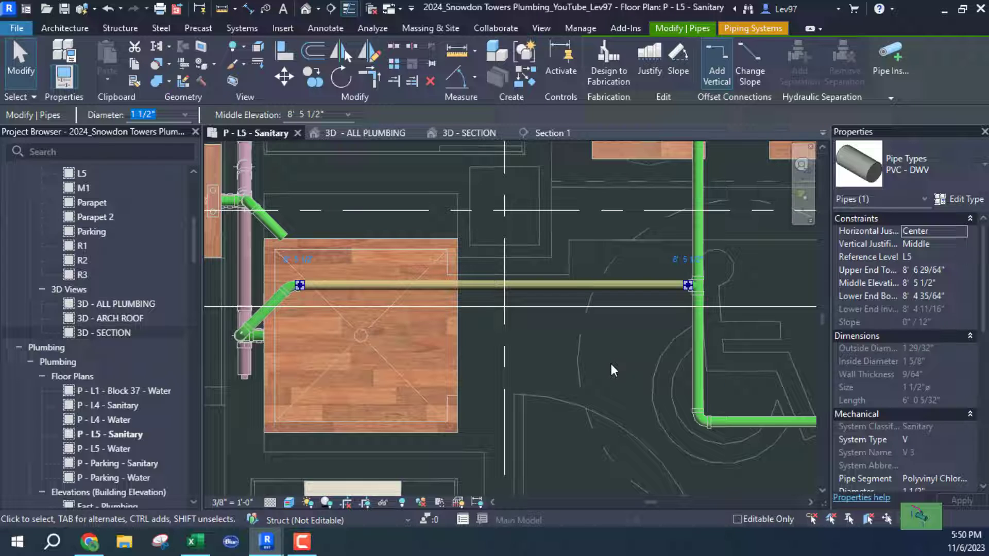
{"action": "key", "text": "Up"}
{"action": "key", "text": "Down"}
{"action": "left_click", "coordinate": [597, 329]}
Extend the sink's diagonal vent pipe to meet the horizontal vent pipe with Trim/Extend Single Element.
{"action": "middle_click_drag", "start_coordinate": [432, 237], "coordinate": [490, 247]}
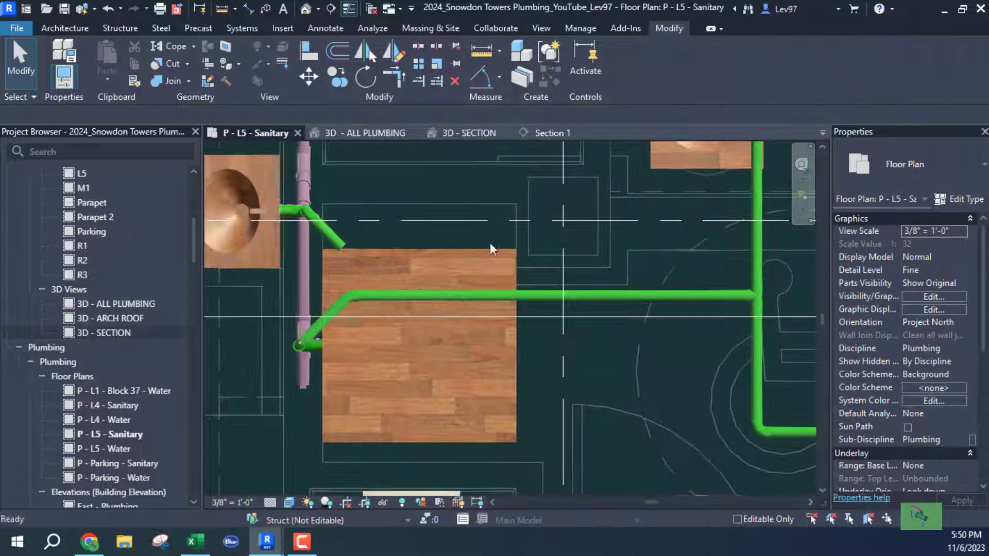
{"action": "left_click", "coordinate": [416, 80]}
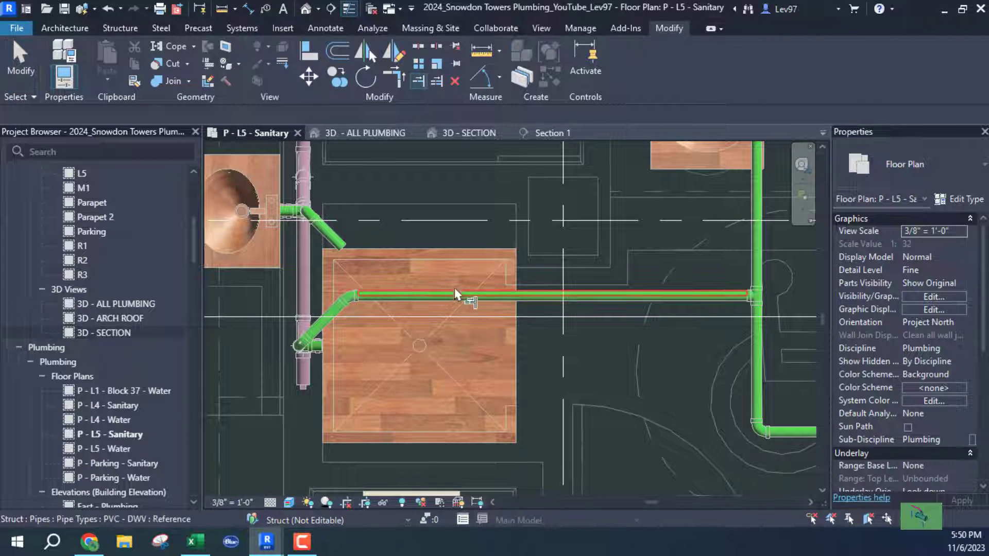
{"action": "left_click", "coordinate": [427, 302]}
{"action": "key", "text": "Escape"}
{"action": "scroll", "coordinate": [315, 291], "scroll_direction": "up", "scroll_amount": 3}
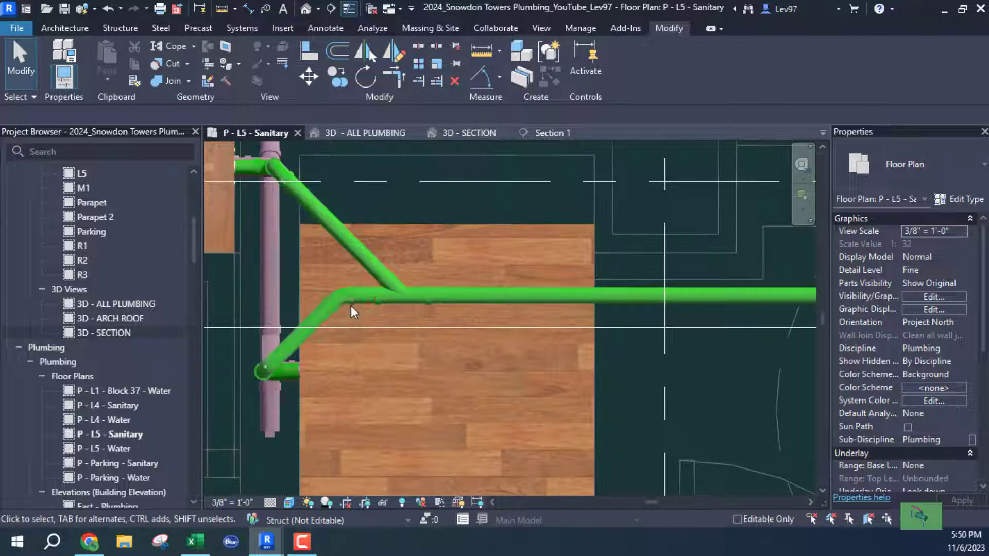
{"action": "scroll", "coordinate": [351, 305], "scroll_direction": "up", "scroll_amount": 4}
{"action": "scroll", "coordinate": [445, 342], "scroll_direction": "down", "scroll_amount": 3}
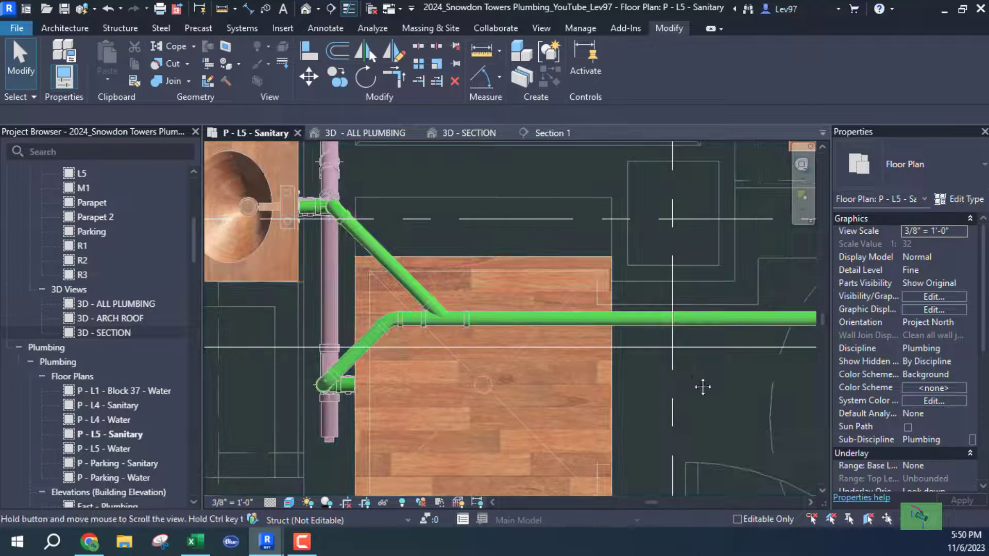
Check the horizontal vent pipe's route in the 3D - SECTION view and in the P - L5 - Sanitary plan.
{"action": "middle_click_drag", "start_coordinate": [702, 385], "coordinate": [459, 362]}
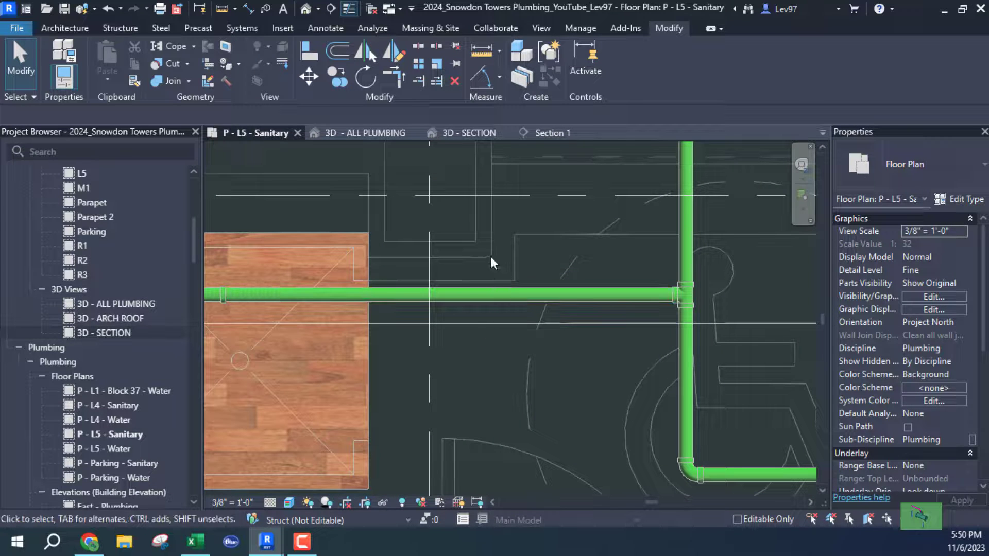
{"action": "left_click", "coordinate": [518, 295]}
{"action": "left_click", "coordinate": [475, 134]}
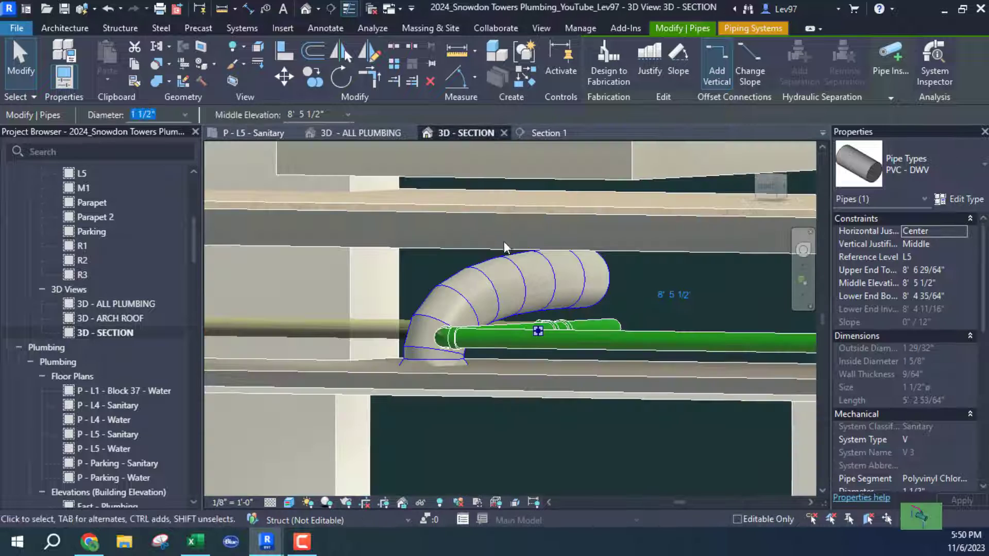
{"action": "middle_click_drag", "start_coordinate": [613, 304], "coordinate": [475, 466], "text": "shift"}
{"action": "scroll", "coordinate": [448, 318], "scroll_direction": "up", "scroll_amount": 3}
{"action": "left_click", "coordinate": [263, 133]}
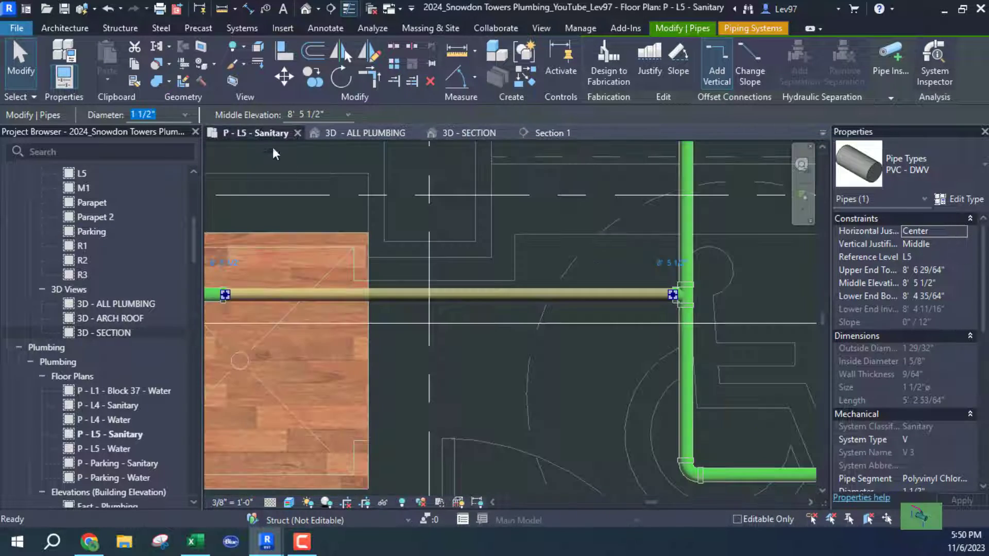
{"action": "middle_click_drag", "start_coordinate": [540, 382], "coordinate": [521, 404]}
{"action": "scroll", "coordinate": [520, 404], "scroll_direction": "down", "scroll_amount": 2}
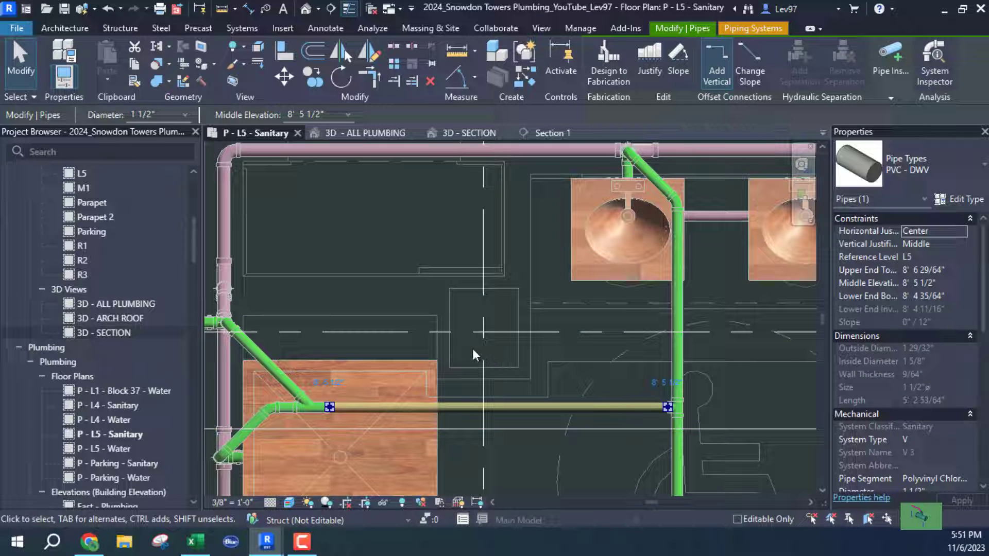
In the 3D - SECTION view, hide the linked Snowdon Towers Sample Architectural and HVAC models.
{"action": "left_click", "coordinate": [455, 133]}
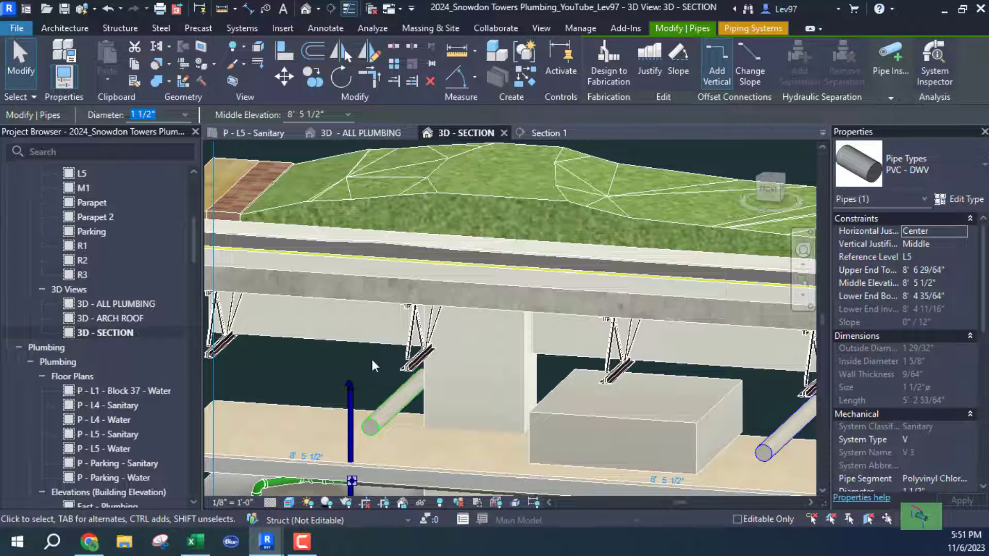
{"action": "mouse_move", "coordinate": [374, 365]}
{"action": "middle_mouse_down"}
{"action": "mouse_move", "coordinate": [399, 335]}
{"action": "mouse_move", "coordinate": [391, 360]}
{"action": "middle_mouse_up"}
{"action": "middle_click_drag", "start_coordinate": [431, 400], "coordinate": [413, 342]}
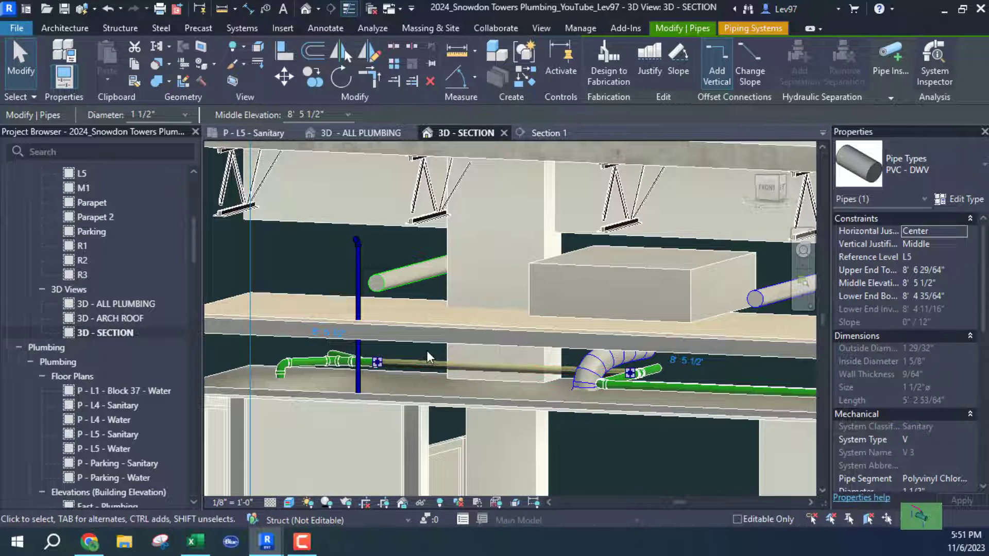
{"action": "key", "text": "v"}
{"action": "key", "text": "v"}
{"action": "left_click", "coordinate": [615, 89]}
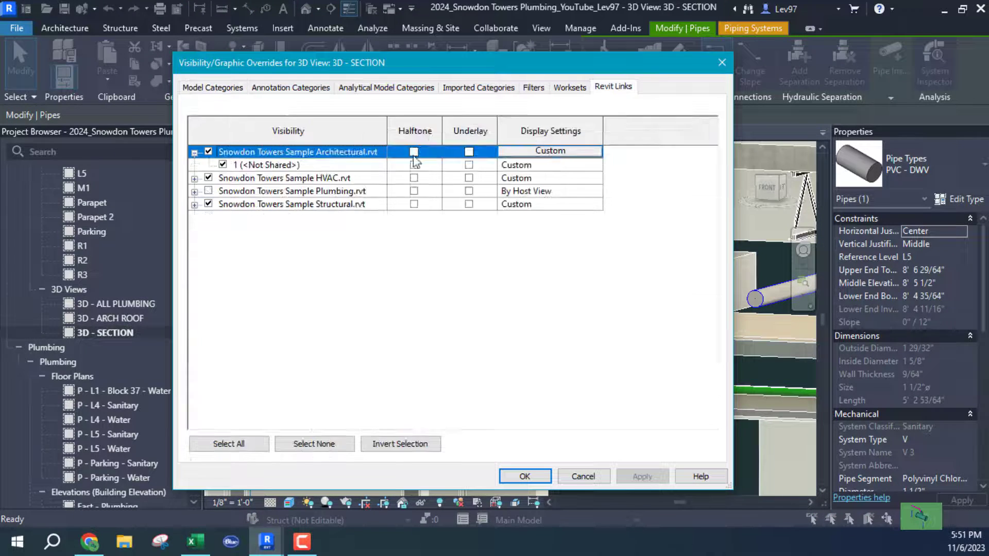
{"action": "left_click", "coordinate": [208, 178]}
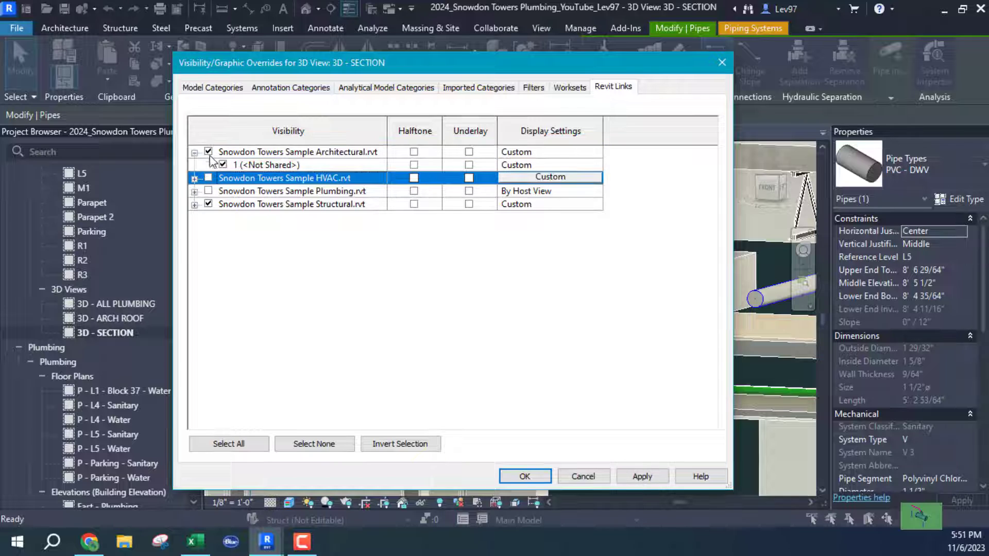
{"action": "left_click", "coordinate": [209, 152]}
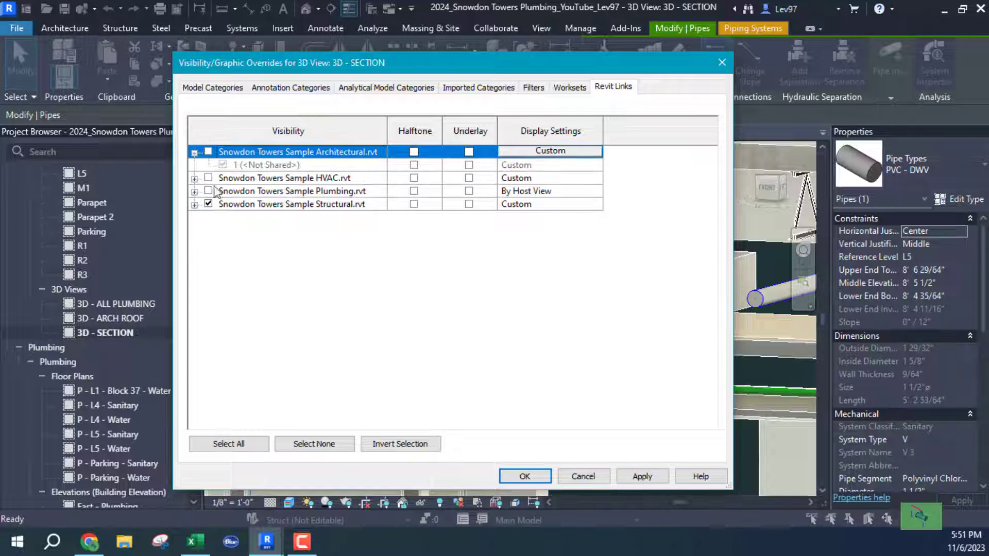
{"action": "left_click", "coordinate": [539, 477]}
{"action": "left_click", "coordinate": [550, 466]}
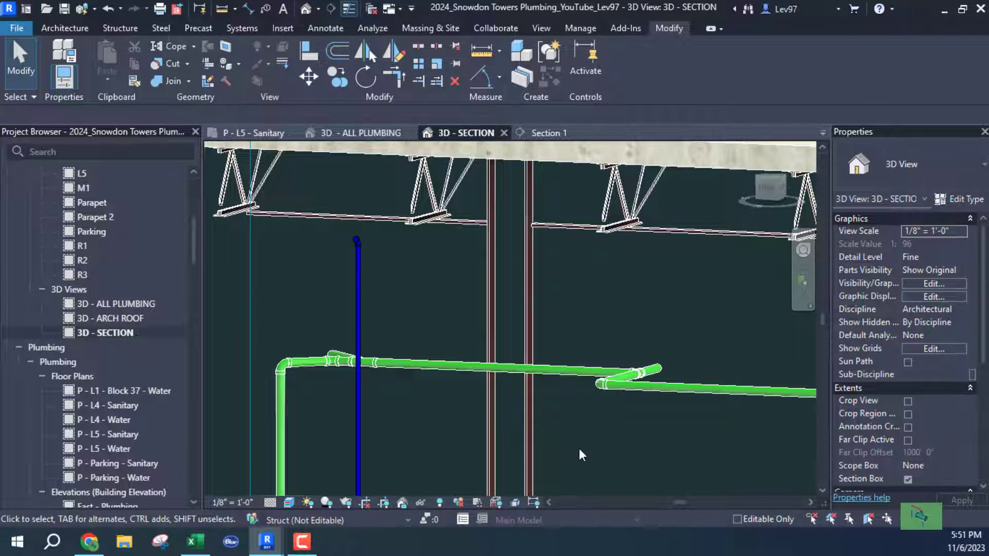
Enable selection of linked elements and select the structural column beside the horizontal vent pipe.
{"action": "middle_click_drag", "start_coordinate": [579, 448], "coordinate": [546, 474], "text": "shift"}
{"action": "scroll", "coordinate": [582, 341], "scroll_direction": "up", "scroll_amount": 3}
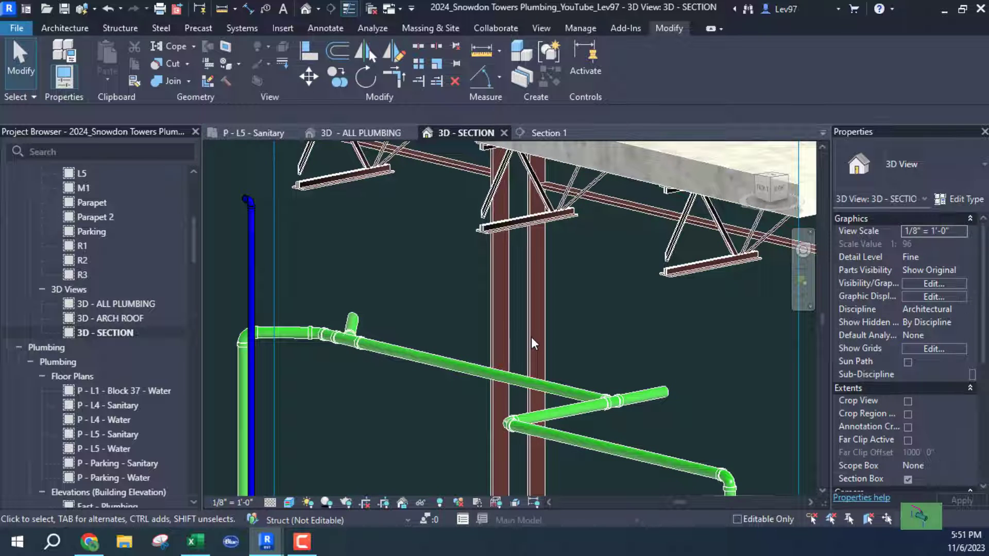
{"action": "left_click", "coordinate": [813, 518]}
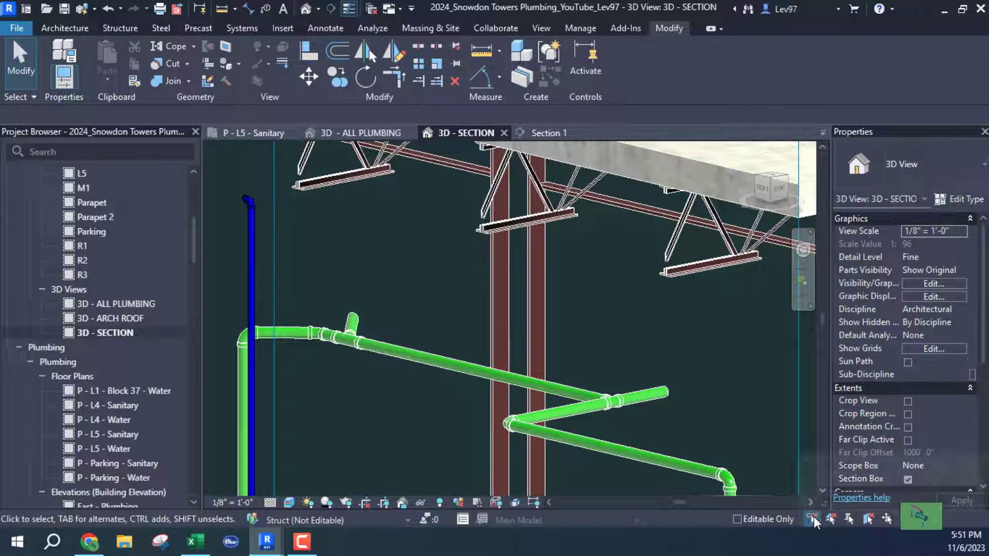
{"action": "left_click", "coordinate": [531, 337]}
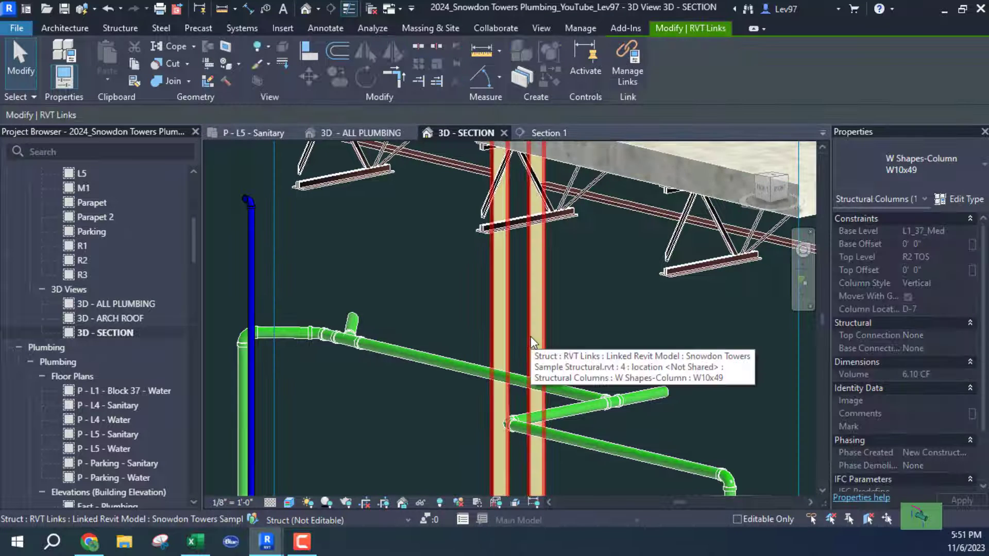
Examine the selected column's clearance from the vent pipes in 3D from several angles.
{"action": "scroll", "coordinate": [597, 329], "scroll_direction": "down", "scroll_amount": 5}
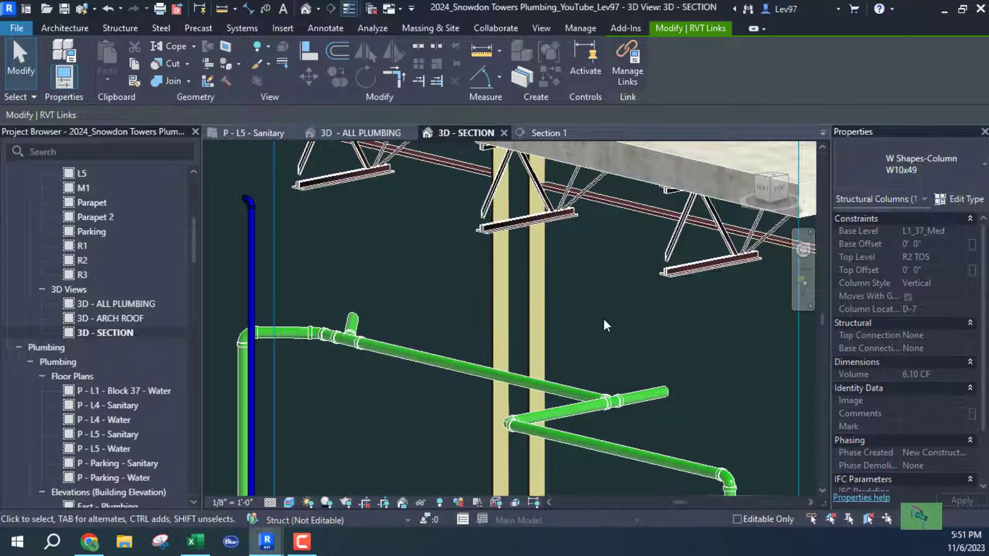
{"action": "middle_click_drag", "start_coordinate": [586, 427], "coordinate": [657, 317], "text": "shift"}
{"action": "scroll", "coordinate": [647, 435], "scroll_direction": "down", "scroll_amount": 7}
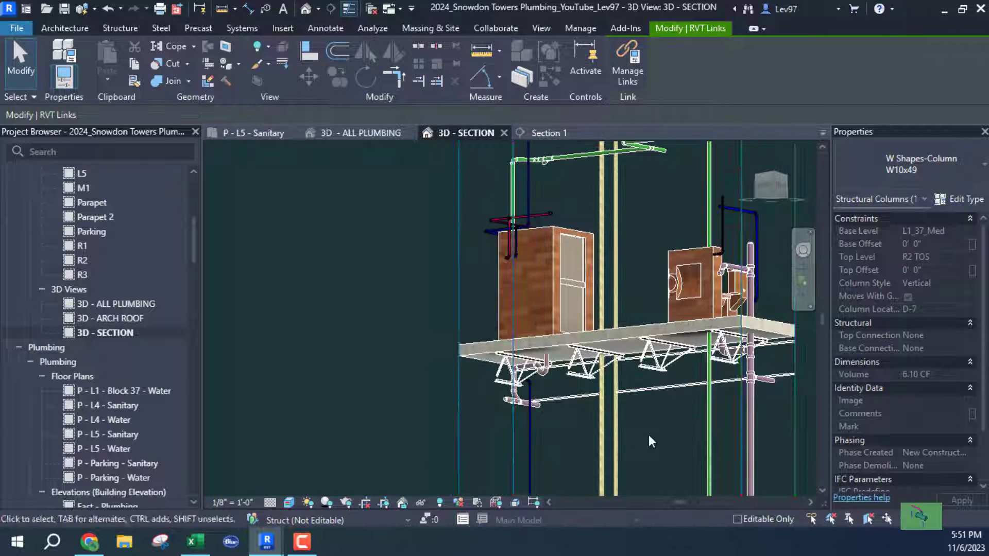
{"action": "scroll", "coordinate": [638, 360], "scroll_direction": "up", "scroll_amount": 8}
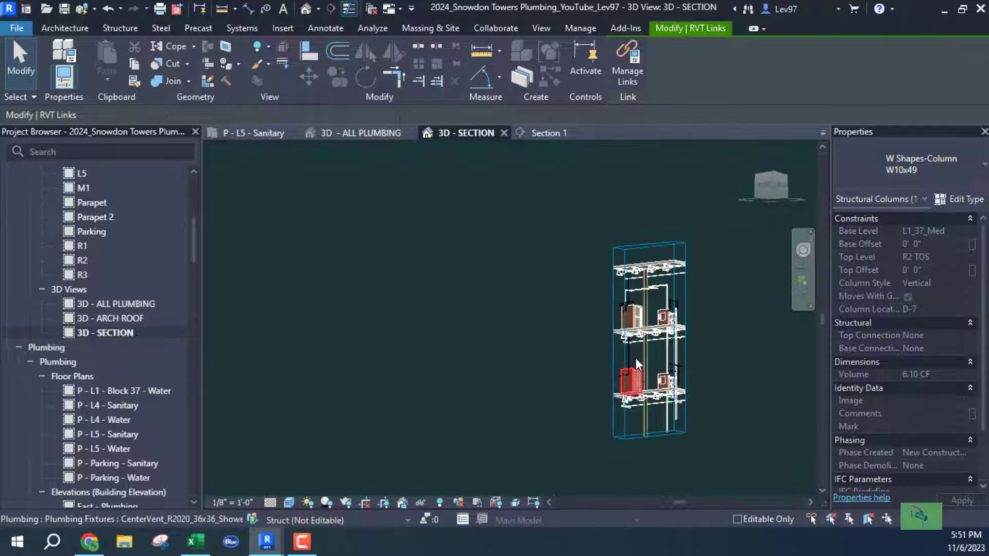
{"action": "middle_click_drag", "start_coordinate": [654, 378], "coordinate": [623, 468]}
{"action": "middle_click_drag", "start_coordinate": [628, 345], "coordinate": [475, 341], "text": "shift"}
{"action": "scroll", "coordinate": [608, 386], "scroll_direction": "up", "scroll_amount": 4}
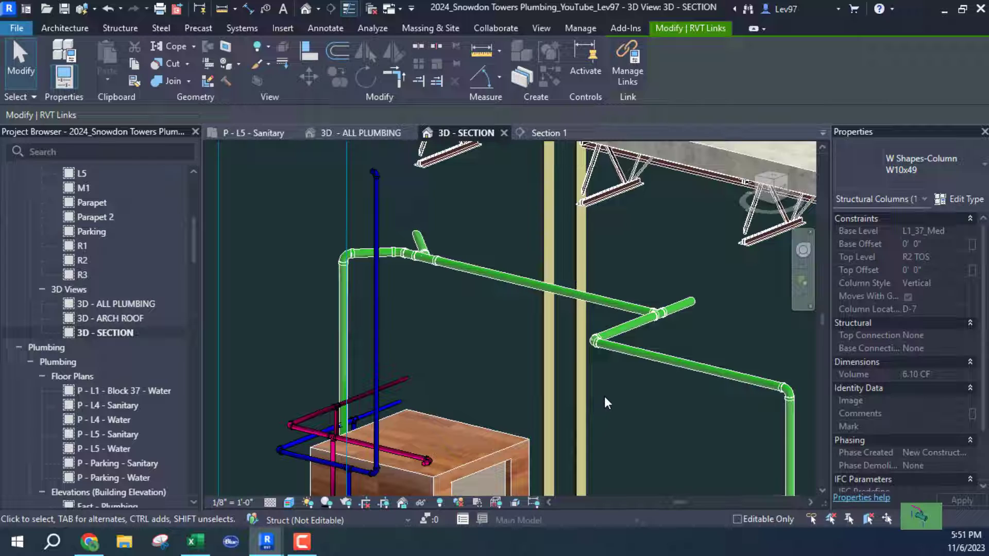
Review the vent pipe layout in the P - L5 - Sanitary plan from the shower across to the water closet.
{"action": "left_click", "coordinate": [262, 133]}
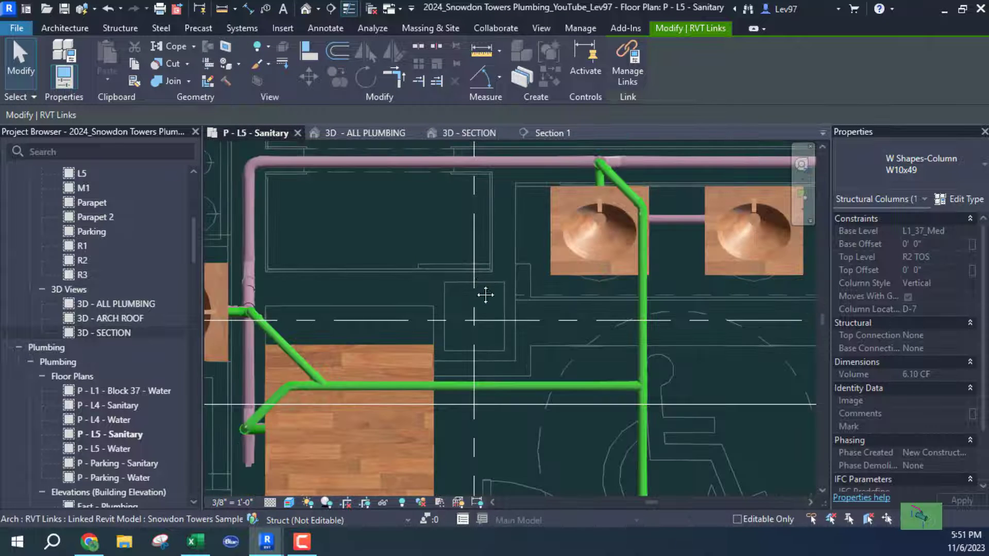
{"action": "middle_click_drag", "start_coordinate": [486, 296], "coordinate": [311, 252]}
{"action": "middle_click_drag", "start_coordinate": [578, 340], "coordinate": [493, 250]}
{"action": "scroll", "coordinate": [531, 340], "scroll_direction": "down", "scroll_amount": 2}
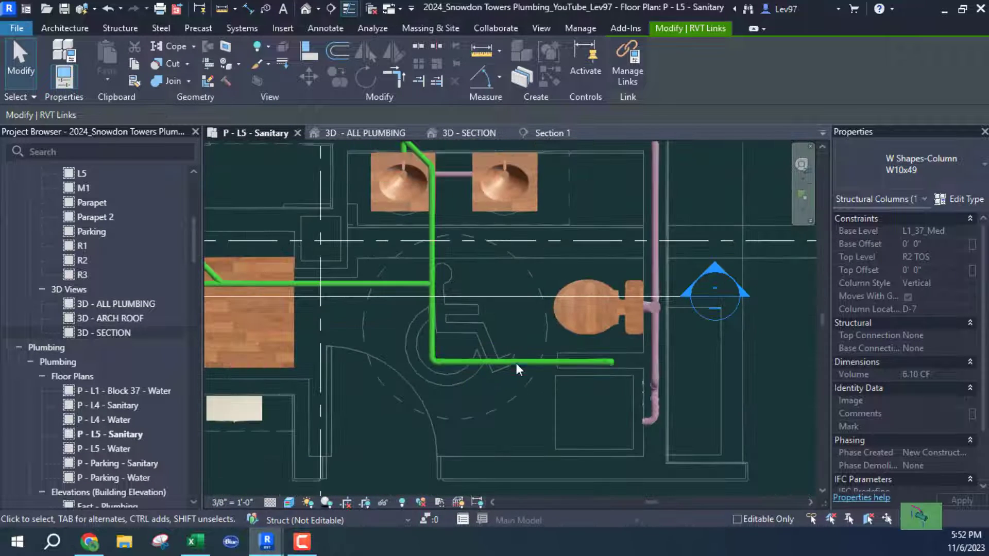
{"action": "middle_click_drag", "start_coordinate": [291, 244], "coordinate": [399, 283]}
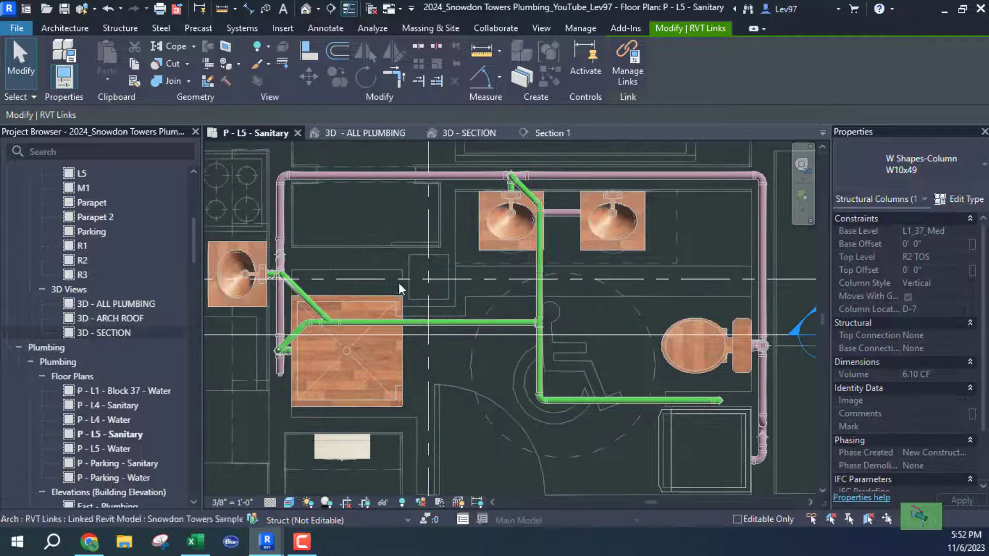
{"action": "middle_click_drag", "start_coordinate": [598, 344], "coordinate": [644, 357]}
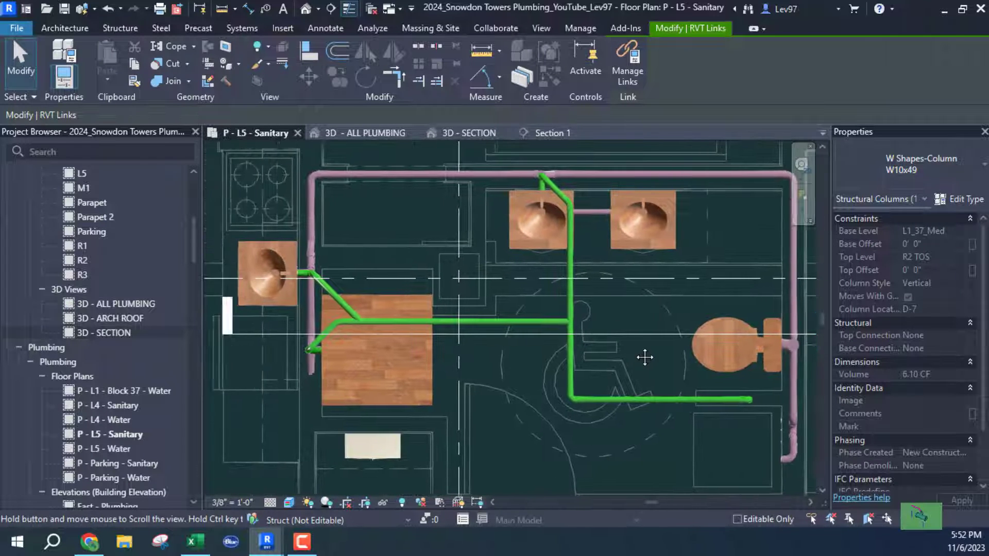
{"action": "middle_click_drag", "start_coordinate": [674, 320], "coordinate": [363, 244]}
{"action": "scroll", "coordinate": [408, 231], "scroll_direction": "up", "scroll_amount": 1}
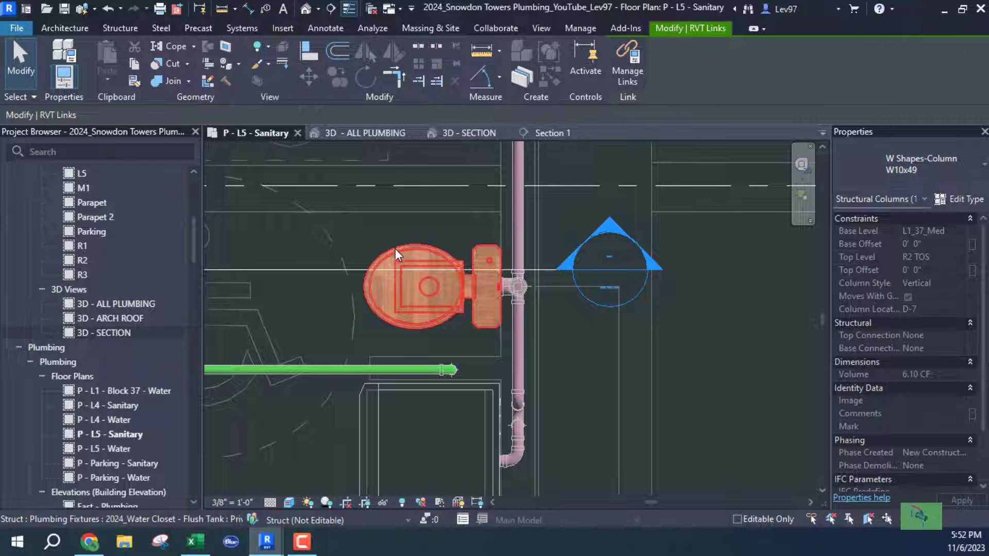
Draw a 1 1/2" pipe about 6" long from the water closet's vent connector to just past the vertical stack.
{"action": "left_click", "coordinate": [395, 252]}
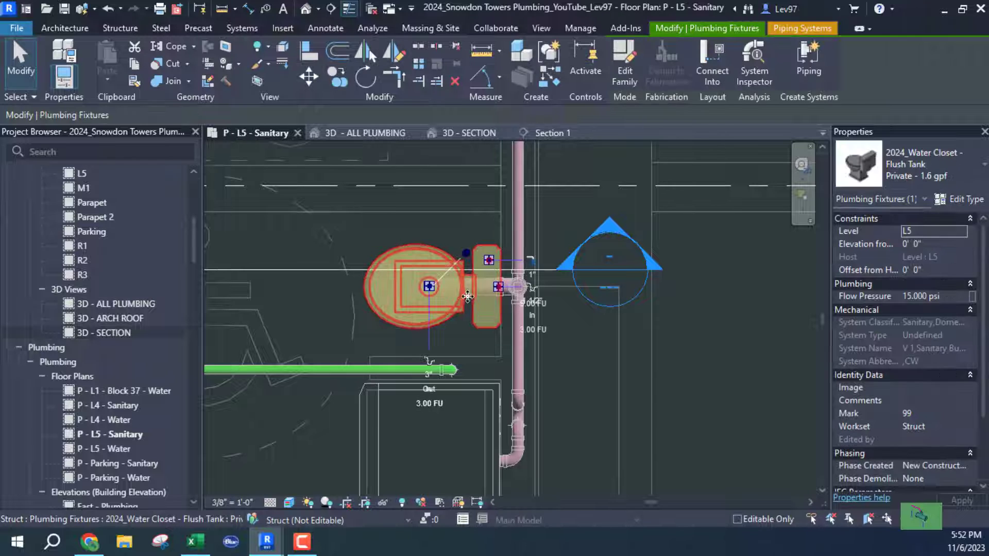
{"action": "scroll", "coordinate": [467, 296], "scroll_direction": "up", "scroll_amount": 2}
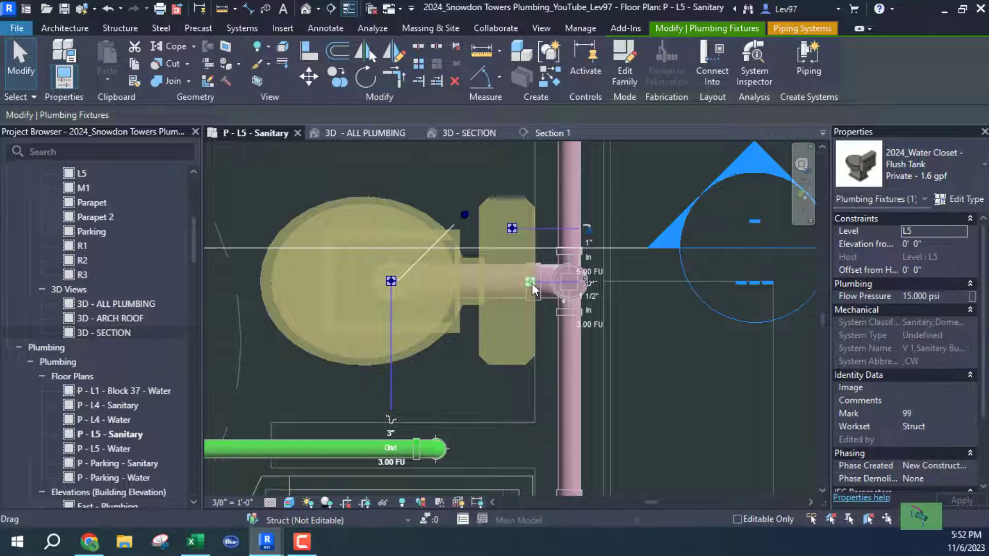
{"action": "right_click", "coordinate": [531, 283]}
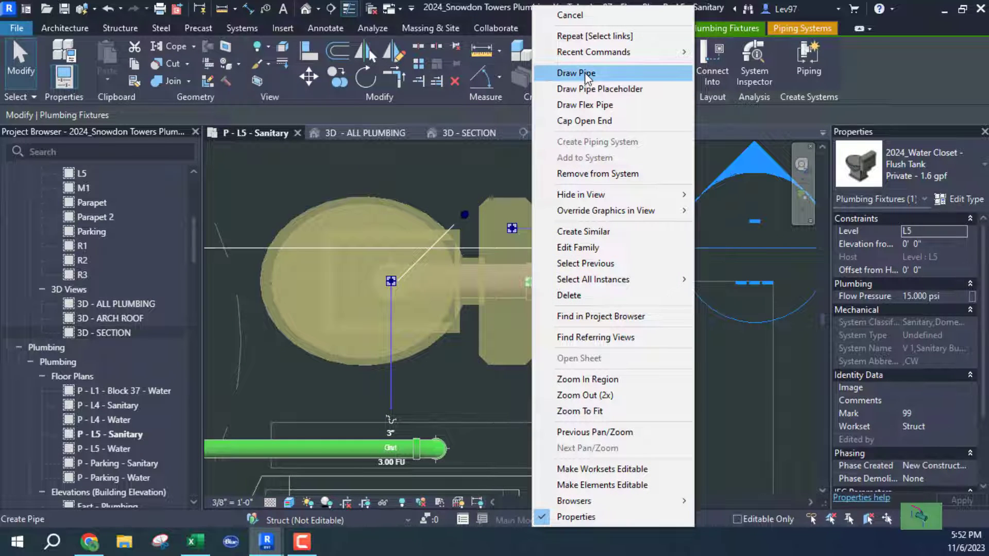
{"action": "left_click", "coordinate": [575, 73]}
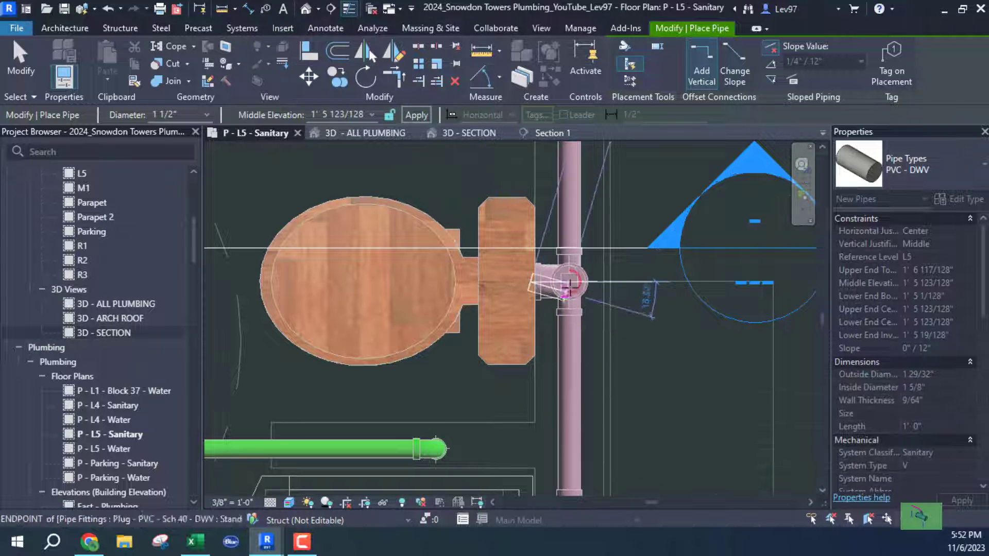
{"action": "scroll", "coordinate": [576, 284], "scroll_direction": "up", "scroll_amount": 3}
{"action": "left_click", "coordinate": [594, 282]}
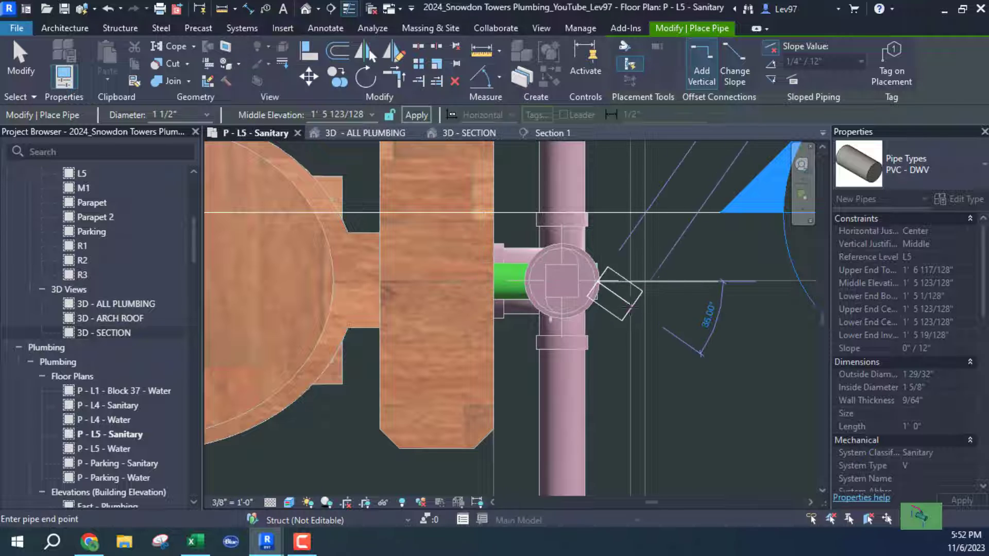
{"action": "left_click", "coordinate": [372, 116]}
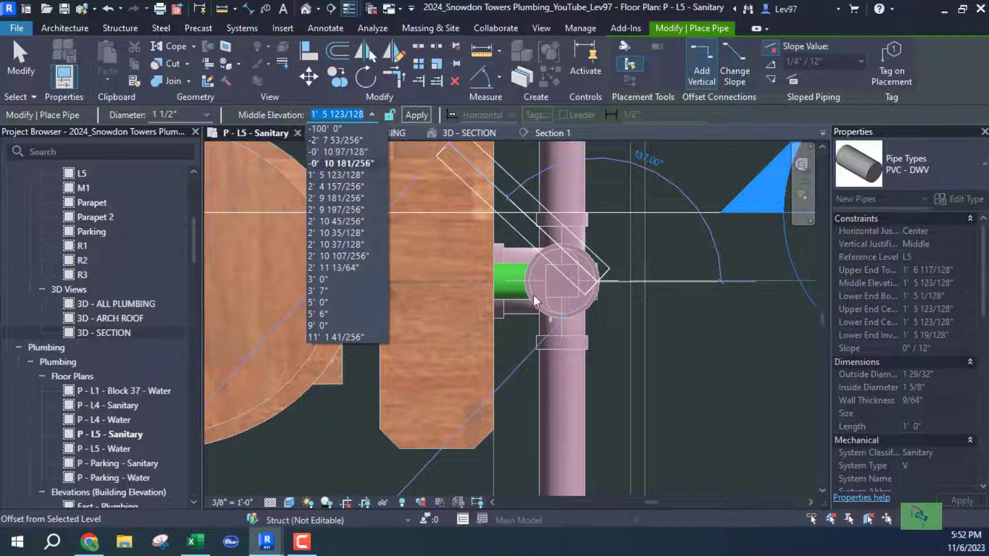
{"action": "key", "text": "Escape"}
{"action": "key", "text": "Escape"}
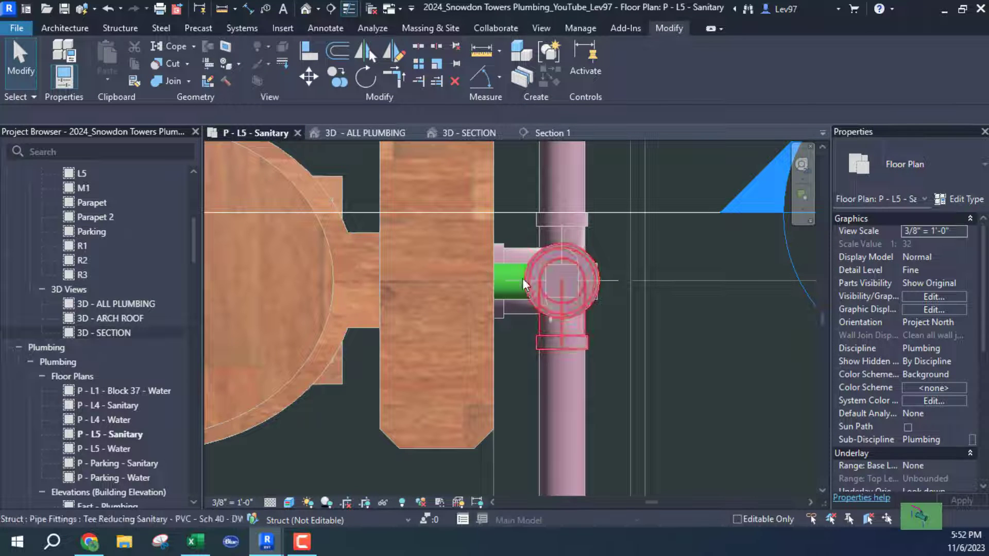
Move the section line slightly closer to the water closet's vent pipe in the plan.
{"action": "left_click", "coordinate": [519, 217]}
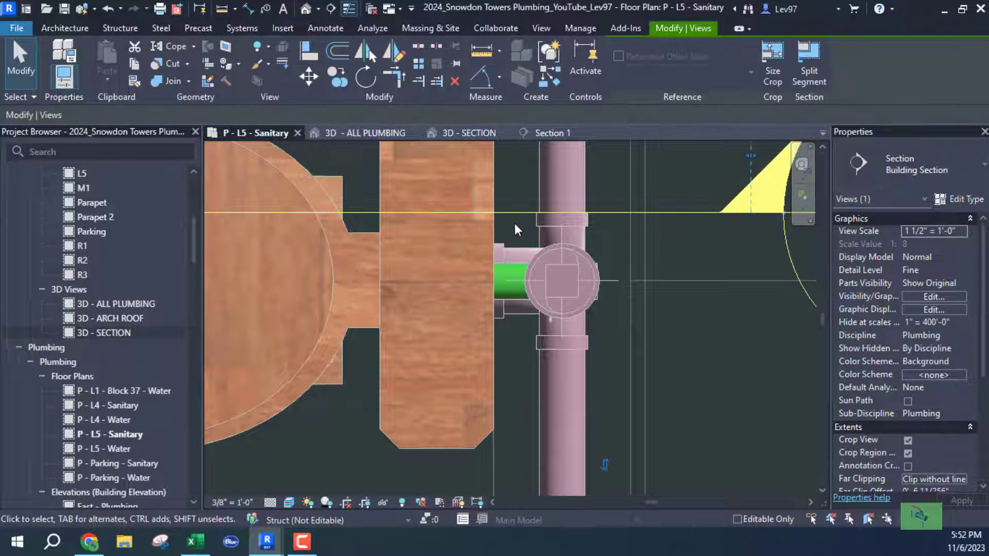
{"action": "left_click_drag", "start_coordinate": [554, 337], "coordinate": [486, 224]}
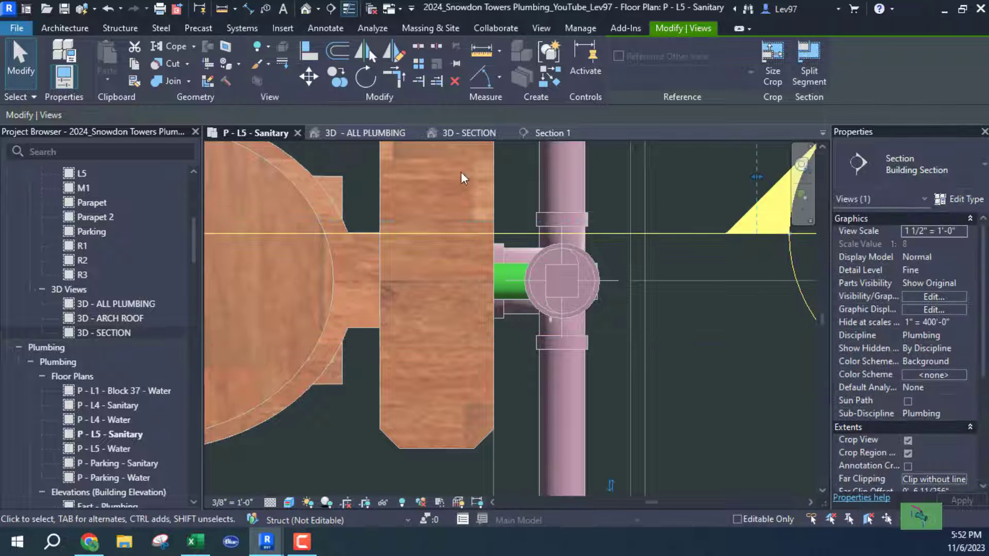
Examine the water closet's short vent pipe in the 3D - SECTION view and where it crosses the vertical stack.
{"action": "left_click", "coordinate": [511, 295]}
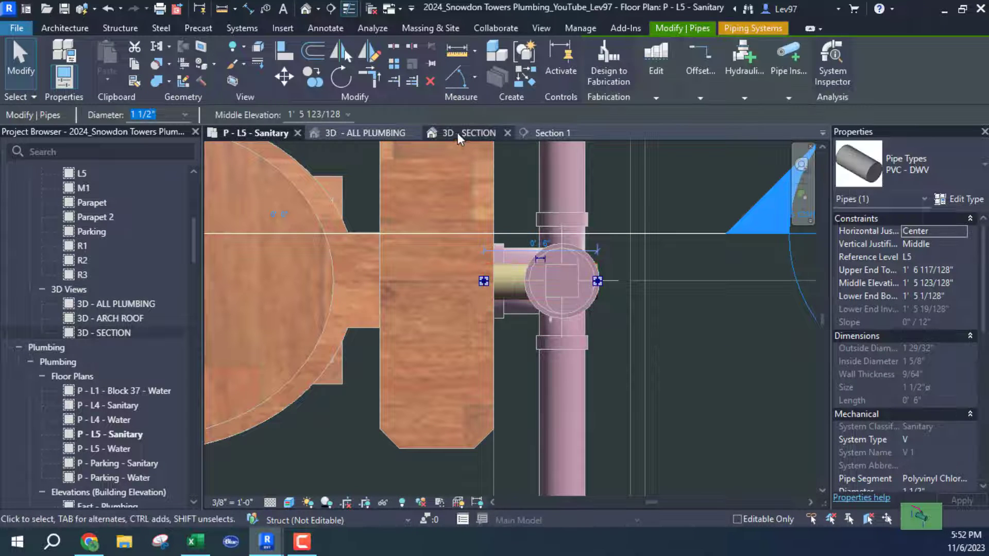
{"action": "left_click", "coordinate": [457, 133]}
{"action": "scroll", "coordinate": [523, 260], "scroll_direction": "down", "scroll_amount": 3}
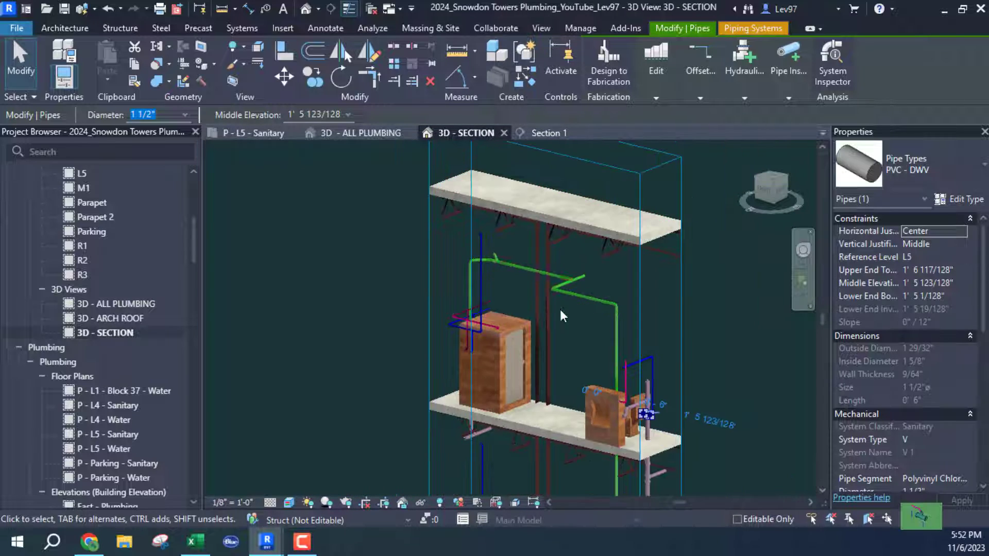
{"action": "middle_click_drag", "start_coordinate": [535, 334], "coordinate": [440, 227]}
{"action": "scroll", "coordinate": [541, 301], "scroll_direction": "up", "scroll_amount": 5}
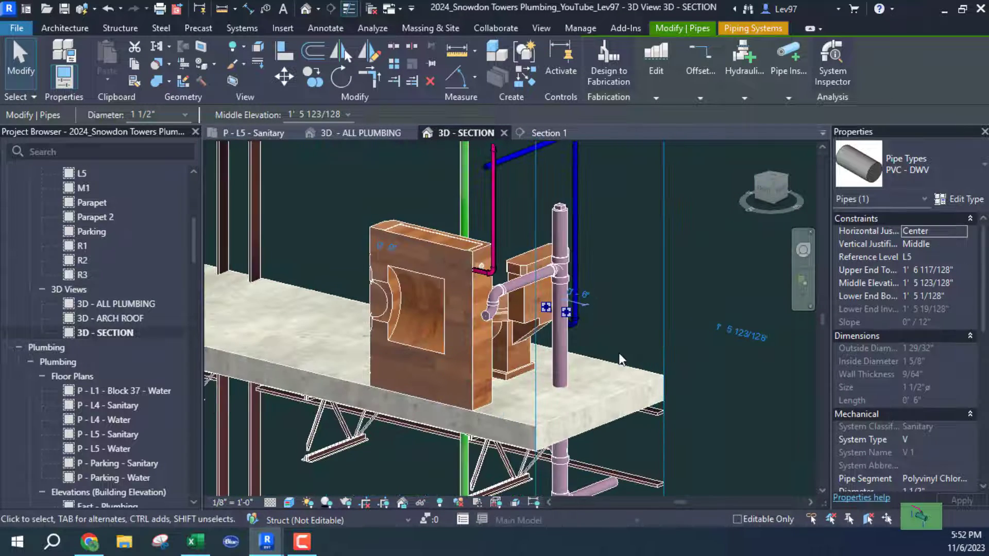
{"action": "middle_click_drag", "start_coordinate": [619, 354], "coordinate": [361, 315], "text": "shift"}
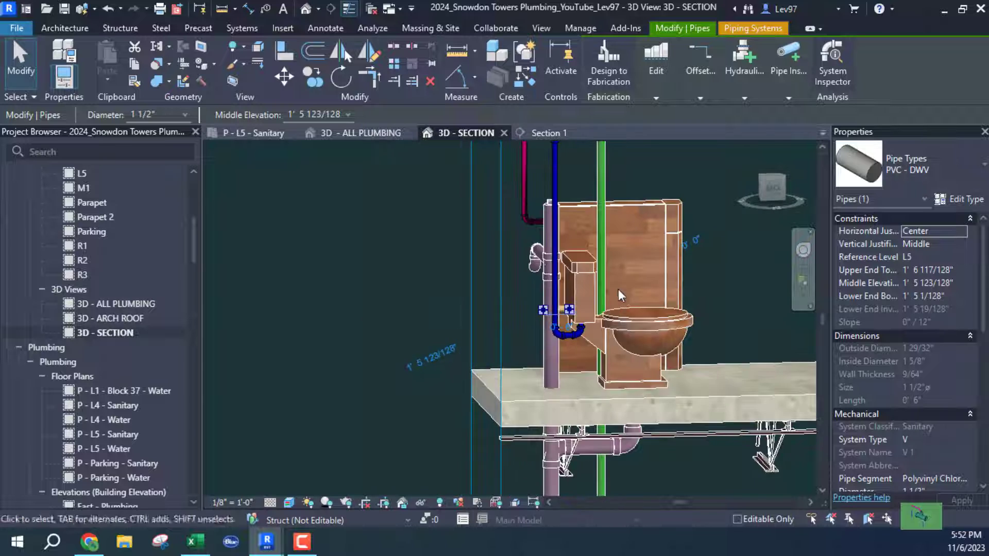
{"action": "scroll", "coordinate": [582, 309], "scroll_direction": "up", "scroll_amount": 4}
{"action": "left_click", "coordinate": [469, 336]}
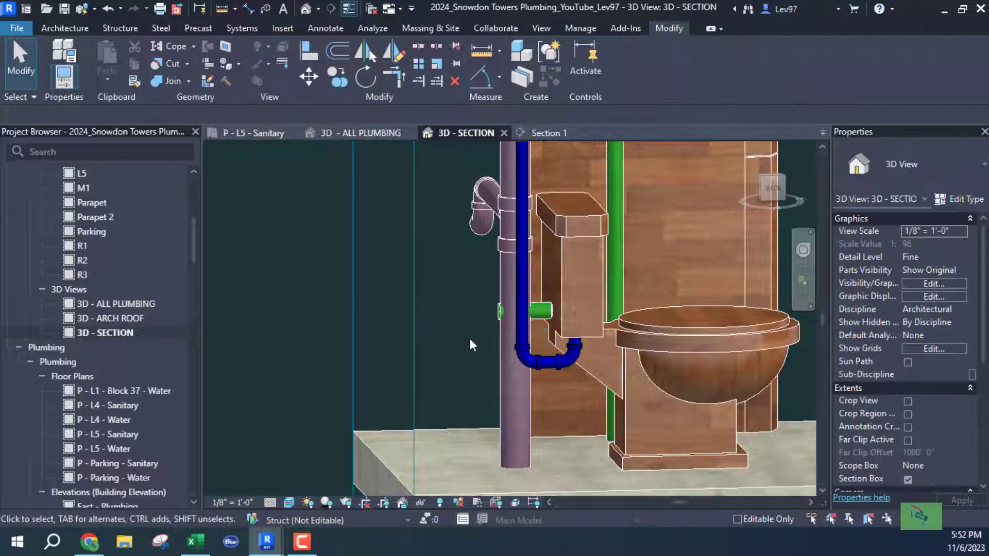
{"action": "middle_click_drag", "start_coordinate": [471, 326], "coordinate": [561, 358], "text": "shift"}
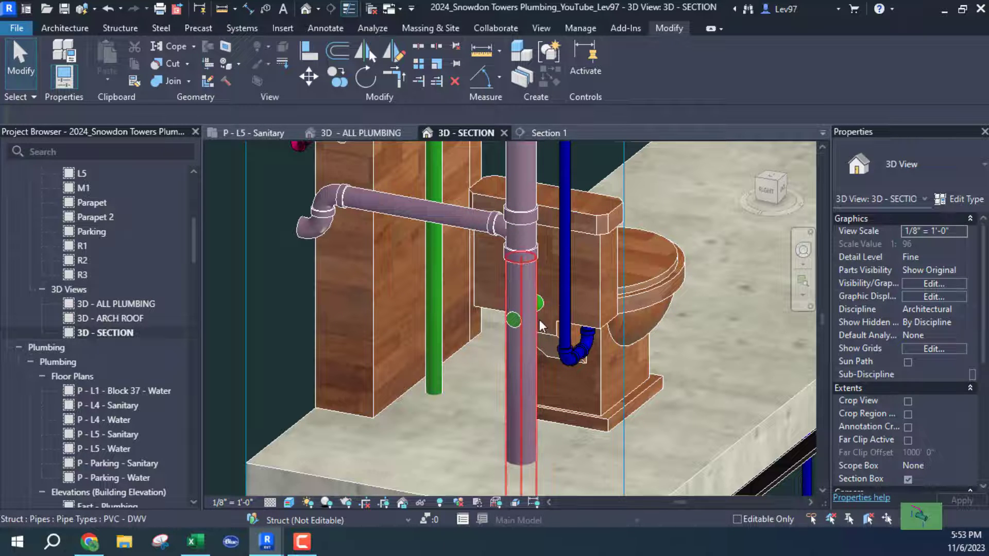
{"action": "middle_click_drag", "start_coordinate": [540, 323], "coordinate": [677, 387], "text": "shift"}
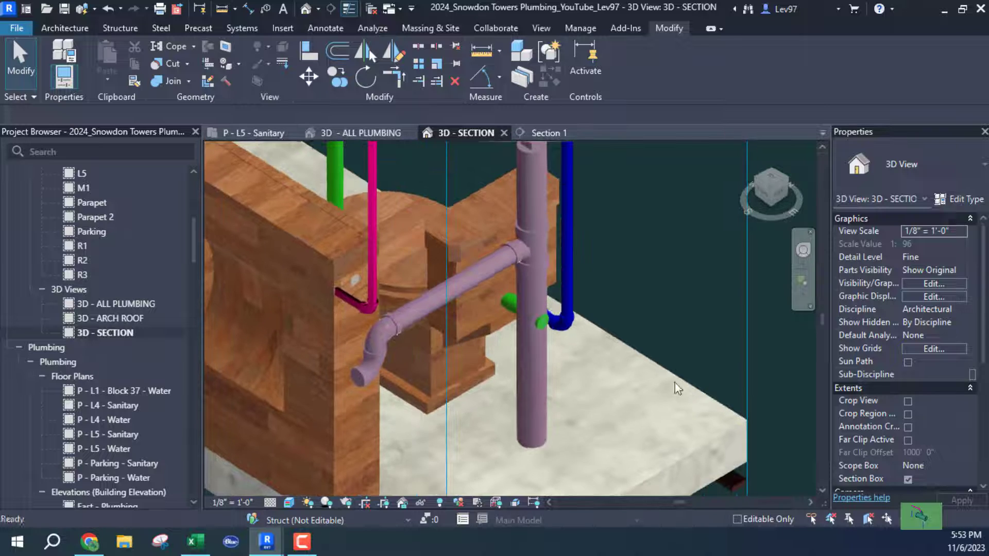
{"action": "scroll", "coordinate": [597, 302], "scroll_direction": "down", "scroll_amount": 2}
{"action": "middle_click_drag", "start_coordinate": [632, 325], "coordinate": [674, 332]}
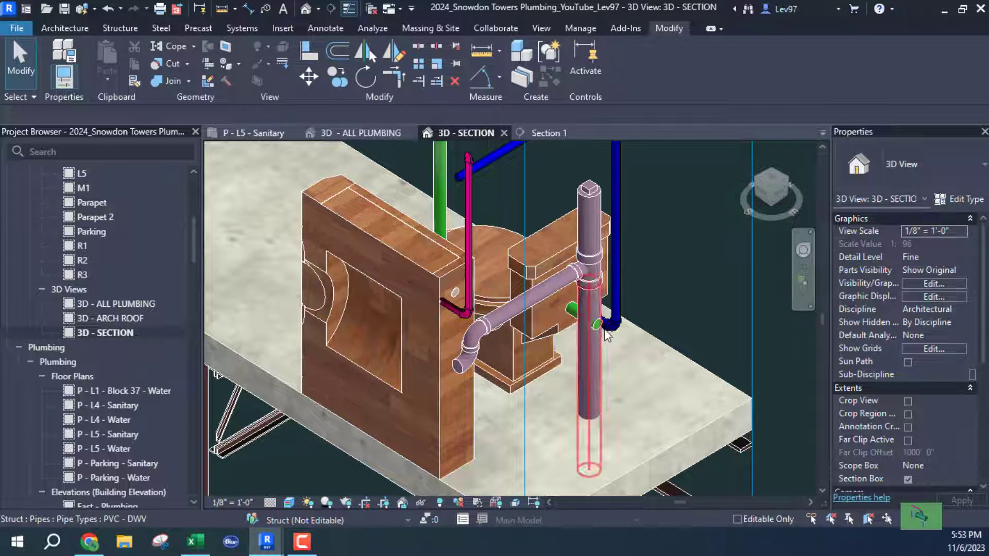
{"action": "middle_click_drag", "start_coordinate": [618, 324], "coordinate": [600, 342], "text": "shift"}
{"action": "scroll", "coordinate": [585, 324], "scroll_direction": "up", "scroll_amount": 3}
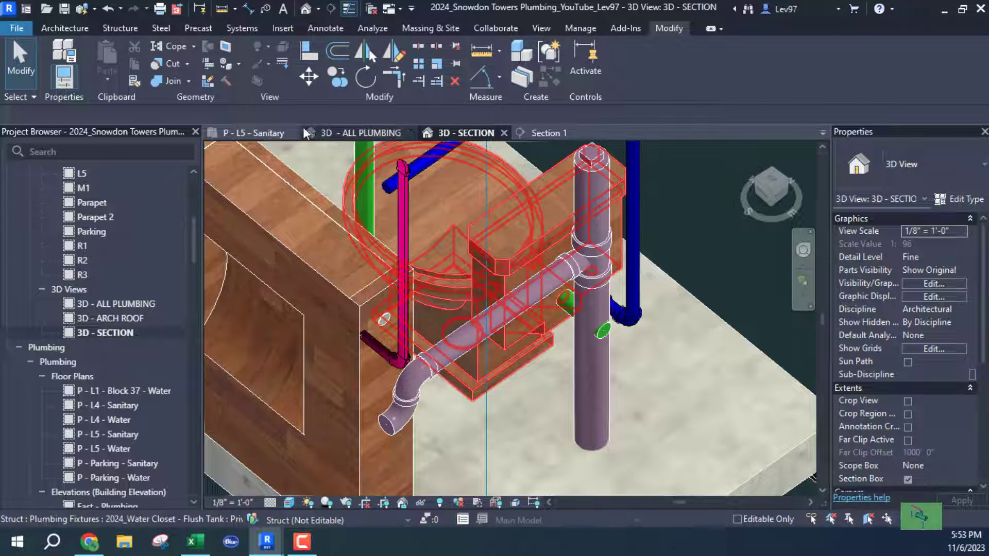
In the P - L5 - Sanitary plan, try to continue the vent pipe from its open end diagonally at a 9' 0" middle elevation.
{"action": "left_click", "coordinate": [277, 133]}
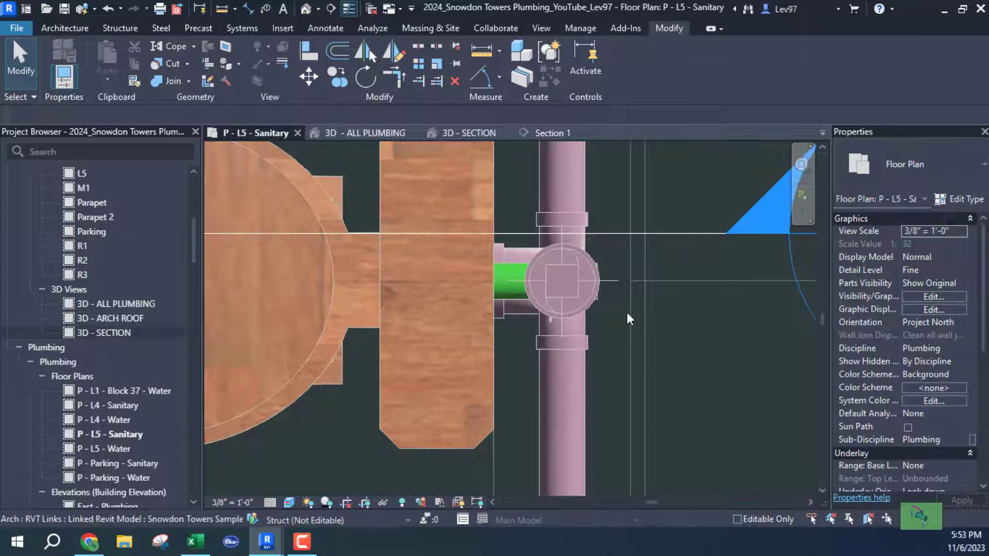
{"action": "left_click", "coordinate": [526, 282]}
{"action": "right_click", "coordinate": [598, 284]}
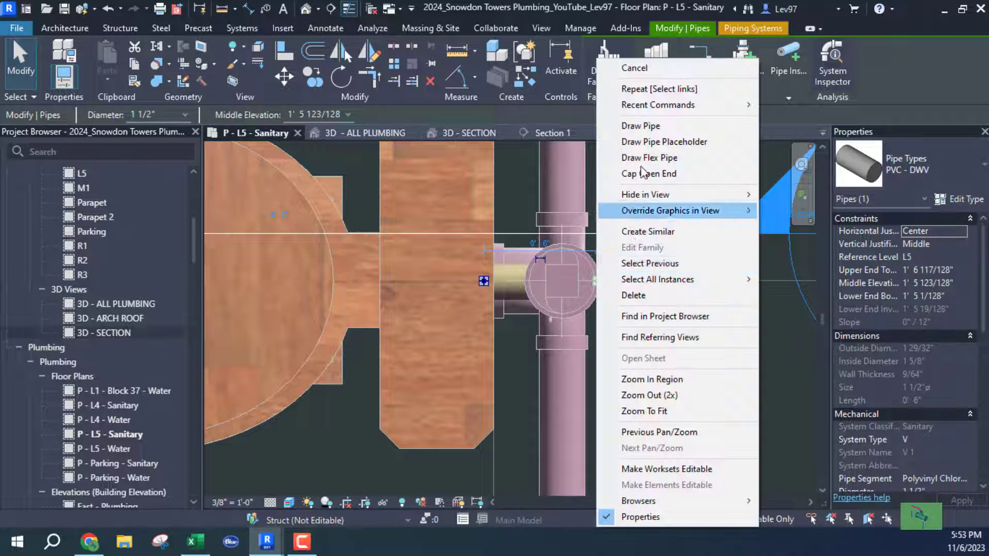
{"action": "left_click", "coordinate": [641, 127]}
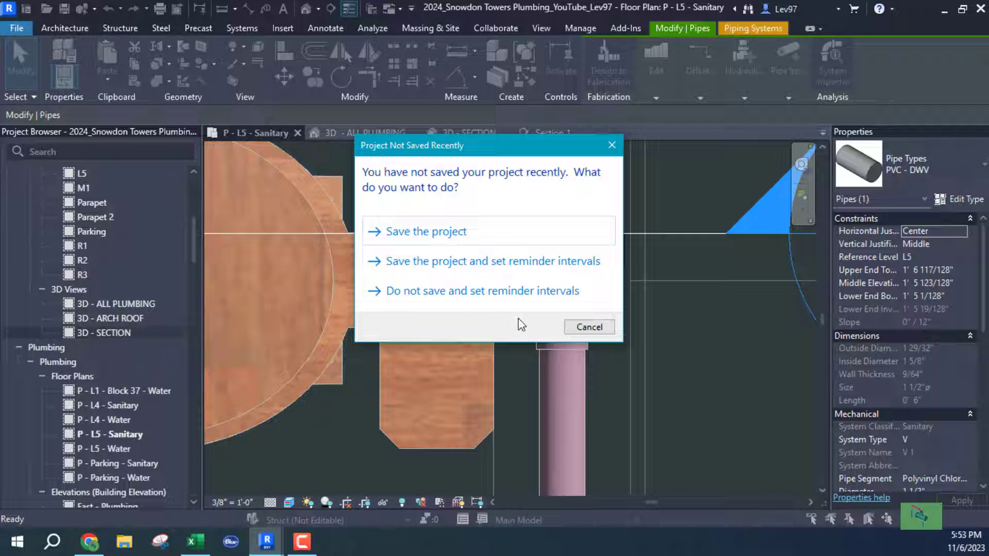
{"action": "key", "text": "Escape"}
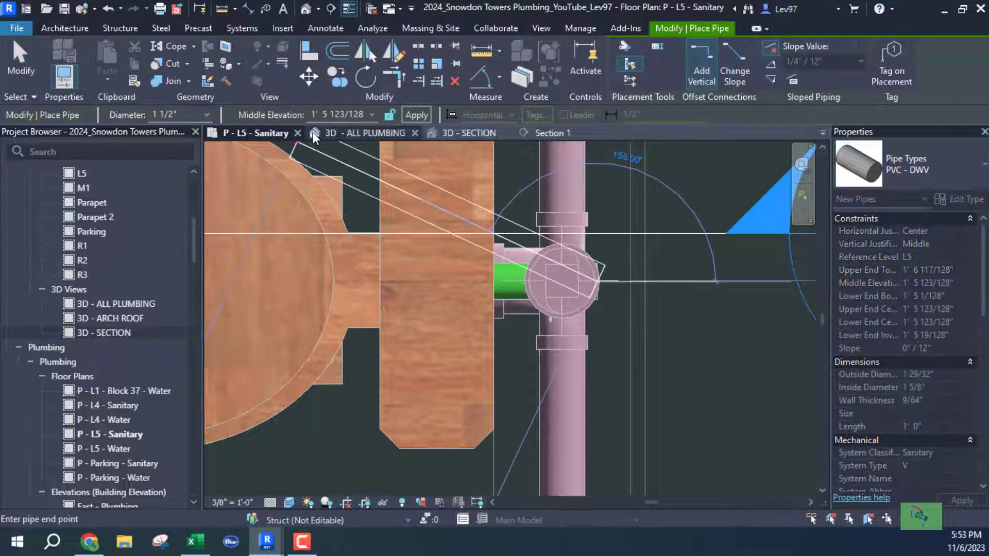
{"action": "left_click", "coordinate": [372, 114]}
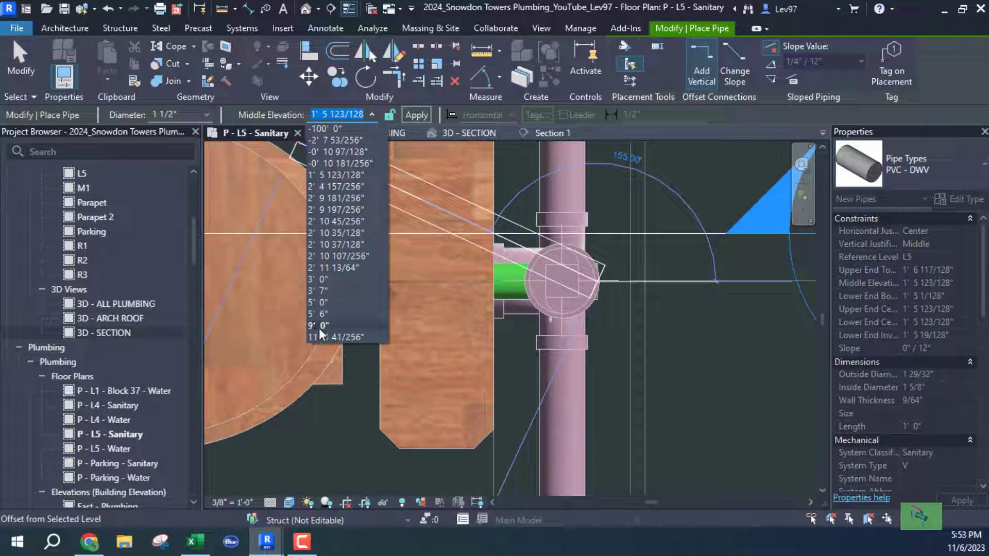
{"action": "left_click", "coordinate": [322, 323]}
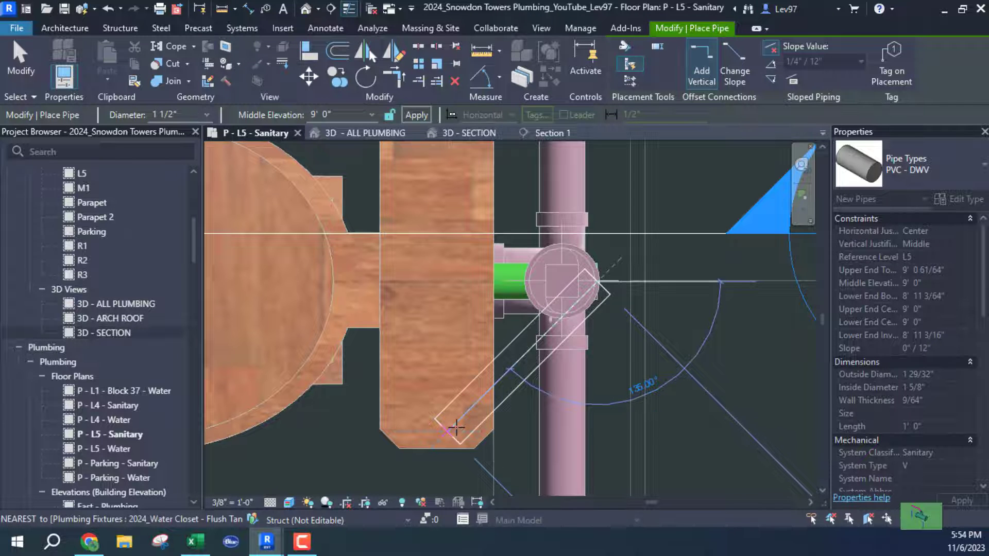
{"action": "left_click", "coordinate": [456, 427]}
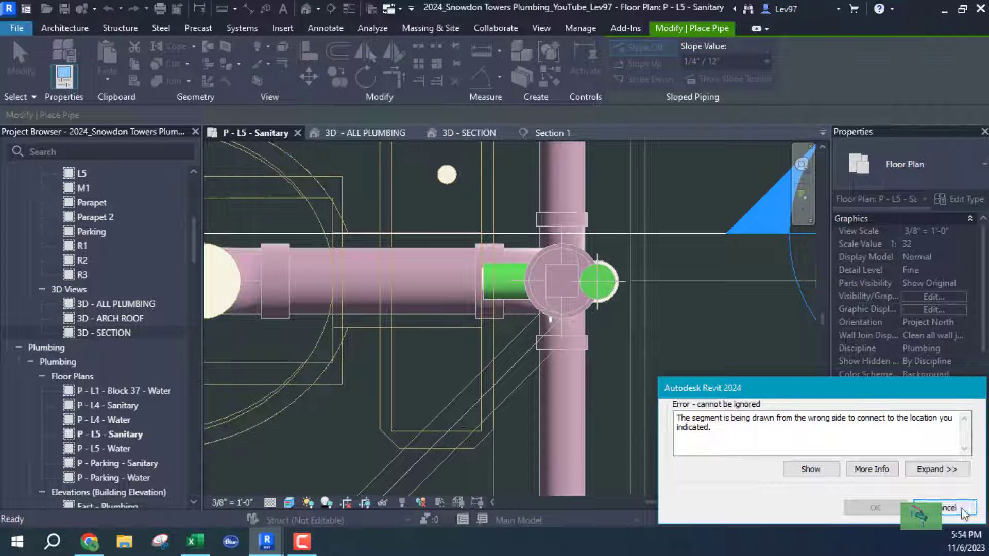
{"action": "left_click", "coordinate": [964, 511]}
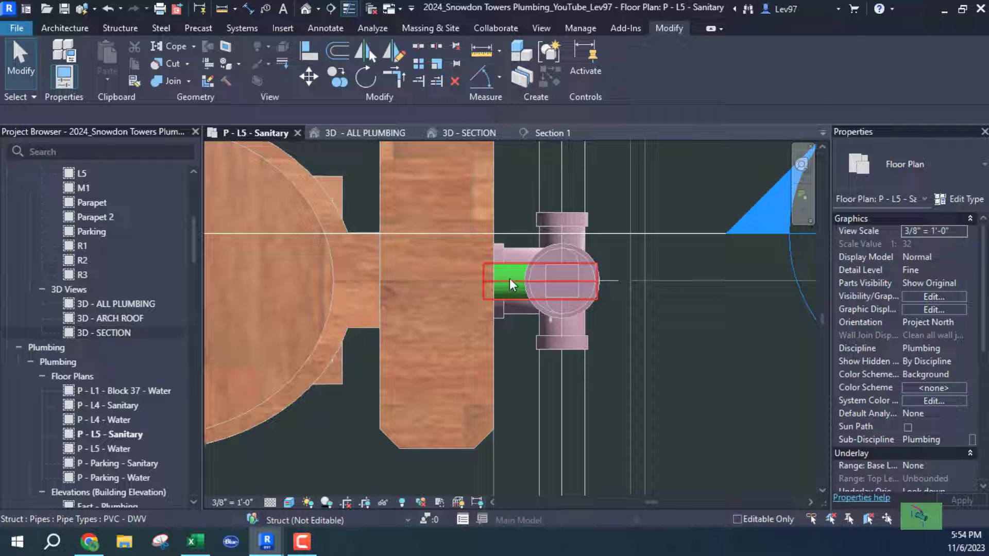
Extend the vent pipe farther past the stack, raise it to 9' 0" and run a short diagonal pipe back toward the water closet.
{"action": "left_click", "coordinate": [509, 283]}
{"action": "right_click", "coordinate": [597, 288]}
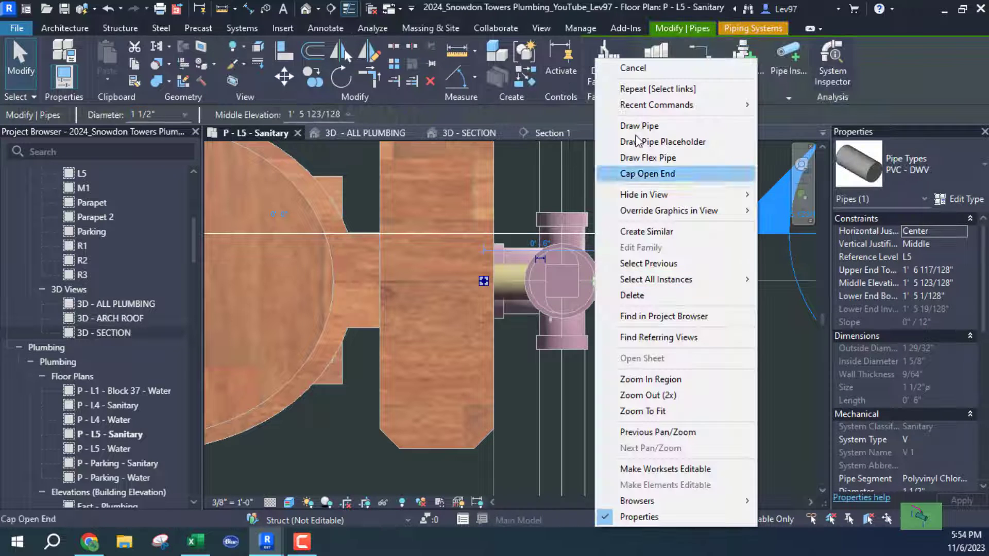
{"action": "left_click", "coordinate": [639, 126]}
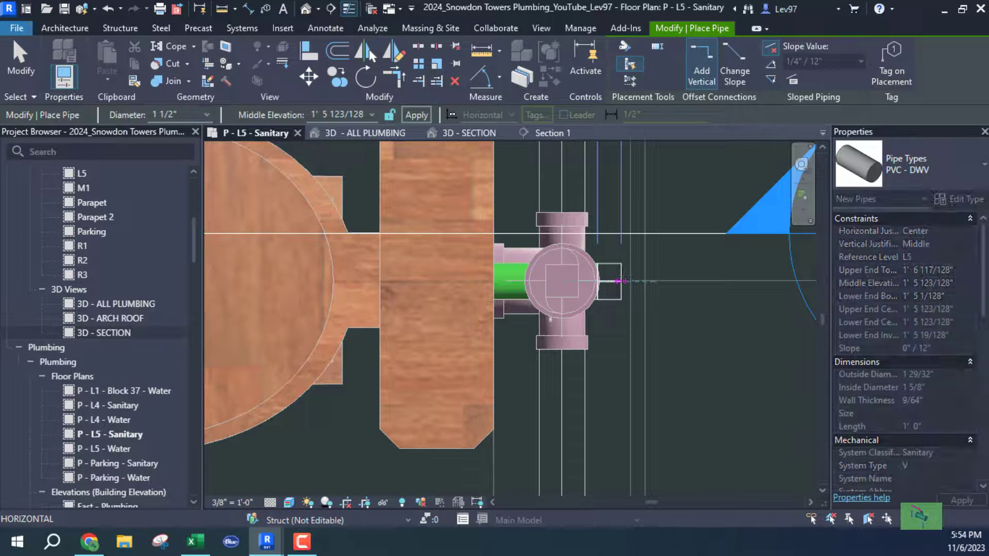
{"action": "left_click", "coordinate": [372, 114]}
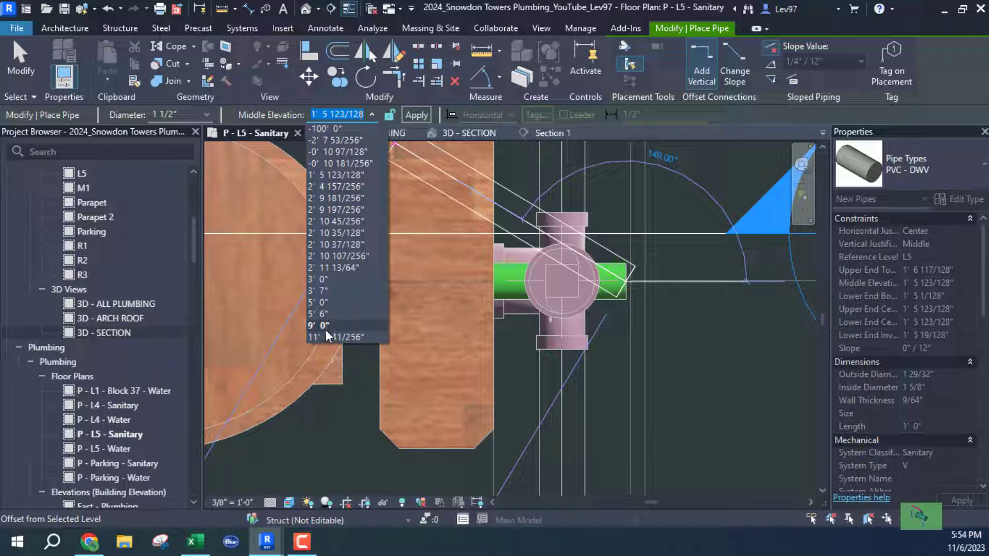
{"action": "left_click", "coordinate": [329, 325]}
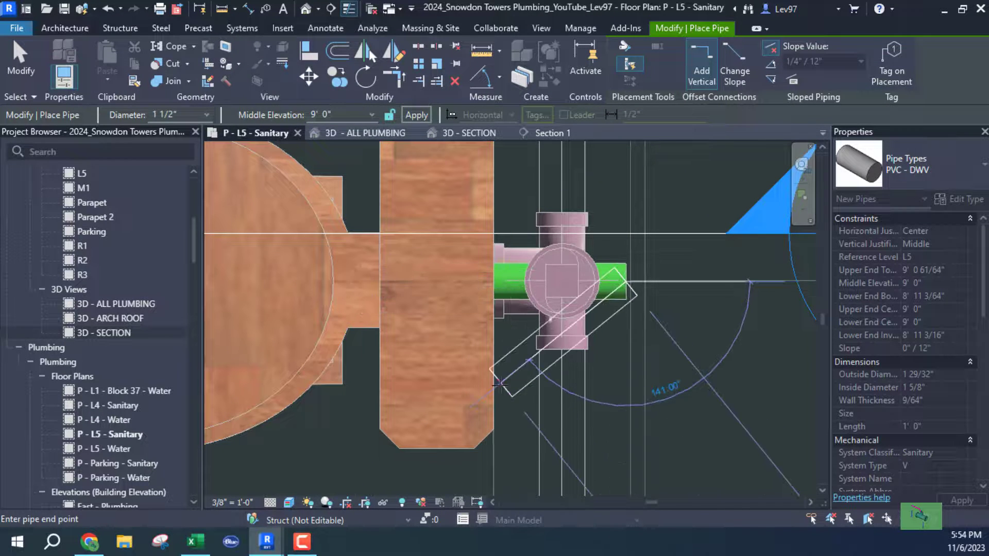
{"action": "left_click", "coordinate": [515, 396]}
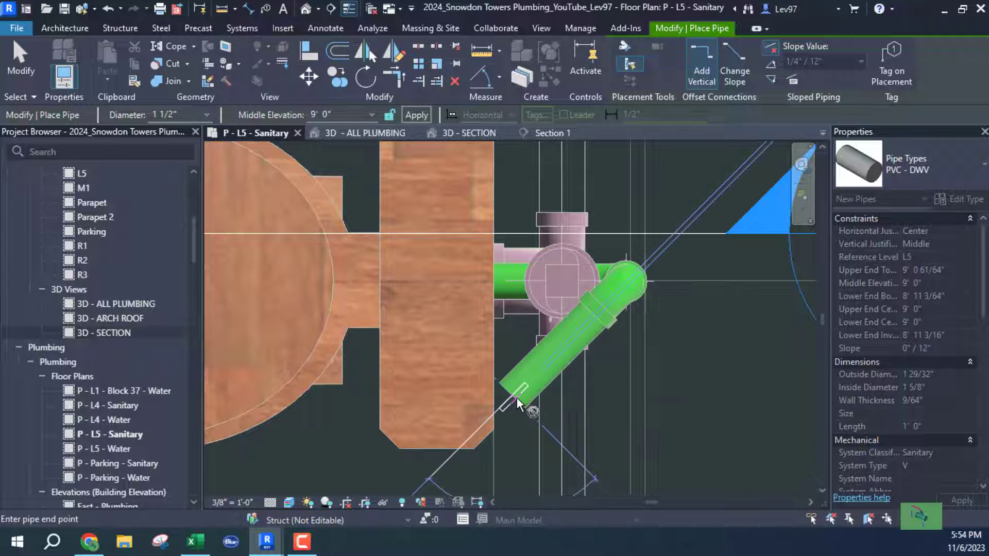
{"action": "key", "text": "Escape"}
{"action": "key", "text": "Escape"}
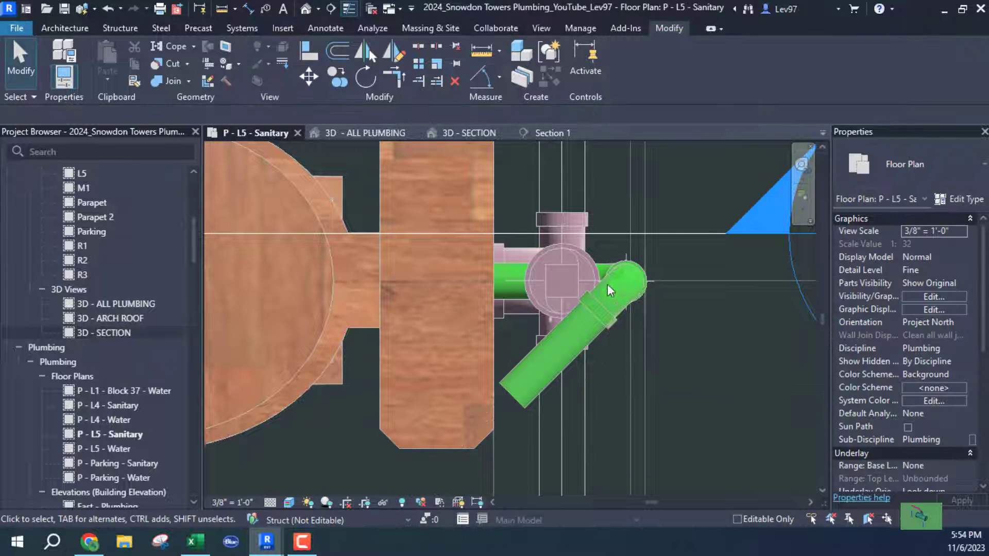
Nudge the bend at the top of the vent riser toward the water closet to shorten the offset past the stack.
{"action": "left_click", "coordinate": [622, 282]}
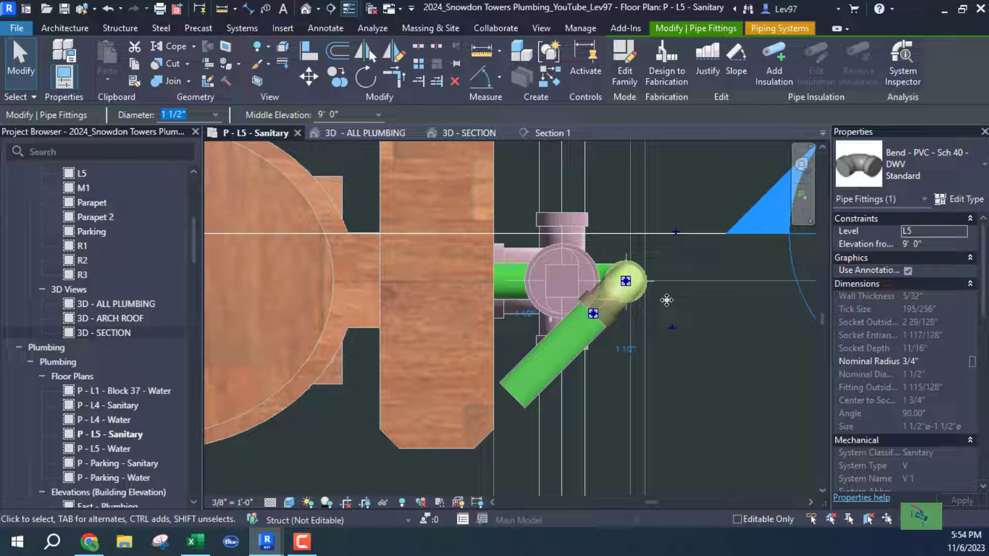
{"action": "key", "text": "Left"}
{"action": "key", "text": "Left"}
{"action": "key", "text": "Left"}
{"action": "key", "text": "Left"}
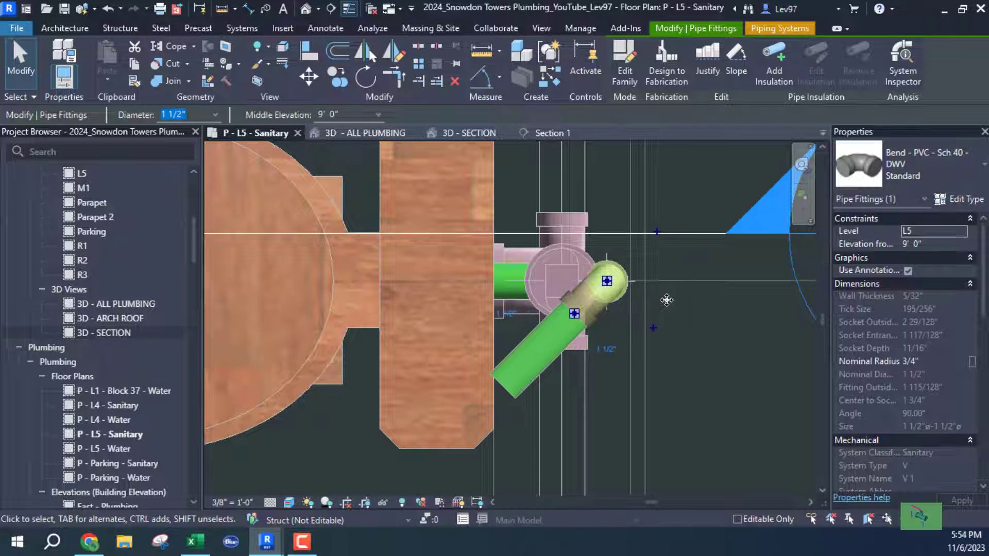
{"action": "key", "text": "Left"}
{"action": "key", "text": "Left"}
{"action": "key", "text": "Left"}
{"action": "key", "text": "Left"}
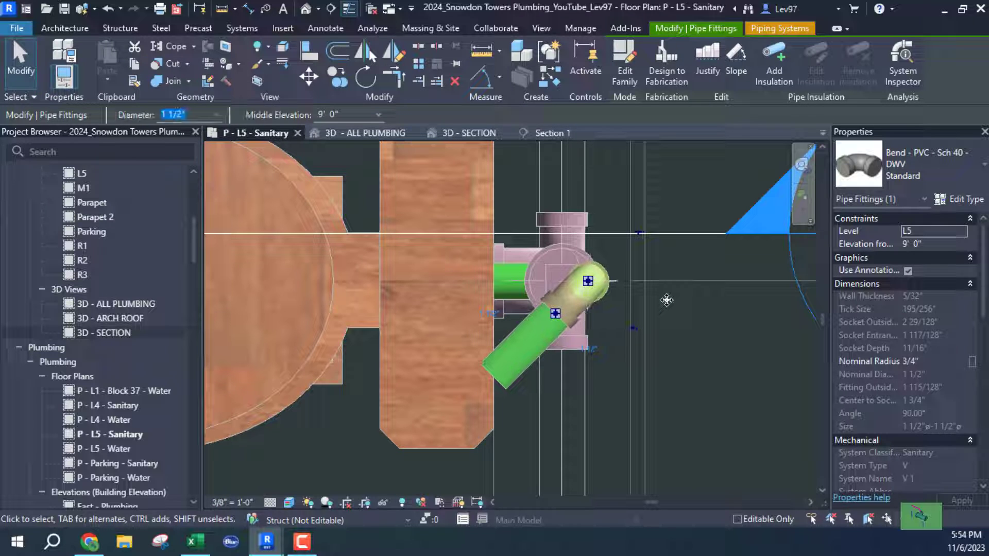
Nudge the vent riser's top bend farther toward the water closet until it sits over the stack.
{"action": "key", "text": "Left"}
{"action": "key", "text": "Left"}
{"action": "key", "text": "Left"}
{"action": "key", "text": "Left"}
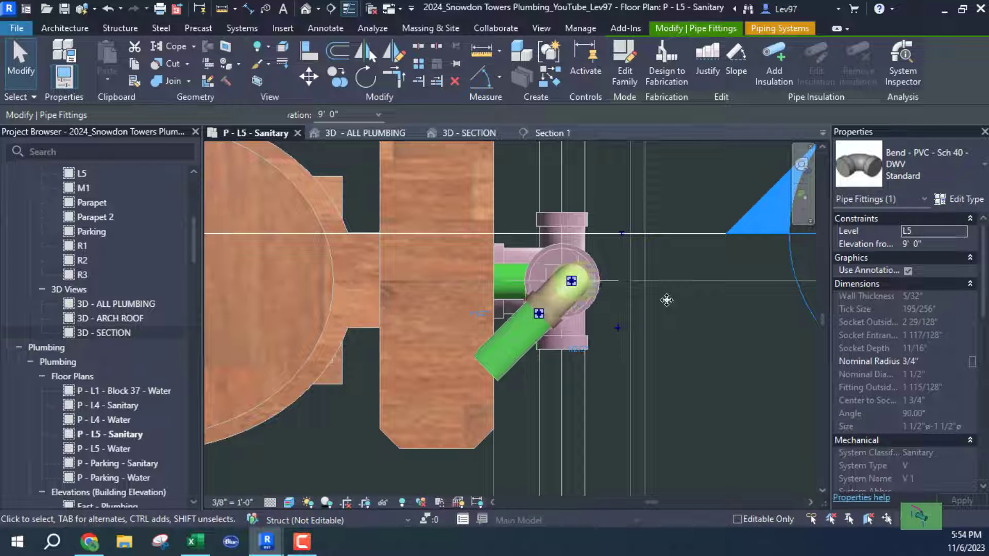
{"action": "key", "text": "Left"}
{"action": "key", "text": "Escape"}
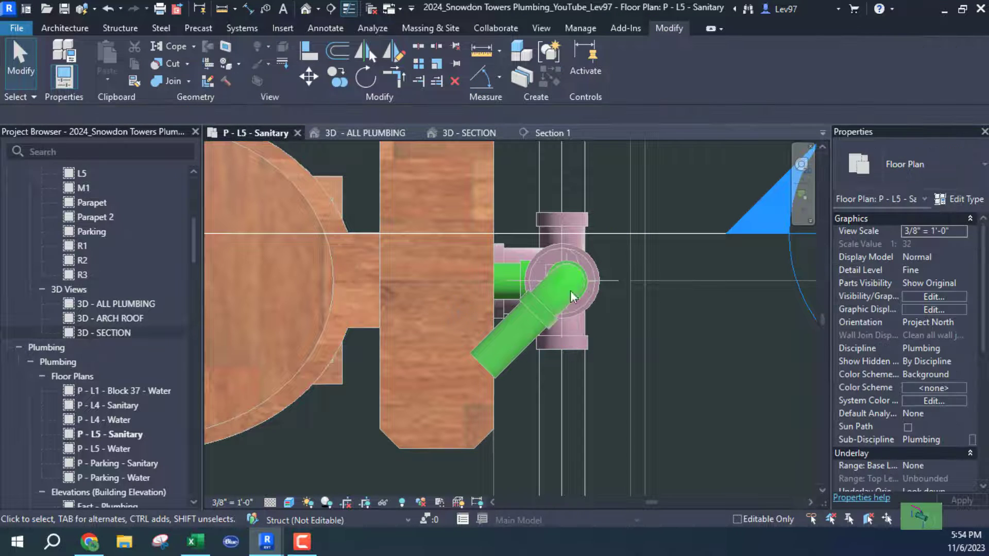
Extend the open end of the water closet's diagonal vent pipe at 9' 0" until it passes beyond the tank.
{"action": "left_click", "coordinate": [512, 362]}
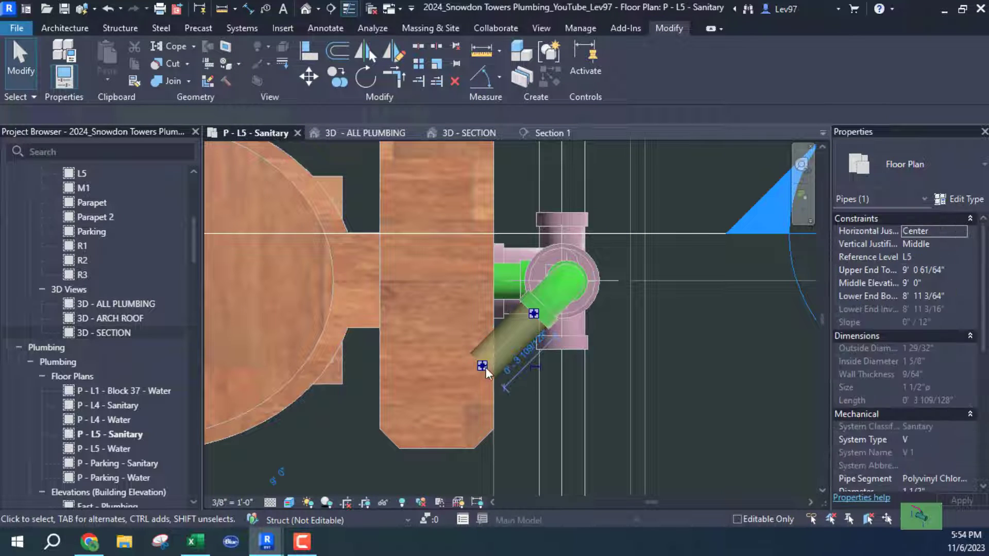
{"action": "right_click", "coordinate": [481, 368]}
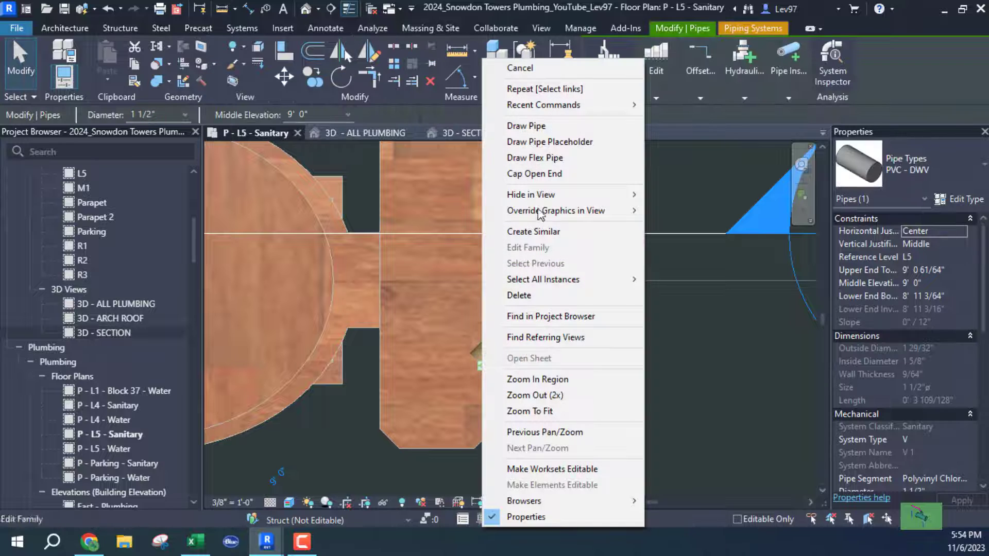
{"action": "left_click", "coordinate": [537, 128]}
{"action": "scroll", "coordinate": [530, 364], "scroll_direction": "up", "scroll_amount": 4}
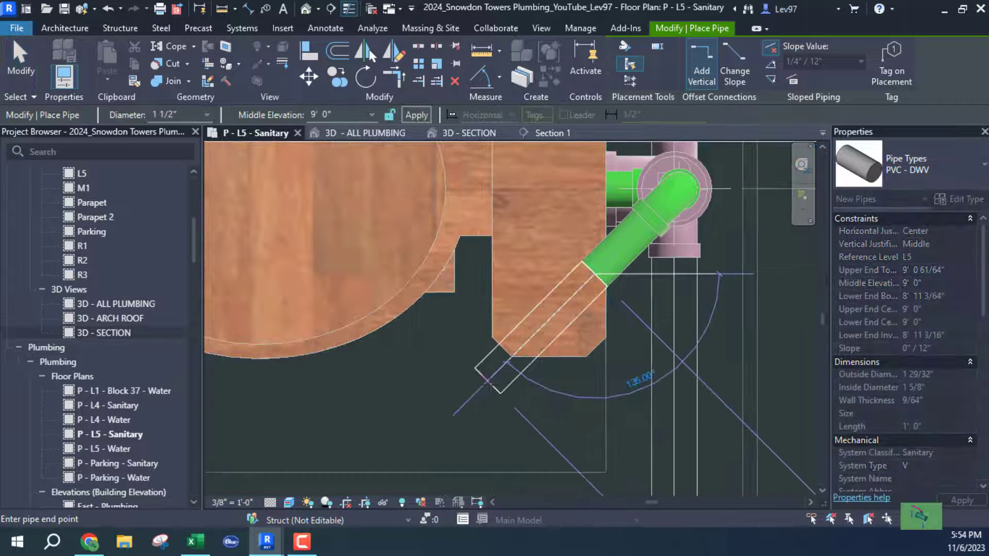
{"action": "left_click", "coordinate": [465, 401]}
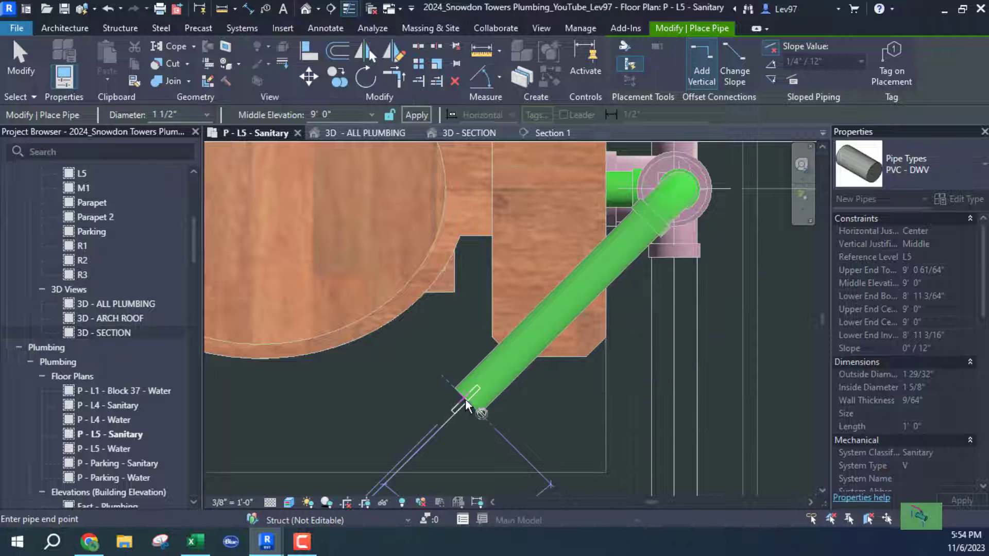
{"action": "key", "text": "Escape"}
{"action": "key", "text": "Escape"}
Run a 1 1/2" PVC - DWV pipe horizontally from the washer's vent connector to just past the adjacent drain piping.
{"action": "scroll", "coordinate": [458, 415], "scroll_direction": "down", "scroll_amount": 5}
{"action": "middle_click_drag", "start_coordinate": [535, 412], "coordinate": [613, 289]}
{"action": "scroll", "coordinate": [571, 389], "scroll_direction": "down", "scroll_amount": 2}
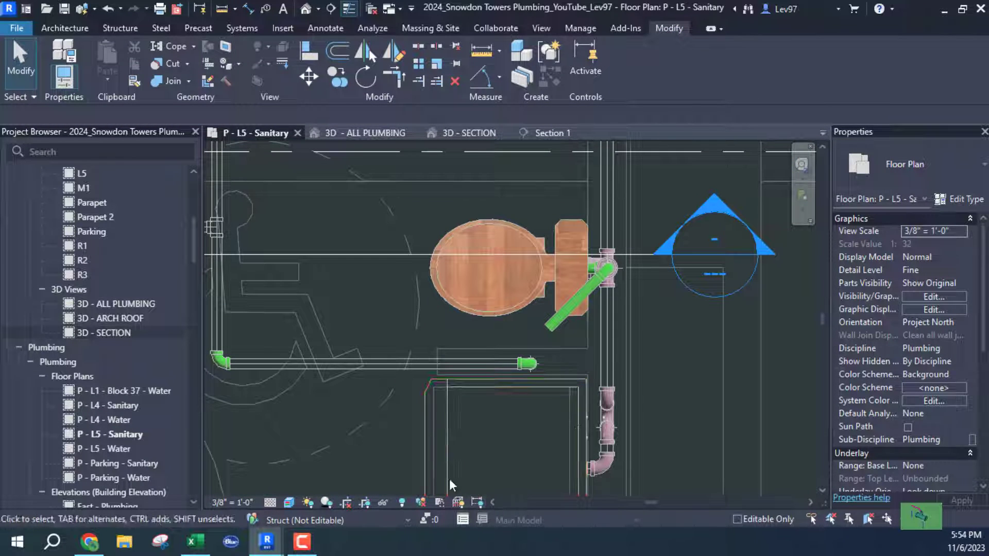
{"action": "middle_click_drag", "start_coordinate": [567, 431], "coordinate": [544, 393]}
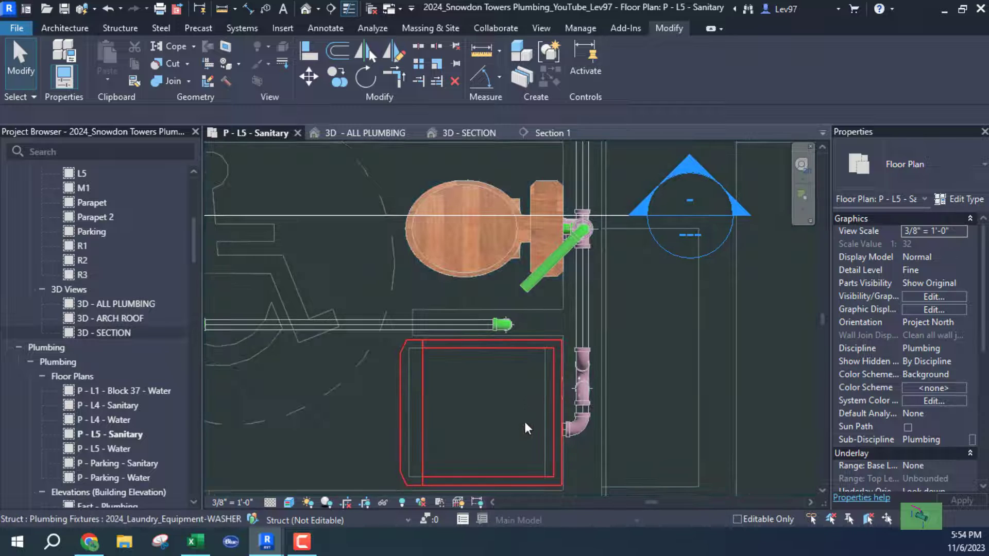
{"action": "left_click", "coordinate": [527, 434]}
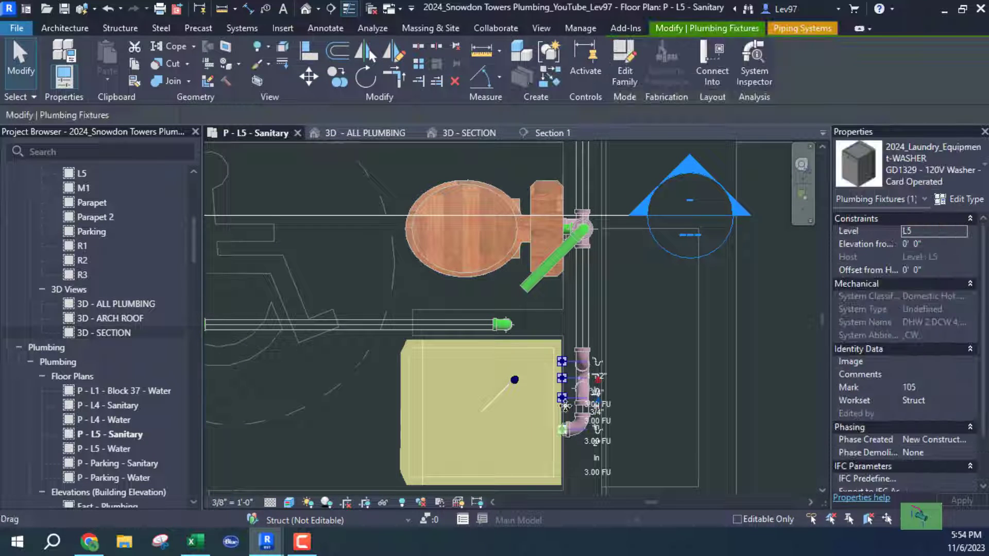
{"action": "scroll", "coordinate": [527, 424], "scroll_direction": "up", "scroll_amount": 3}
{"action": "middle_click_drag", "start_coordinate": [536, 395], "coordinate": [496, 458]}
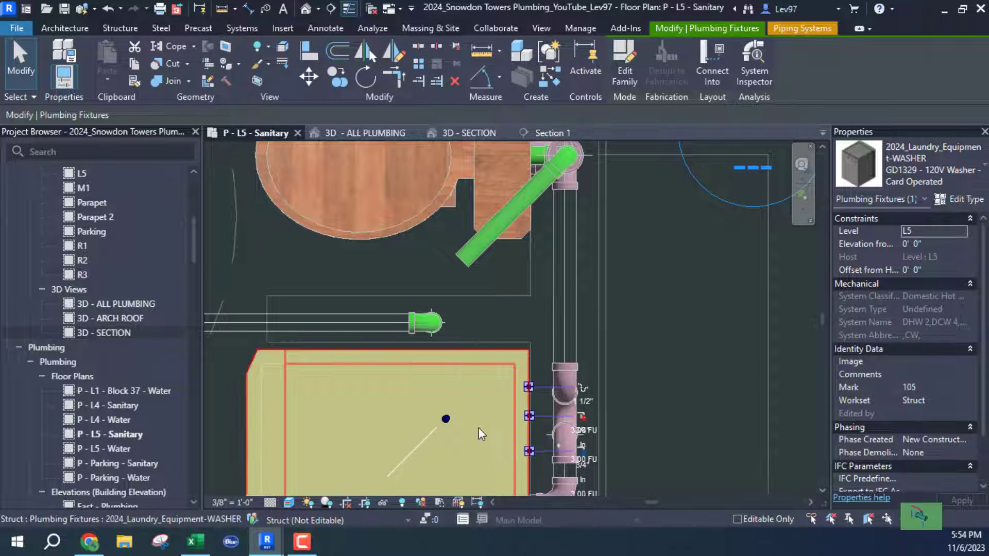
{"action": "scroll", "coordinate": [473, 408], "scroll_direction": "up", "scroll_amount": 1}
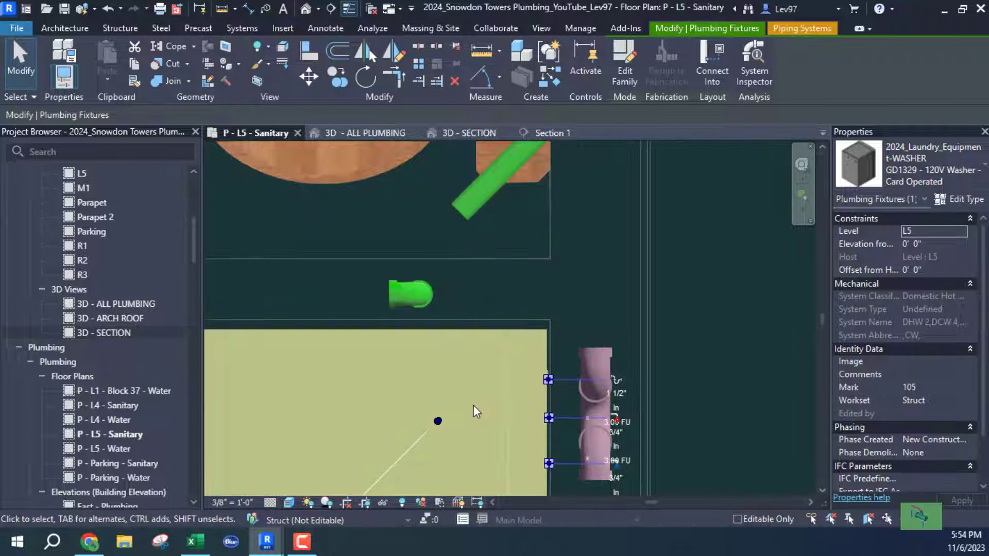
{"action": "right_click", "coordinate": [550, 381]}
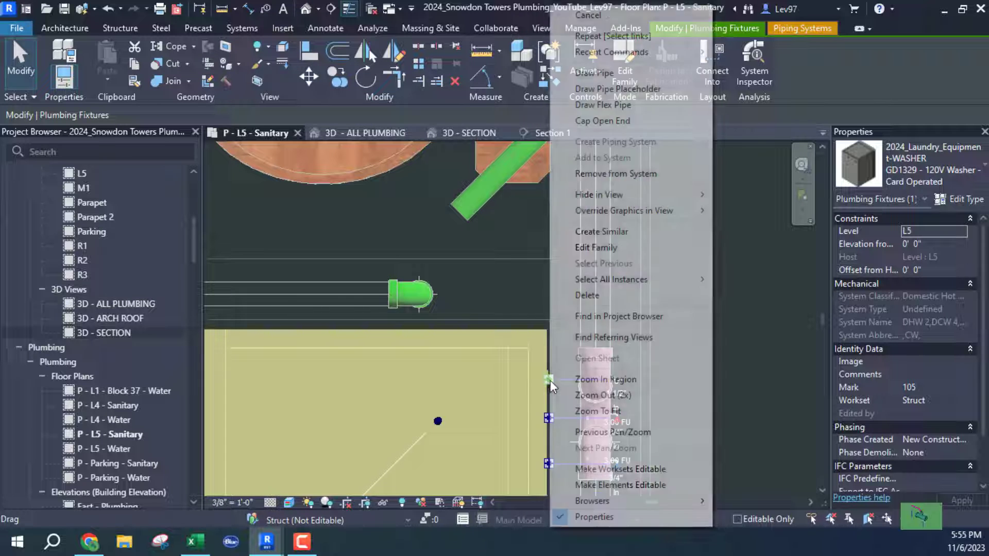
{"action": "left_click", "coordinate": [594, 73]}
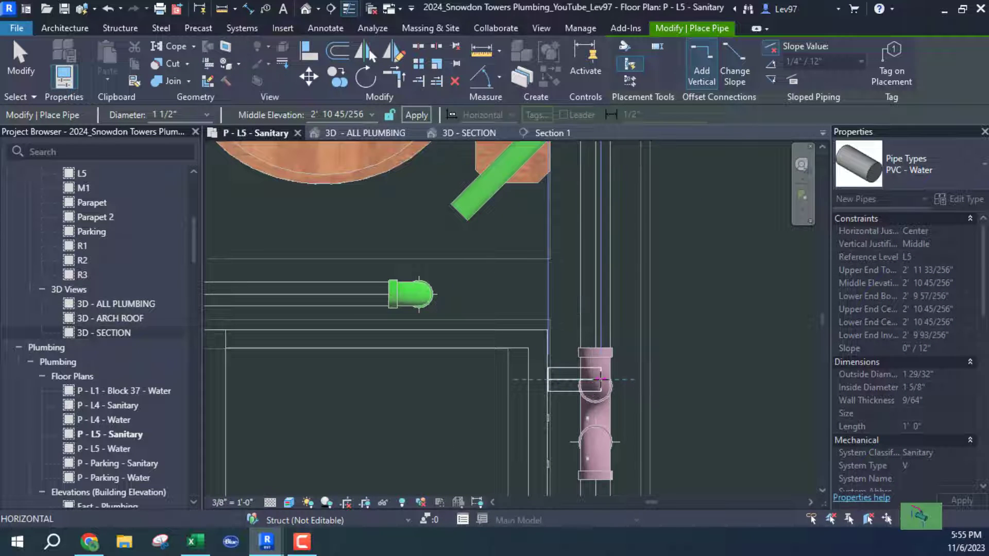
{"action": "scroll", "coordinate": [593, 381], "scroll_direction": "up", "scroll_amount": 2}
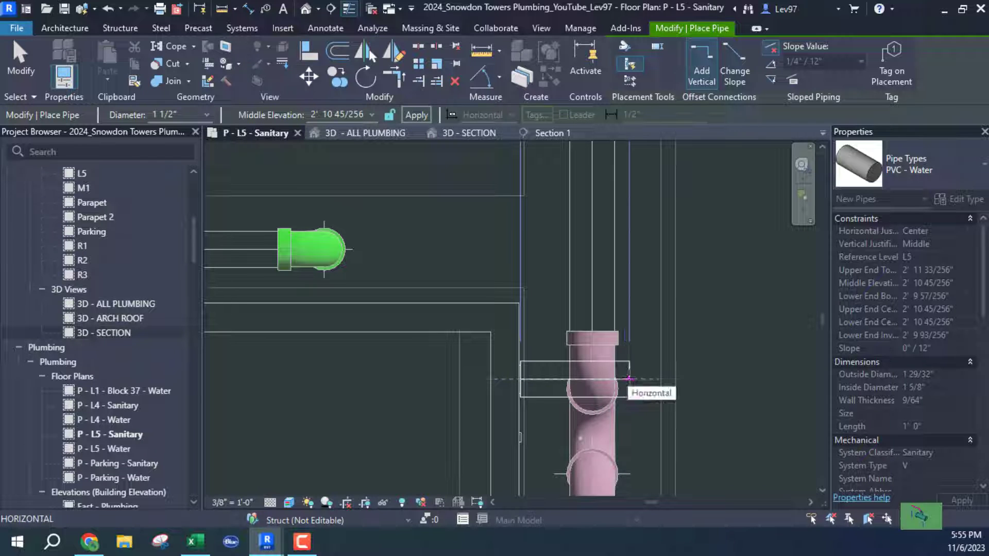
{"action": "left_click", "coordinate": [941, 162]}
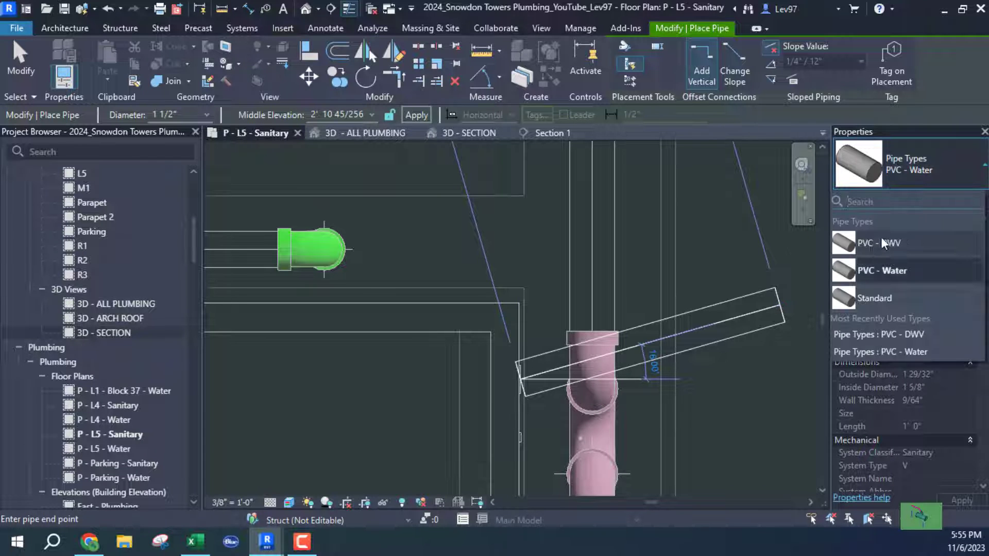
{"action": "left_click", "coordinate": [880, 243]}
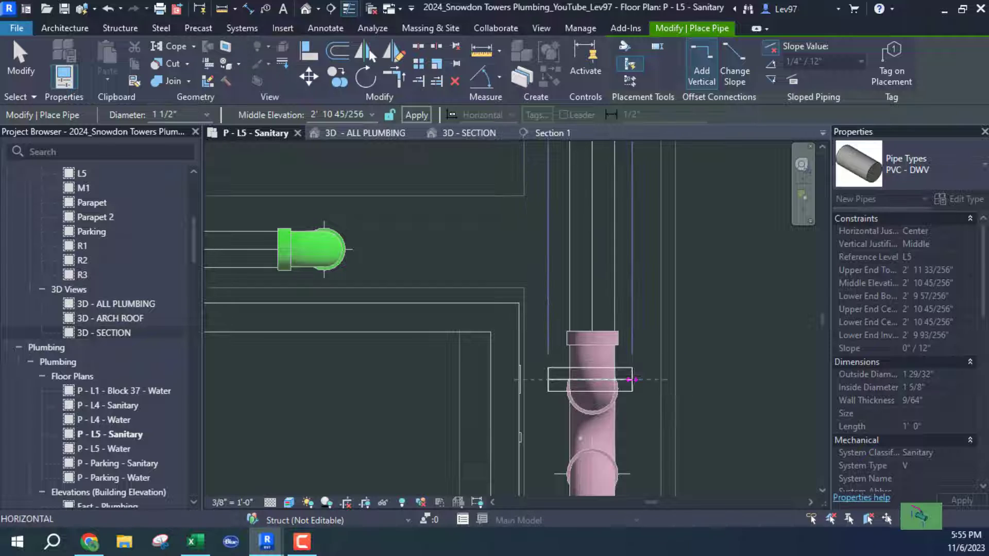
{"action": "left_click", "coordinate": [644, 383]}
Raise the washer vent to 9' 0", run it back diagonally at 135°, and finish with a horizontal run toward the nearby vent elbow.
{"action": "scroll", "coordinate": [643, 384], "scroll_direction": "down", "scroll_amount": 2}
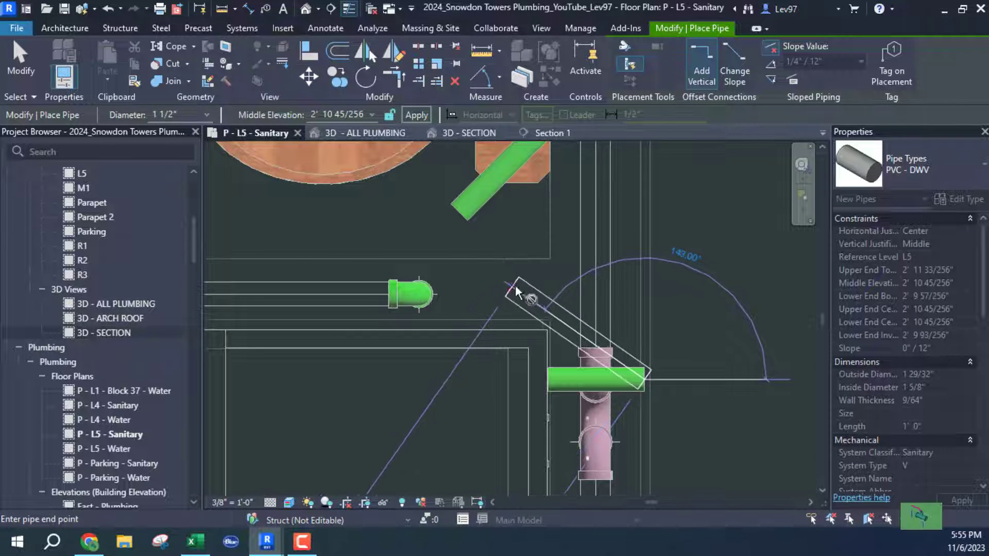
{"action": "left_click", "coordinate": [371, 113]}
{"action": "left_click", "coordinate": [335, 325]}
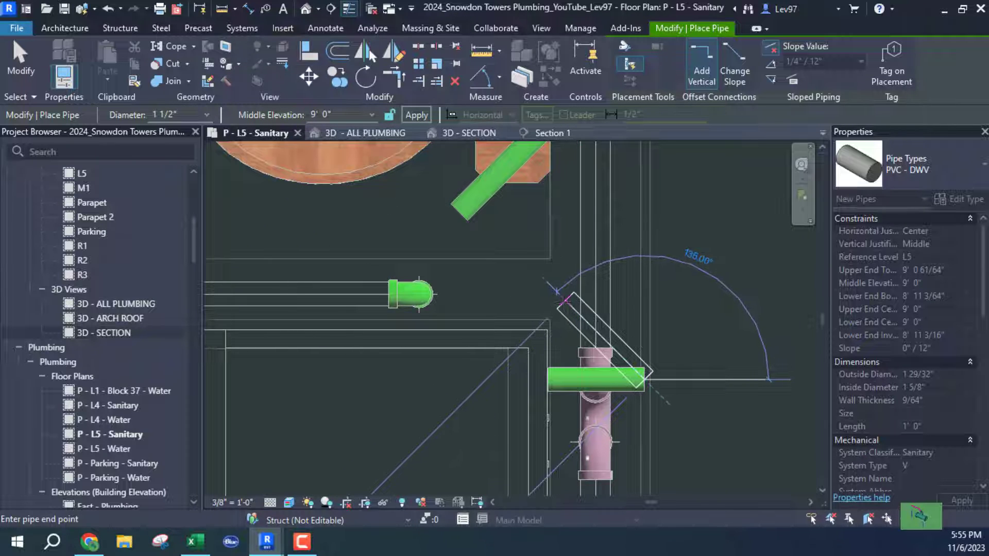
{"action": "left_click", "coordinate": [564, 300]}
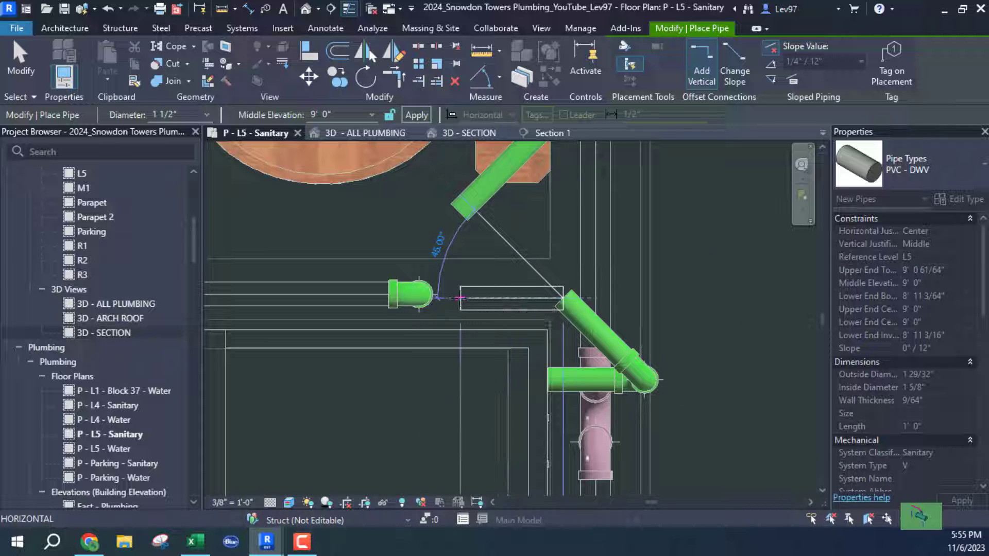
{"action": "left_click", "coordinate": [459, 299]}
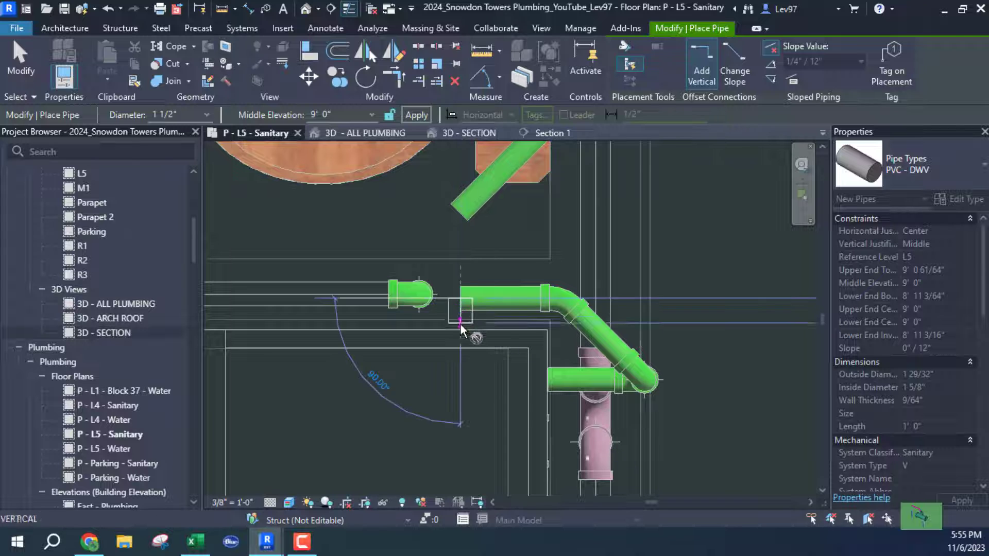
{"action": "key", "text": "Escape"}
{"action": "key", "text": "Escape"}
{"action": "scroll", "coordinate": [493, 273], "scroll_direction": "down", "scroll_amount": 2}
{"action": "middle_click_drag", "start_coordinate": [505, 235], "coordinate": [477, 332]}
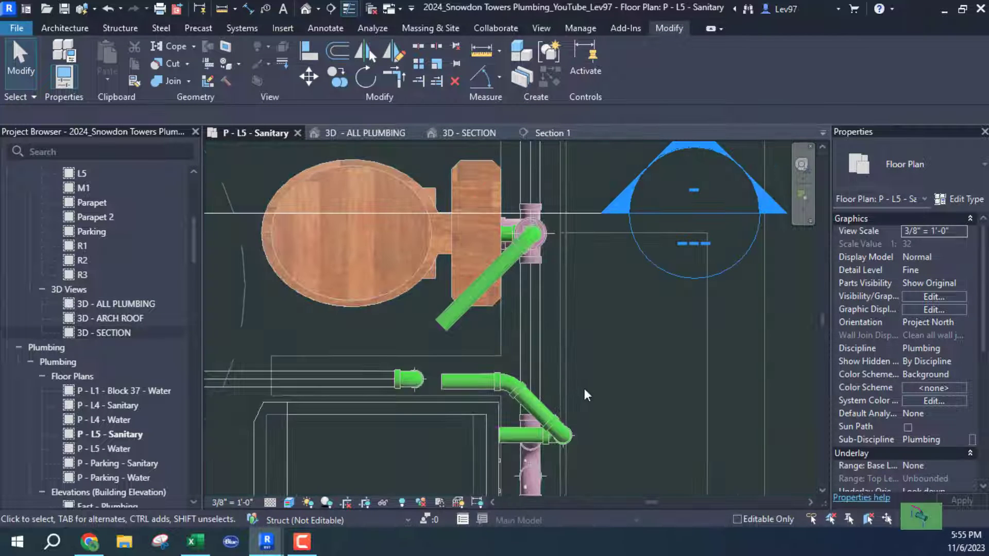
{"action": "middle_click_drag", "start_coordinate": [595, 397], "coordinate": [647, 250]}
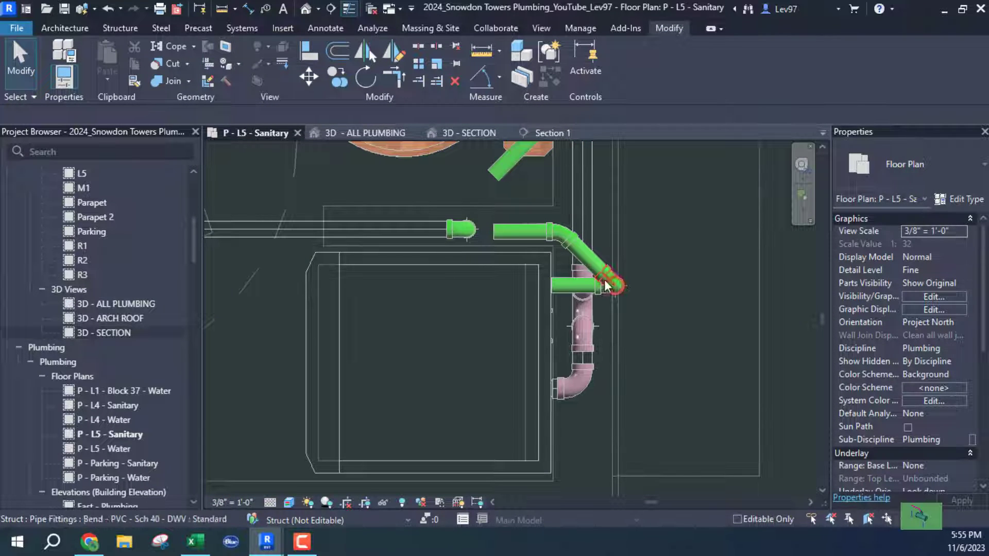
{"action": "left_click_drag", "start_coordinate": [590, 315], "coordinate": [597, 313]}
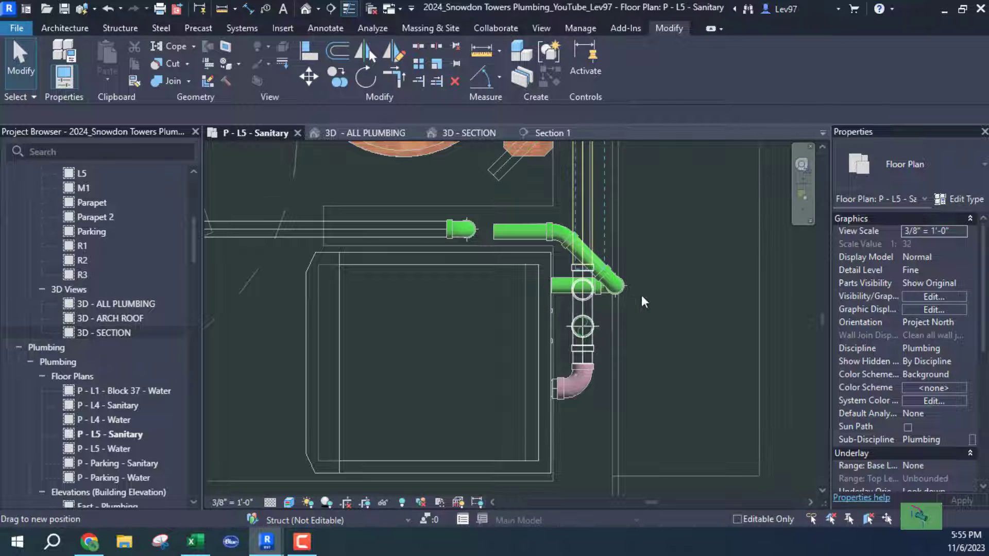
{"action": "left_click", "coordinate": [114, 8]}
Nudge the bend atop the washer's vent riser toward the washer until it sits over the drain piping.
{"action": "left_click", "coordinate": [613, 285]}
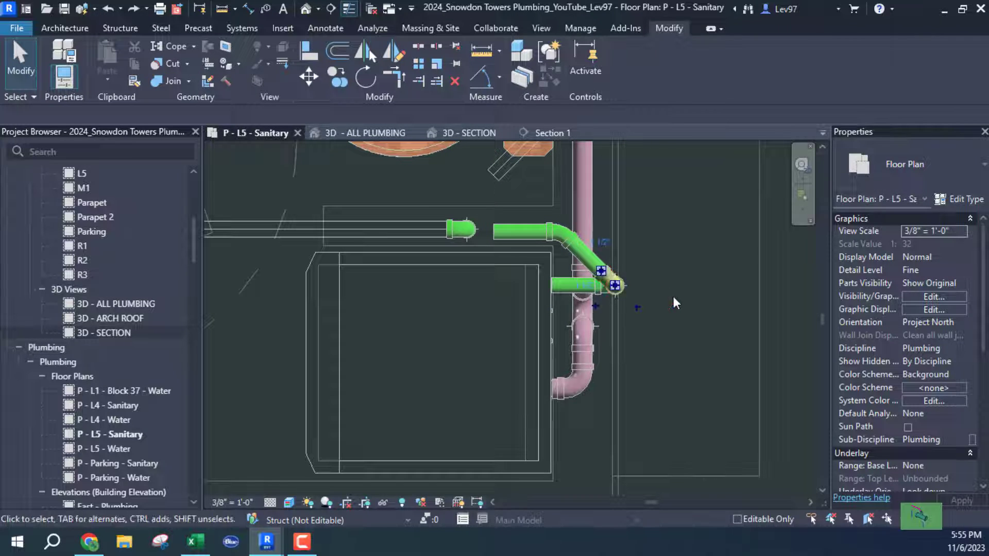
{"action": "key", "text": "Left"}
{"action": "key", "text": "Left"}
{"action": "key", "text": "Left"}
{"action": "key", "text": "Left"}
{"action": "key", "text": "Left"}
{"action": "key", "text": "Left"}
{"action": "key", "text": "Left"}
{"action": "key", "text": "Left"}
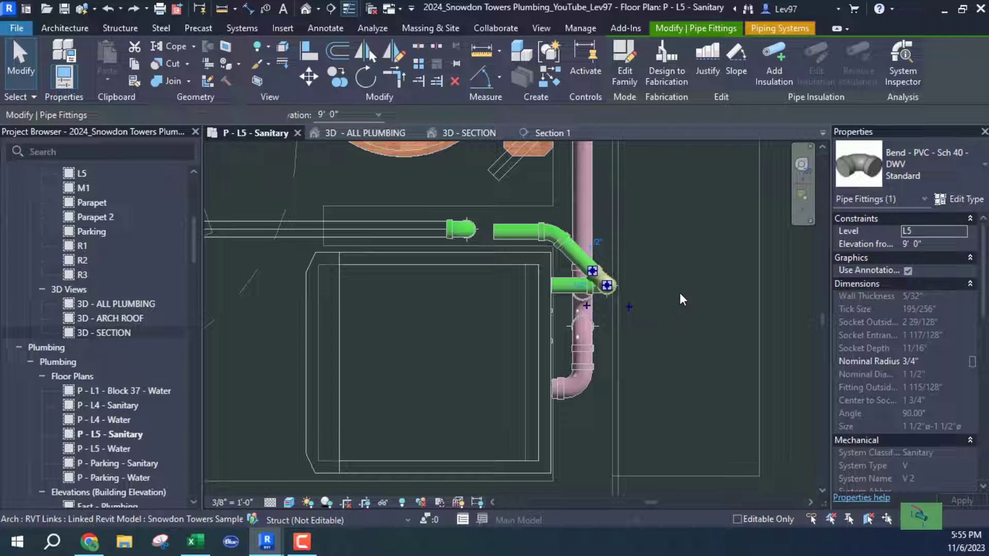
{"action": "key", "text": "Left"}
{"action": "key", "text": "Left"}
{"action": "key", "text": "Left"}
{"action": "key", "text": "Left"}
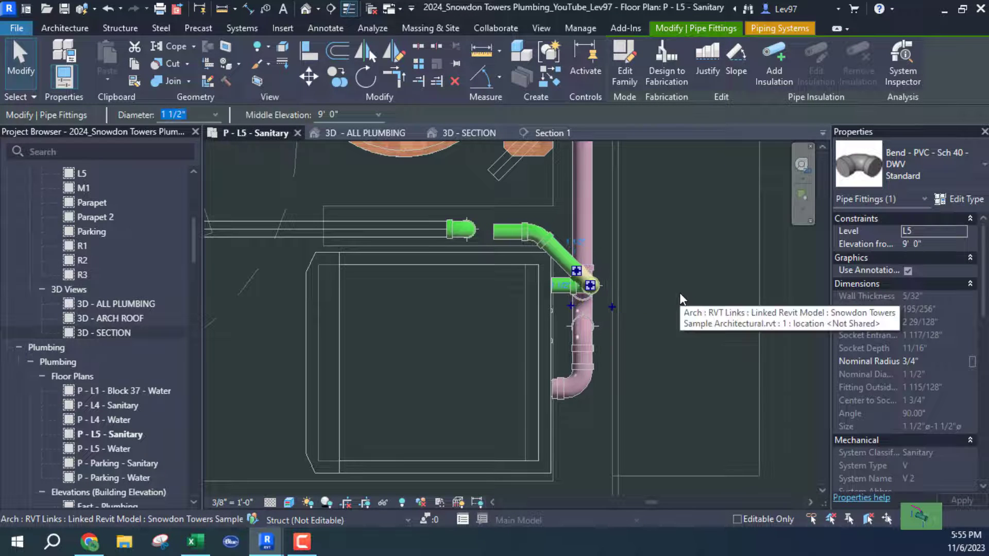
{"action": "key", "text": "Left"}
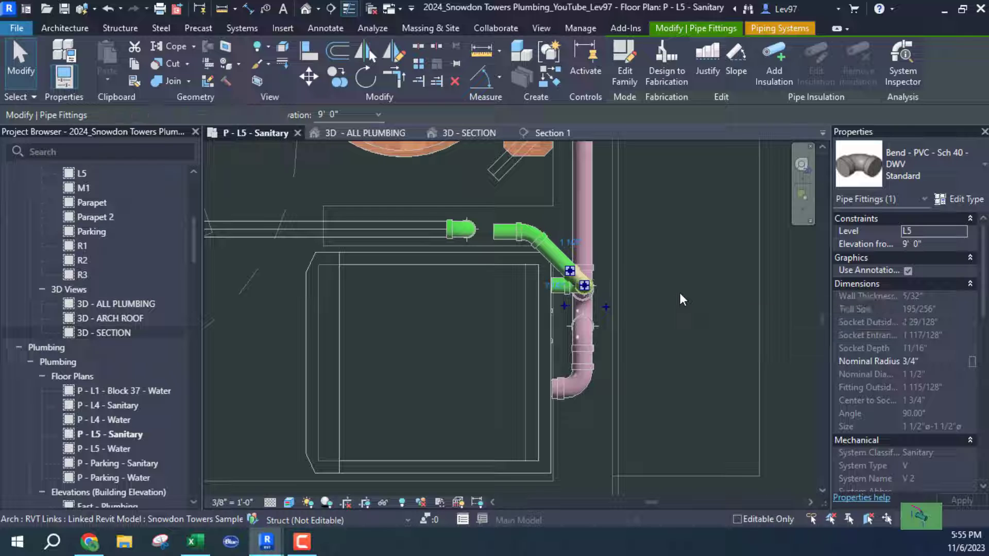
{"action": "key", "text": "Escape"}
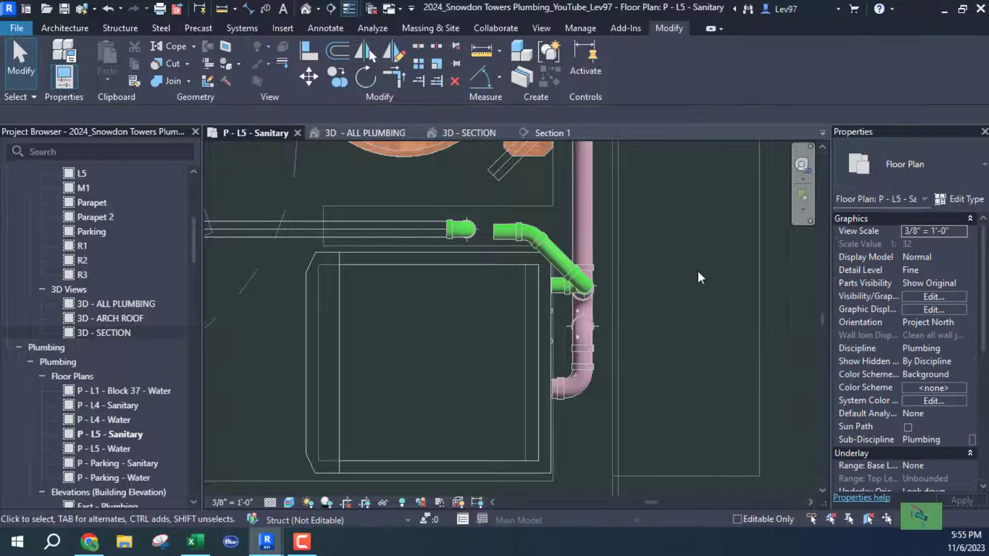
Select the water closet's diagonal vent pipe and examine it with the surrounding vents in the 3D - SECTION view.
{"action": "scroll", "coordinate": [697, 271], "scroll_direction": "down", "scroll_amount": 3}
{"action": "middle_click_drag", "start_coordinate": [654, 314], "coordinate": [675, 394]}
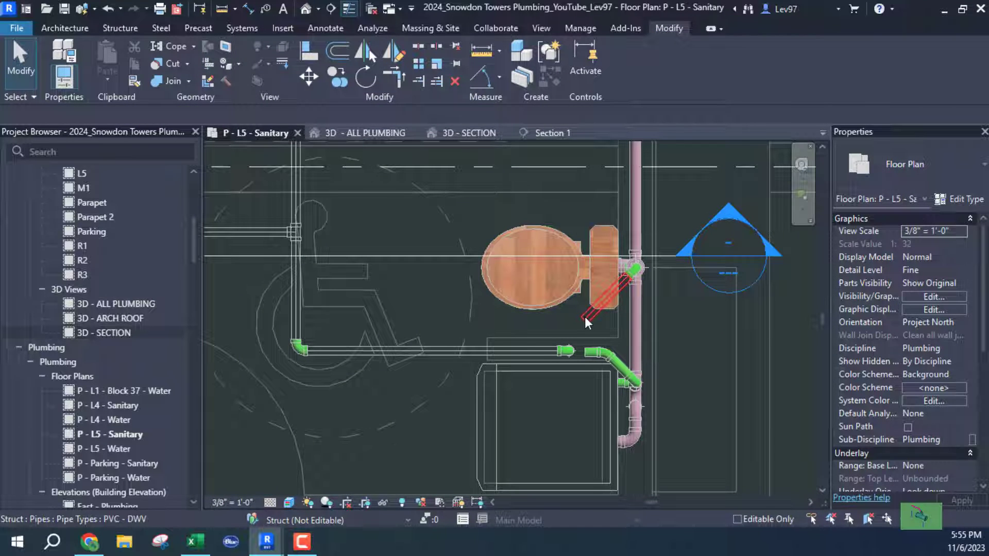
{"action": "left_click", "coordinate": [587, 324]}
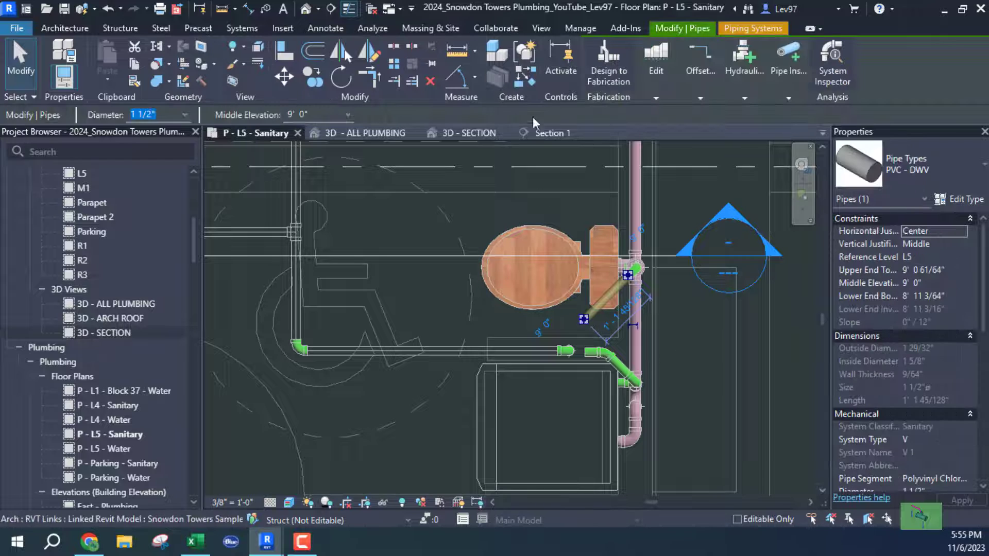
{"action": "left_click", "coordinate": [474, 132]}
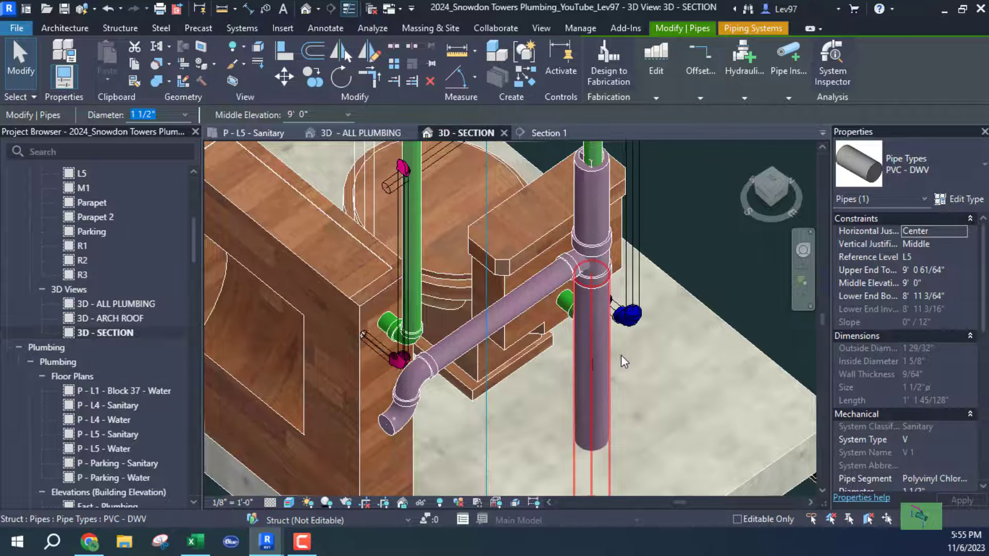
{"action": "scroll", "coordinate": [627, 352], "scroll_direction": "down", "scroll_amount": 4}
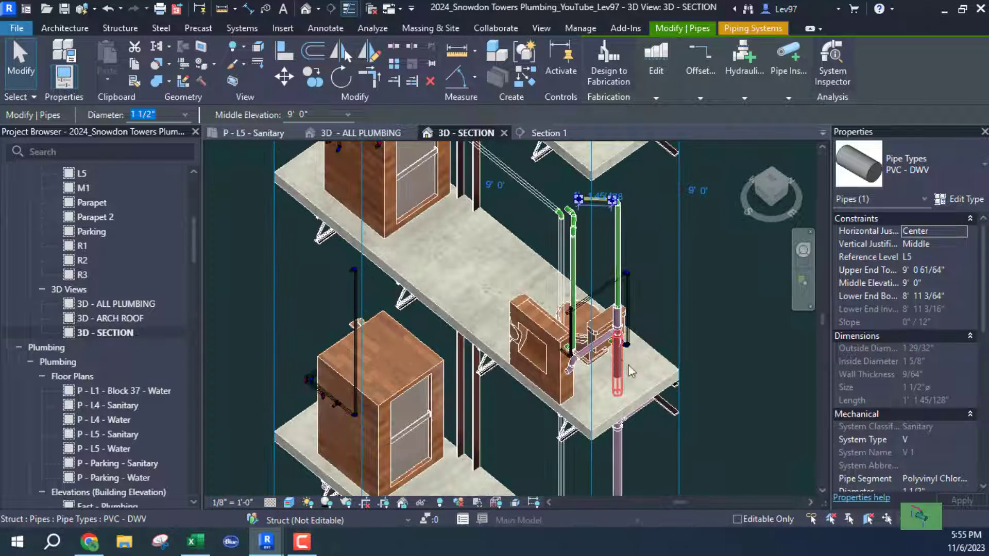
Turn on the linked Snowdon Towers Sample HVAC.rvt model in the 3D - SECTION view's visibility overrides.
{"action": "key", "text": "v"}
{"action": "key", "text": "g"}
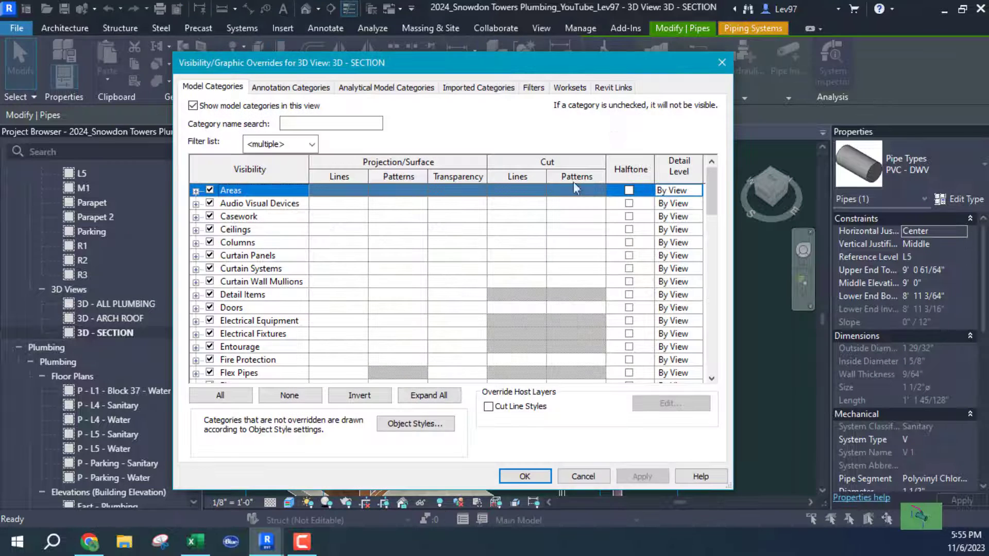
{"action": "left_click", "coordinate": [613, 87]}
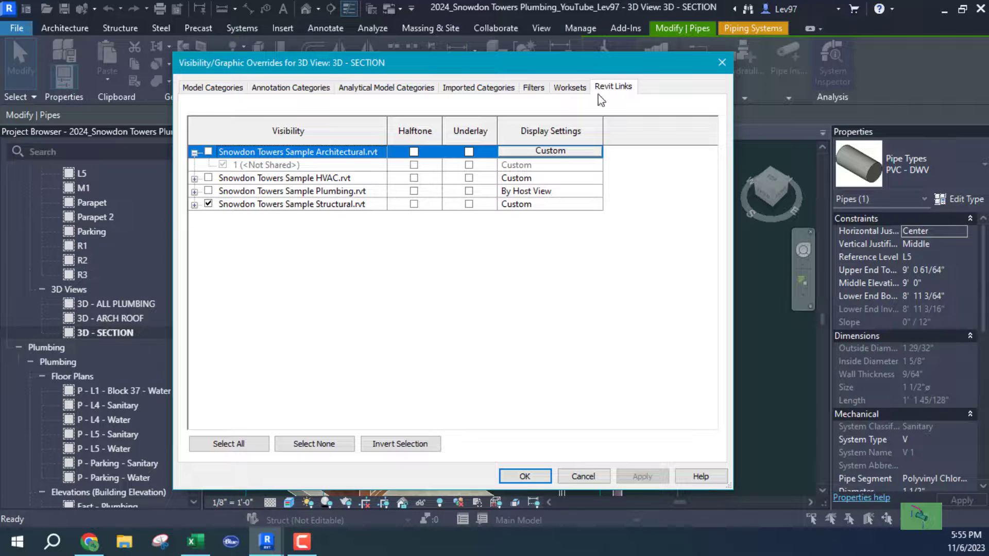
{"action": "left_click", "coordinate": [209, 178]}
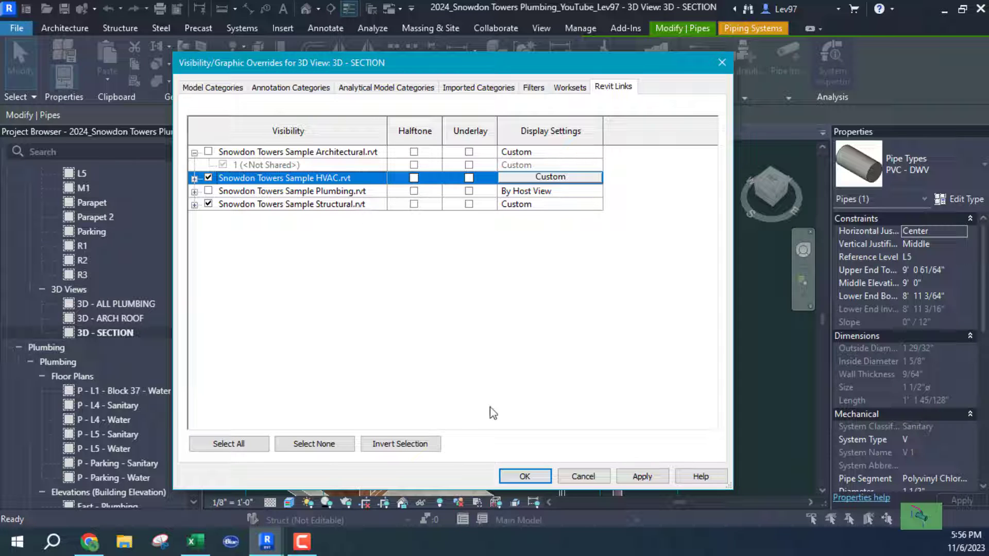
{"action": "left_click", "coordinate": [525, 476]}
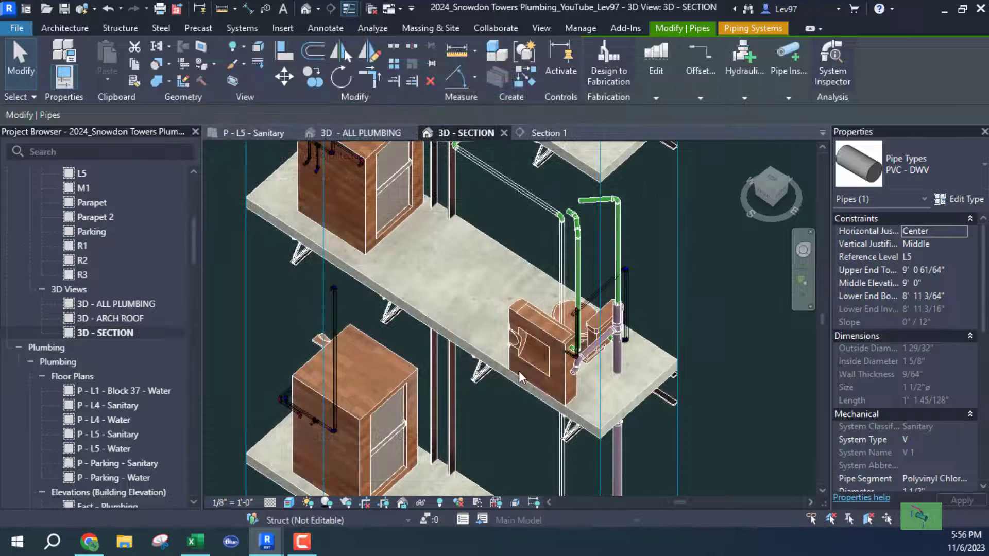
{"action": "key", "text": "Escape"}
Examine the drain and vent piping behind the water closet and washer from several angles, including the 2" horizontal drain.
{"action": "middle_click_drag", "start_coordinate": [508, 288], "coordinate": [556, 337], "text": "shift"}
{"action": "scroll", "coordinate": [591, 335], "scroll_direction": "up", "scroll_amount": 4}
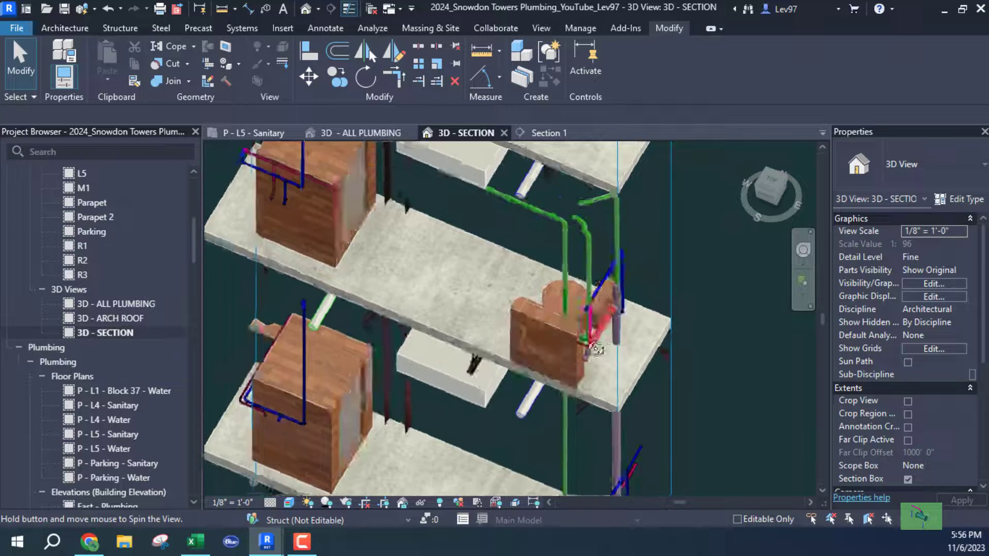
{"action": "scroll", "coordinate": [637, 348], "scroll_direction": "up", "scroll_amount": 4}
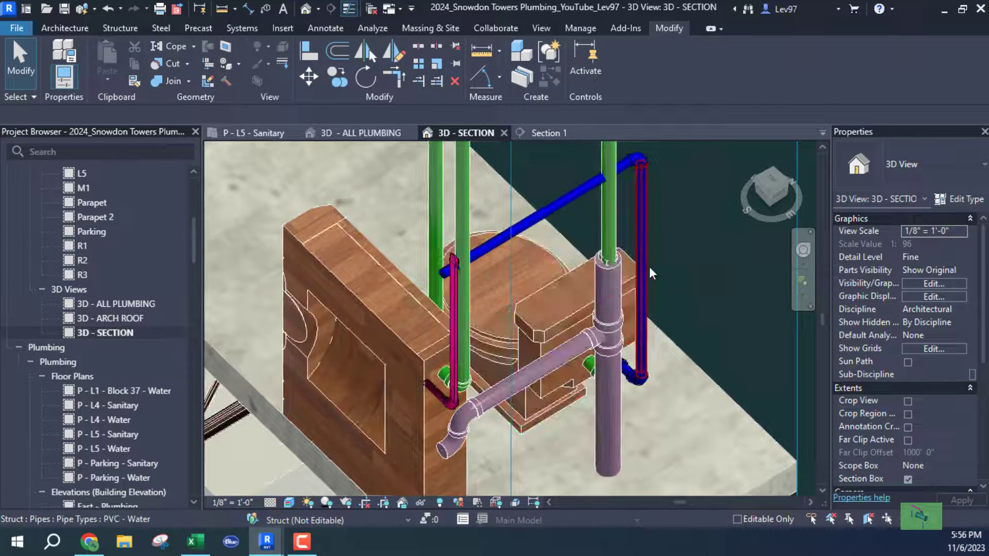
{"action": "middle_click_drag", "start_coordinate": [635, 342], "coordinate": [664, 324], "text": "shift"}
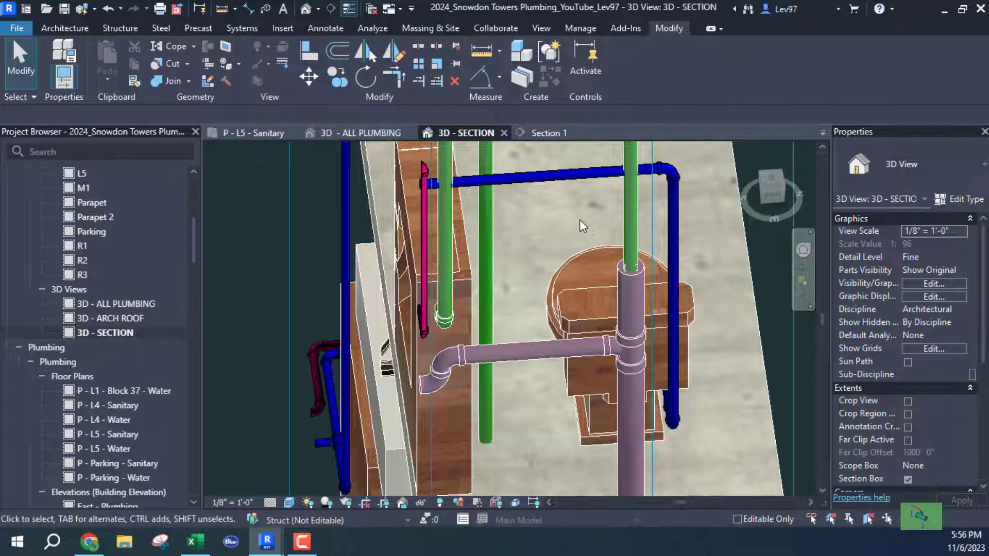
{"action": "left_click_drag", "start_coordinate": [580, 216], "coordinate": [638, 283]}
{"action": "left_click", "coordinate": [549, 224]}
{"action": "middle_click_drag", "start_coordinate": [553, 420], "coordinate": [567, 423]}
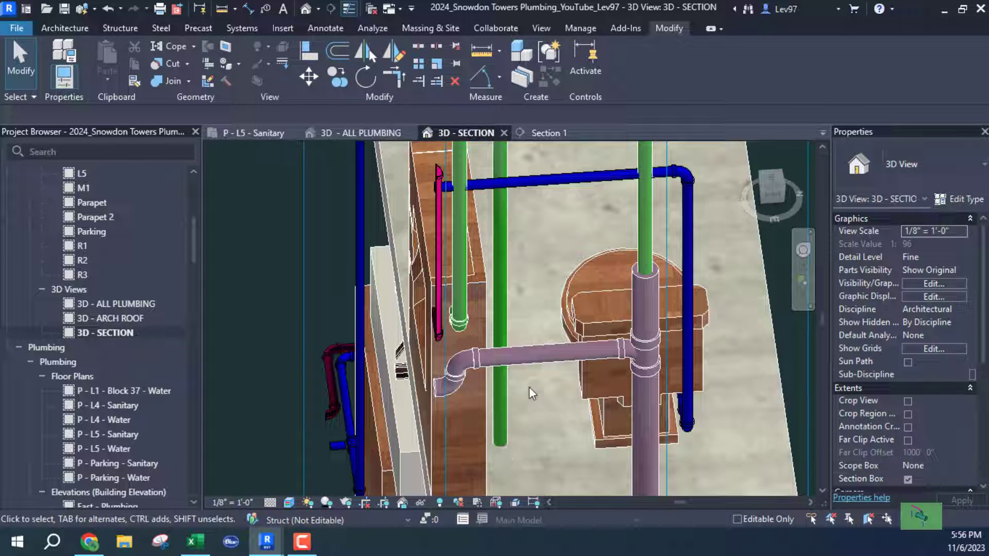
{"action": "left_click", "coordinate": [533, 356]}
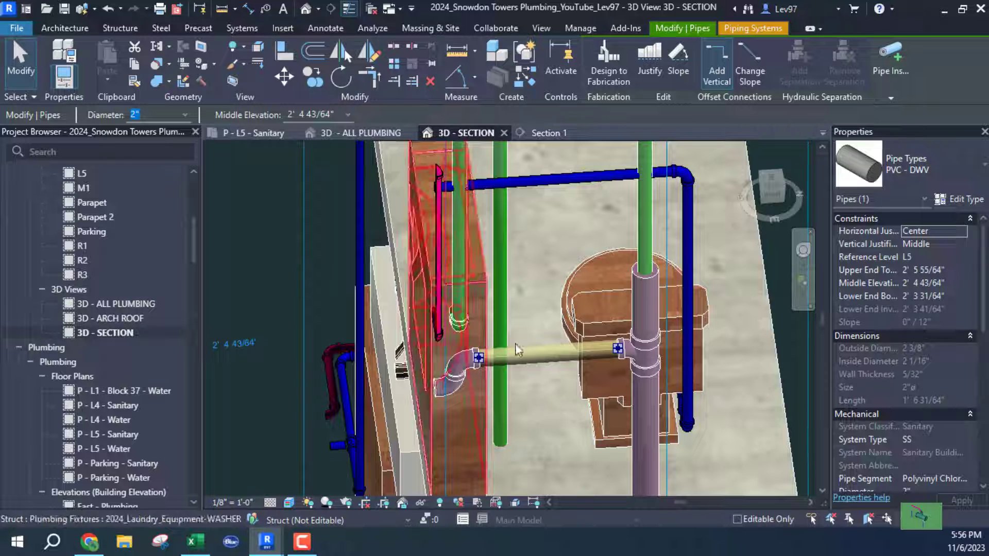
{"action": "key", "text": "Escape"}
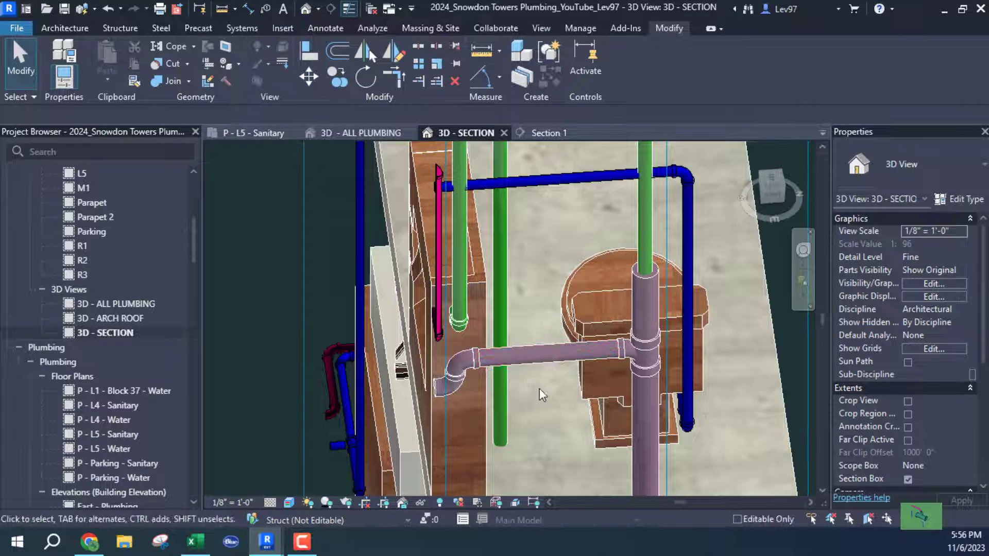
{"action": "scroll", "coordinate": [632, 255], "scroll_direction": "up", "scroll_amount": 5}
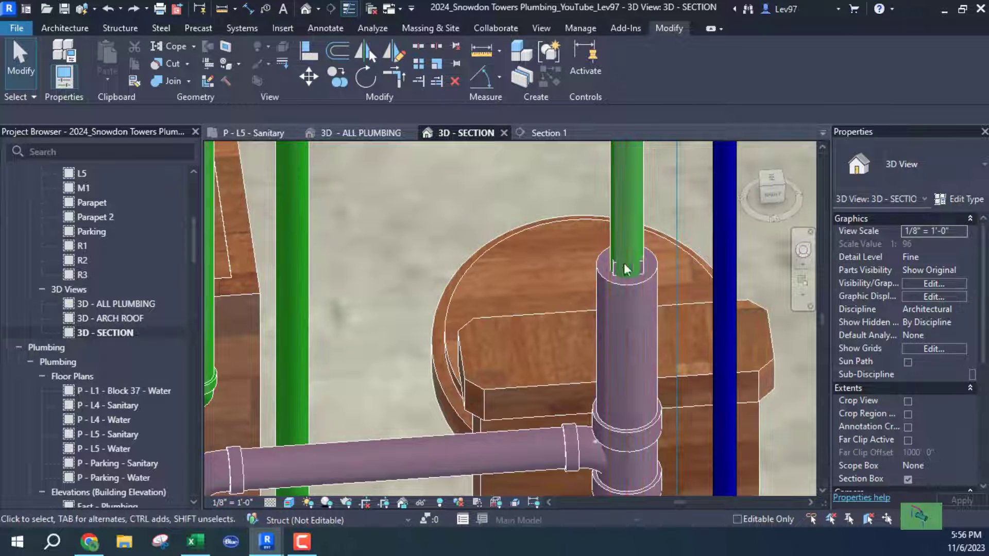
Compare the vent runs with the HVAC unit and ductwork in 3D - SECTION and with the P - L5 - Sanitary plan.
{"action": "scroll", "coordinate": [557, 272], "scroll_direction": "down", "scroll_amount": 5}
{"action": "middle_click_drag", "start_coordinate": [557, 299], "coordinate": [524, 356]}
{"action": "scroll", "coordinate": [628, 376], "scroll_direction": "down", "scroll_amount": 2}
{"action": "scroll", "coordinate": [555, 321], "scroll_direction": "down", "scroll_amount": 2}
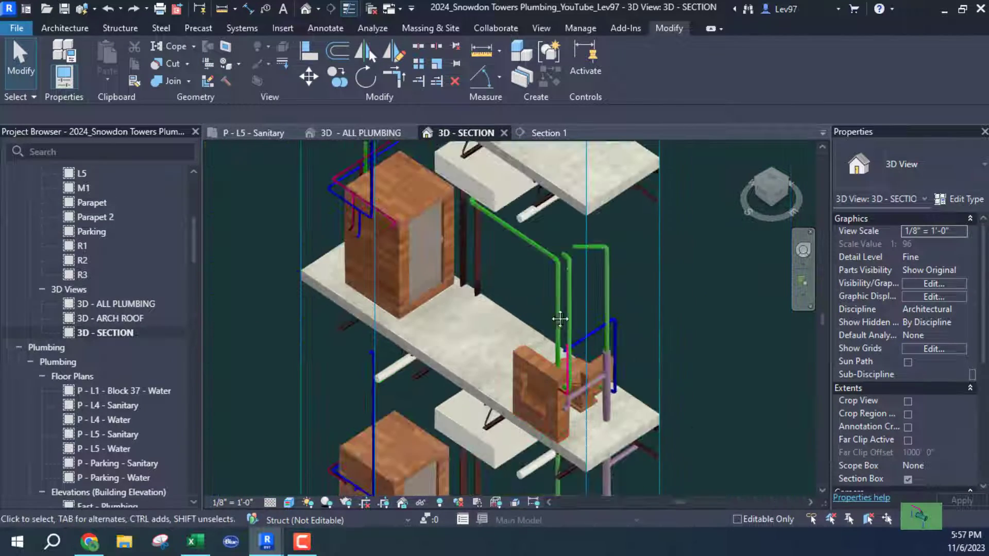
{"action": "middle_click_drag", "start_coordinate": [560, 320], "coordinate": [638, 266]}
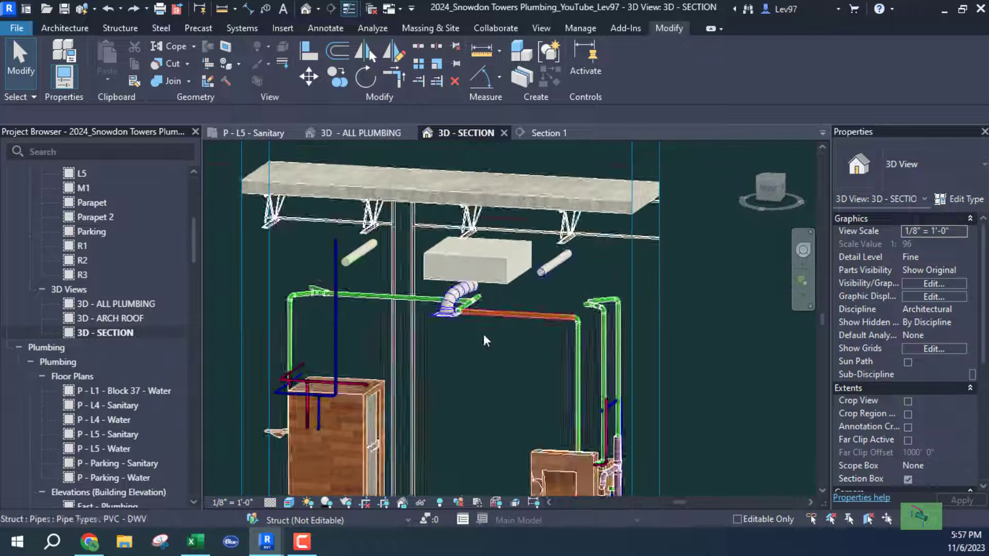
{"action": "scroll", "coordinate": [463, 328], "scroll_direction": "up", "scroll_amount": 3}
{"action": "scroll", "coordinate": [638, 339], "scroll_direction": "up", "scroll_amount": 2}
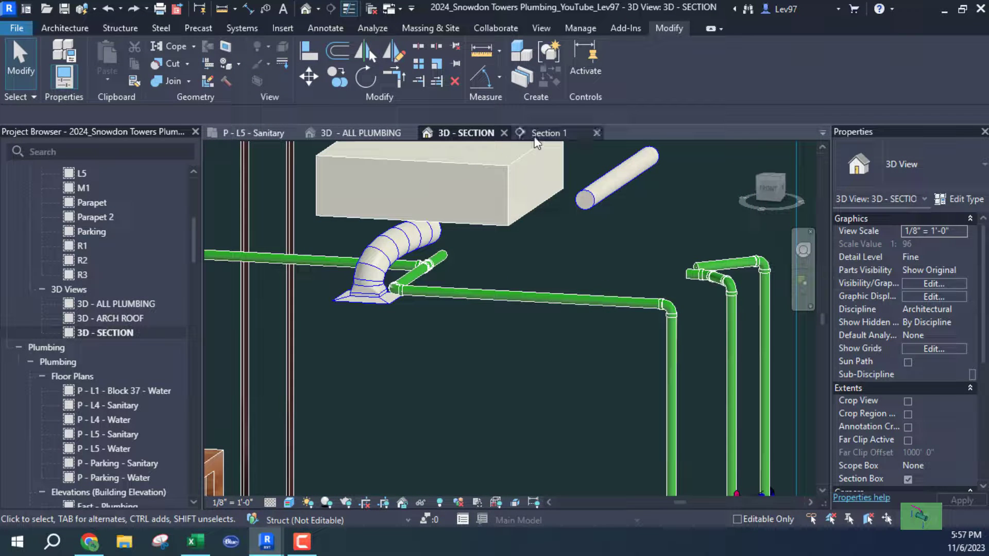
{"action": "left_click", "coordinate": [251, 132]}
{"action": "middle_click_drag", "start_coordinate": [689, 370], "coordinate": [639, 344]}
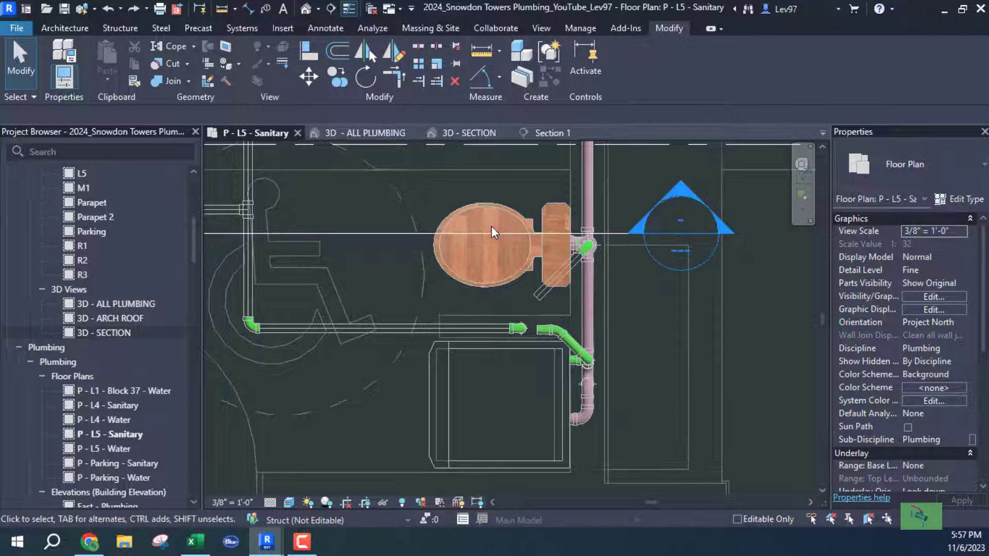
{"action": "left_click", "coordinate": [463, 132]}
{"action": "scroll", "coordinate": [570, 377], "scroll_direction": "down", "scroll_amount": 2}
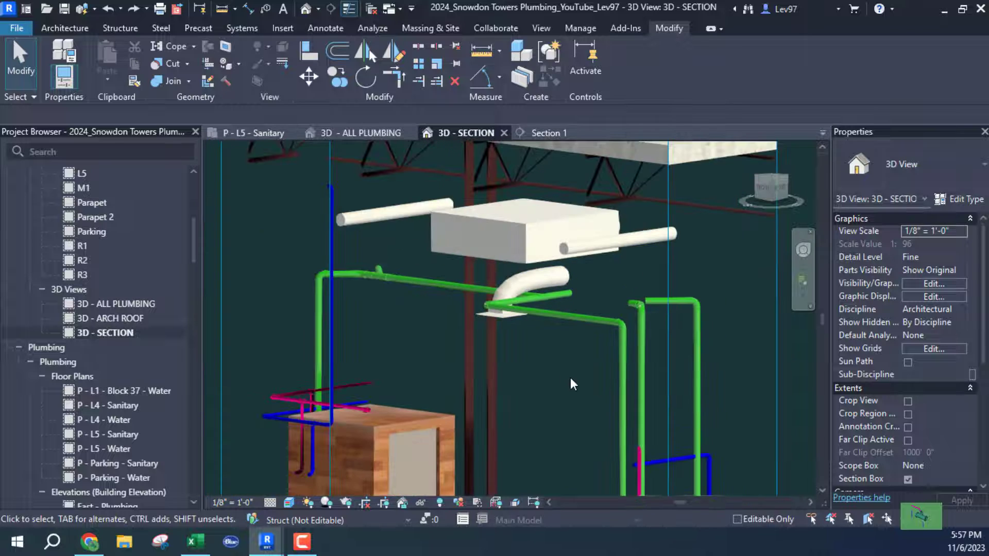
Delete the diagonal vent pipe and its elbow at the top of the water closet's vent riser.
{"action": "middle_click_drag", "start_coordinate": [571, 378], "coordinate": [380, 197]}
{"action": "middle_click_drag", "start_coordinate": [585, 230], "coordinate": [586, 276], "text": "shift"}
{"action": "middle_click_drag", "start_coordinate": [586, 277], "coordinate": [634, 460]}
{"action": "scroll", "coordinate": [538, 268], "scroll_direction": "up", "scroll_amount": 2}
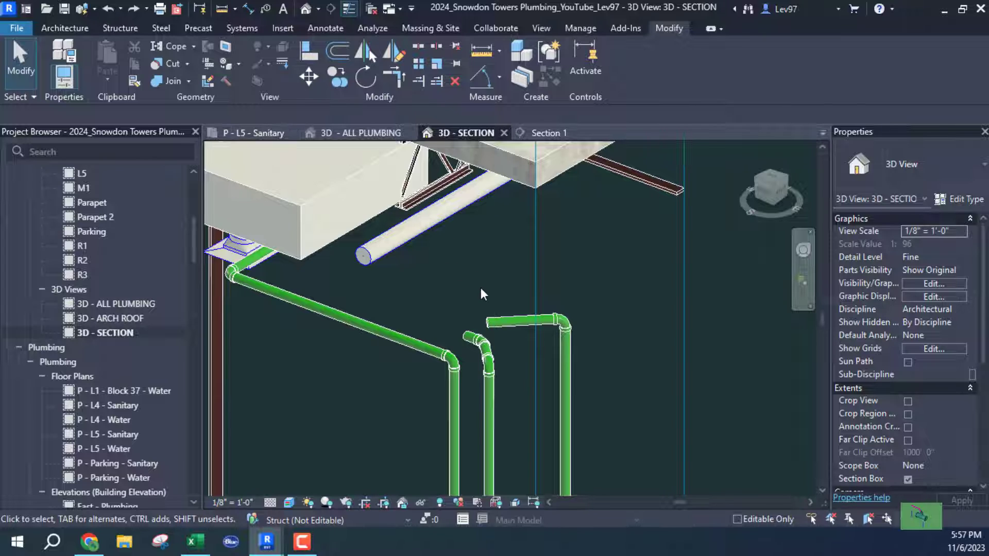
{"action": "scroll", "coordinate": [483, 289], "scroll_direction": "up", "scroll_amount": 1}
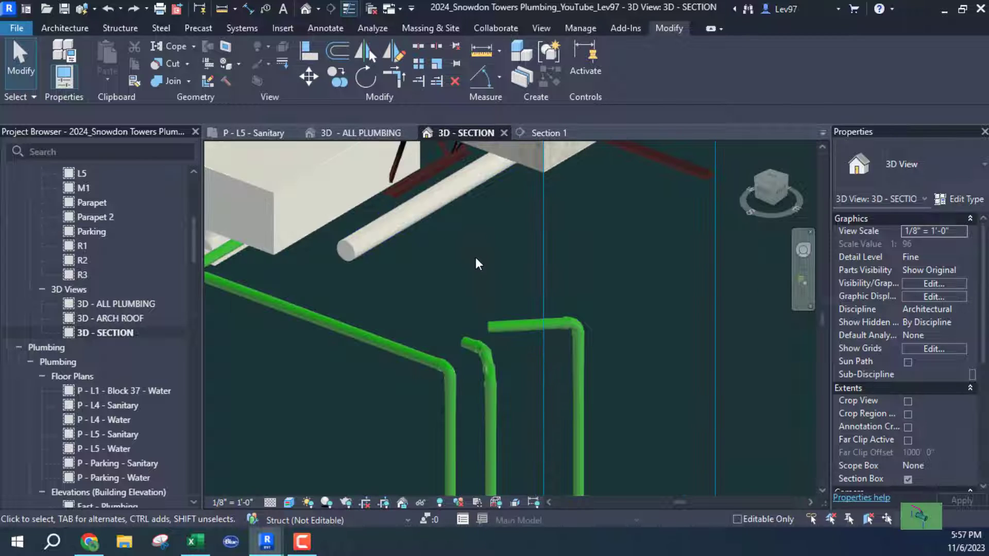
{"action": "left_click_drag", "start_coordinate": [474, 257], "coordinate": [613, 348]}
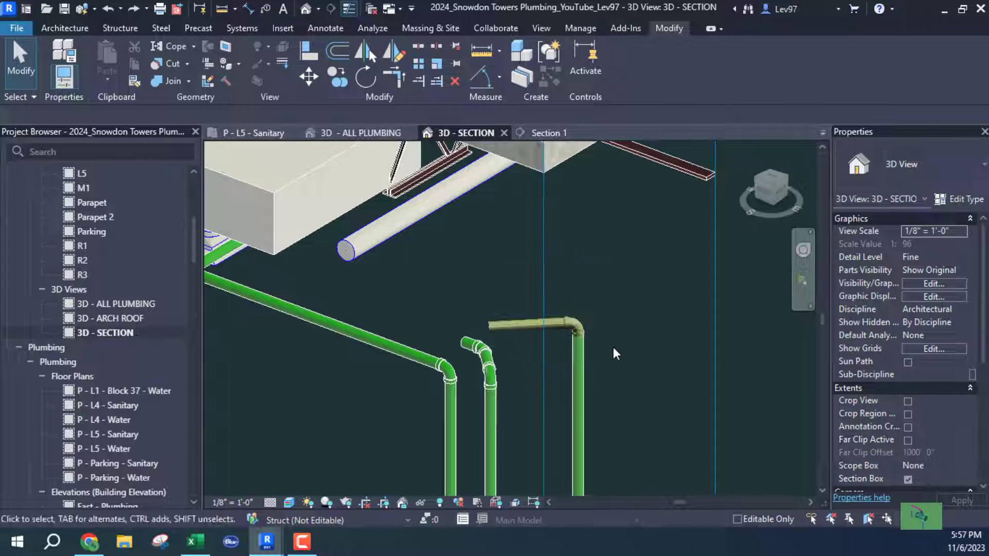
{"action": "key", "text": "Delete"}
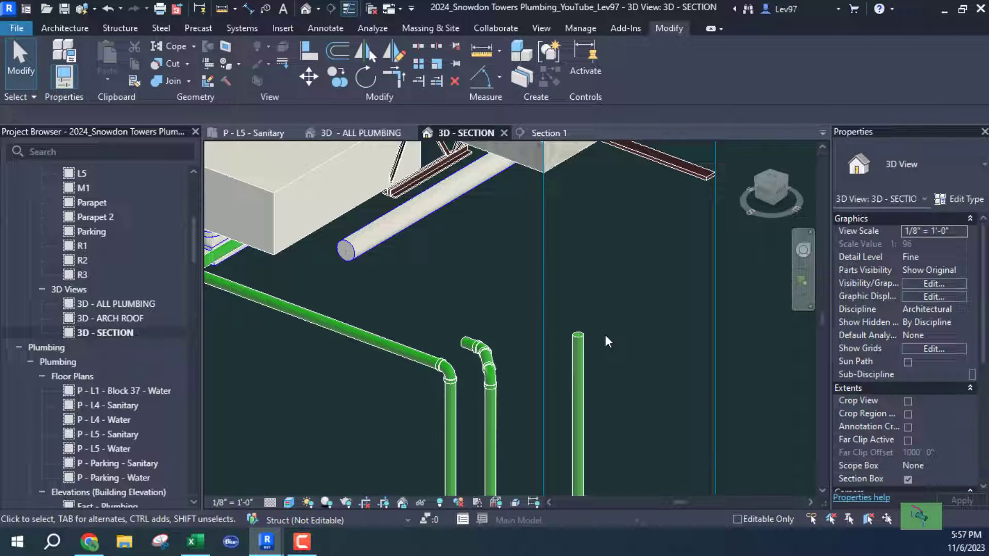
Select the water closet's vertical vent riser and examine it against the neighbouring vents, fixtures and HVAC equipment.
{"action": "left_click", "coordinate": [578, 354]}
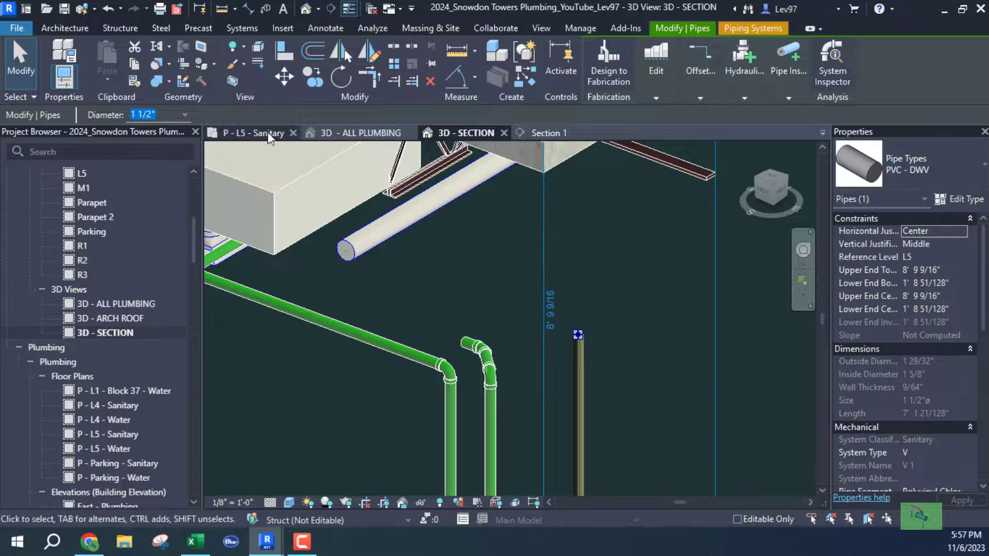
{"action": "middle_click_drag", "start_coordinate": [530, 437], "coordinate": [514, 259]}
{"action": "scroll", "coordinate": [529, 360], "scroll_direction": "down", "scroll_amount": 3}
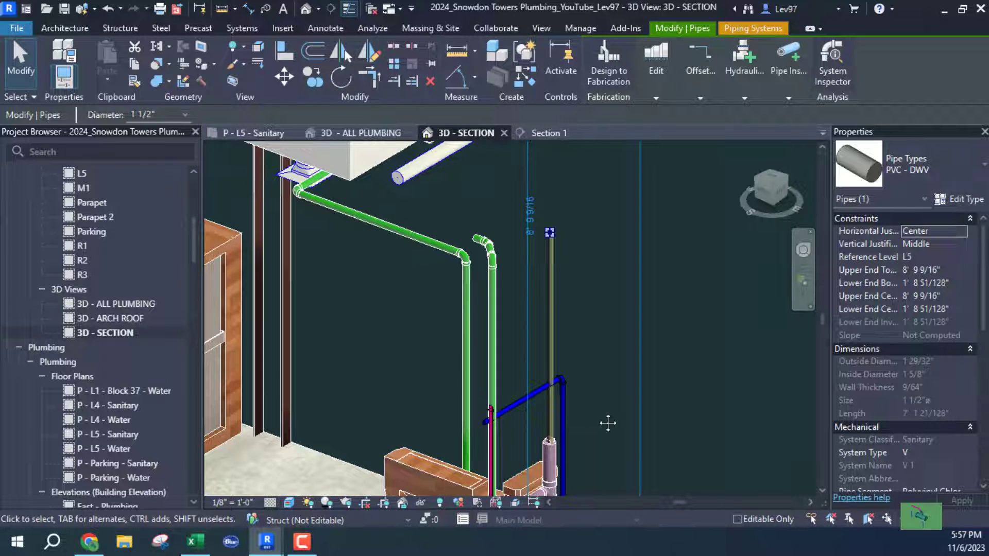
{"action": "middle_click_drag", "start_coordinate": [606, 420], "coordinate": [658, 327]}
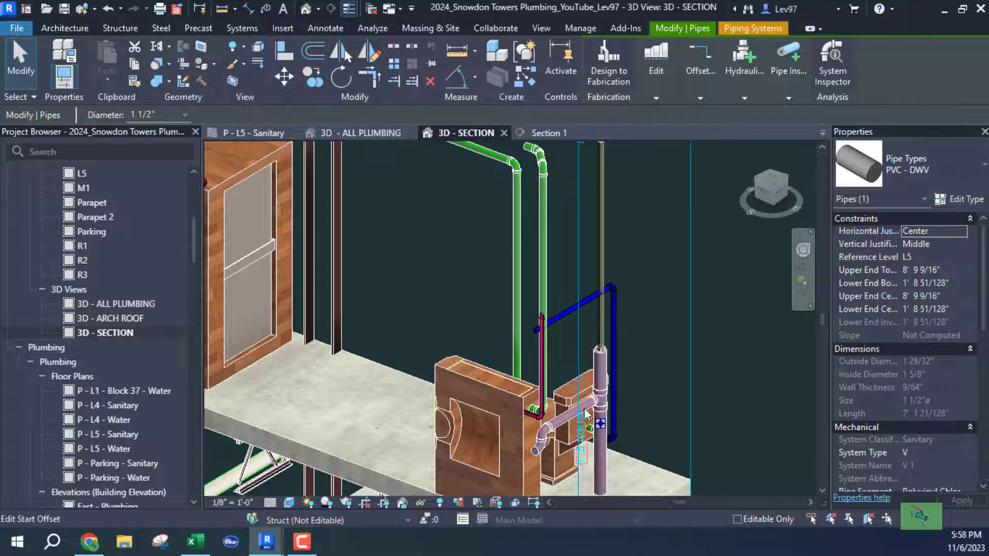
{"action": "scroll", "coordinate": [563, 332], "scroll_direction": "down", "scroll_amount": 4}
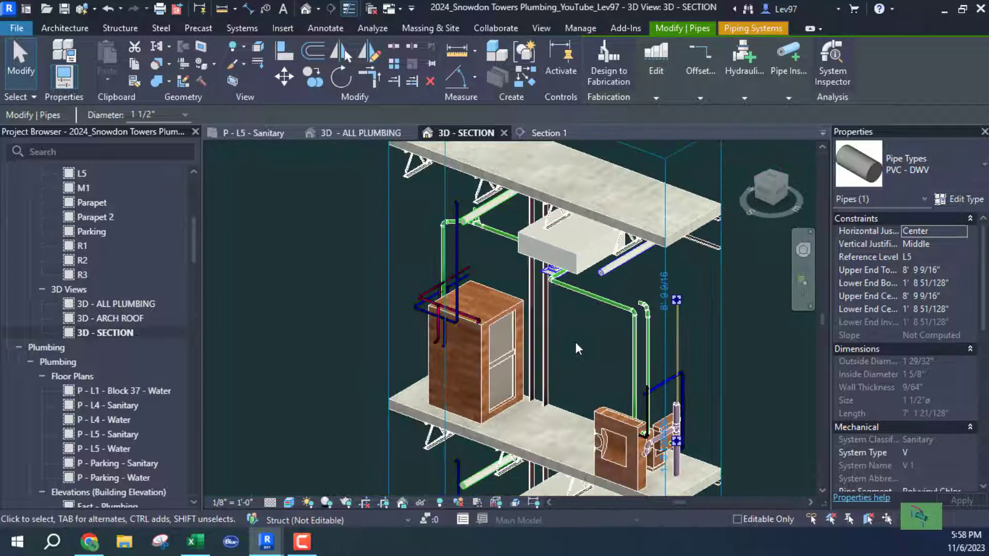
{"action": "middle_click_drag", "start_coordinate": [583, 344], "coordinate": [510, 286]}
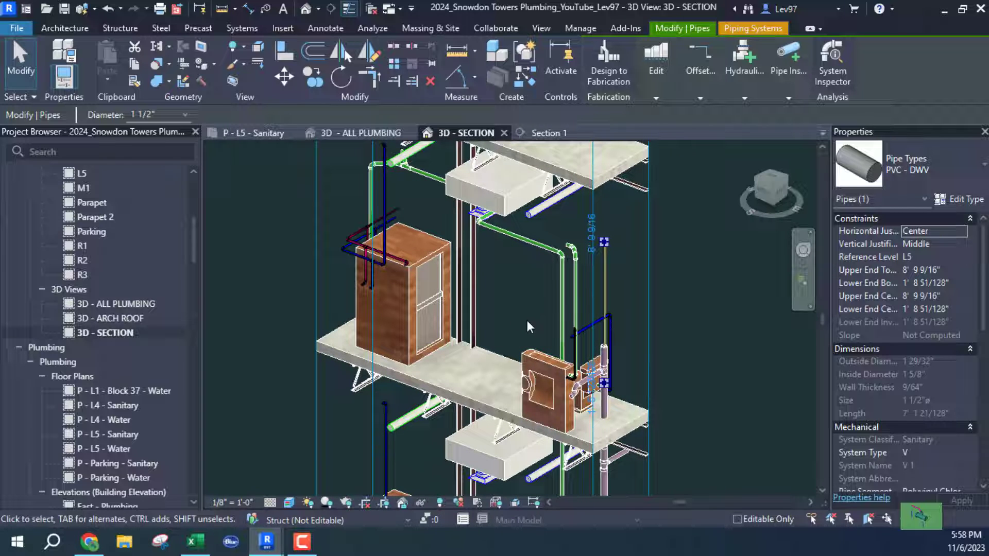
{"action": "scroll", "coordinate": [556, 321], "scroll_direction": "up", "scroll_amount": 2}
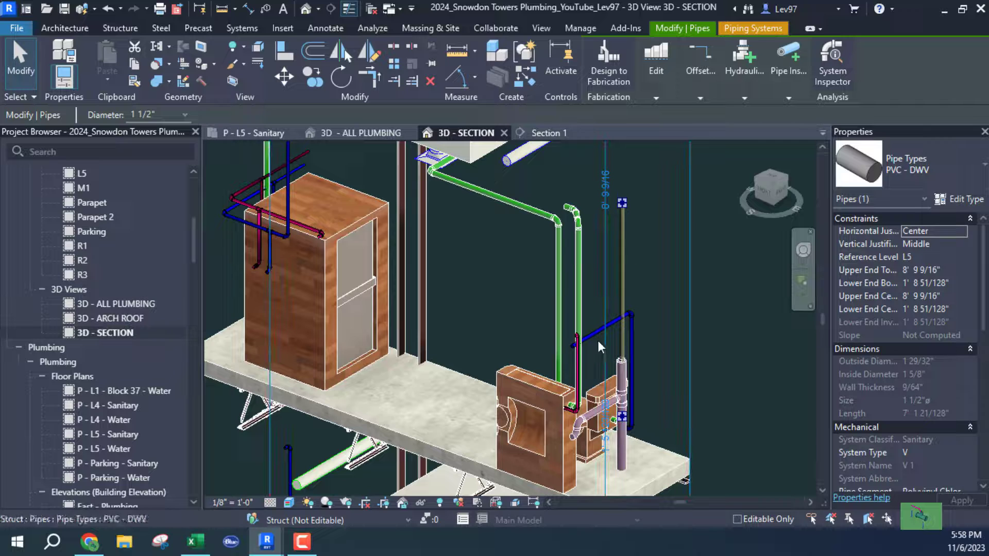
{"action": "middle_click_drag", "start_coordinate": [660, 271], "coordinate": [686, 326]}
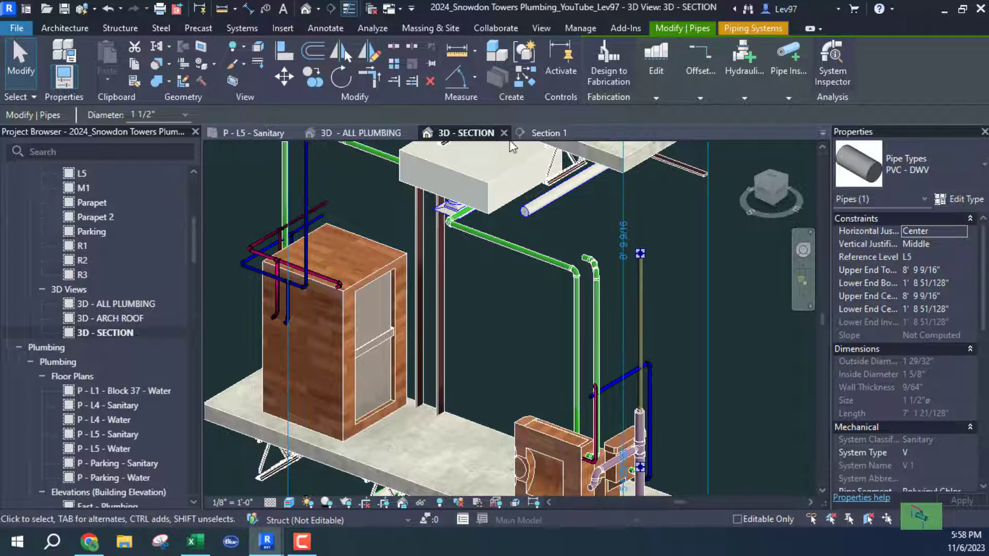
In the P - L5 - Sanitary plan, set the middle elevation of the washer's short horizontal vent pipe to 8' 0".
{"action": "left_click", "coordinate": [260, 133]}
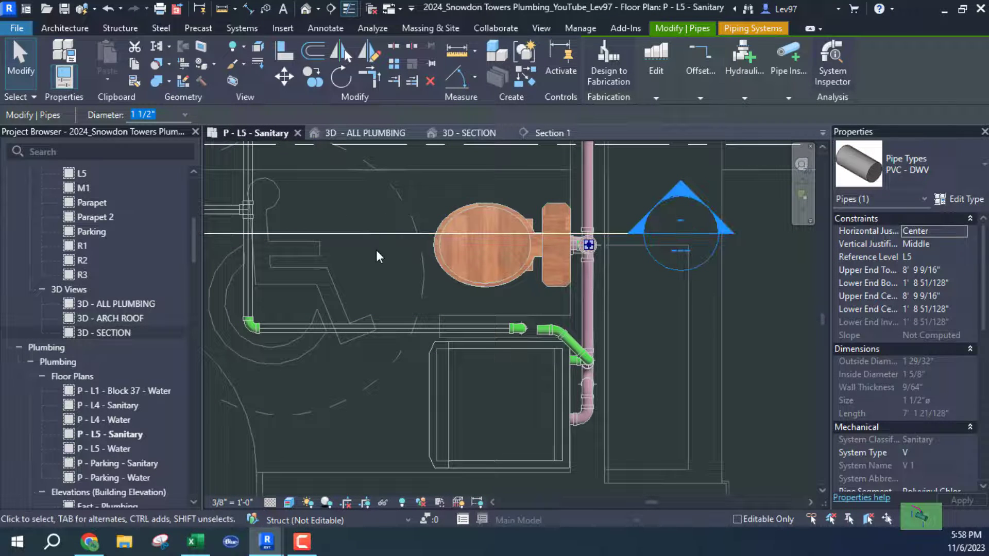
{"action": "left_click", "coordinate": [378, 234]}
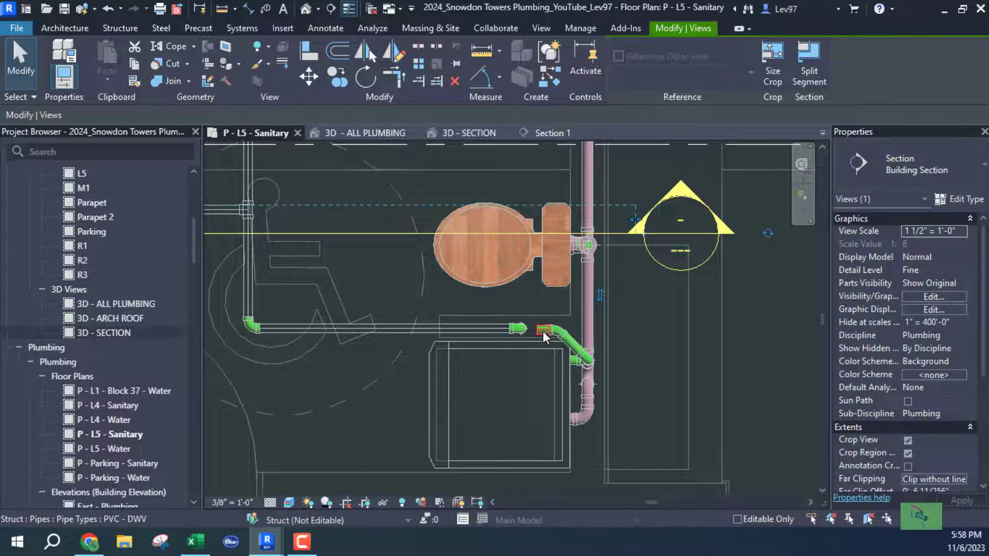
{"action": "scroll", "coordinate": [544, 335], "scroll_direction": "up", "scroll_amount": 3}
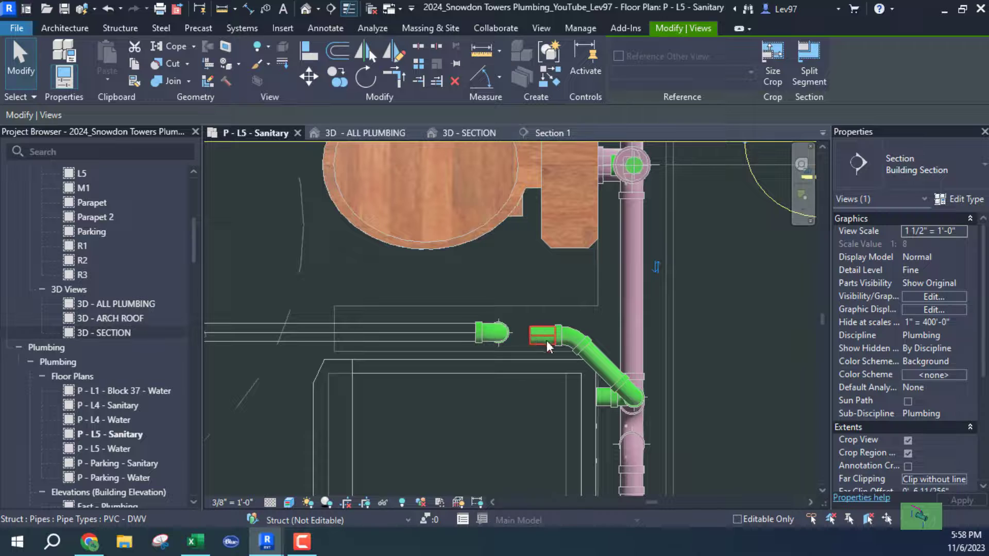
{"action": "left_click", "coordinate": [539, 336]}
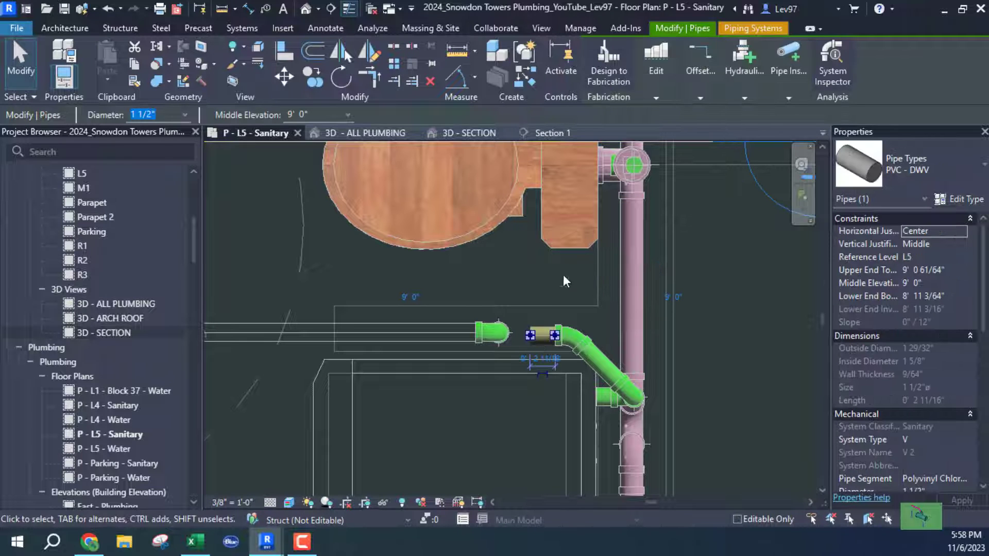
{"action": "left_click", "coordinate": [348, 114]}
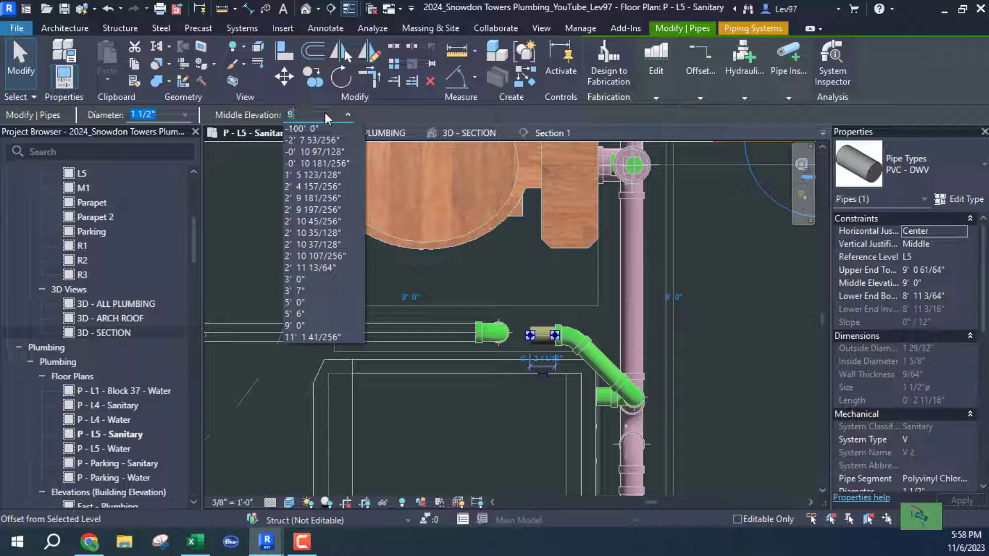
{"action": "type", "text": "8"}
{"action": "key", "text": "Return"}
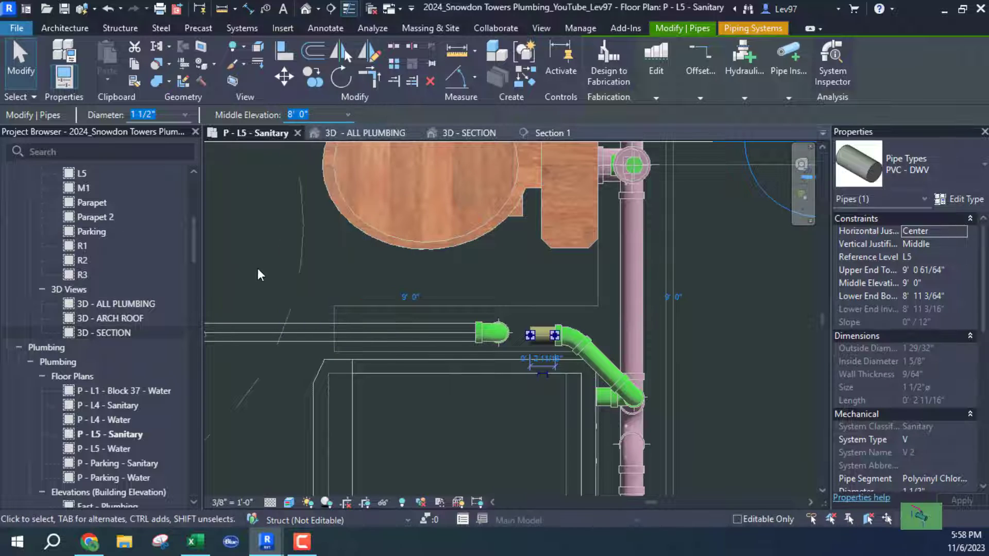
{"action": "left_click", "coordinate": [518, 278]}
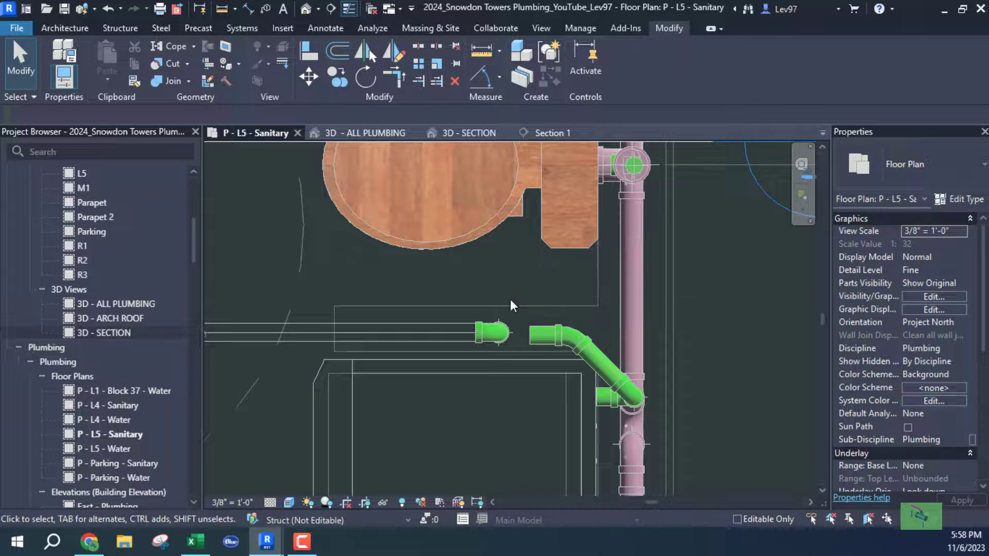
{"action": "left_click", "coordinate": [540, 336]}
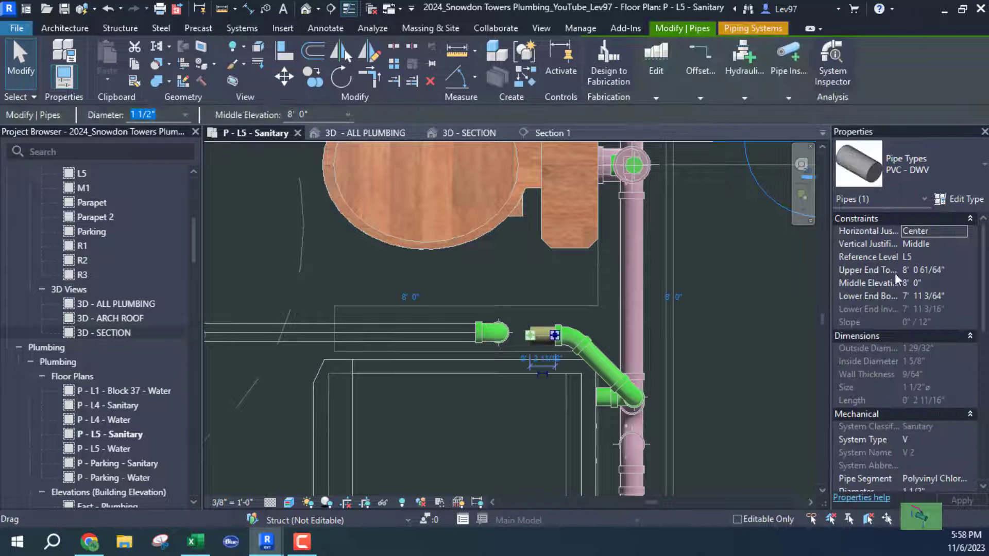
Move the Section 1 line in the plan to just between the water closet and the washer.
{"action": "key", "text": "Escape"}
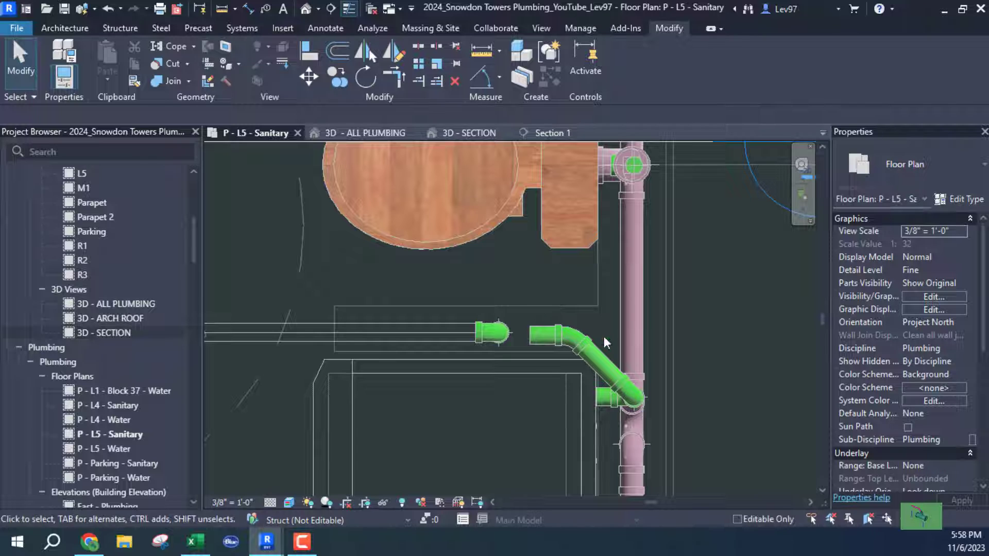
{"action": "scroll", "coordinate": [558, 329], "scroll_direction": "down", "scroll_amount": 3}
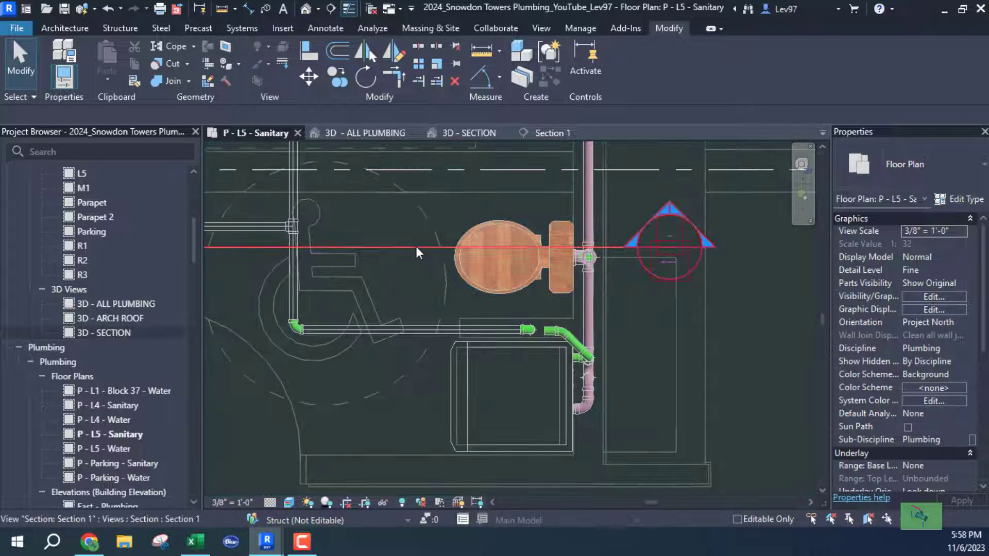
{"action": "left_click", "coordinate": [416, 246]}
{"action": "mouse_move", "coordinate": [624, 320]}
{"action": "left_mouse_down"}
{"action": "mouse_move", "coordinate": [634, 307]}
{"action": "mouse_move", "coordinate": [637, 316]}
{"action": "left_mouse_up"}
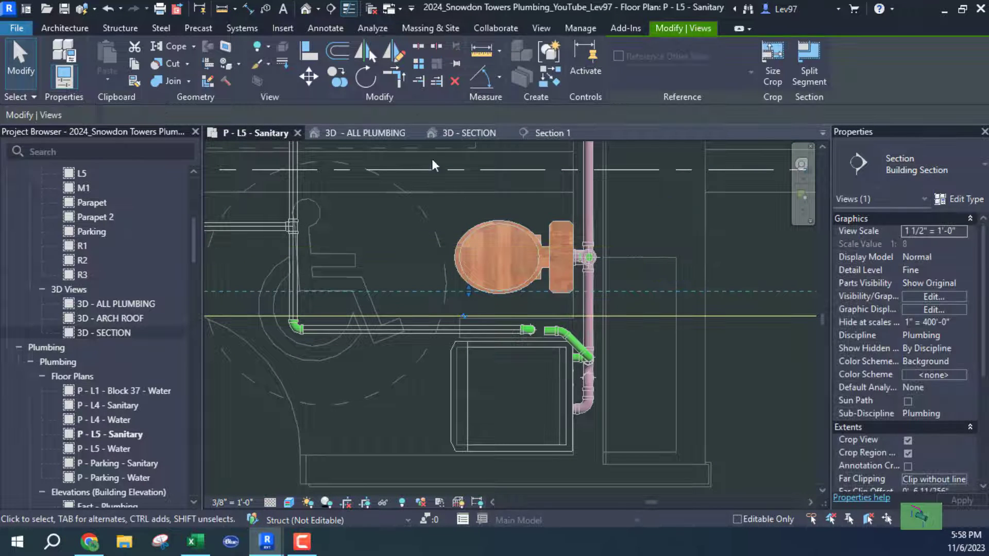
Rotate Section 1 by 90° and position its line alongside the pipe wall behind the water closet and washer.
{"action": "left_click", "coordinate": [366, 79]}
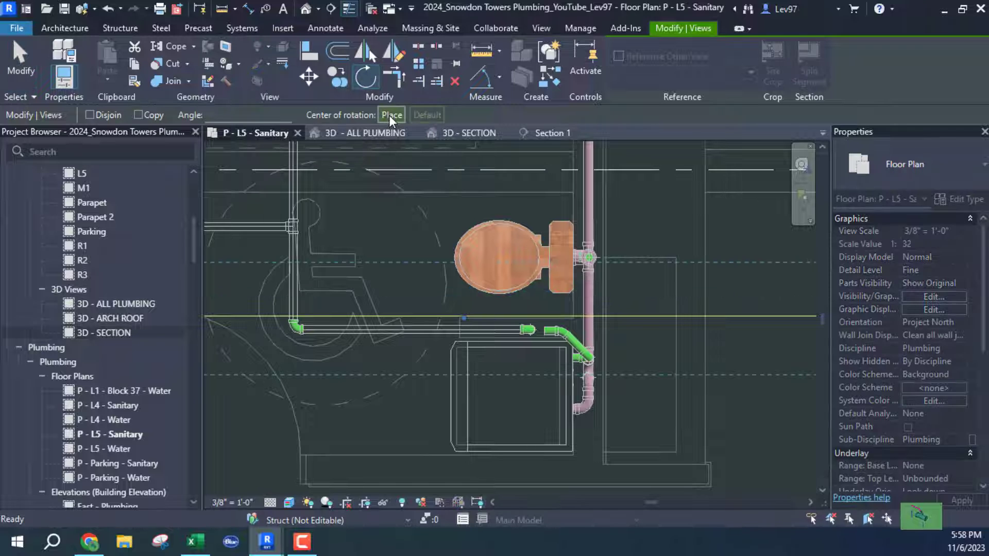
{"action": "scroll", "coordinate": [613, 312], "scroll_direction": "up", "scroll_amount": 5}
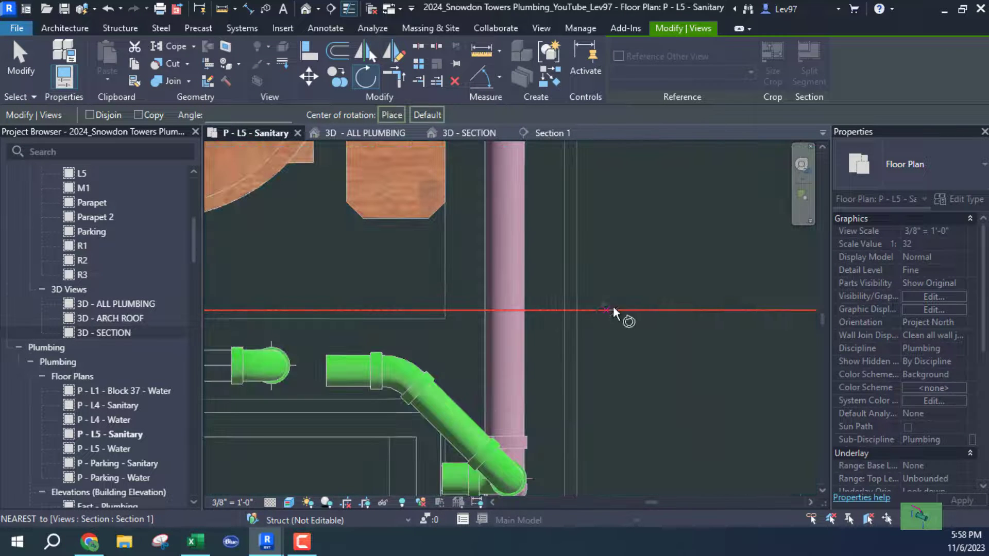
{"action": "left_click", "coordinate": [605, 228]}
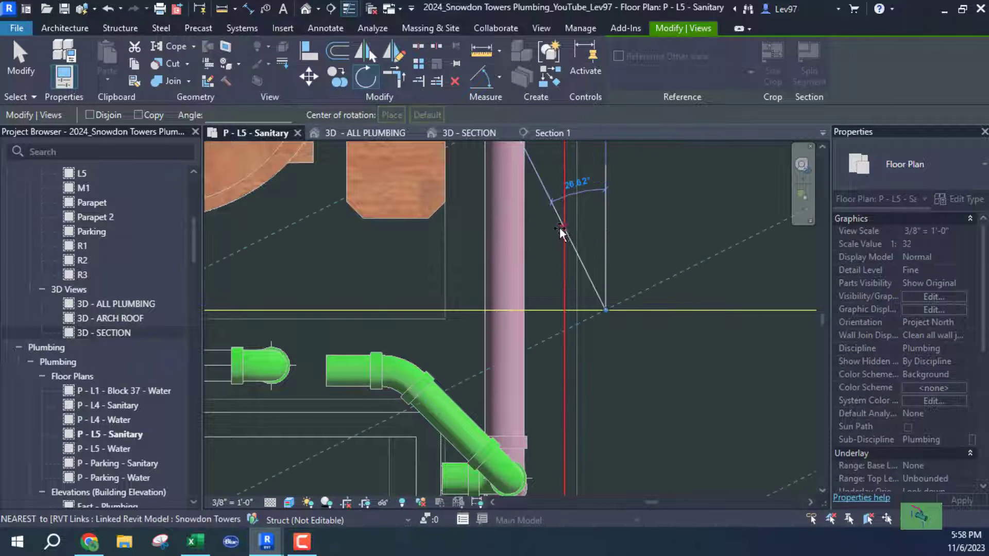
{"action": "type", "text": "90"}
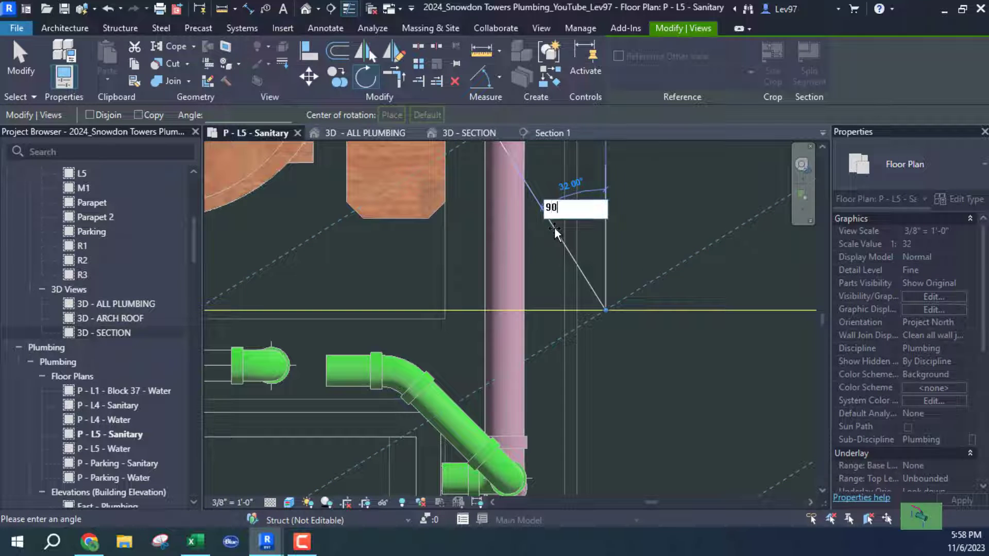
{"action": "key", "text": "Return"}
{"action": "scroll", "coordinate": [661, 346], "scroll_direction": "down", "scroll_amount": 3}
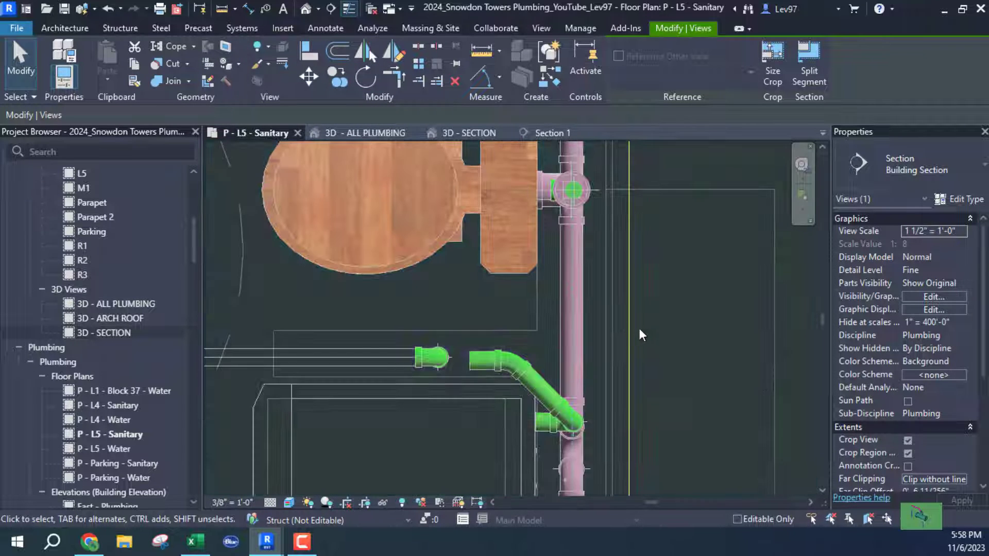
{"action": "left_click_drag", "start_coordinate": [603, 330], "coordinate": [601, 331]}
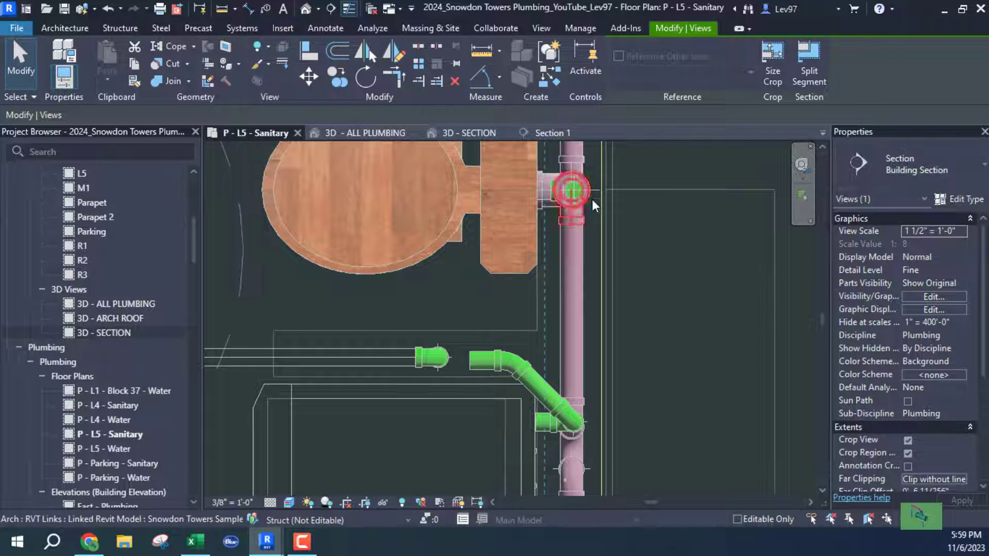
In Section 1, shorten the water closet's vertical vent riser to a top elevation of about 4' 9".
{"action": "left_click", "coordinate": [572, 424]}
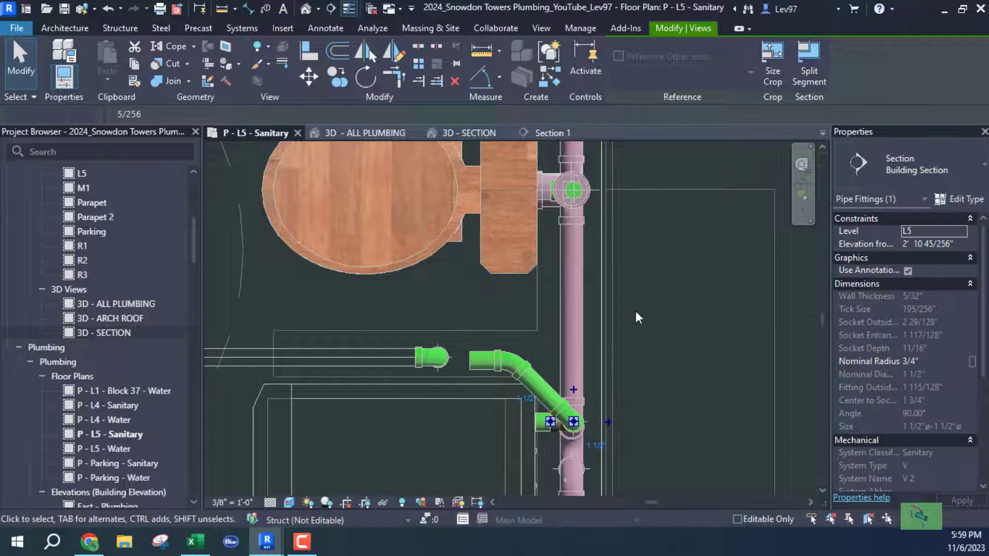
{"action": "left_click", "coordinate": [547, 132]}
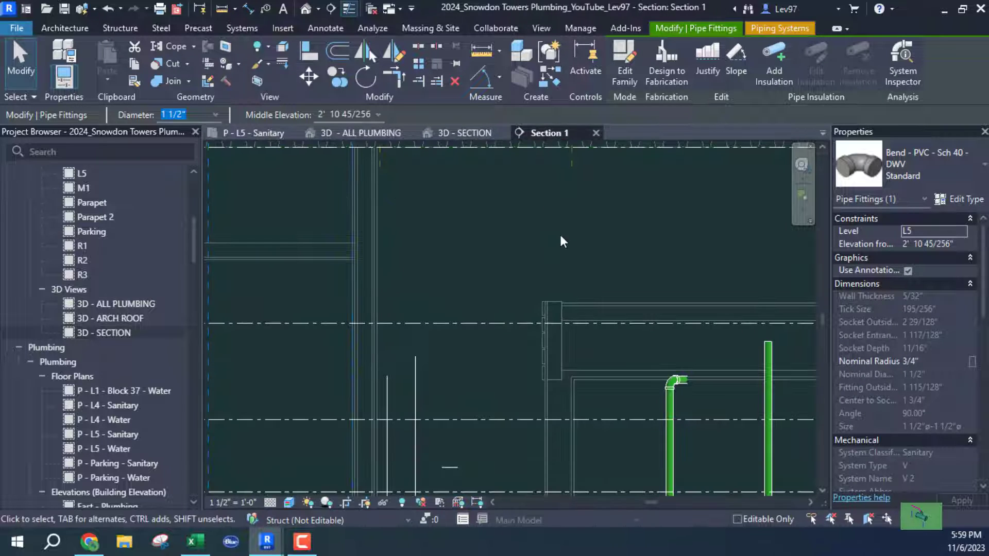
{"action": "scroll", "coordinate": [592, 387], "scroll_direction": "up", "scroll_amount": 5}
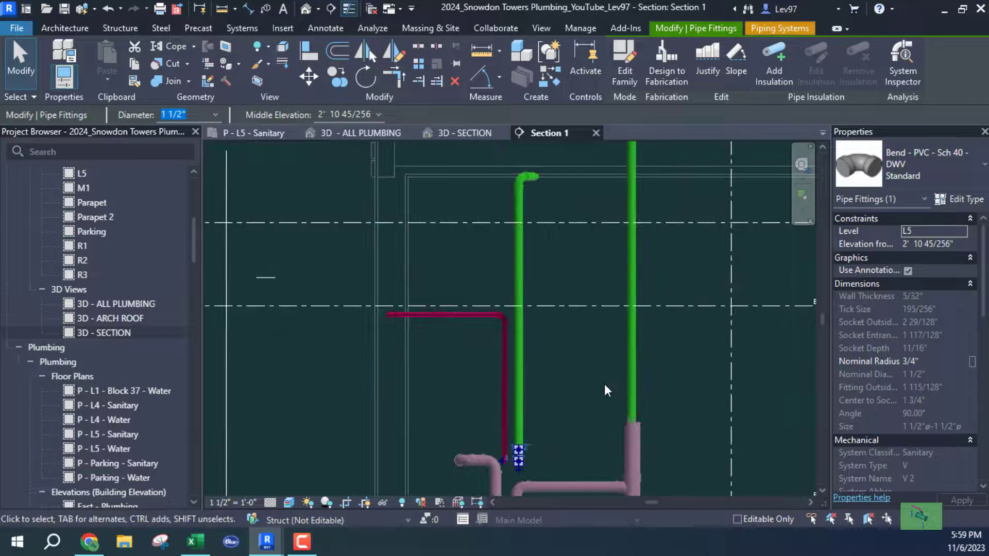
{"action": "scroll", "coordinate": [589, 391], "scroll_direction": "down", "scroll_amount": 1}
{"action": "left_click", "coordinate": [628, 313]}
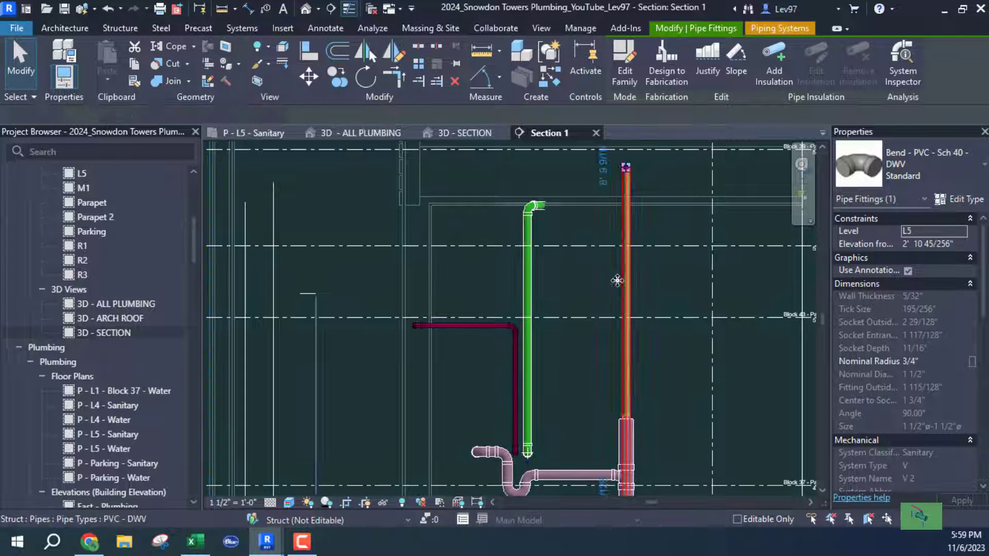
{"action": "left_click_drag", "start_coordinate": [627, 167], "coordinate": [626, 362]}
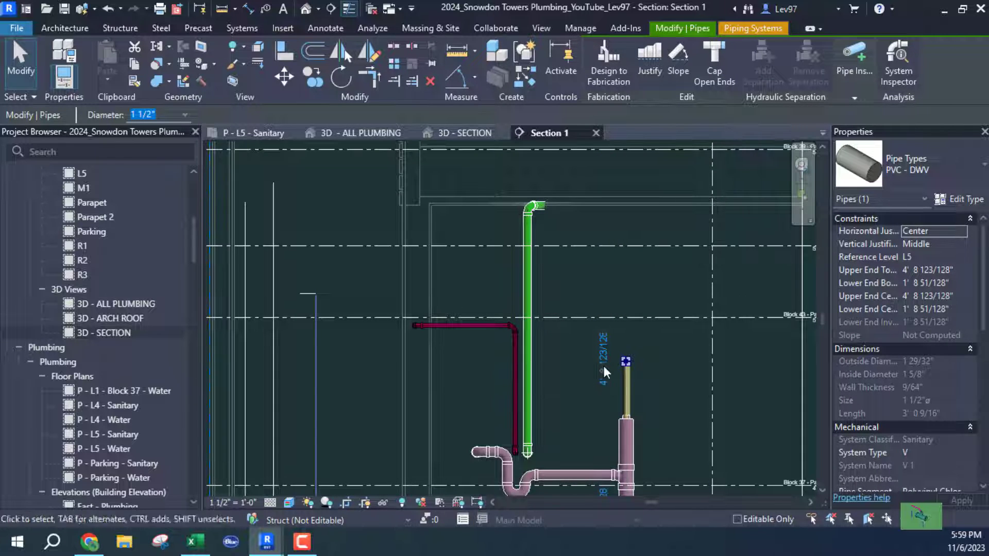
{"action": "scroll", "coordinate": [601, 363], "scroll_direction": "up", "scroll_amount": 2}
{"action": "scroll", "coordinate": [593, 404], "scroll_direction": "down", "scroll_amount": 2}
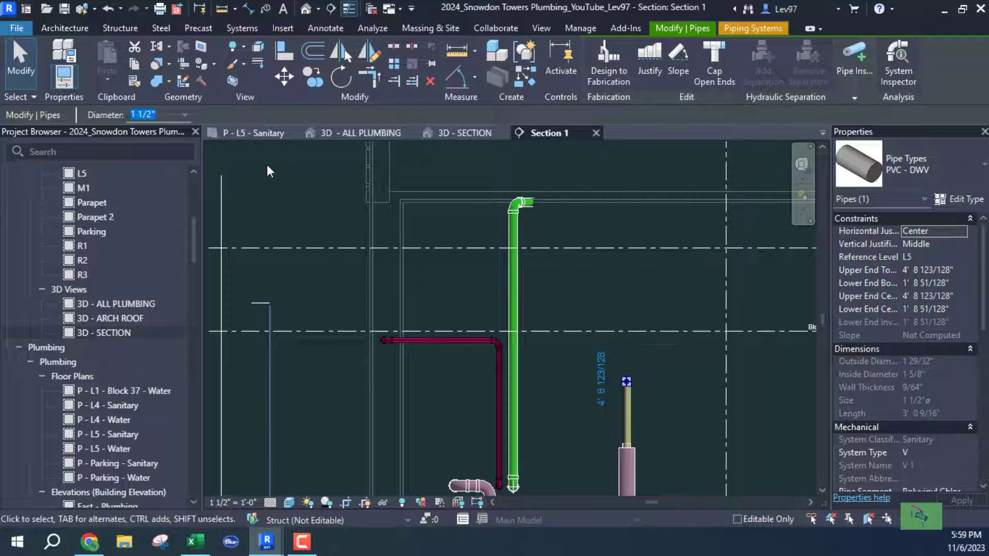
Draw a horizontal vent pipe about 6 9/16" long from the water closet riser's top toward the washer's riser and raise it to about 6' 8".
{"action": "left_click", "coordinate": [273, 132]}
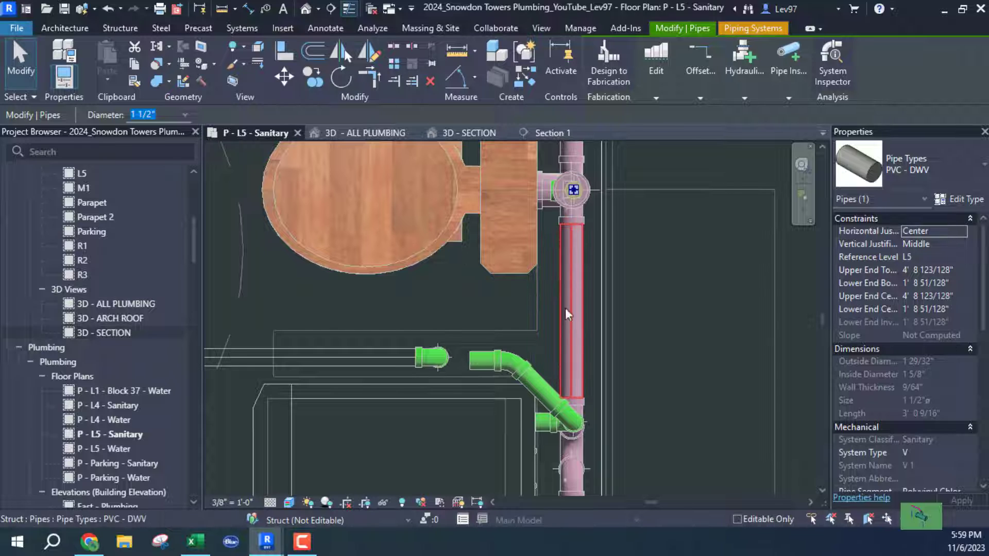
{"action": "left_click", "coordinate": [546, 133]}
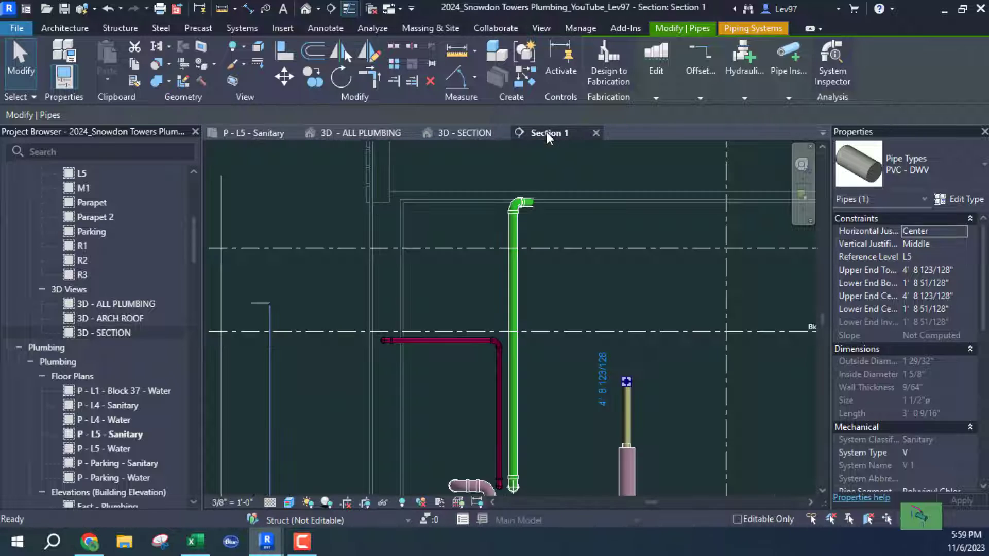
{"action": "right_click", "coordinate": [625, 381]}
{"action": "left_click", "coordinate": [670, 126]}
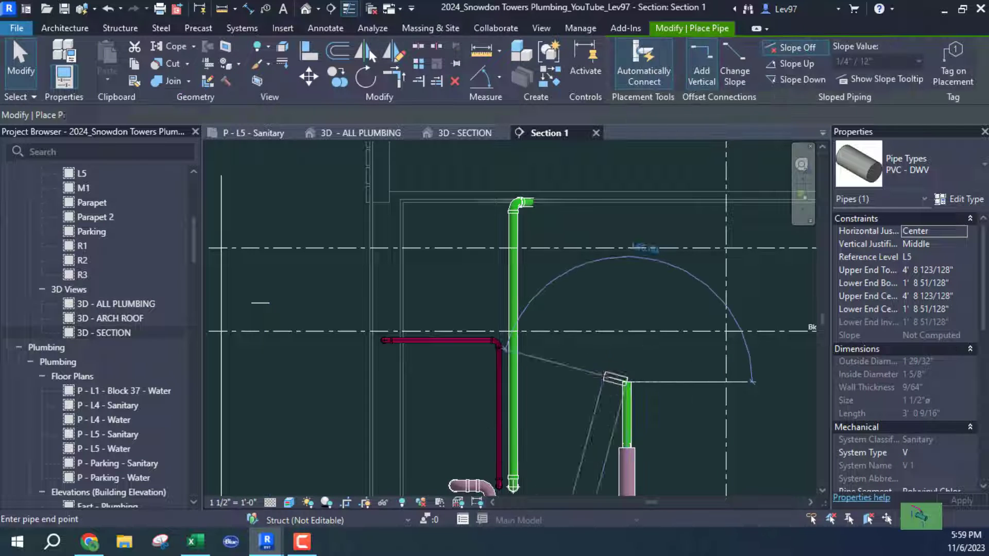
{"action": "left_click", "coordinate": [593, 381]}
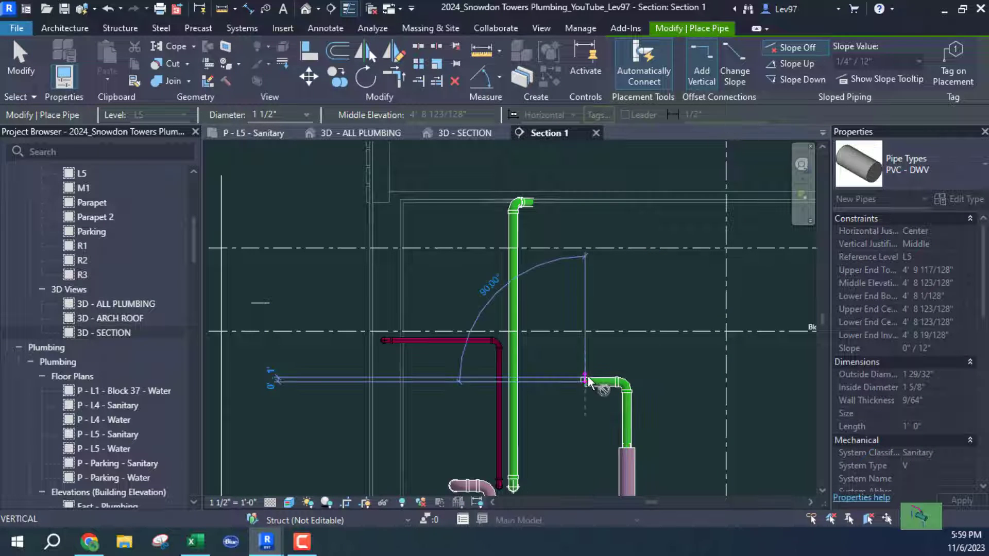
{"action": "key", "text": "Escape"}
{"action": "key", "text": "Escape"}
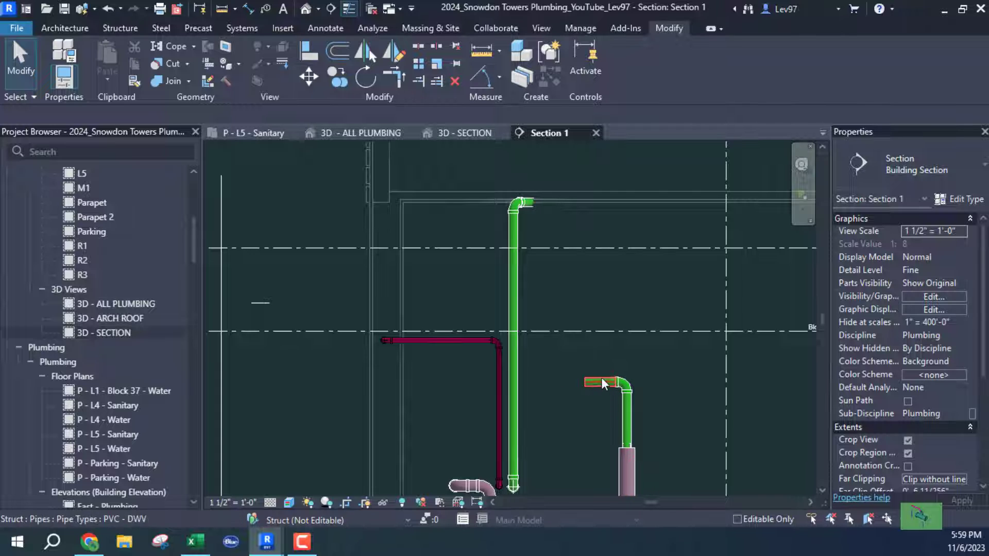
{"action": "left_click", "coordinate": [599, 381]}
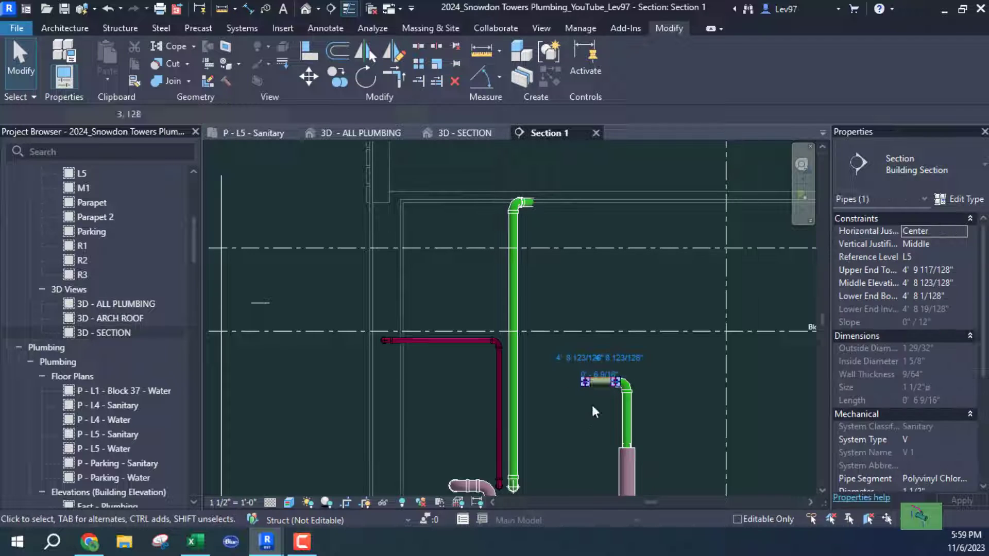
{"action": "left_click_drag", "start_coordinate": [599, 387], "coordinate": [600, 281]}
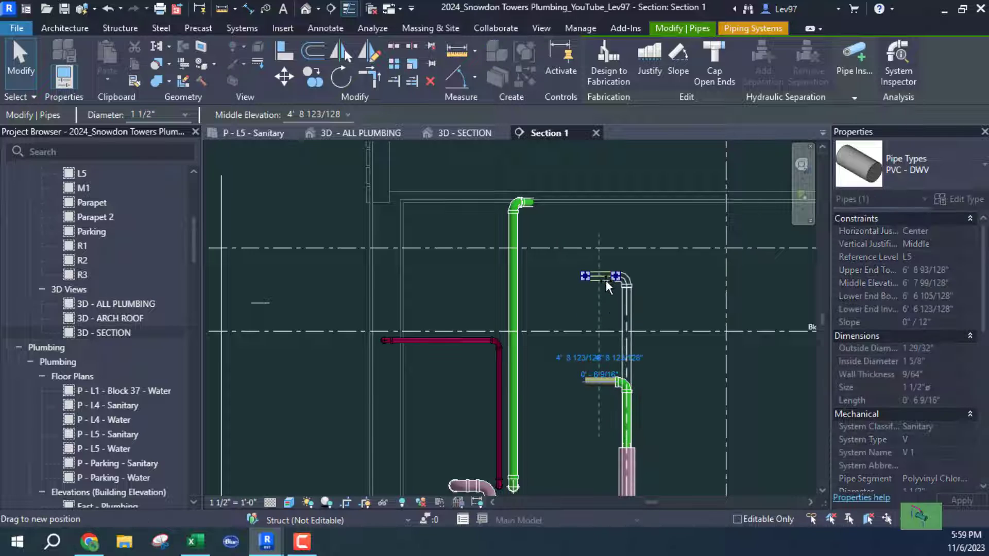
Examine the water closet's raised vent end against the washer's vent in the P - L5 - Sanitary plan and 3D - SECTION.
{"action": "left_click", "coordinate": [264, 133]}
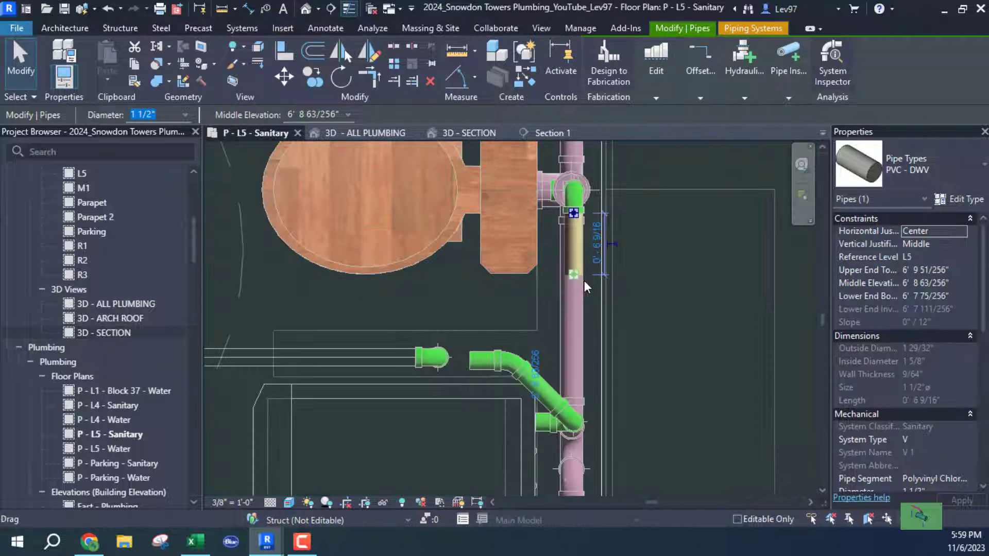
{"action": "middle_click_drag", "start_coordinate": [650, 296], "coordinate": [673, 295]}
{"action": "left_click", "coordinate": [655, 293]}
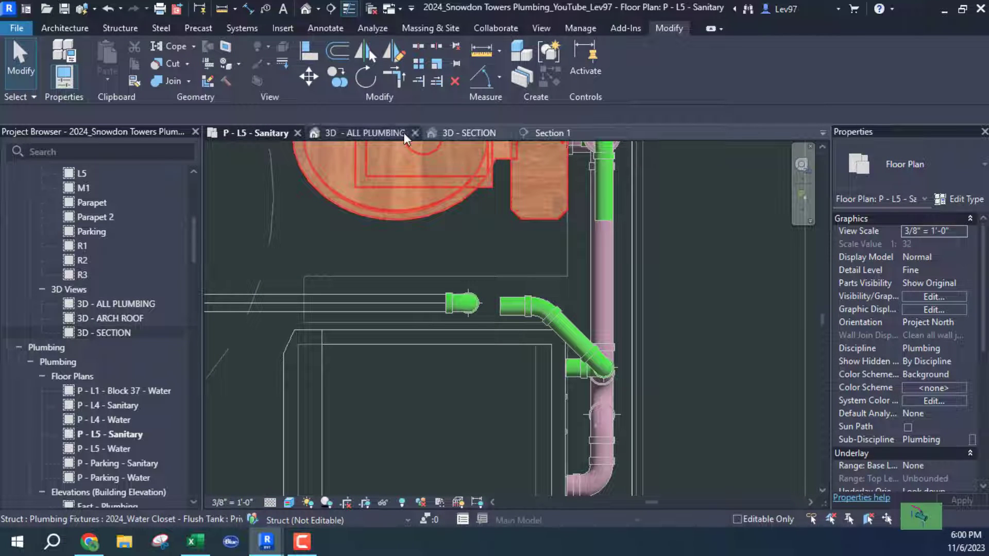
{"action": "left_click", "coordinate": [471, 133]}
{"action": "middle_click_drag", "start_coordinate": [531, 351], "coordinate": [514, 353]}
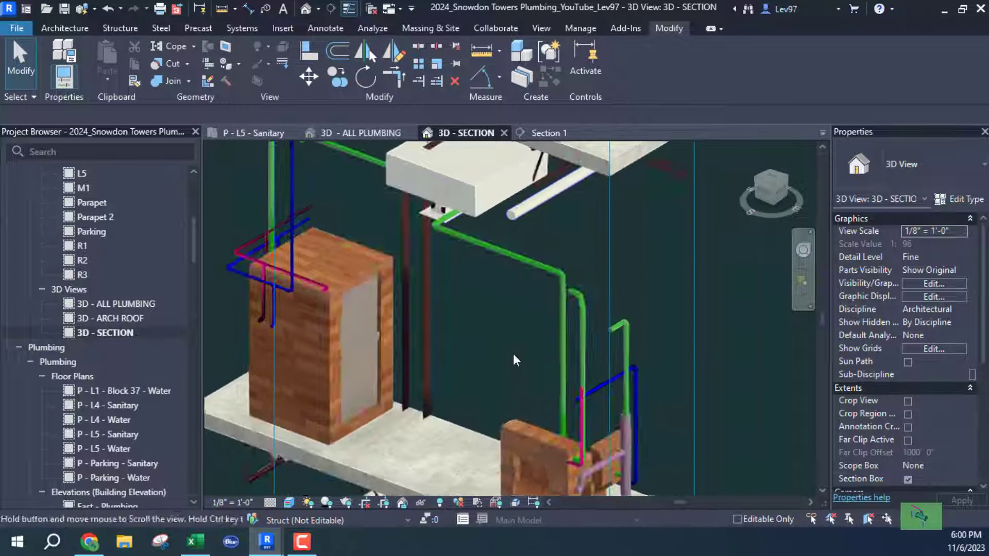
{"action": "scroll", "coordinate": [571, 292], "scroll_direction": "up", "scroll_amount": 2}
{"action": "left_click_drag", "start_coordinate": [567, 213], "coordinate": [613, 346]}
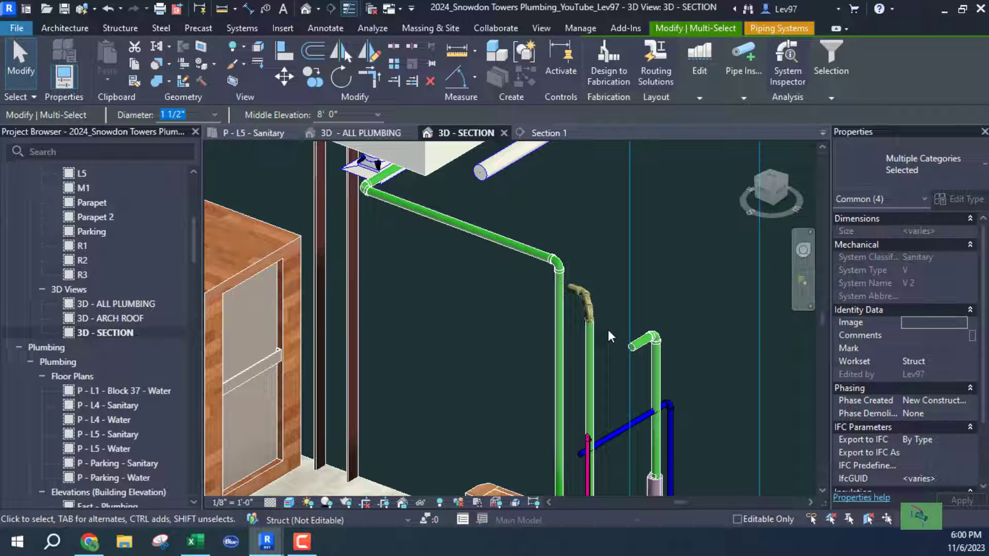
{"action": "left_click", "coordinate": [608, 334]}
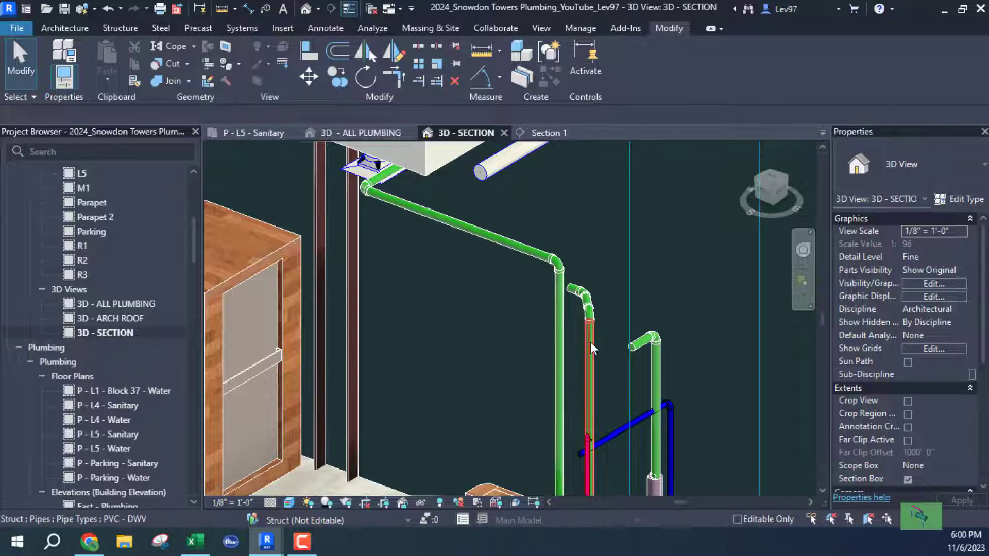
In Section 1, draw a short 1 1/2" horizontal vent branch from the washer's riser toward the water closet's vent, slightly below its horizontal stub.
{"action": "left_click", "coordinate": [558, 133]}
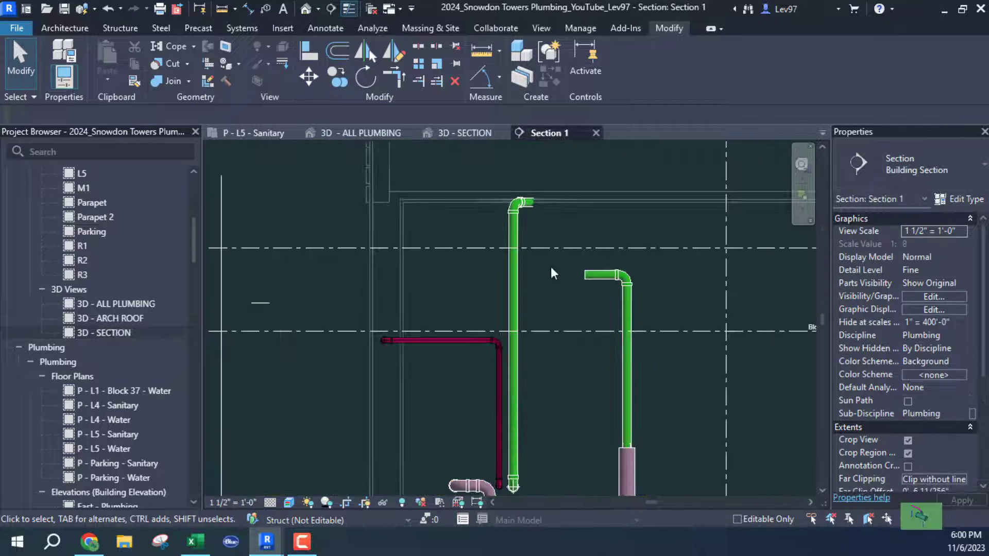
{"action": "scroll", "coordinate": [548, 328], "scroll_direction": "up", "scroll_amount": 2}
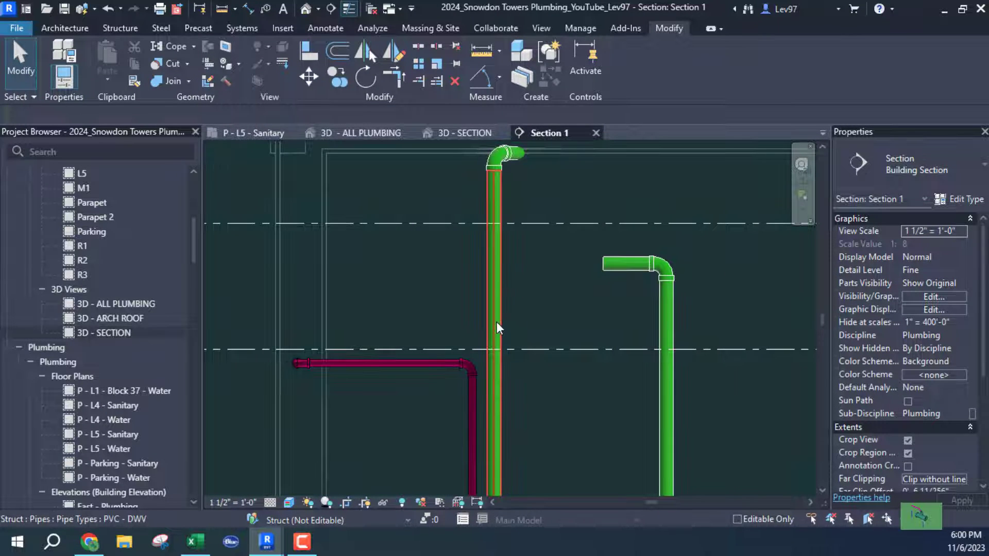
{"action": "right_click", "coordinate": [497, 322]}
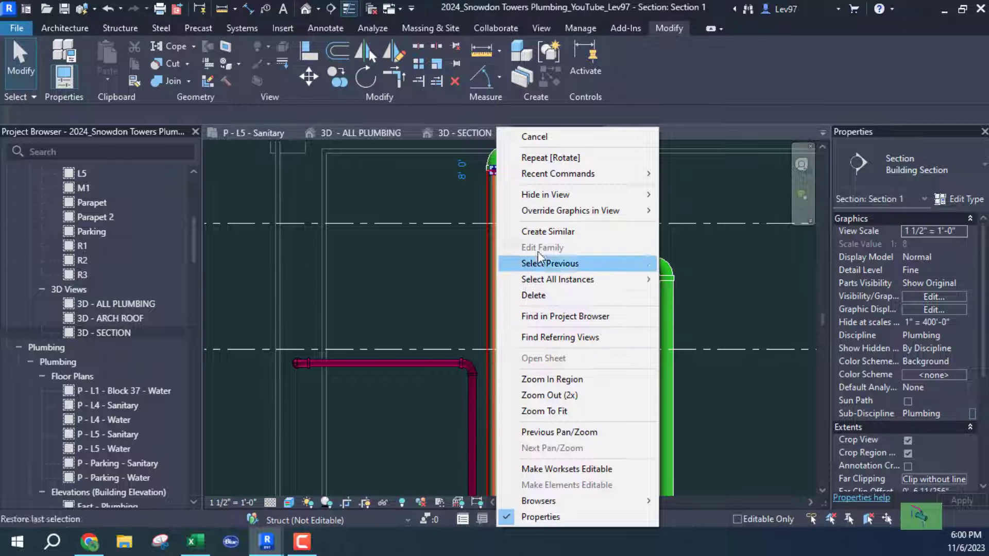
{"action": "left_click", "coordinate": [544, 233]}
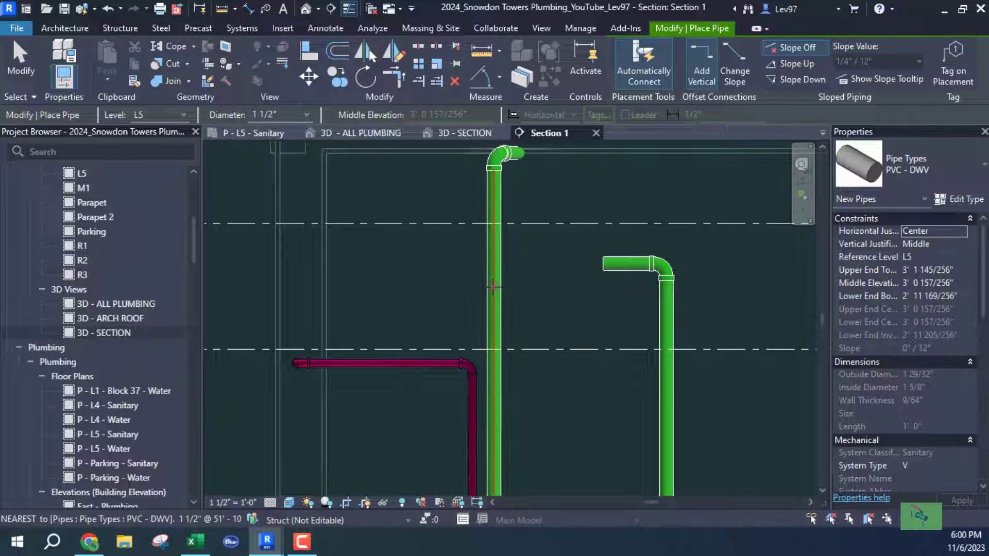
{"action": "left_click", "coordinate": [569, 287]}
{"action": "key", "text": "Escape"}
{"action": "key", "text": "Escape"}
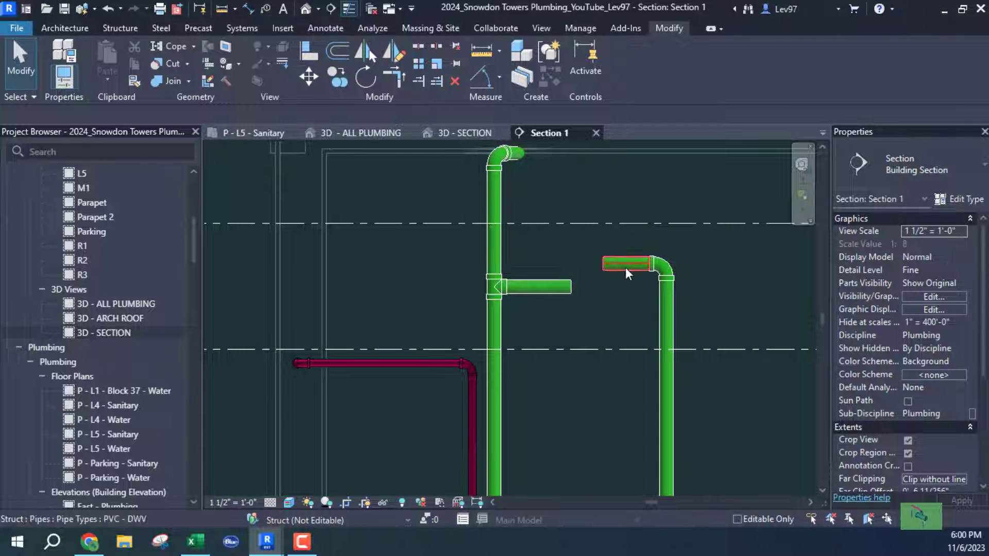
In the P - L5 - Sanitary plan, hide the pipes of the Sanitary Building filter.
{"action": "left_click", "coordinate": [261, 132]}
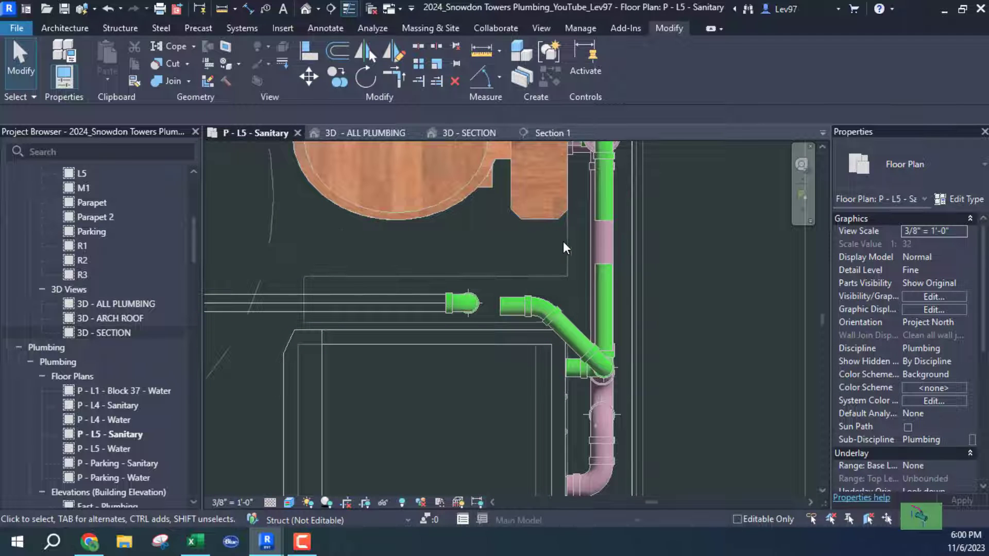
{"action": "middle_click_drag", "start_coordinate": [541, 240], "coordinate": [537, 250]}
{"action": "key", "text": "v"}
{"action": "key", "text": "g"}
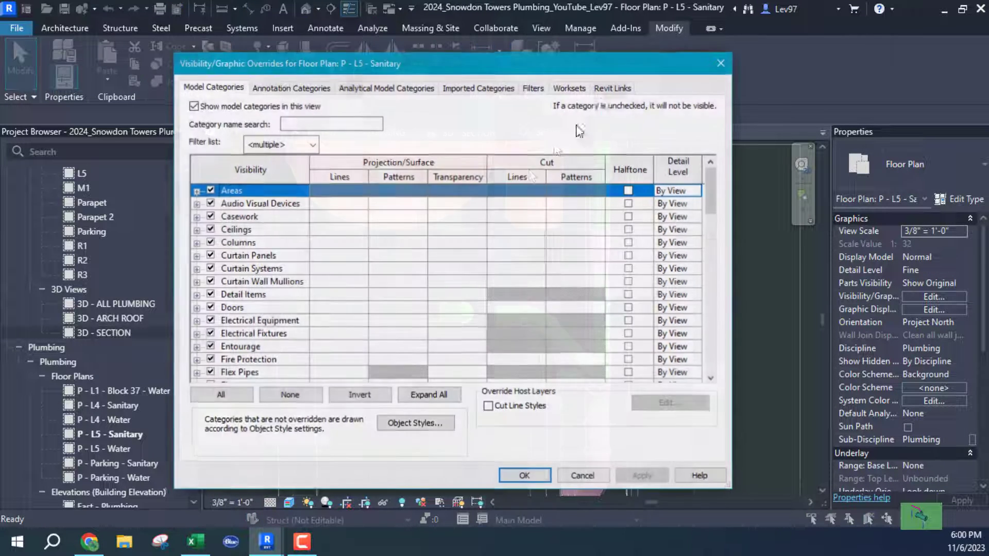
{"action": "left_click", "coordinate": [535, 89]}
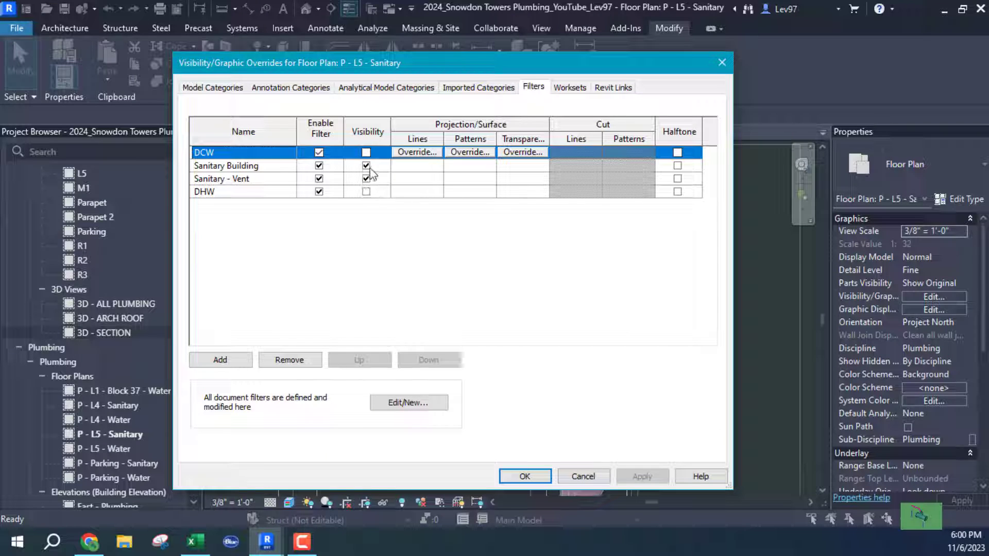
{"action": "left_click", "coordinate": [366, 165]}
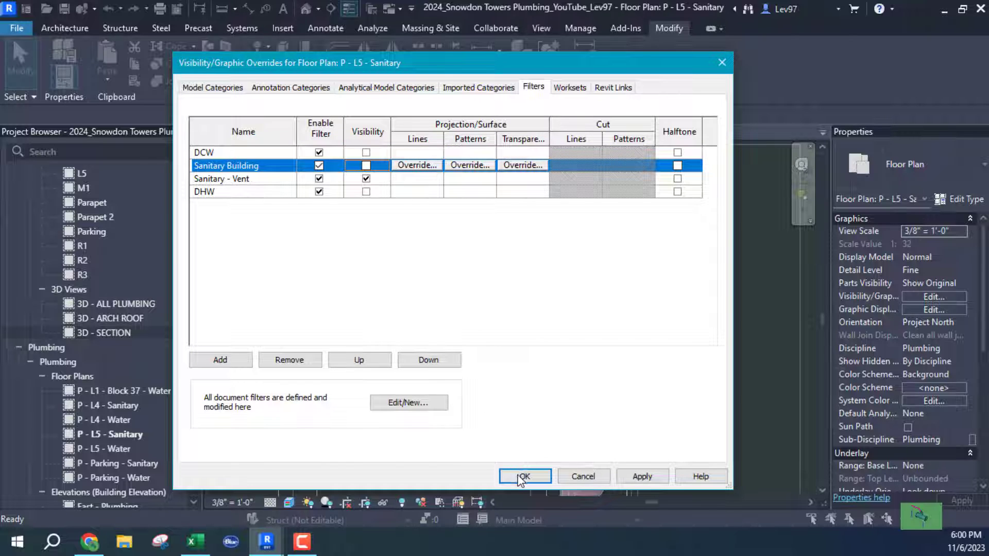
{"action": "left_click", "coordinate": [522, 477]}
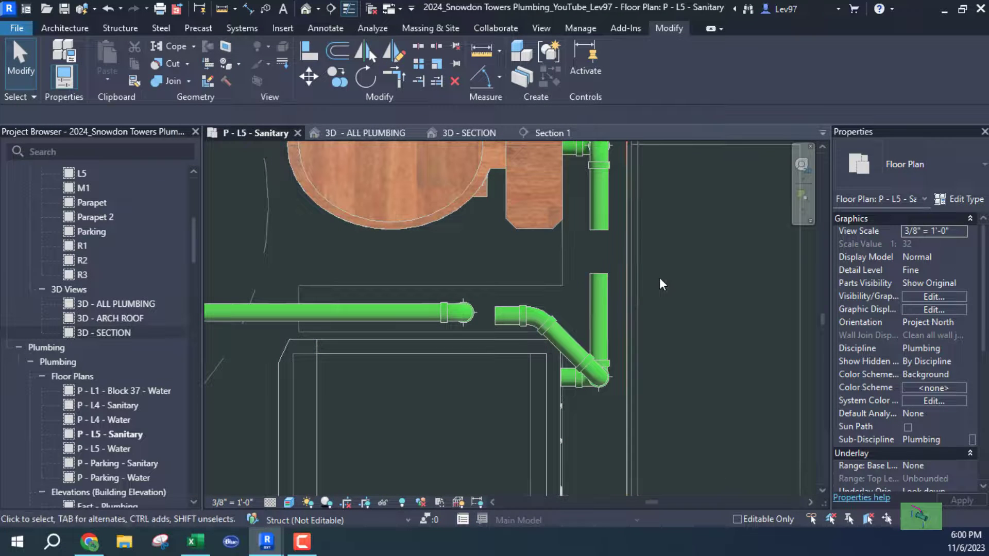
Align the washer's short vent branch to the centerline of the water closet's horizontal vent stub in plan.
{"action": "middle_click_drag", "start_coordinate": [684, 302], "coordinate": [692, 354]}
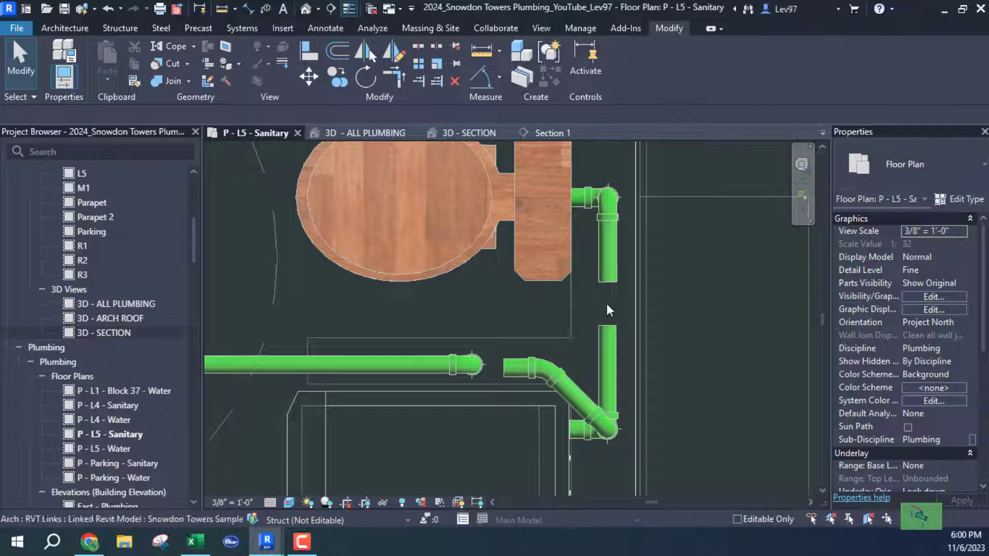
{"action": "left_click", "coordinate": [309, 50]}
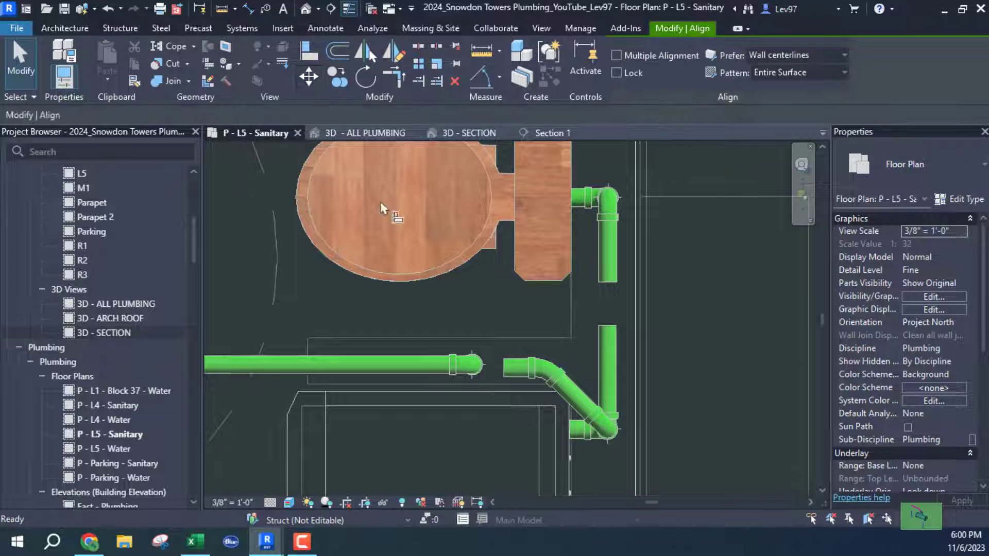
{"action": "left_click", "coordinate": [608, 255]}
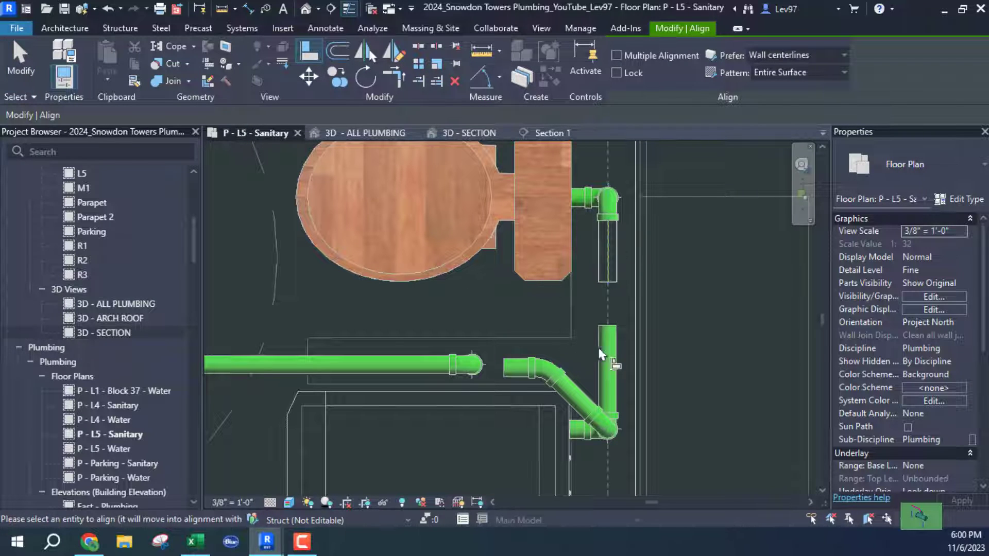
{"action": "left_click", "coordinate": [603, 361]}
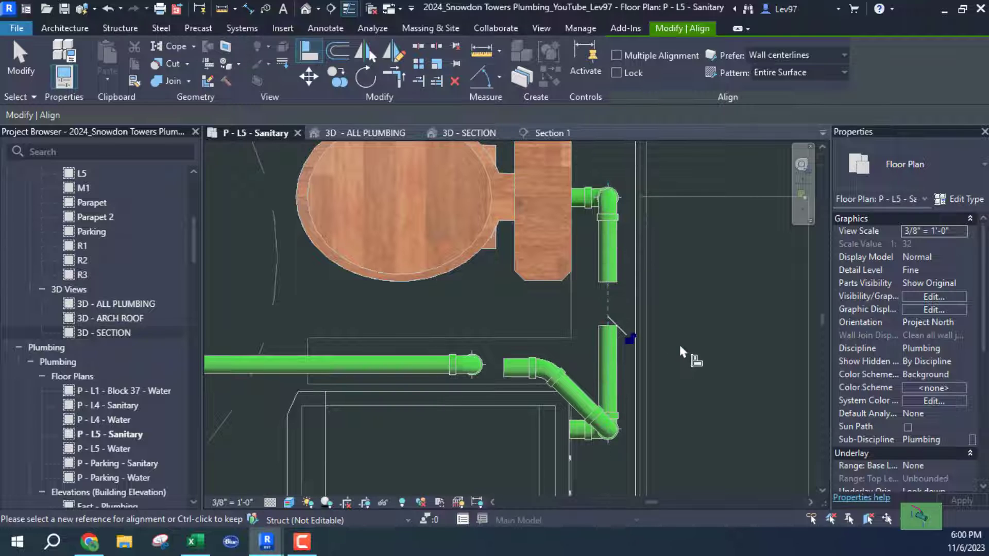
{"action": "key", "text": "Escape"}
{"action": "key", "text": "Escape"}
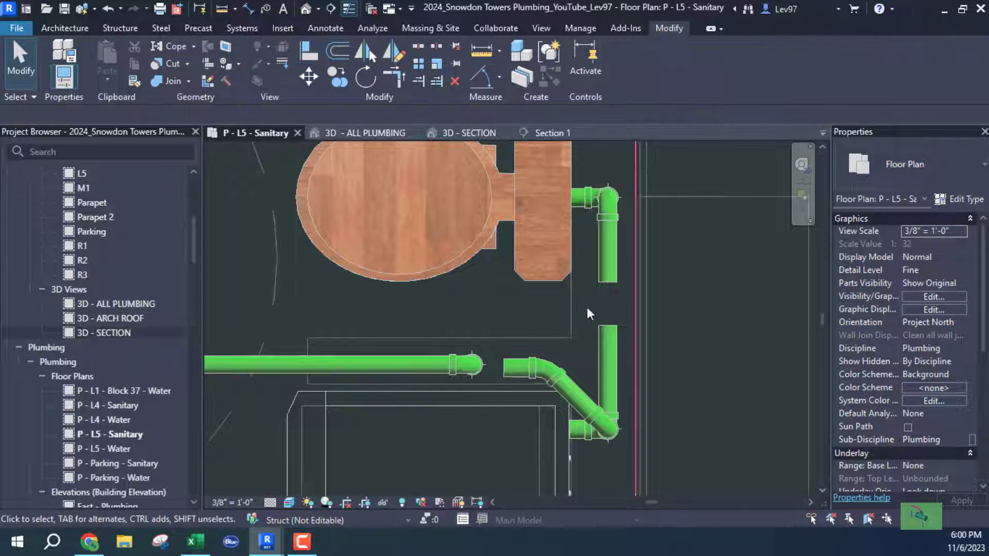
In Section 1, delete the washer riser's short vent branch and remove its leftover tee so the riser runs straight.
{"action": "left_click", "coordinate": [549, 133]}
{"action": "left_click", "coordinate": [538, 284]}
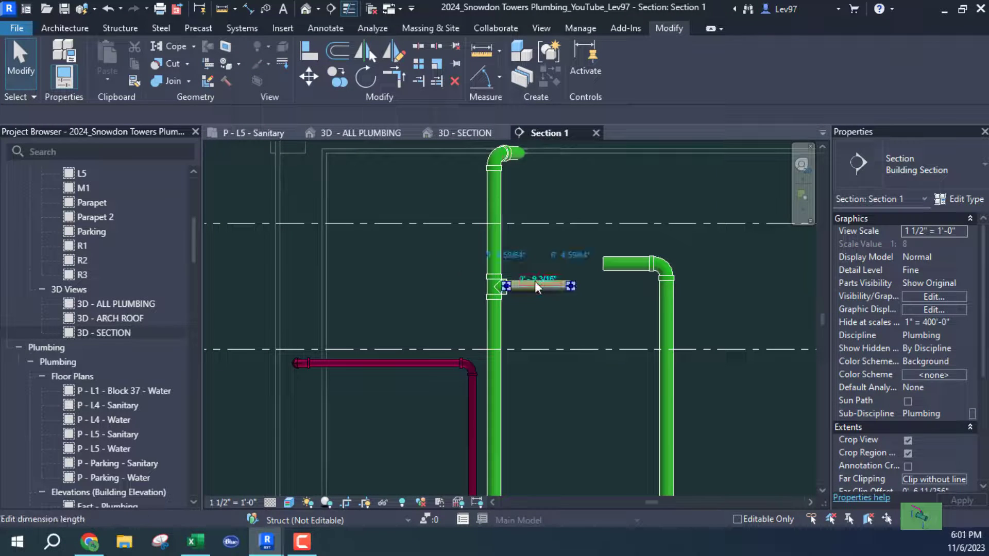
{"action": "key", "text": "Delete"}
{"action": "left_click", "coordinate": [507, 286]}
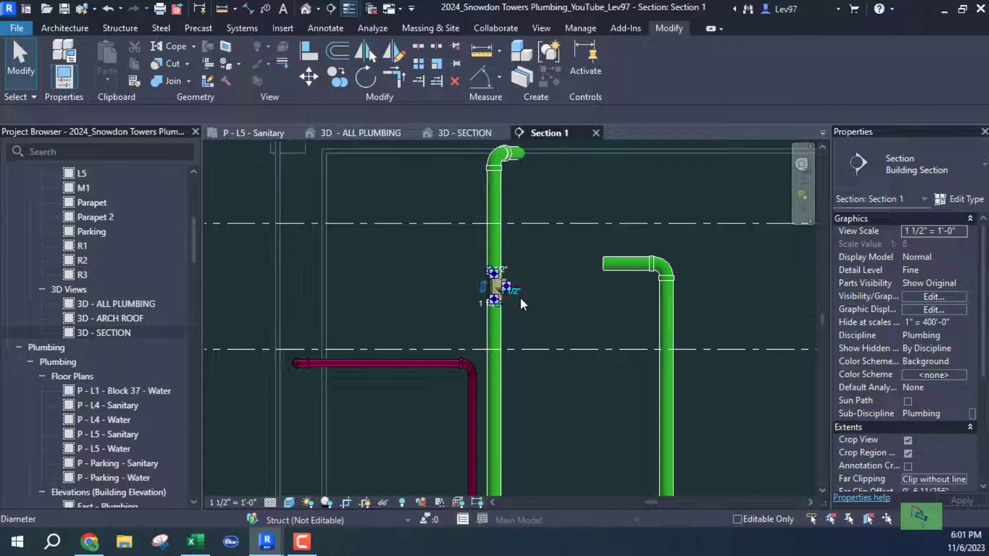
{"action": "scroll", "coordinate": [527, 293], "scroll_direction": "up", "scroll_amount": 3}
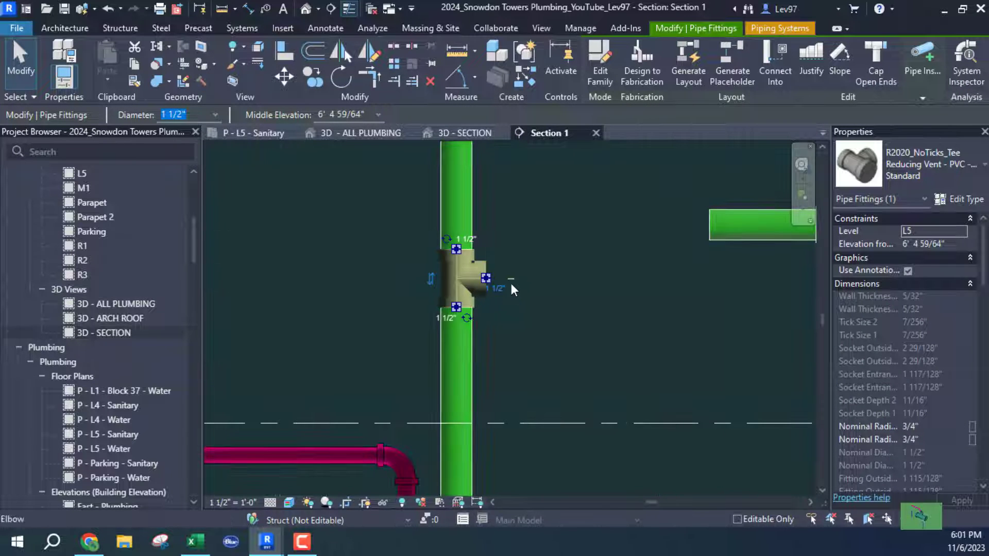
{"action": "left_click", "coordinate": [511, 279]}
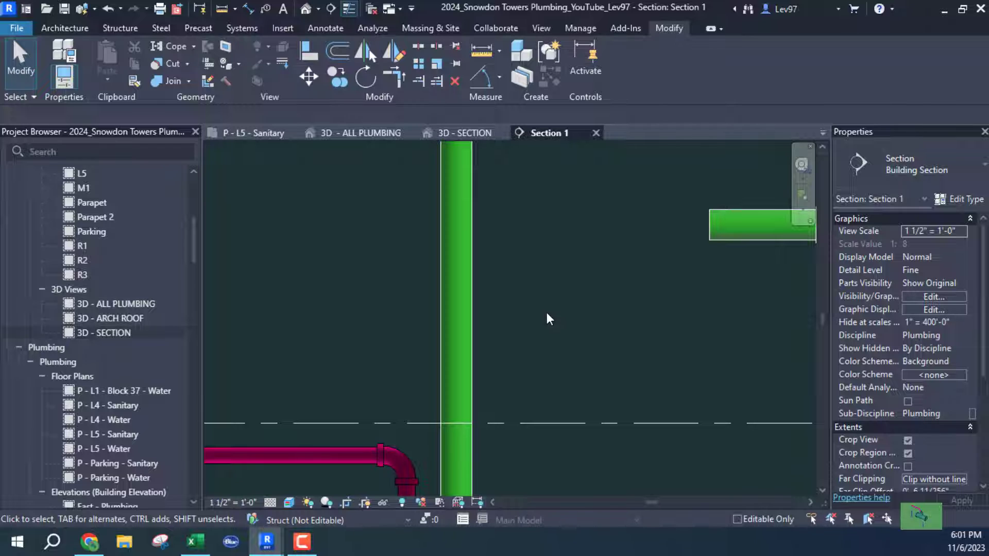
Extend the water closet's horizontal vent stub to the washer's vertical vent riser with Trim/Extend Single Element.
{"action": "scroll", "coordinate": [547, 314], "scroll_direction": "down", "scroll_amount": 2}
{"action": "left_click", "coordinate": [419, 81]}
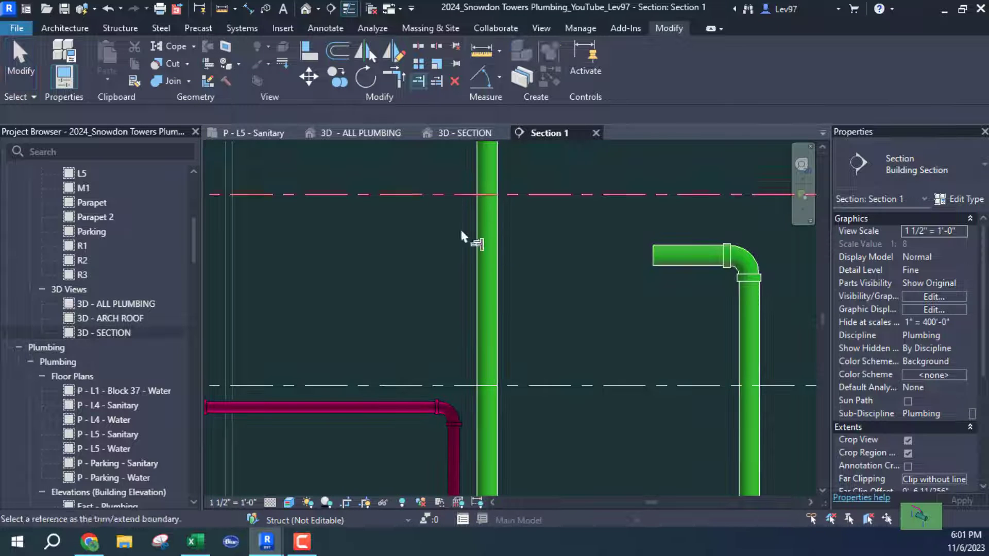
{"action": "left_click", "coordinate": [487, 242]}
{"action": "left_click", "coordinate": [662, 260]}
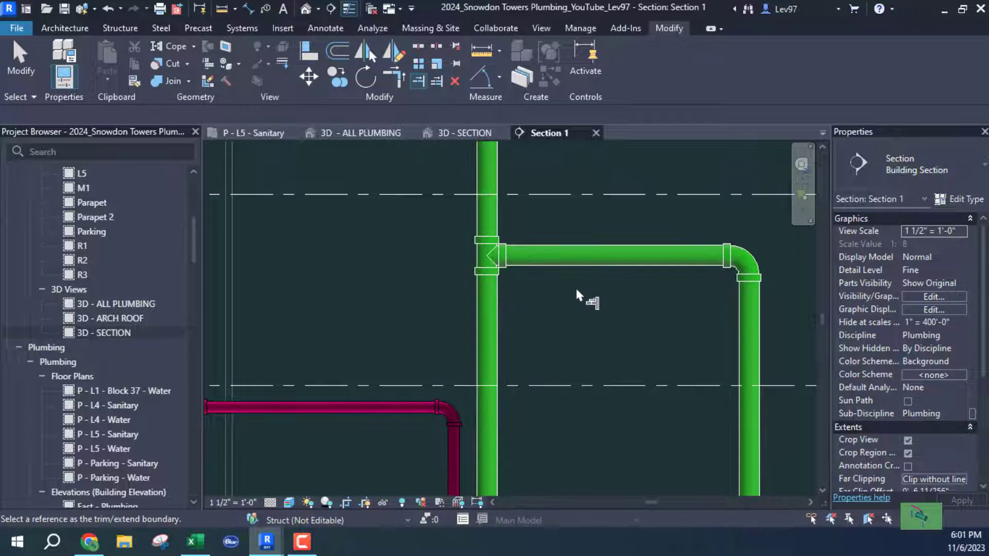
{"action": "key", "text": "Escape"}
{"action": "scroll", "coordinate": [572, 298], "scroll_direction": "down", "scroll_amount": 5}
{"action": "middle_click_drag", "start_coordinate": [554, 332], "coordinate": [605, 407]}
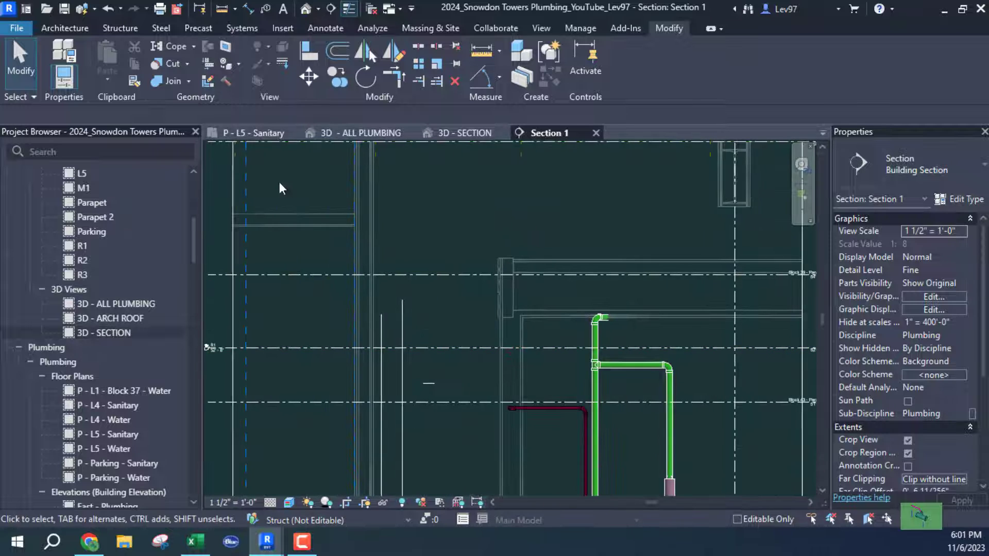
In the P - L5 - Sanitary plan, align the washer vent's upper horizontal stub to the centerline of the long horizontal vent run facing it.
{"action": "left_click", "coordinate": [265, 134]}
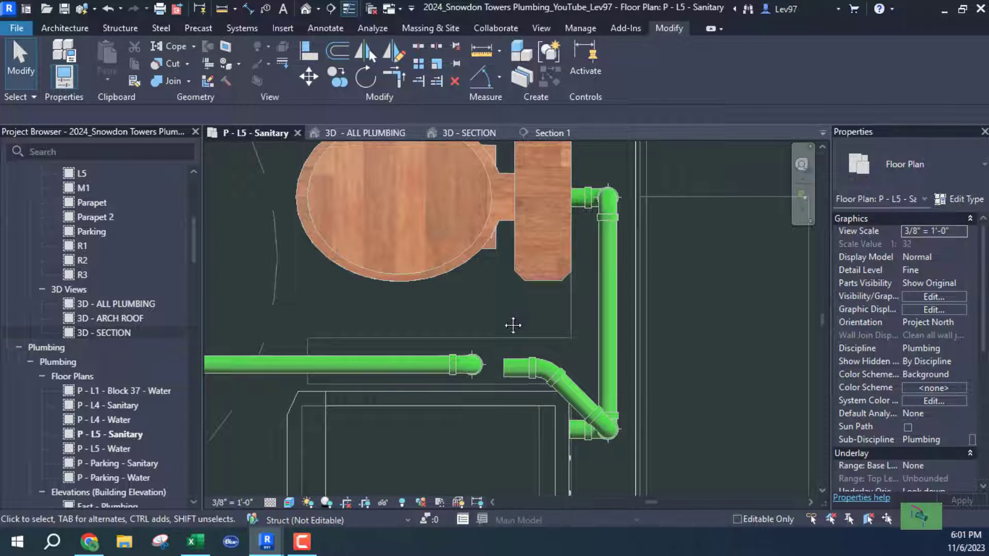
{"action": "middle_click_drag", "start_coordinate": [513, 326], "coordinate": [610, 282]}
{"action": "scroll", "coordinate": [523, 278], "scroll_direction": "up", "scroll_amount": 1}
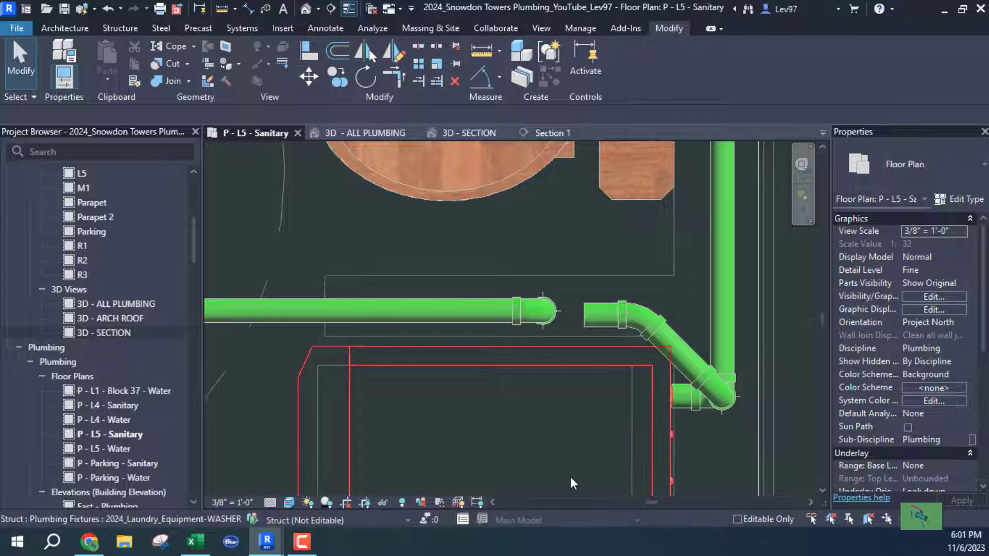
{"action": "middle_click_drag", "start_coordinate": [600, 479], "coordinate": [604, 497]}
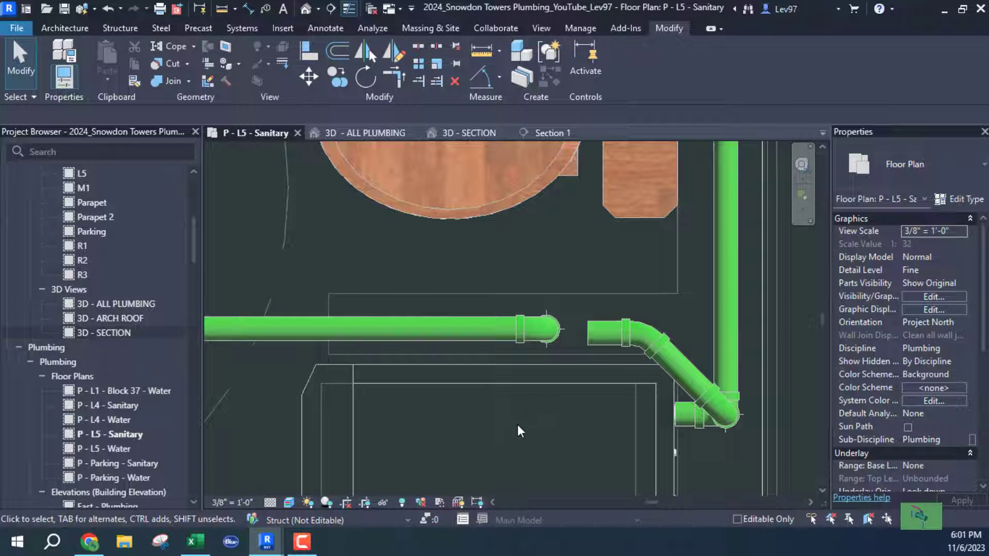
{"action": "middle_click_drag", "start_coordinate": [538, 418], "coordinate": [561, 409]}
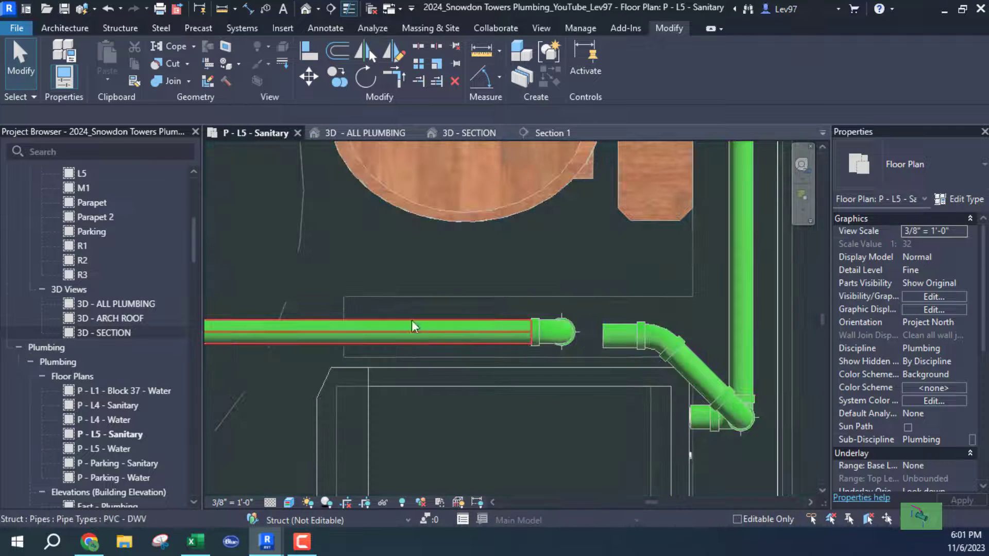
{"action": "left_click", "coordinate": [309, 51]}
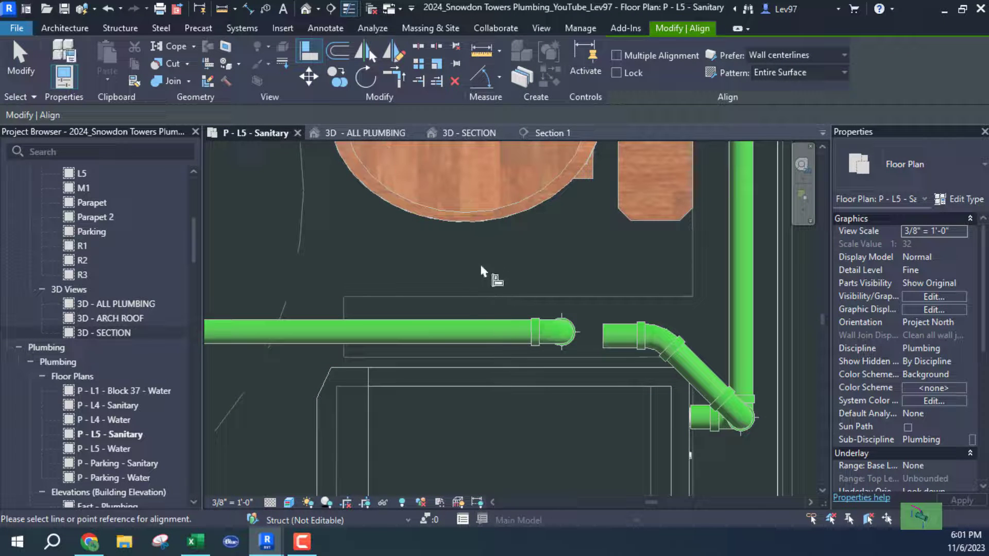
{"action": "left_click", "coordinate": [477, 332]}
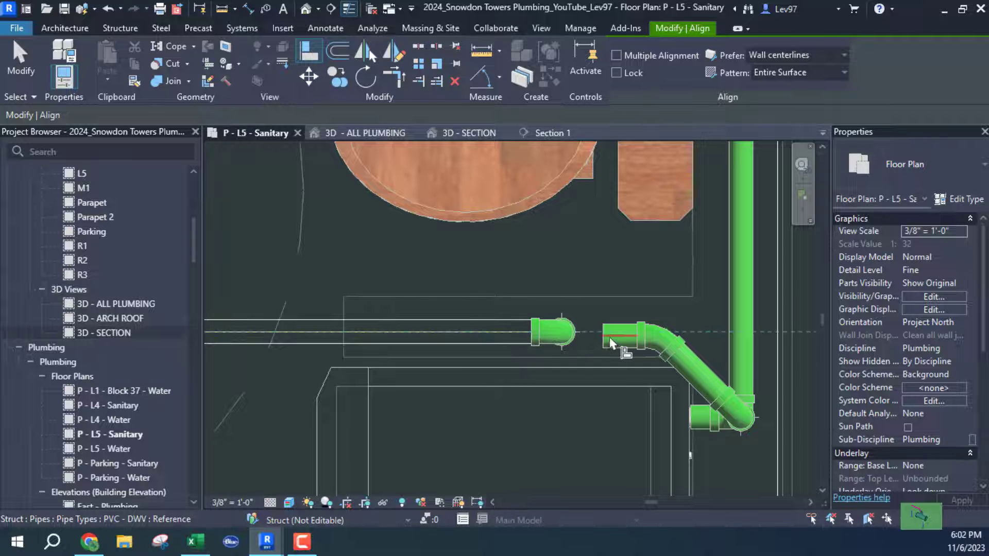
{"action": "left_click", "coordinate": [601, 349]}
{"action": "key", "text": "Escape"}
{"action": "key", "text": "Escape"}
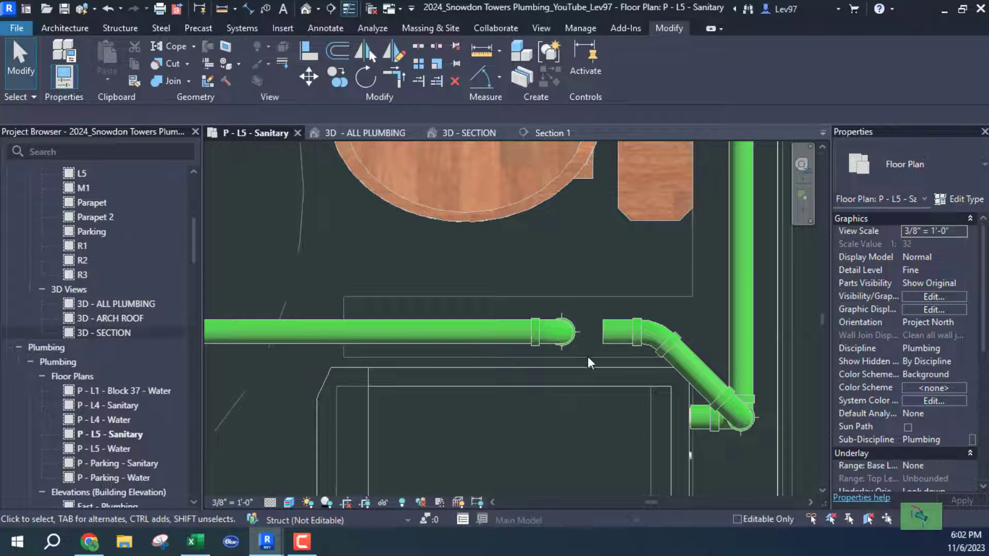
Examine the washer vent's upper stub against the neighbouring horizontal vent run in 3D - SECTION and the P - L5 - Sanitary plan.
{"action": "scroll", "coordinate": [616, 414], "scroll_direction": "down", "scroll_amount": 2}
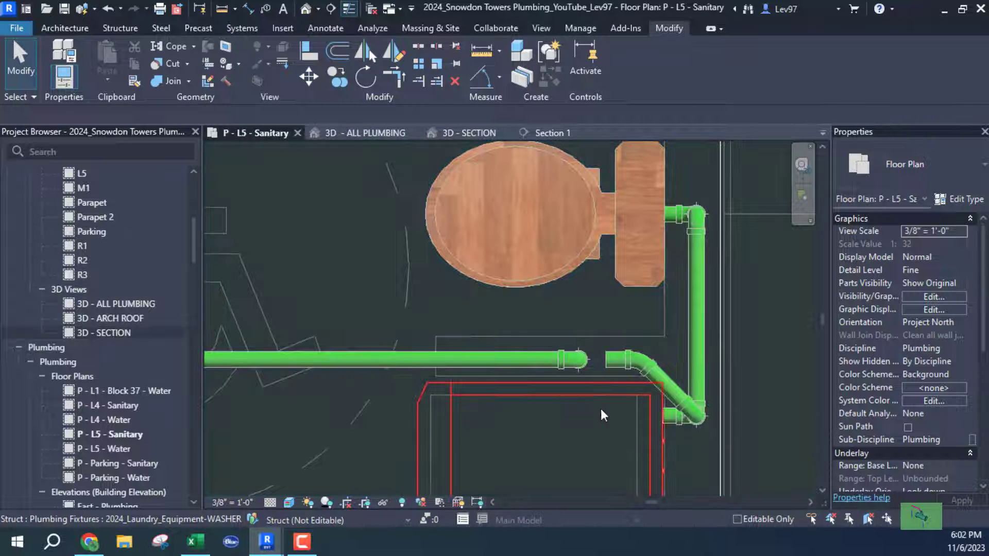
{"action": "middle_click_drag", "start_coordinate": [612, 424], "coordinate": [611, 370]}
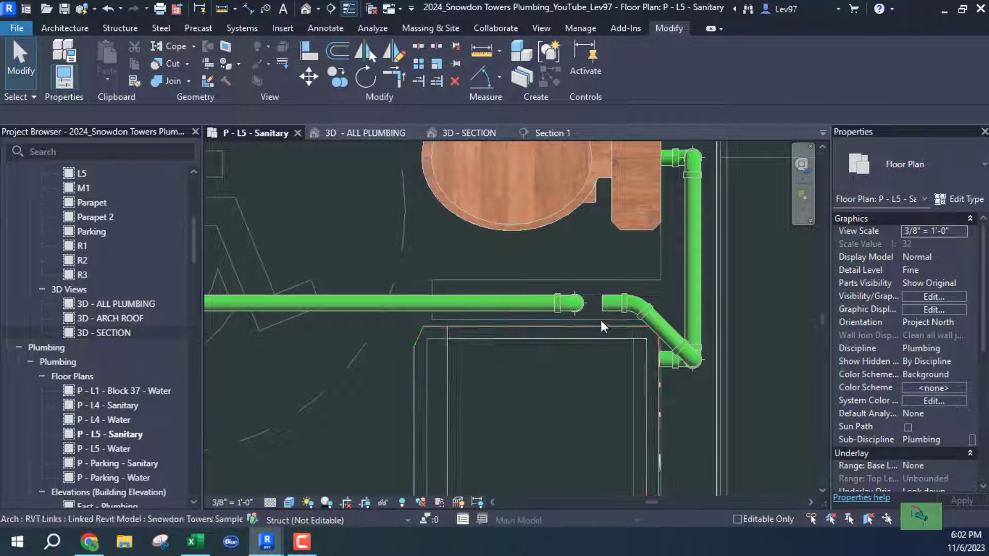
{"action": "left_click", "coordinate": [462, 132]}
{"action": "scroll", "coordinate": [567, 291], "scroll_direction": "up", "scroll_amount": 5}
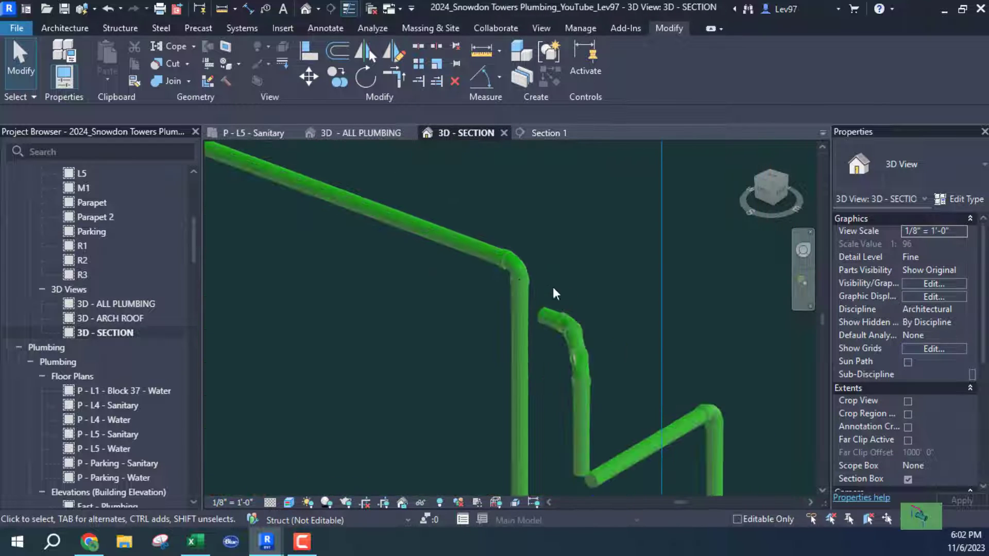
{"action": "left_click", "coordinate": [556, 316]}
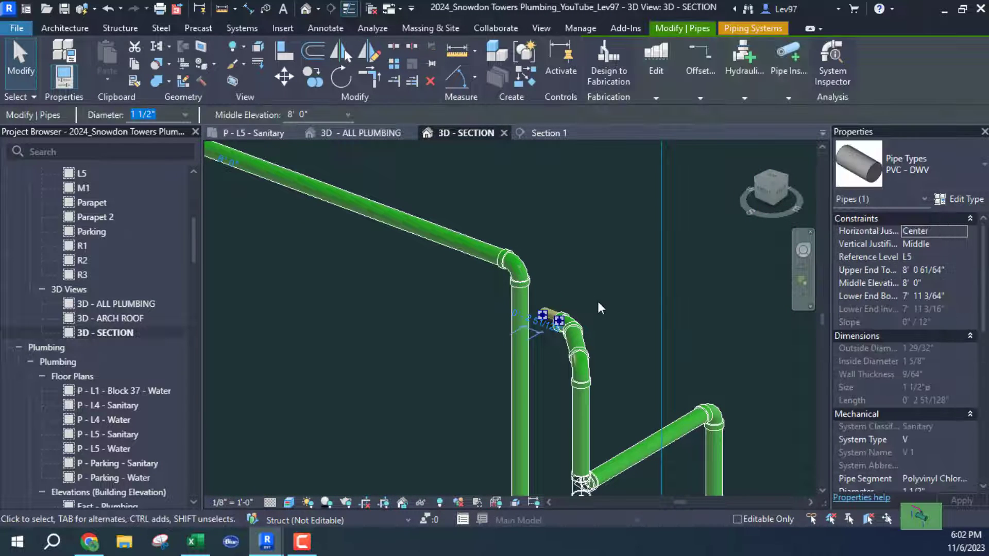
{"action": "mouse_move", "coordinate": [597, 299]}
{"action": "middle_mouse_down", "text": "shift"}
{"action": "mouse_move", "coordinate": [620, 346]}
{"action": "mouse_move", "coordinate": [694, 310]}
{"action": "mouse_move", "coordinate": [718, 256]}
{"action": "mouse_move", "coordinate": [654, 324]}
{"action": "mouse_move", "coordinate": [620, 294]}
{"action": "mouse_move", "coordinate": [608, 304]}
{"action": "middle_mouse_up", "text": "shift"}
{"action": "middle_click_drag", "start_coordinate": [478, 386], "coordinate": [590, 371], "text": "shift"}
{"action": "scroll", "coordinate": [610, 295], "scroll_direction": "down", "scroll_amount": 3}
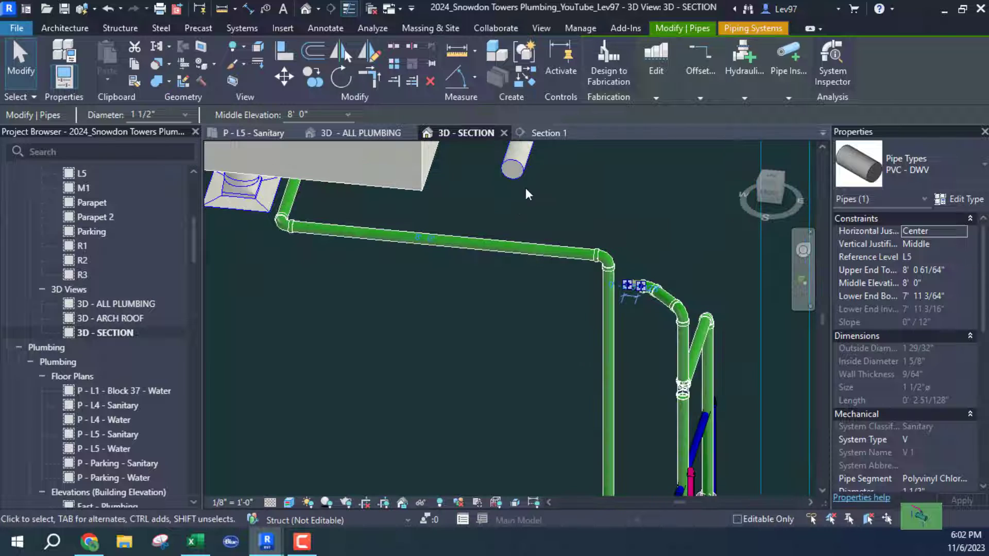
{"action": "left_click", "coordinate": [265, 133]}
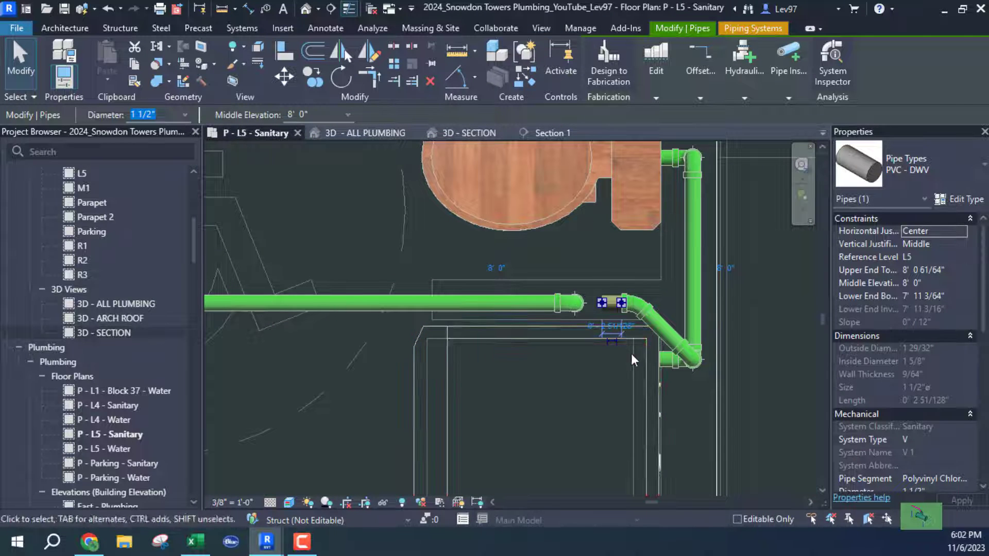
{"action": "scroll", "coordinate": [653, 353], "scroll_direction": "up", "scroll_amount": 2}
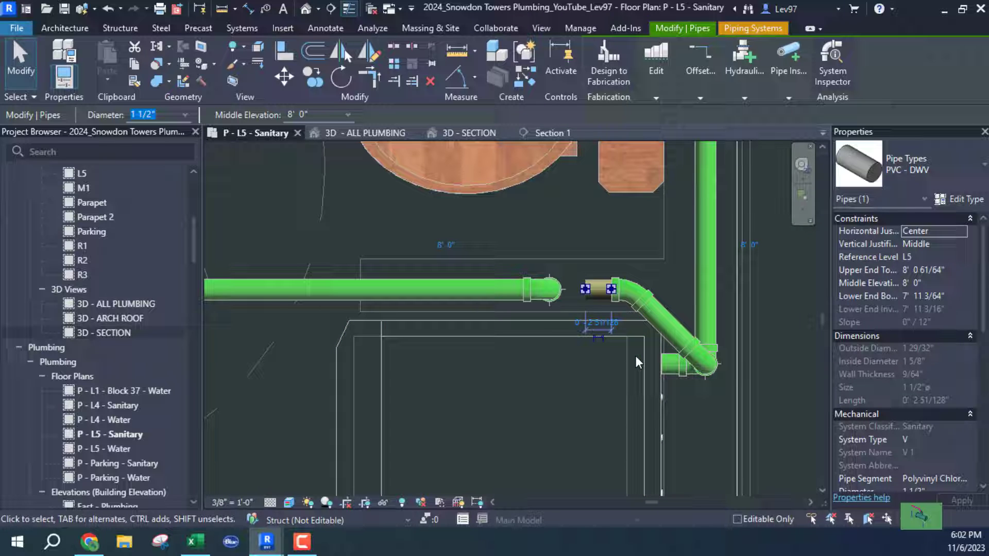
{"action": "left_click", "coordinate": [628, 330]}
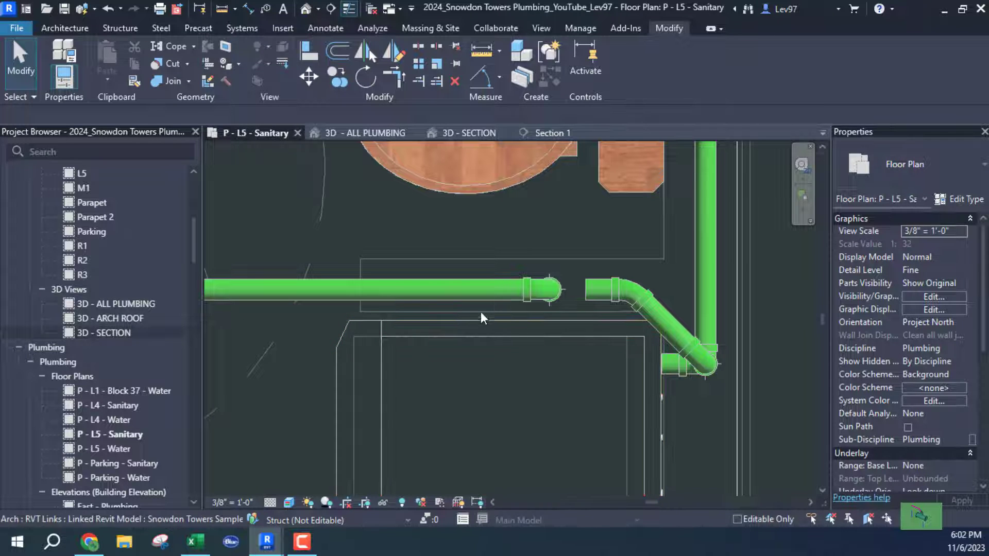
Turn on the Snowdon Towers Sample Architectural.rvt link in the visibility overrides of the 3D - SECTION view.
{"action": "left_click", "coordinate": [468, 132]}
{"action": "middle_click_drag", "start_coordinate": [539, 337], "coordinate": [551, 317], "text": "shift"}
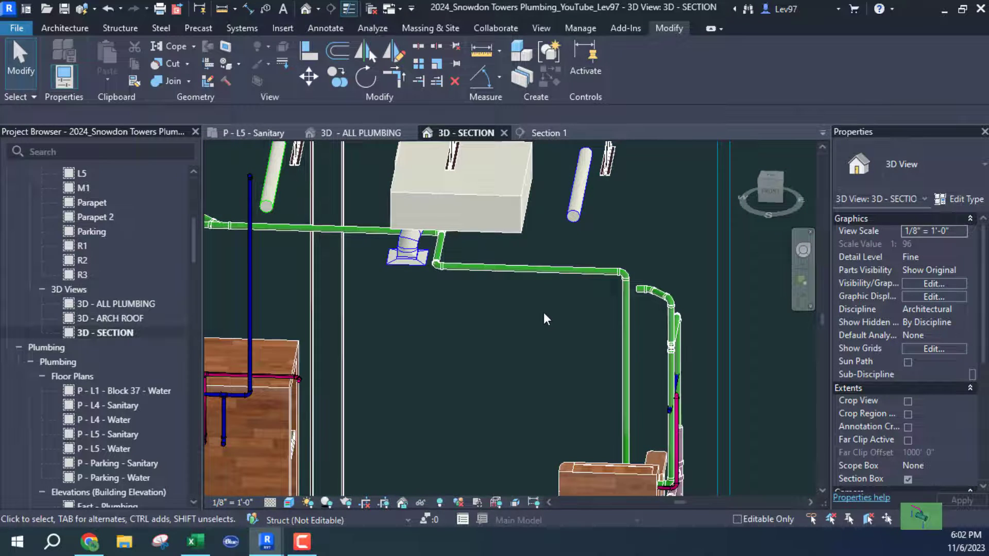
{"action": "key", "text": "v"}
{"action": "key", "text": "g"}
{"action": "left_click", "coordinate": [613, 86]}
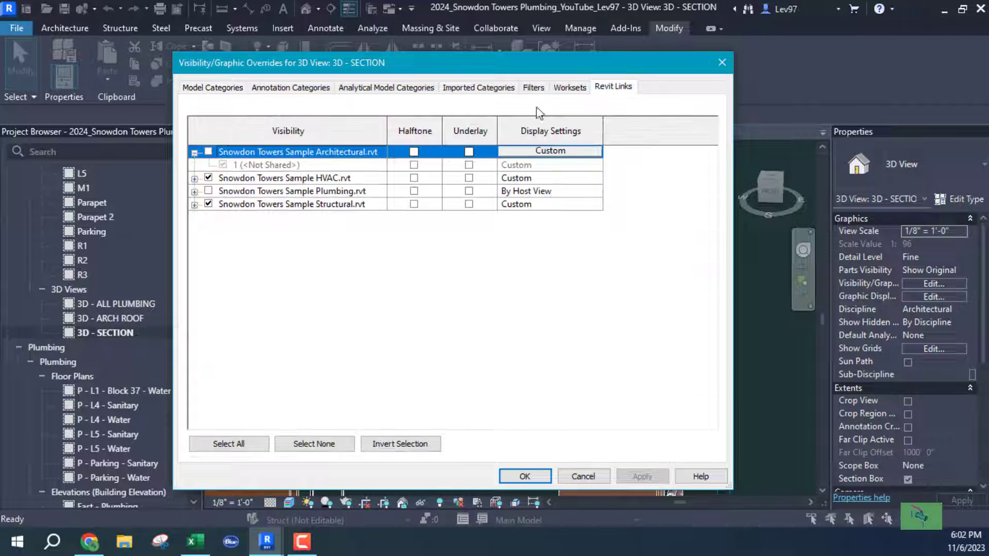
{"action": "left_click", "coordinate": [208, 151]}
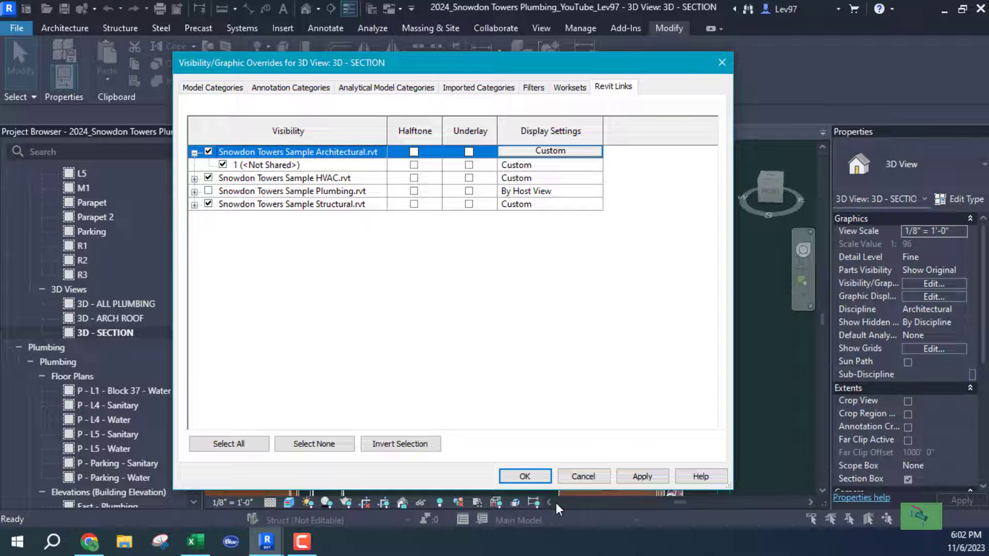
{"action": "left_click", "coordinate": [522, 476]}
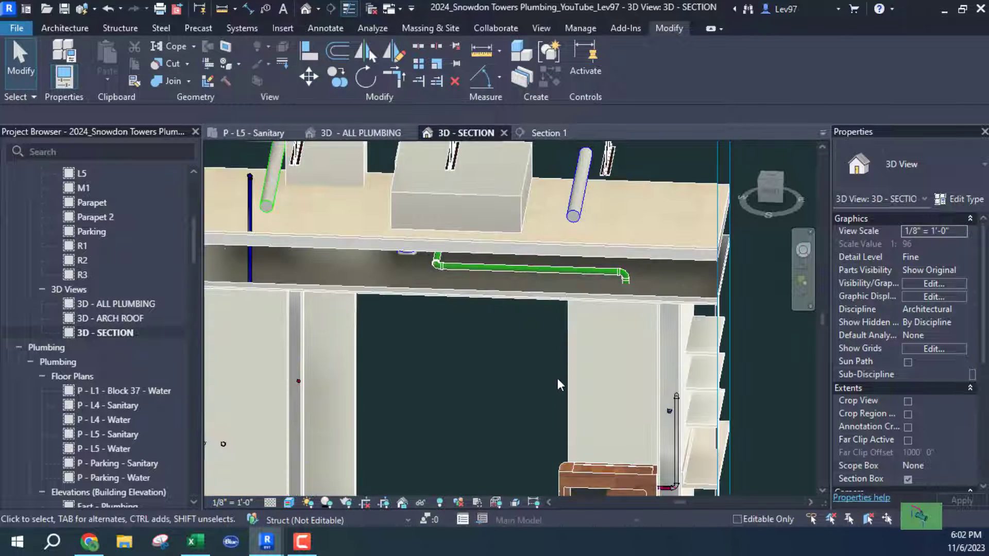
Examine how the horizontal vent run and the washer vent stub sit relative to the ceiling and the floor above.
{"action": "middle_click_drag", "start_coordinate": [557, 380], "coordinate": [658, 361], "text": "shift"}
{"action": "scroll", "coordinate": [661, 297], "scroll_direction": "up", "scroll_amount": 8}
{"action": "scroll", "coordinate": [670, 284], "scroll_direction": "down", "scroll_amount": 2}
{"action": "scroll", "coordinate": [669, 283], "scroll_direction": "down", "scroll_amount": 3}
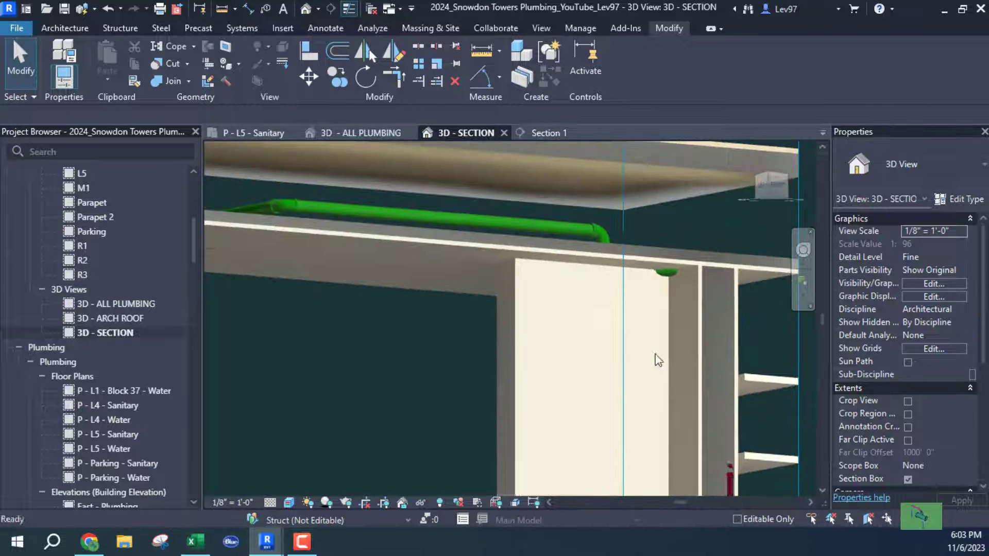
{"action": "middle_click_drag", "start_coordinate": [665, 287], "coordinate": [654, 357], "text": "shift"}
{"action": "scroll", "coordinate": [653, 343], "scroll_direction": "up", "scroll_amount": 2}
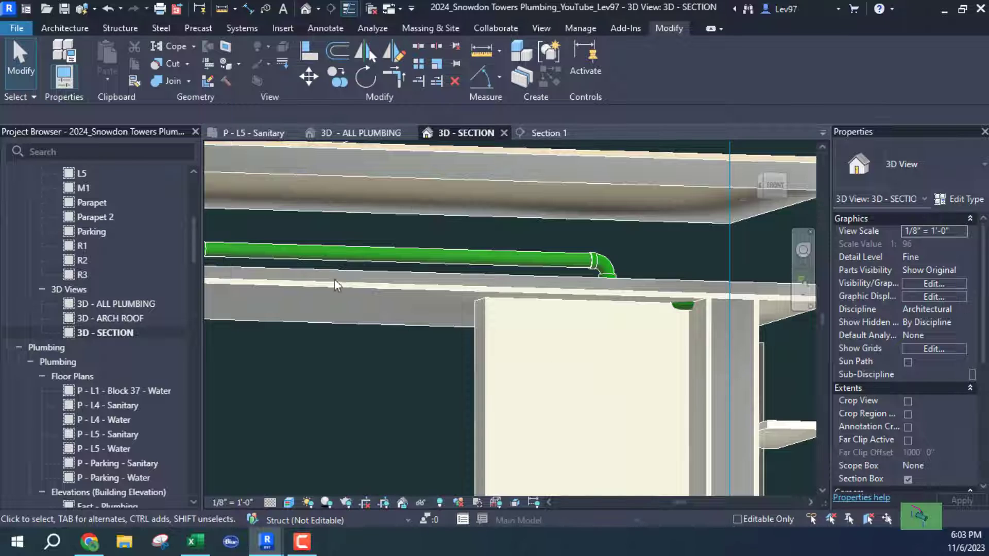
{"action": "left_click", "coordinate": [275, 133]}
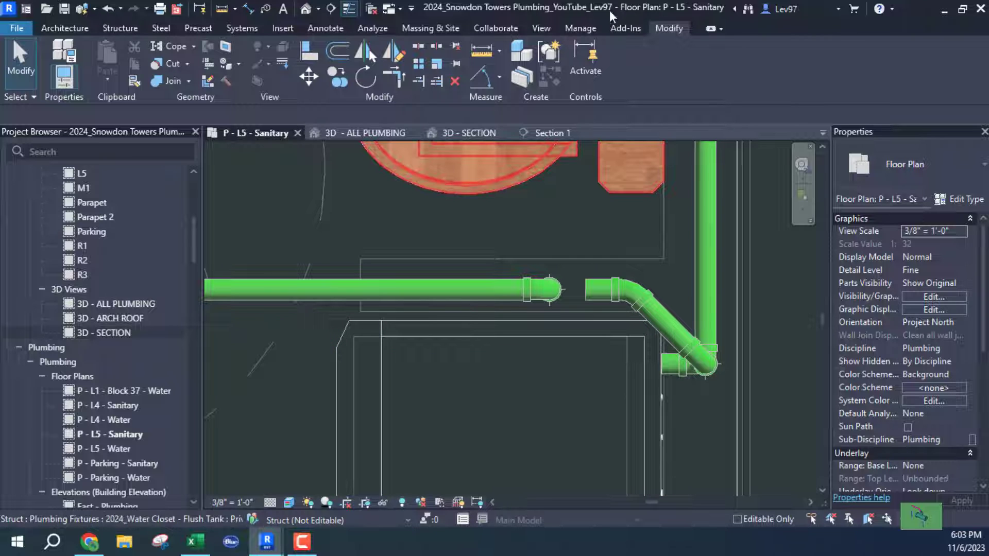
{"action": "left_click", "coordinate": [467, 132]}
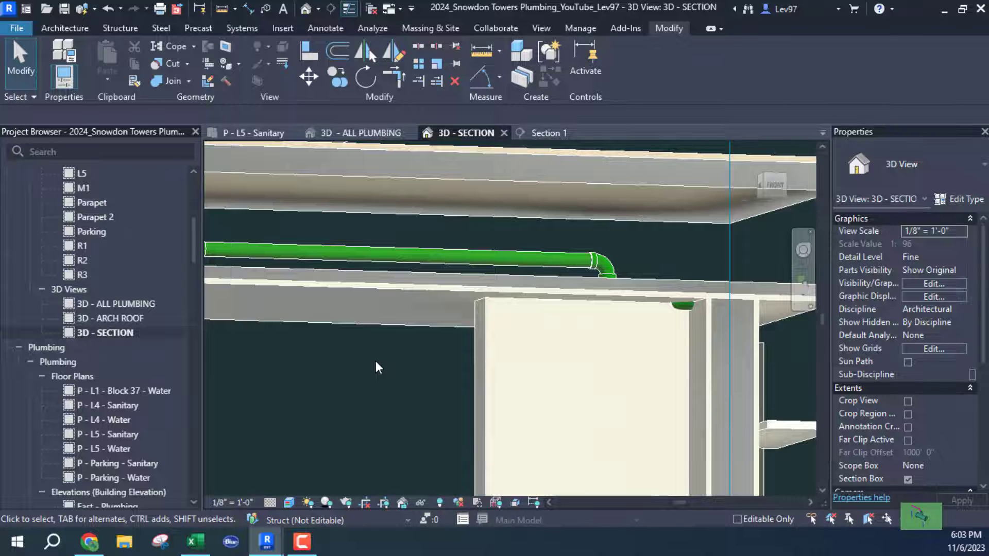
Hide the Snowdon Towers Sample Architectural.rvt link in the 3D - SECTION view.
{"action": "key", "text": "v"}
{"action": "key", "text": "v"}
{"action": "left_click", "coordinate": [614, 87]}
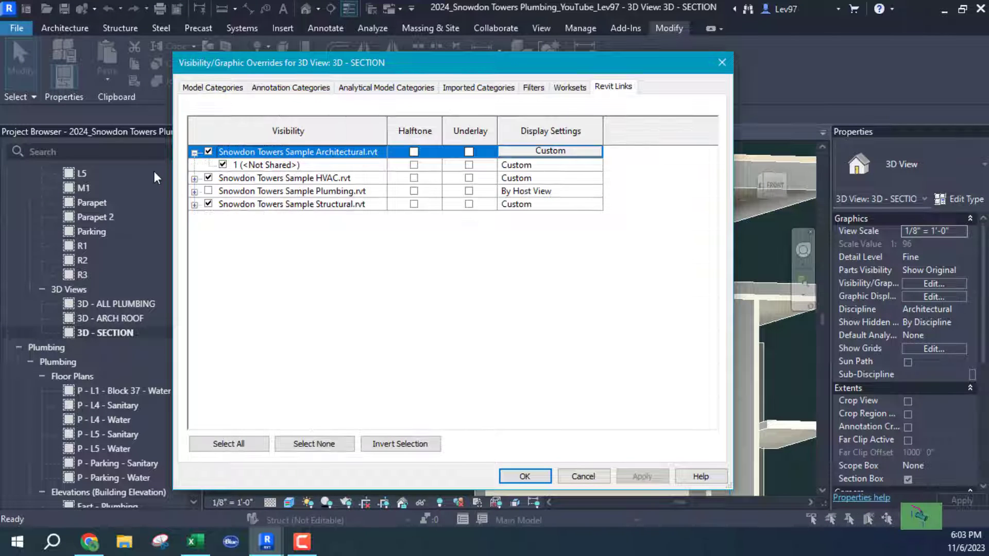
{"action": "left_click", "coordinate": [208, 152]}
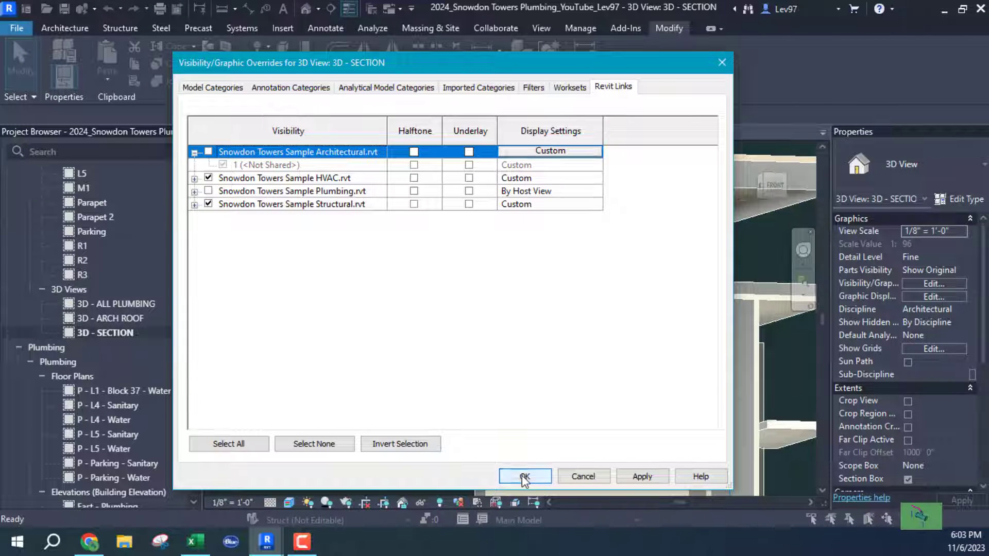
{"action": "left_click", "coordinate": [515, 474]}
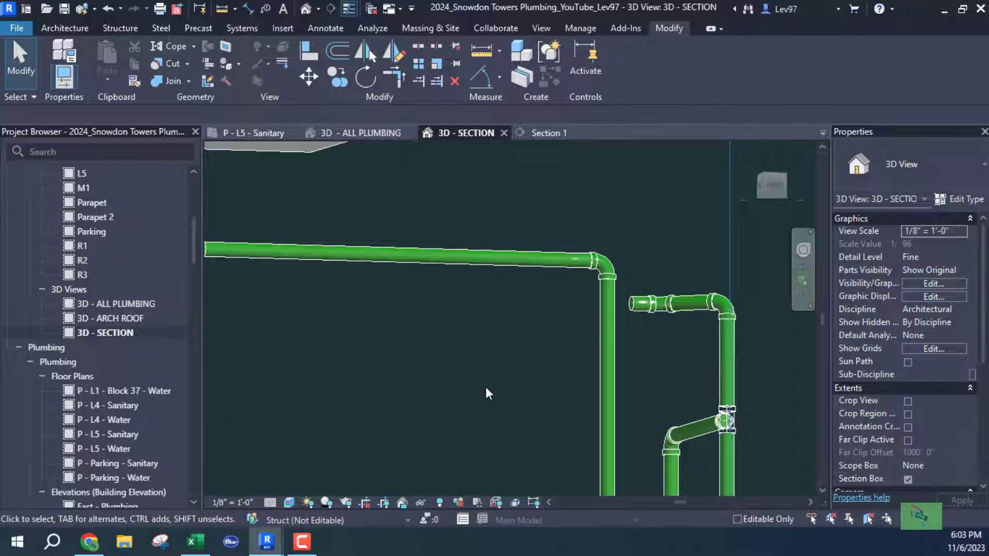
In 3D - SECTION, delete the elbow joining the long horizontal vent run to the vertical riser beside the washer vent stub.
{"action": "middle_click_drag", "start_coordinate": [483, 383], "coordinate": [495, 420], "text": "shift"}
{"action": "left_click", "coordinate": [611, 341]}
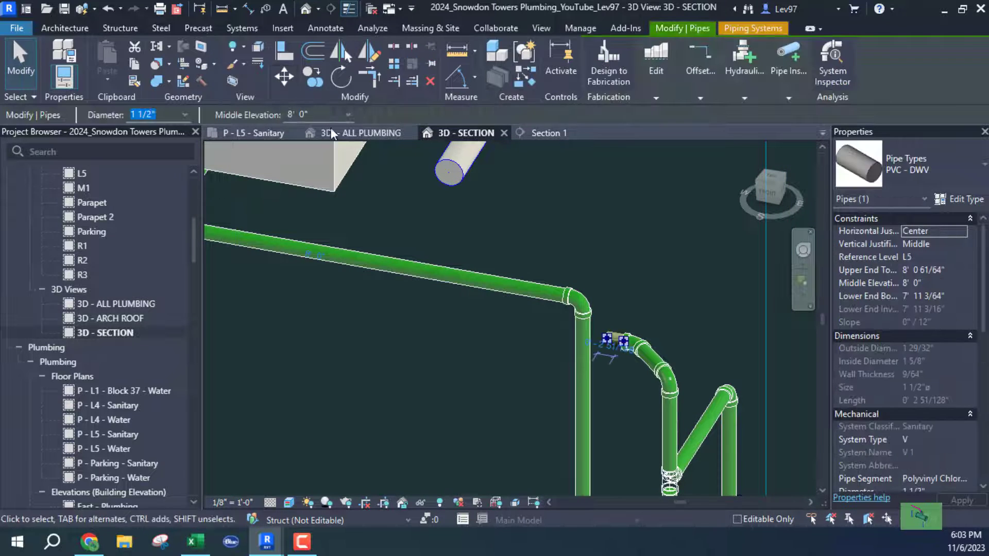
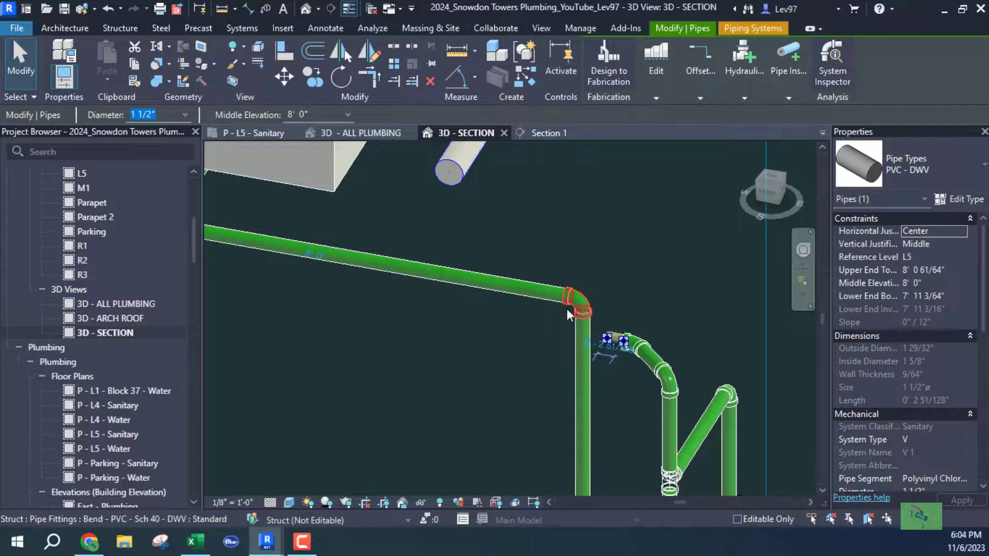
{"action": "left_click", "coordinate": [573, 309]}
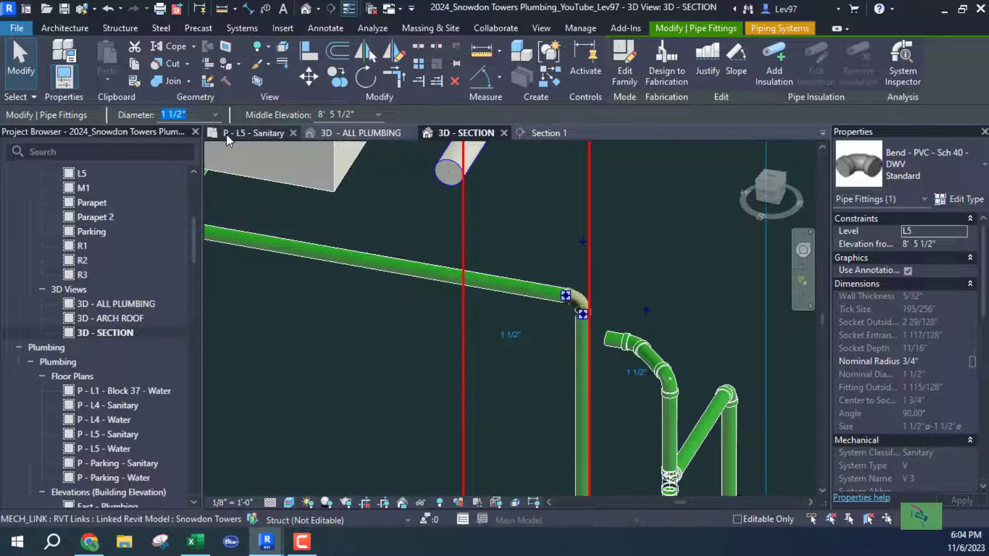
{"action": "left_click", "coordinate": [266, 132]}
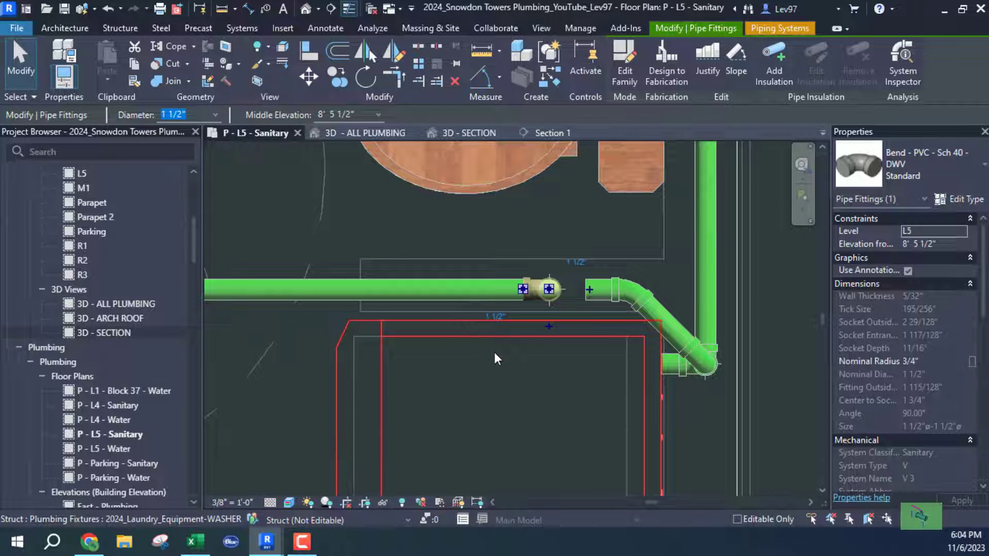
{"action": "key", "text": "Escape"}
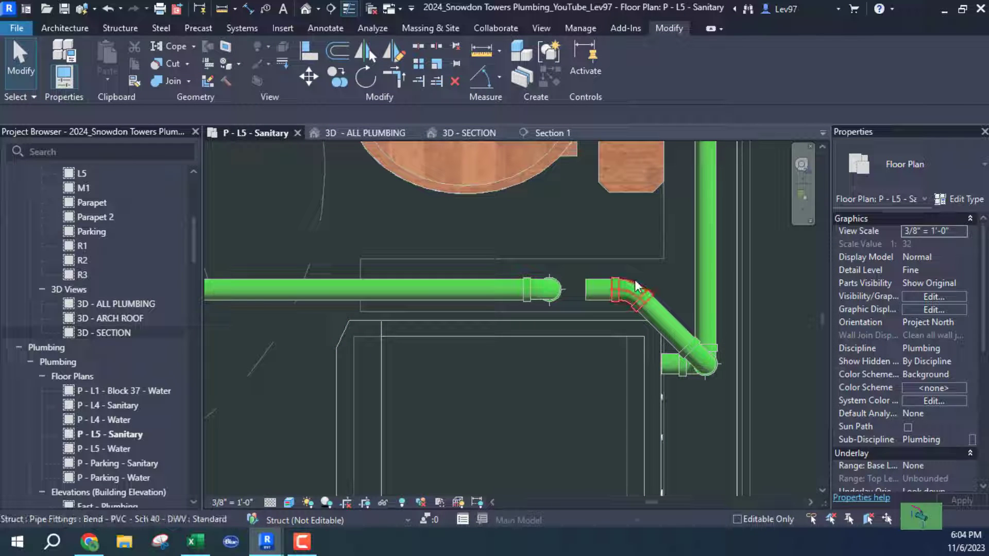
{"action": "left_click", "coordinate": [458, 132]}
{"action": "left_click", "coordinate": [571, 300]}
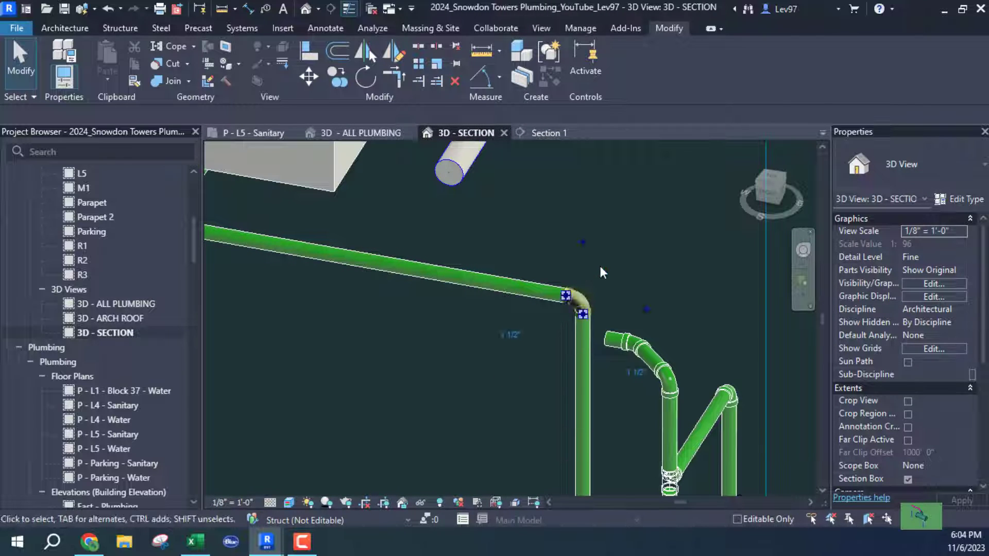
{"action": "key", "text": "Delete"}
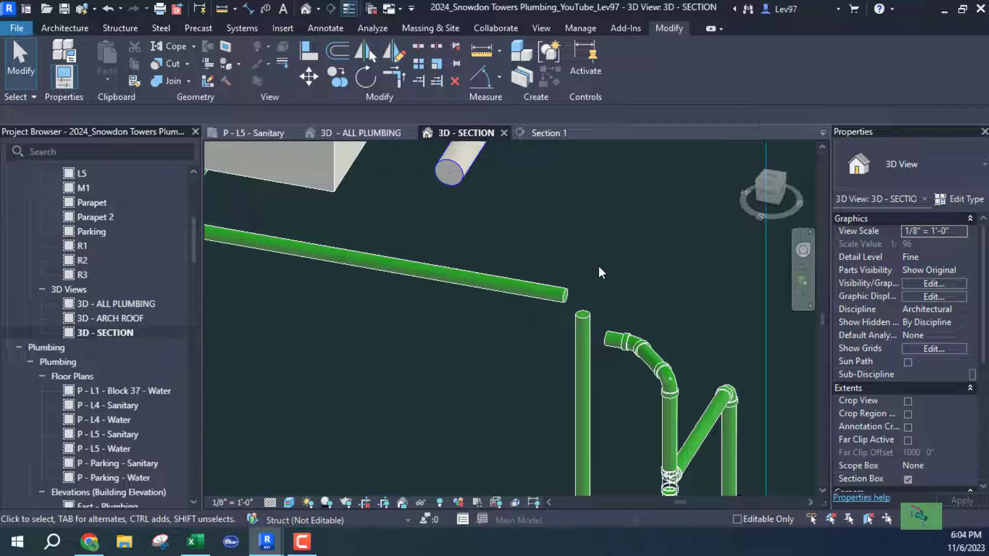
Set the Middle Elevation of the washer vent's upper horizontal stub to 9' 0".
{"action": "left_click", "coordinate": [610, 337]}
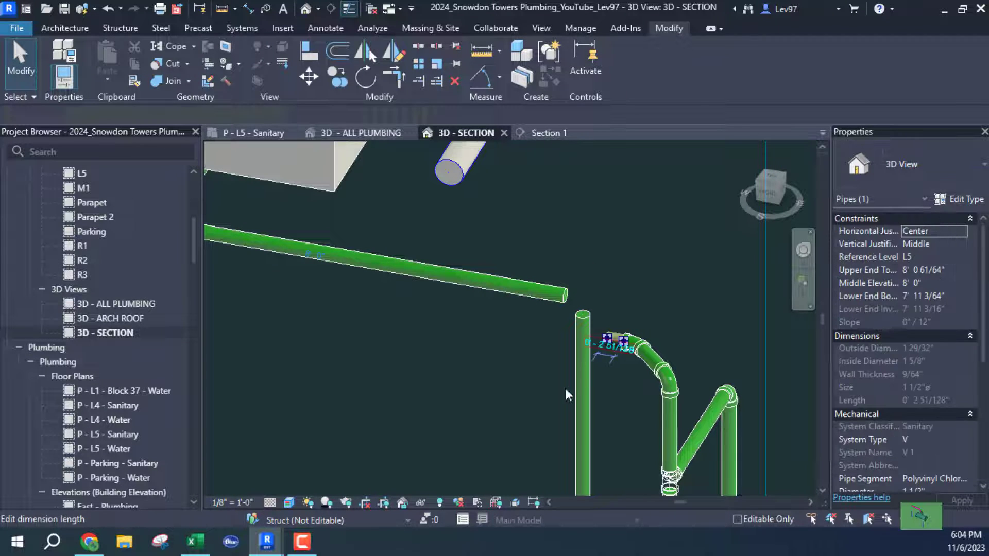
{"action": "left_click", "coordinate": [935, 281]}
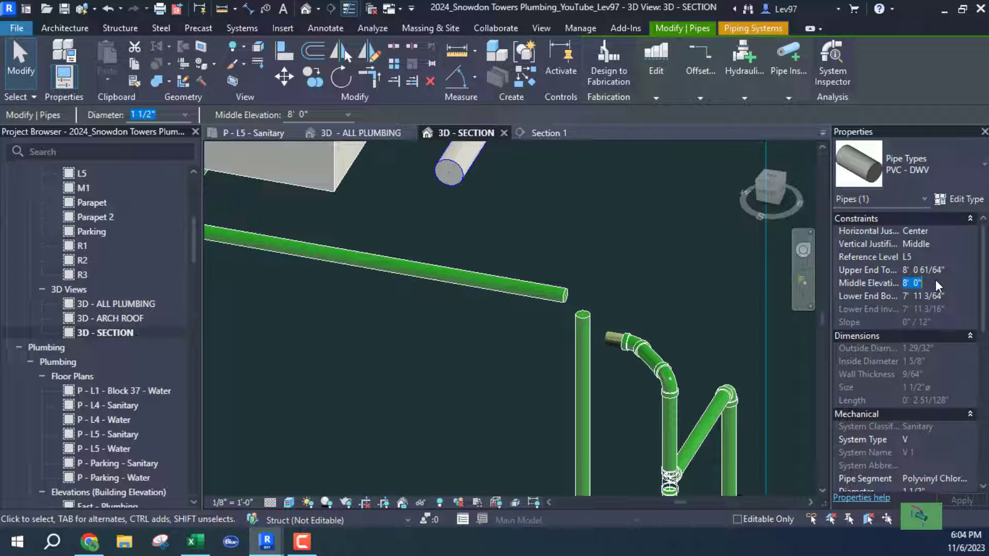
{"action": "type", "text": "9"}
{"action": "left_click", "coordinate": [418, 413]}
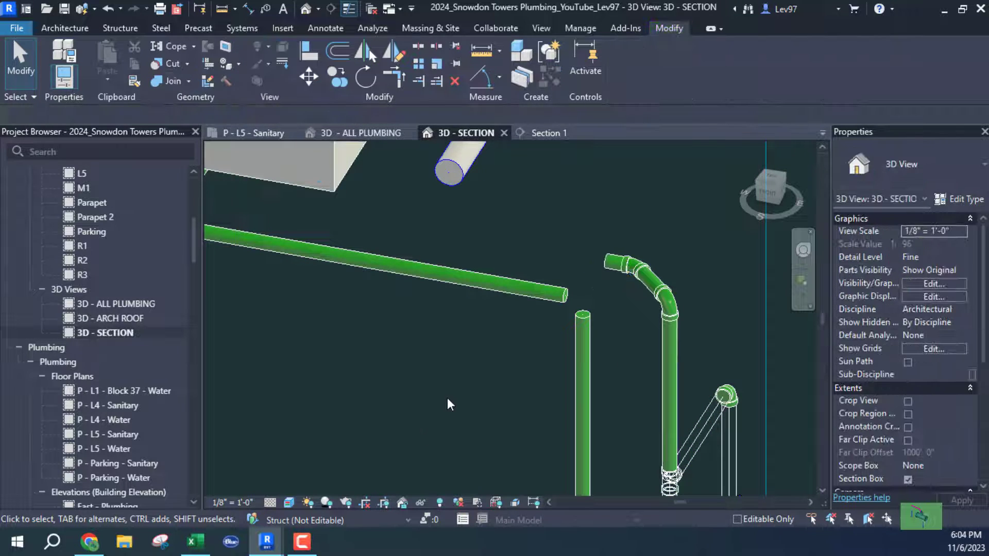
Compare the Middle Elevation of the washer vent's upper stub with that of the long horizontal vent run facing it.
{"action": "middle_click_drag", "start_coordinate": [453, 393], "coordinate": [496, 411], "text": "shift"}
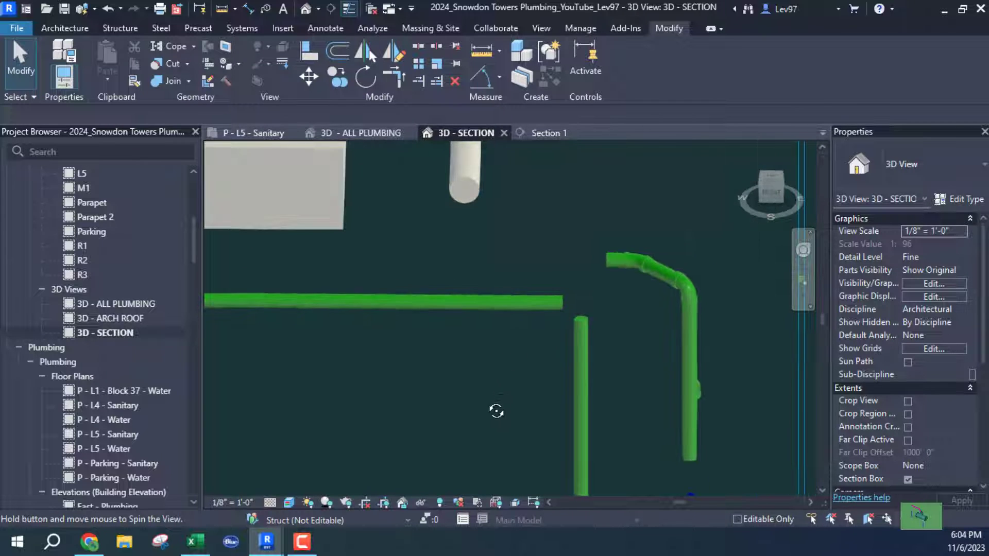
{"action": "left_click", "coordinate": [610, 263]}
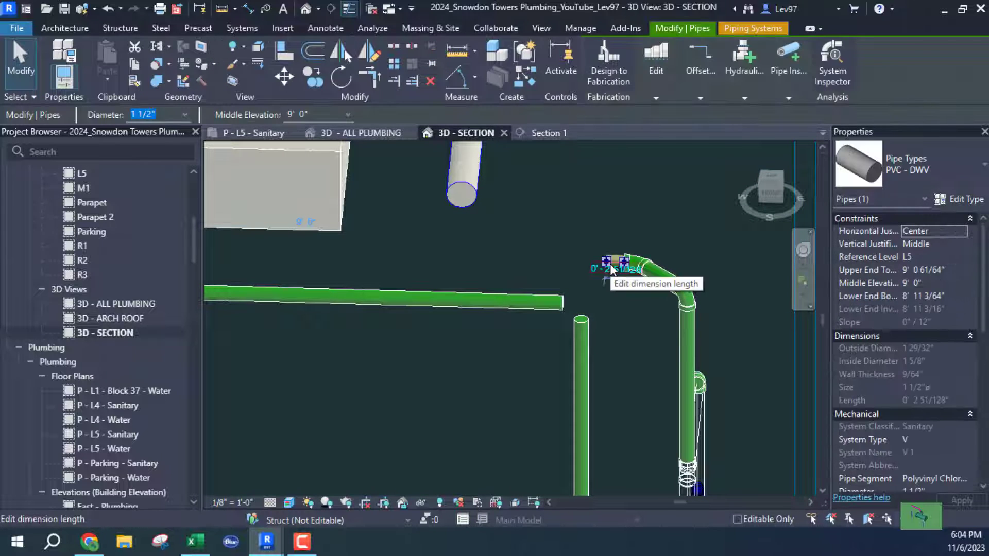
{"action": "left_click", "coordinate": [509, 304]}
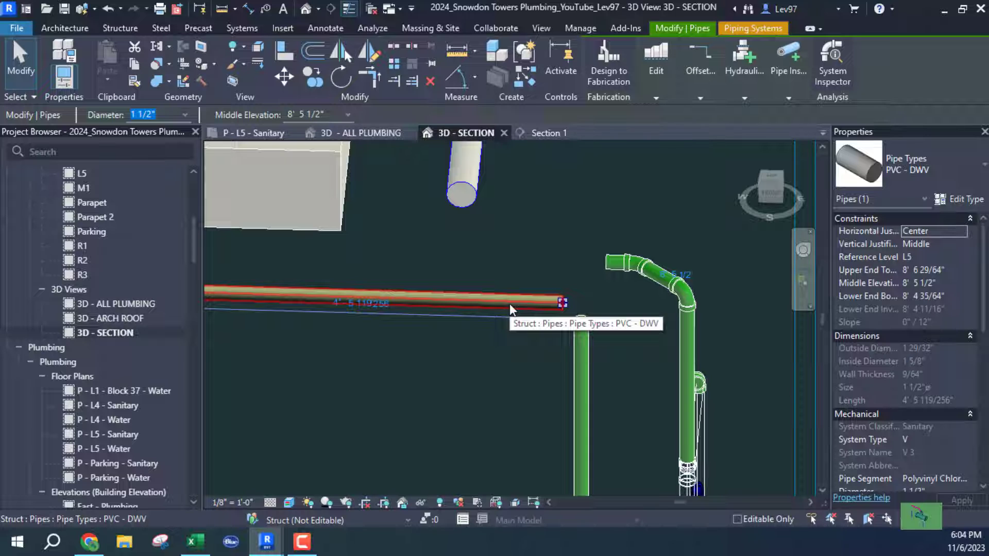
{"action": "middle_click_drag", "start_coordinate": [508, 303], "coordinate": [434, 400], "text": "shift"}
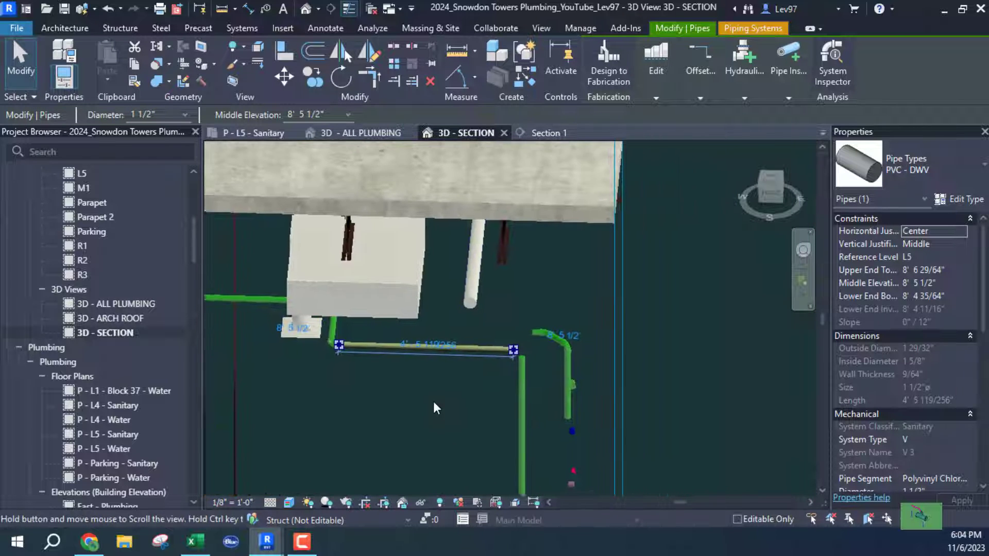
{"action": "scroll", "coordinate": [457, 402], "scroll_direction": "up", "scroll_amount": 2}
{"action": "scroll", "coordinate": [463, 395], "scroll_direction": "up", "scroll_amount": 1}
{"action": "scroll", "coordinate": [458, 405], "scroll_direction": "down", "scroll_amount": 1}
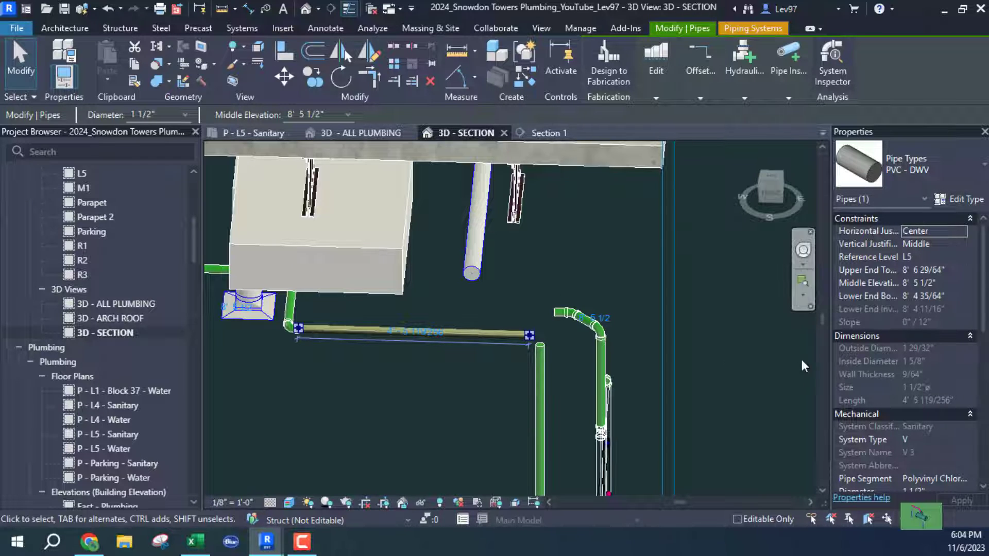
{"action": "left_click", "coordinate": [950, 285]}
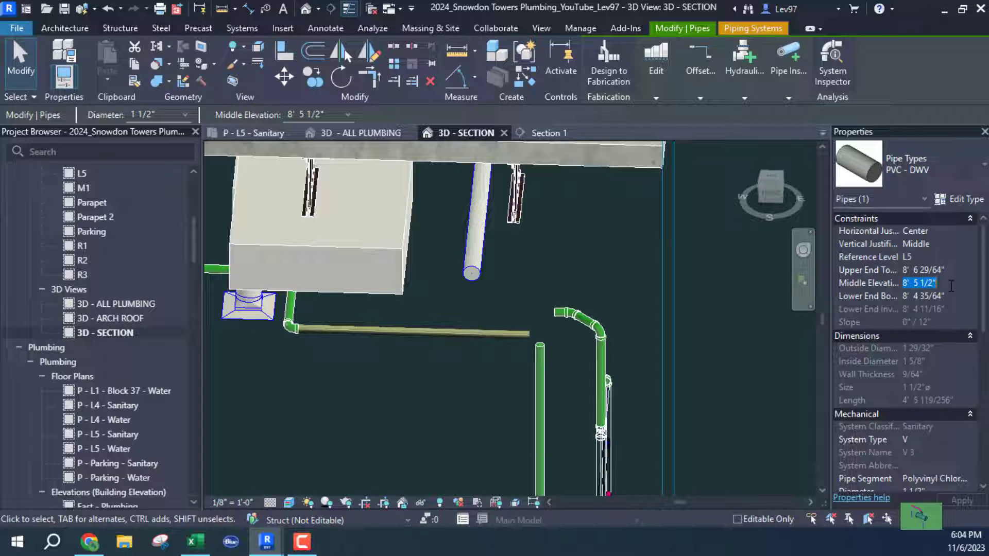
{"action": "left_click", "coordinate": [462, 424]}
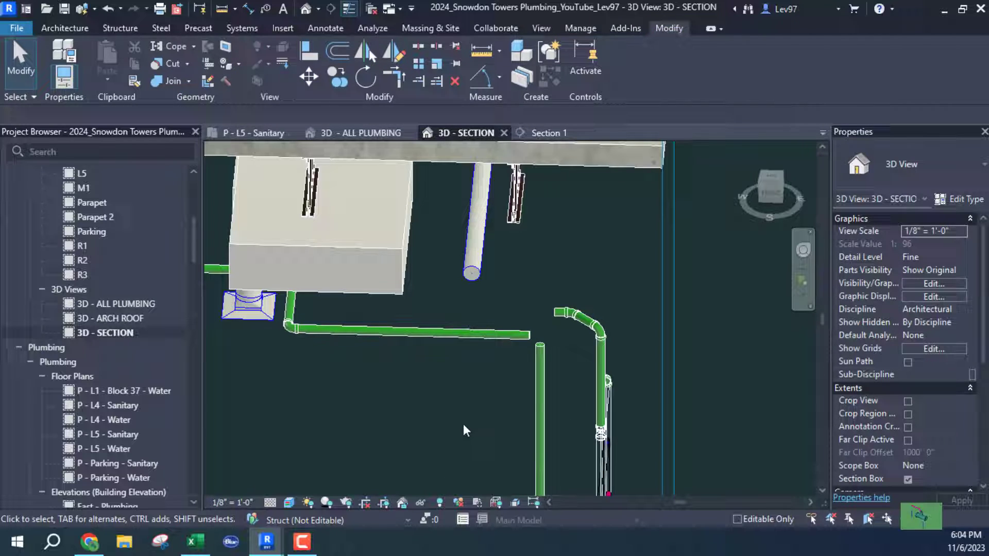
Set the Middle Elevation of the washer vent's upper stub to 8' 5 1/2", matching the long horizontal vent run.
{"action": "left_click", "coordinate": [556, 314]}
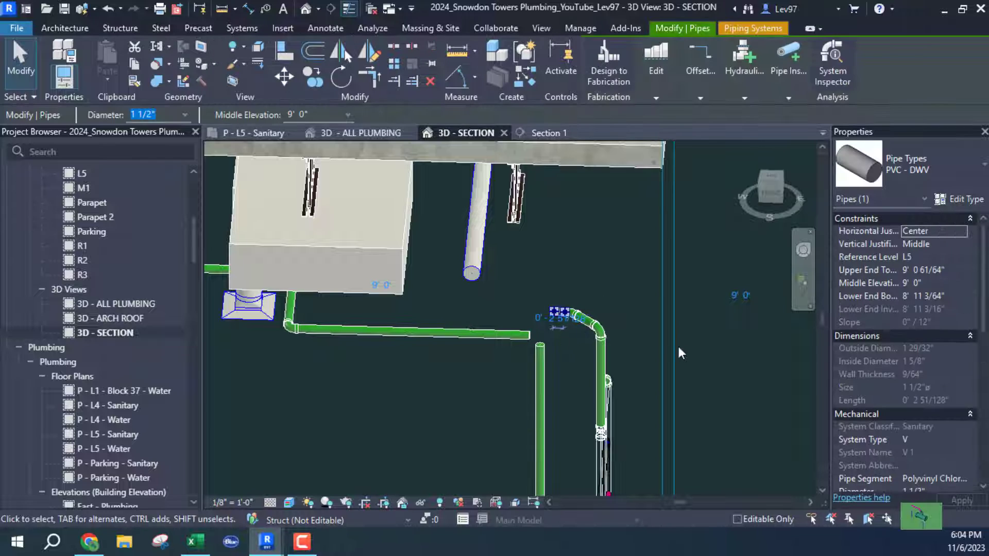
{"action": "left_click", "coordinate": [946, 283]}
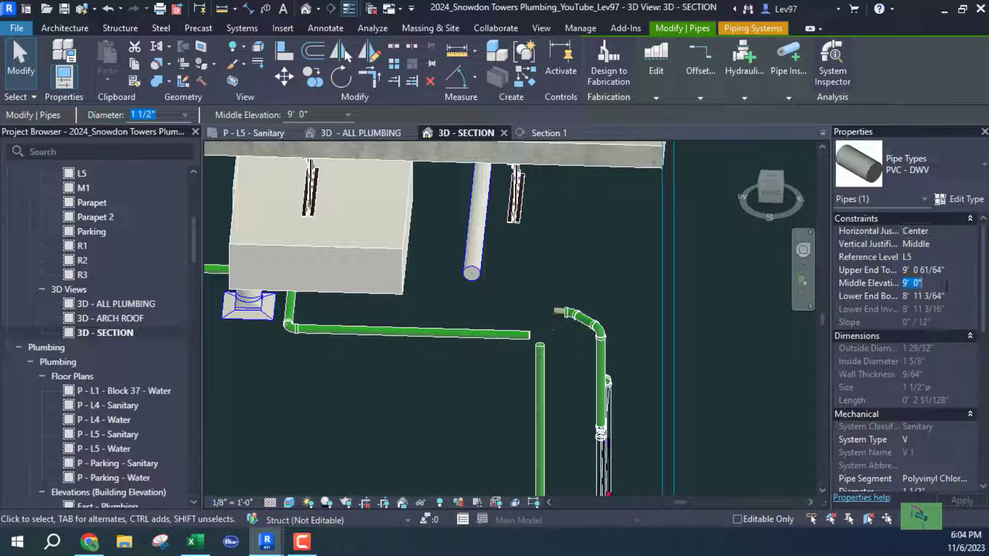
{"action": "type", "text": "8' 5 1/2\""}
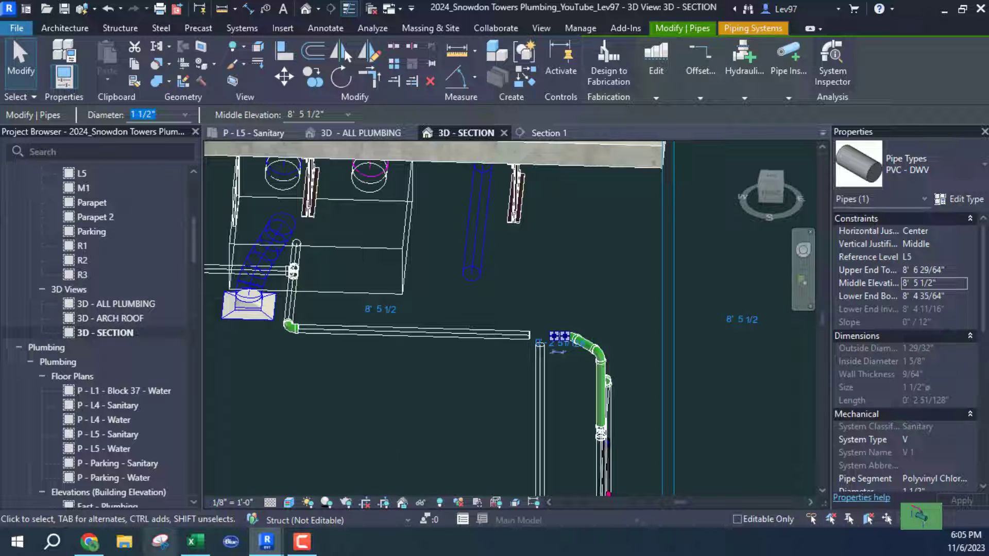
{"action": "left_click", "coordinate": [462, 421]}
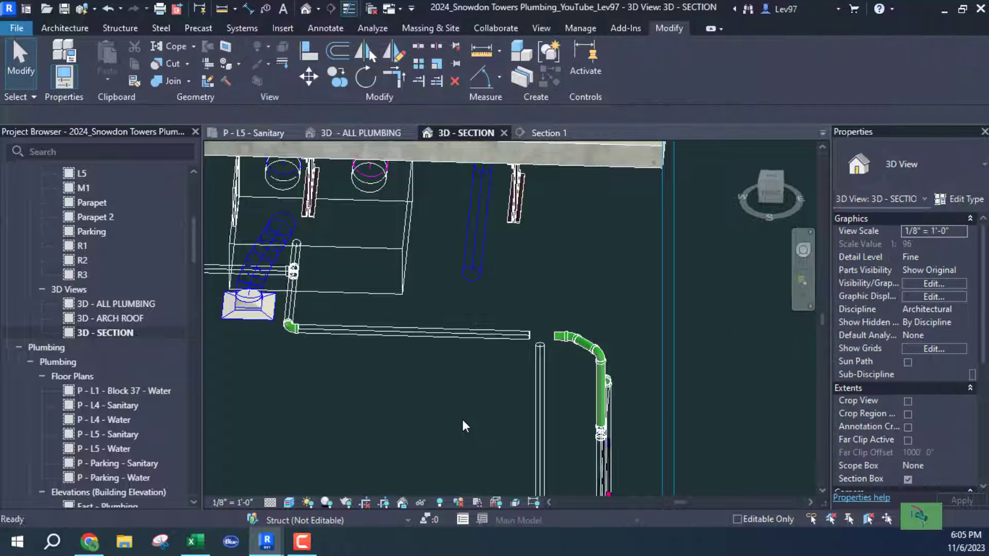
Trim and extend the long horizontal vent run to meet the washer vent's upper stub as one continuous line.
{"action": "scroll", "coordinate": [528, 359], "scroll_direction": "up", "scroll_amount": 3}
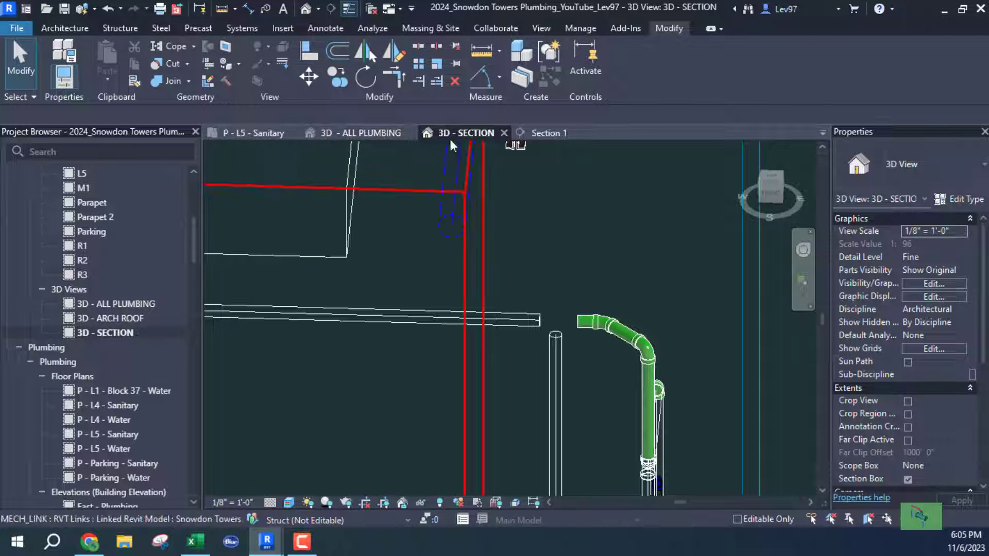
{"action": "left_click", "coordinate": [395, 77]}
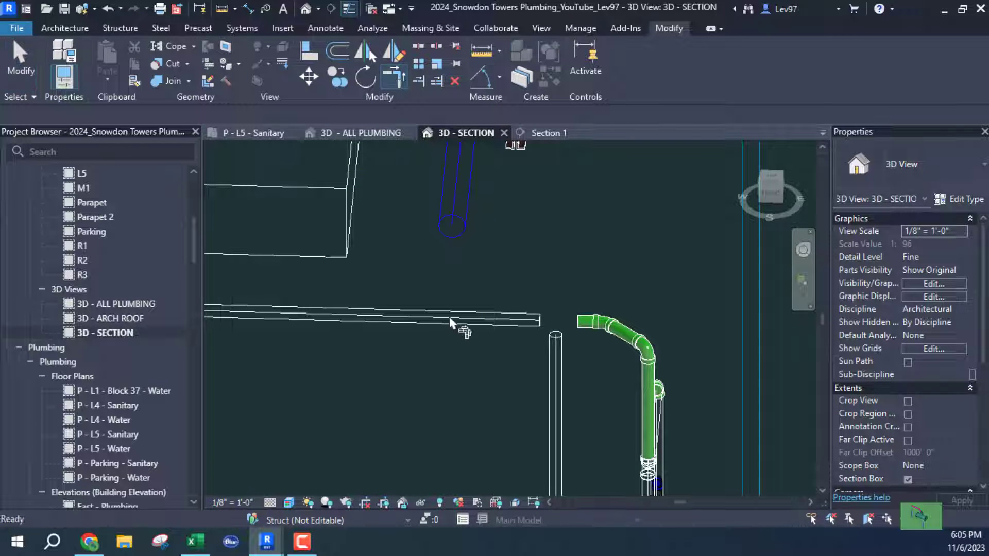
{"action": "left_click", "coordinate": [562, 333]}
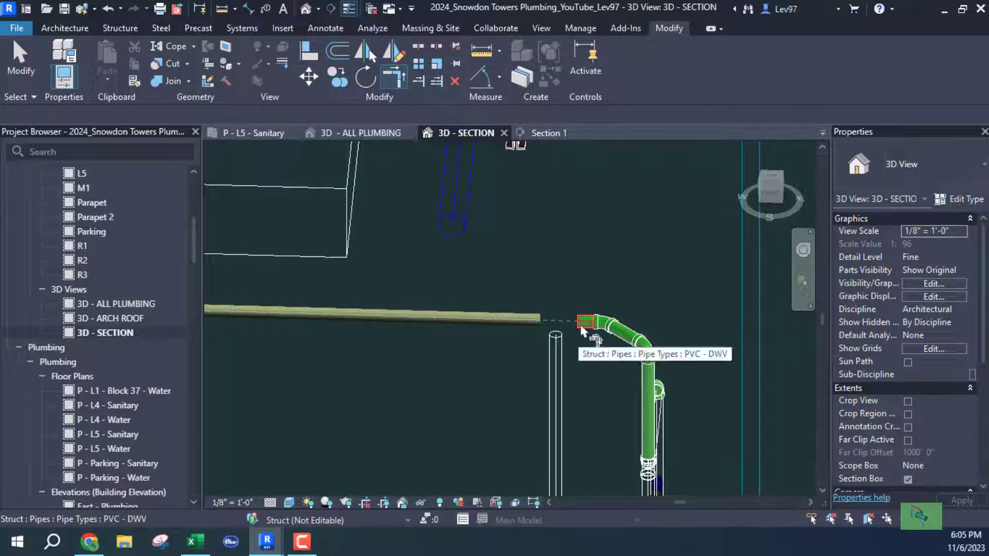
{"action": "left_click", "coordinate": [586, 323]}
{"action": "key", "text": "Escape"}
{"action": "middle_click_drag", "start_coordinate": [464, 389], "coordinate": [537, 431]}
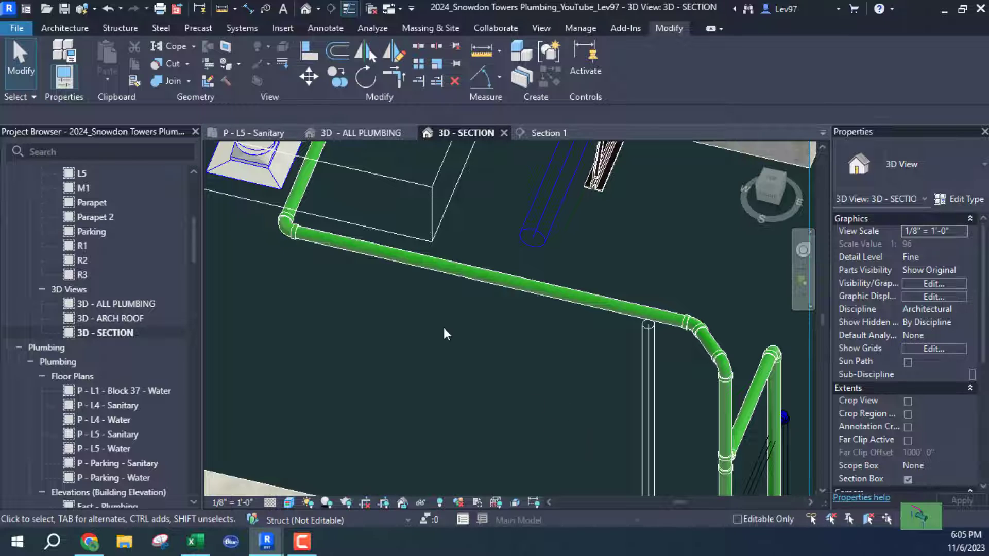
Extend the open vertical vent riser up to the joined horizontal vent run.
{"action": "left_click", "coordinate": [417, 82]}
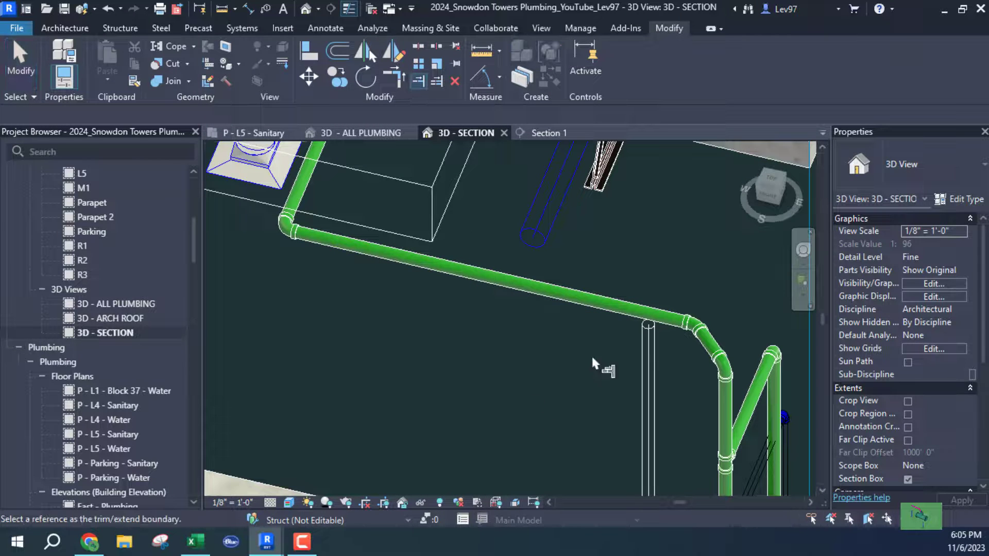
{"action": "left_click", "coordinate": [616, 309]}
{"action": "left_click", "coordinate": [647, 338]}
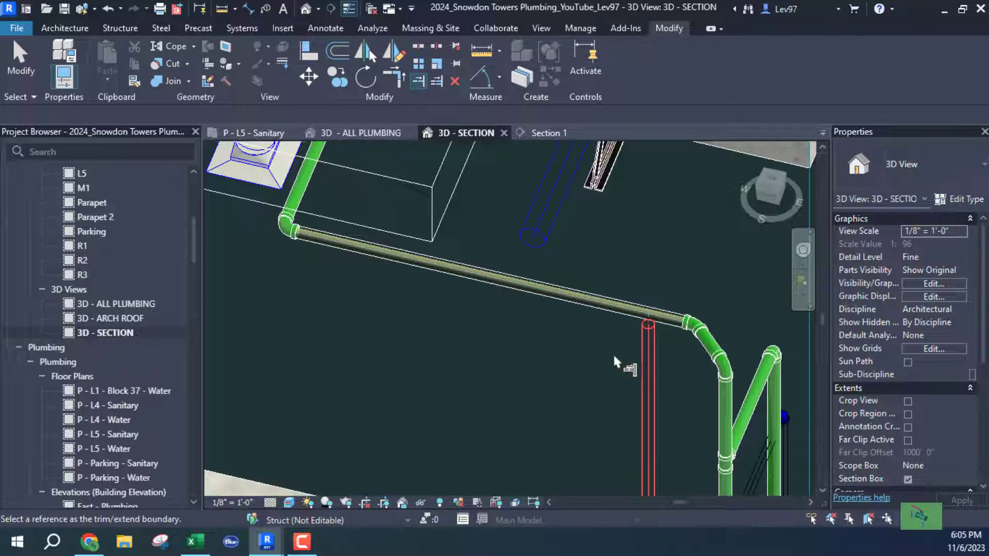
{"action": "middle_click_drag", "start_coordinate": [604, 365], "coordinate": [531, 357], "text": "shift"}
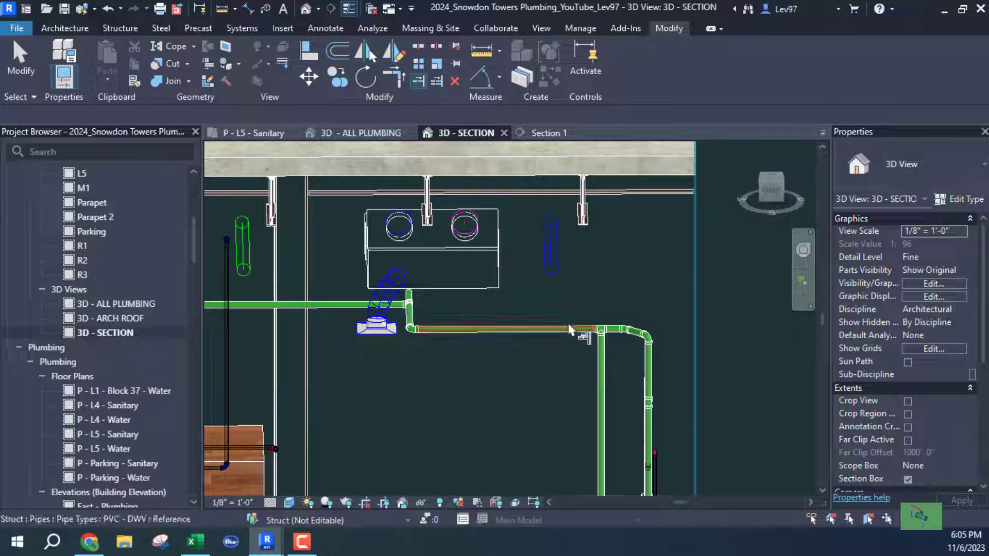
Undo the vent joins, the washer vent stub's elevation changes and the deletion of the elbow on top of the riser.
{"action": "left_click", "coordinate": [108, 8]}
{"action": "left_click", "coordinate": [109, 8]}
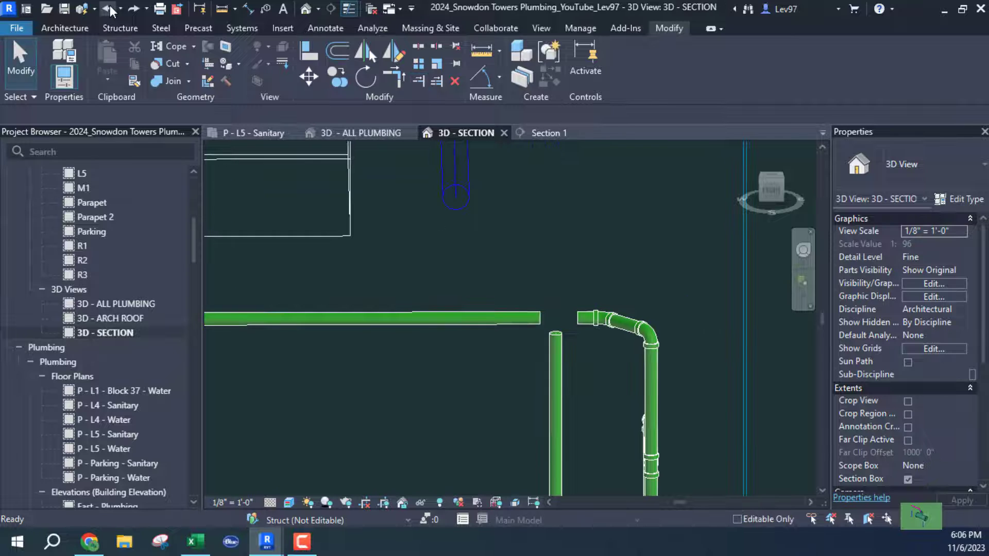
{"action": "left_click", "coordinate": [109, 9]}
{"action": "left_click", "coordinate": [109, 8]}
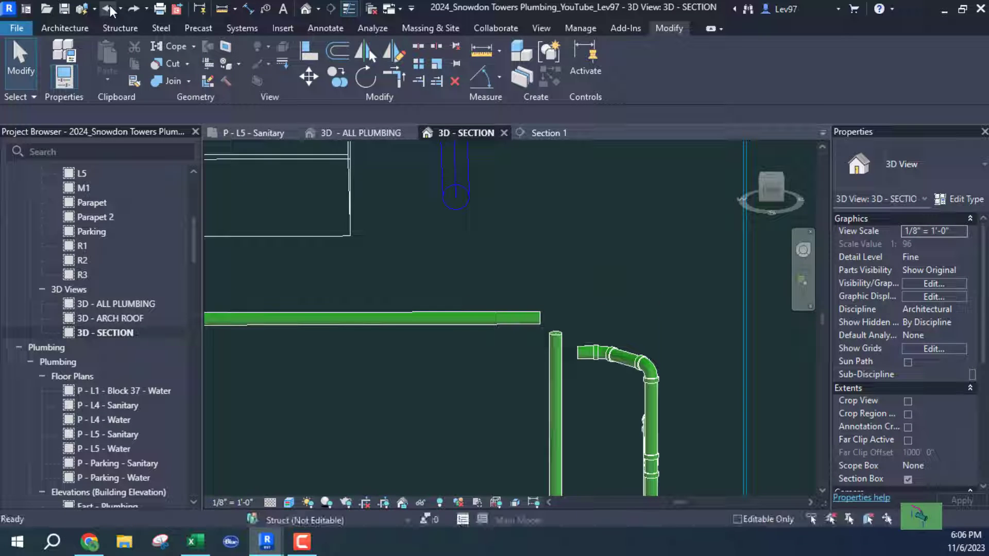
{"action": "left_click", "coordinate": [108, 8]}
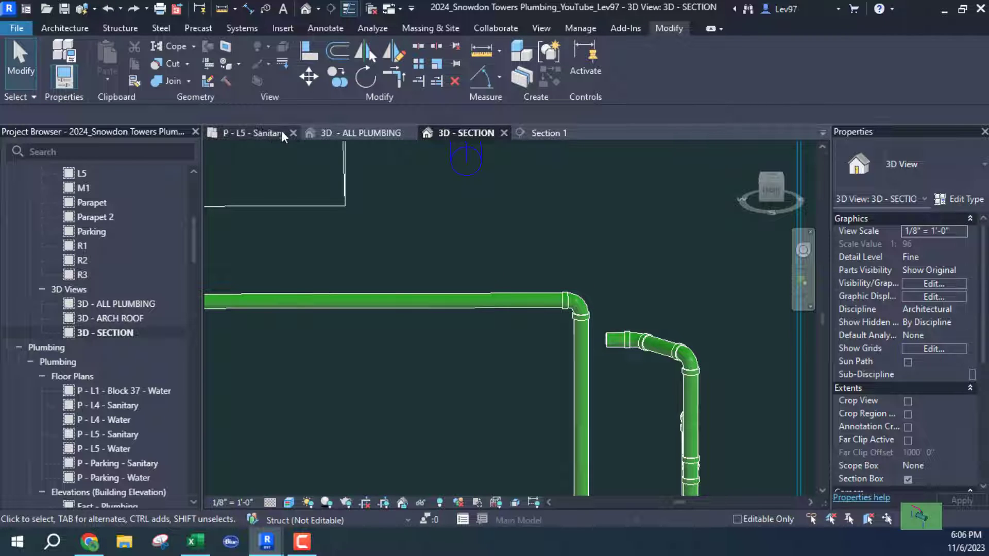
Extend the washer vent's upper stub to the vertical riser, connecting below the elbow of the long horizontal run.
{"action": "left_click", "coordinate": [577, 391]}
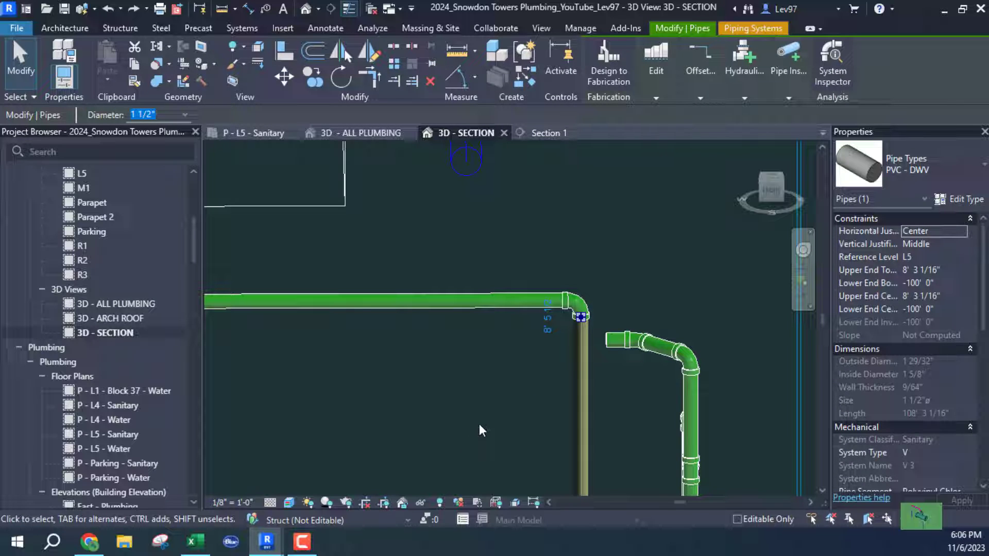
{"action": "left_click", "coordinate": [483, 430]}
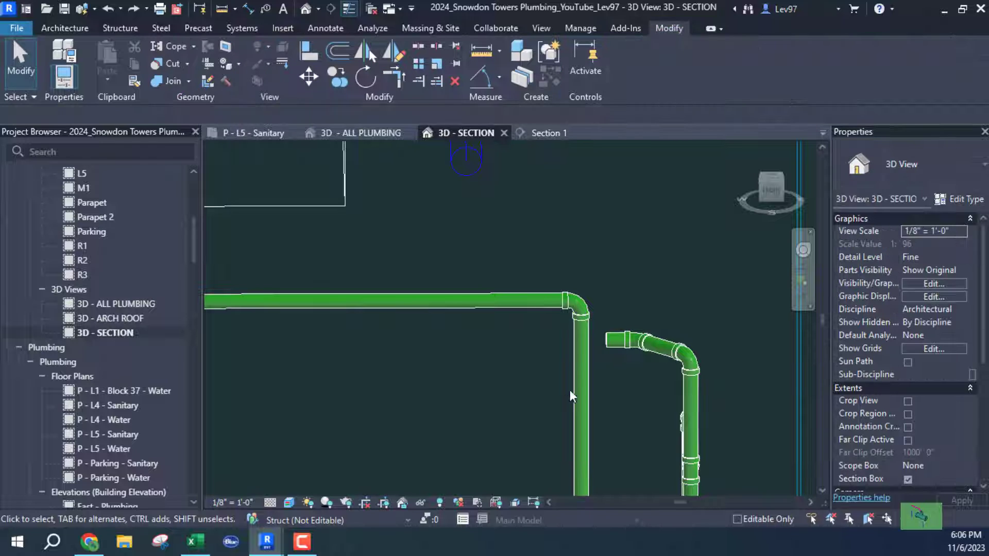
{"action": "scroll", "coordinate": [613, 344], "scroll_direction": "up", "scroll_amount": 2}
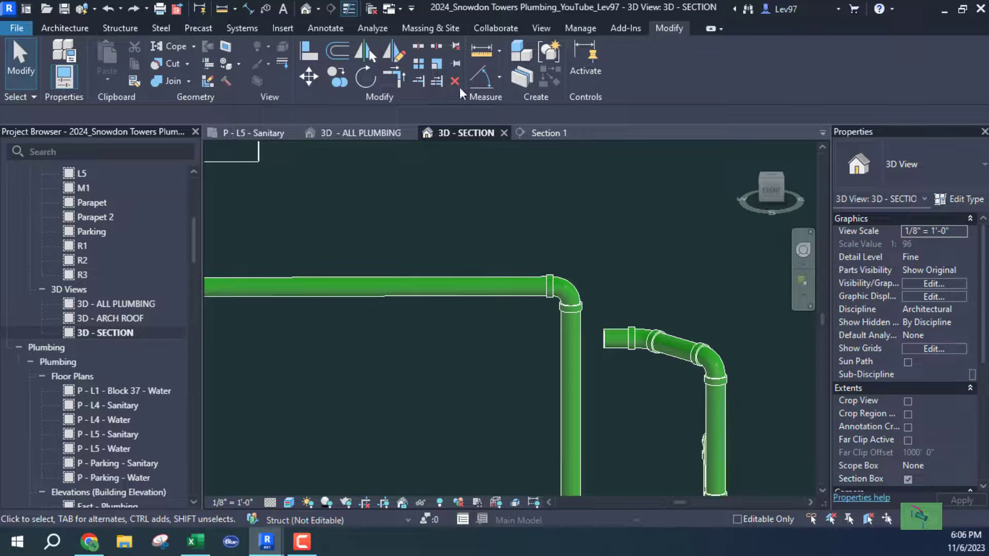
{"action": "left_click", "coordinate": [418, 82]}
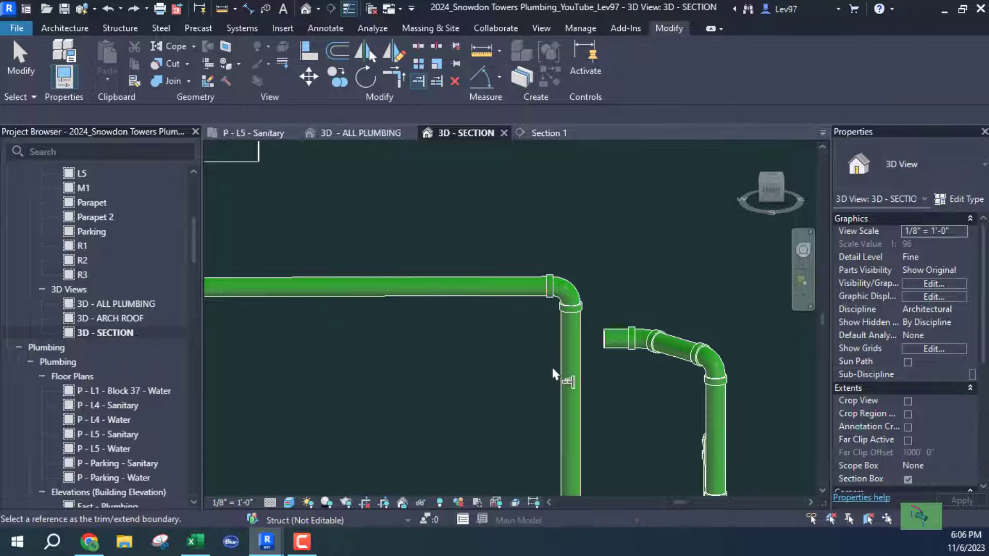
{"action": "left_click", "coordinate": [574, 386]}
{"action": "left_click", "coordinate": [606, 342]}
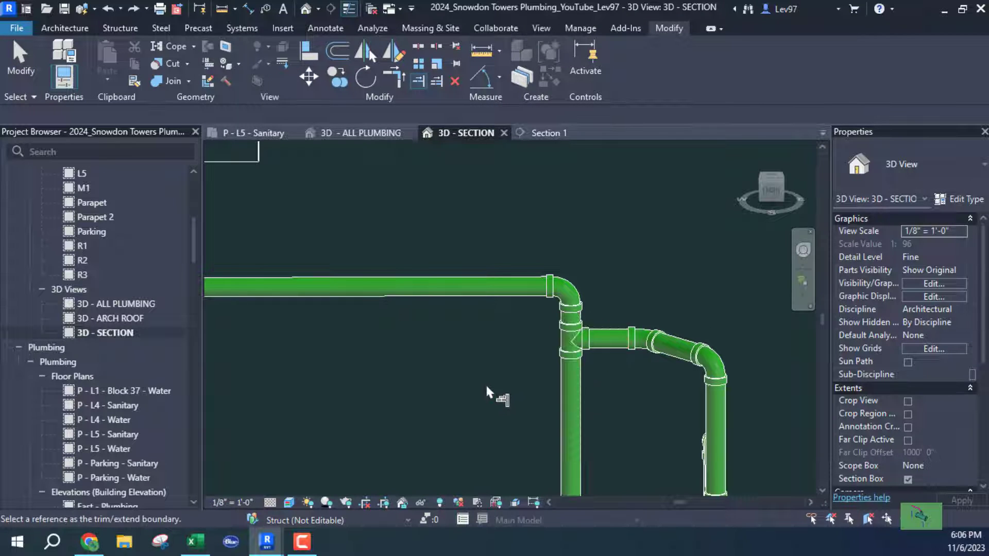
{"action": "key", "text": "Escape"}
Try the Textures visual style around the water closet piping and switch back to a display with coloured pipe systems.
{"action": "scroll", "coordinate": [484, 366], "scroll_direction": "down", "scroll_amount": 1}
{"action": "scroll", "coordinate": [484, 367], "scroll_direction": "down", "scroll_amount": 3}
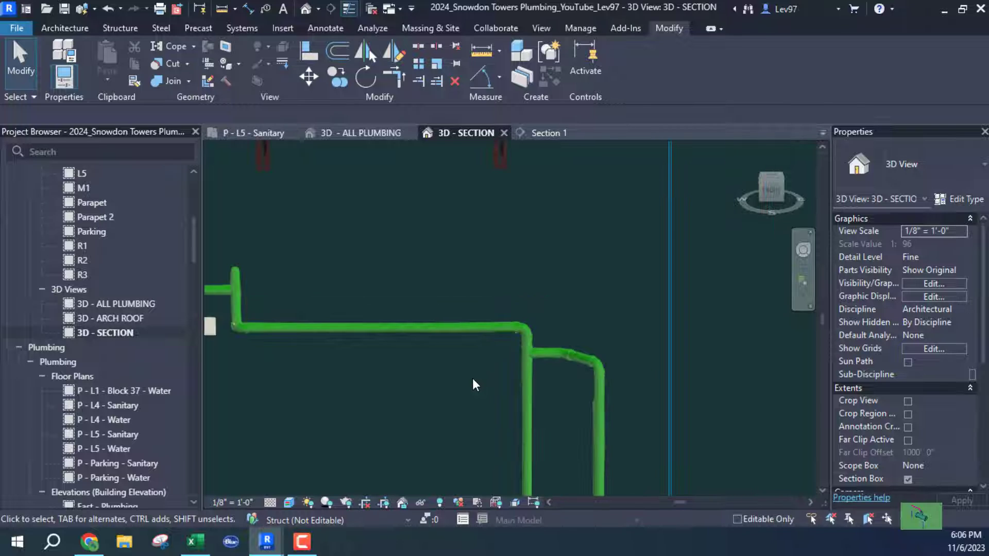
{"action": "middle_click_drag", "start_coordinate": [490, 401], "coordinate": [393, 276]}
{"action": "scroll", "coordinate": [597, 273], "scroll_direction": "up", "scroll_amount": 2}
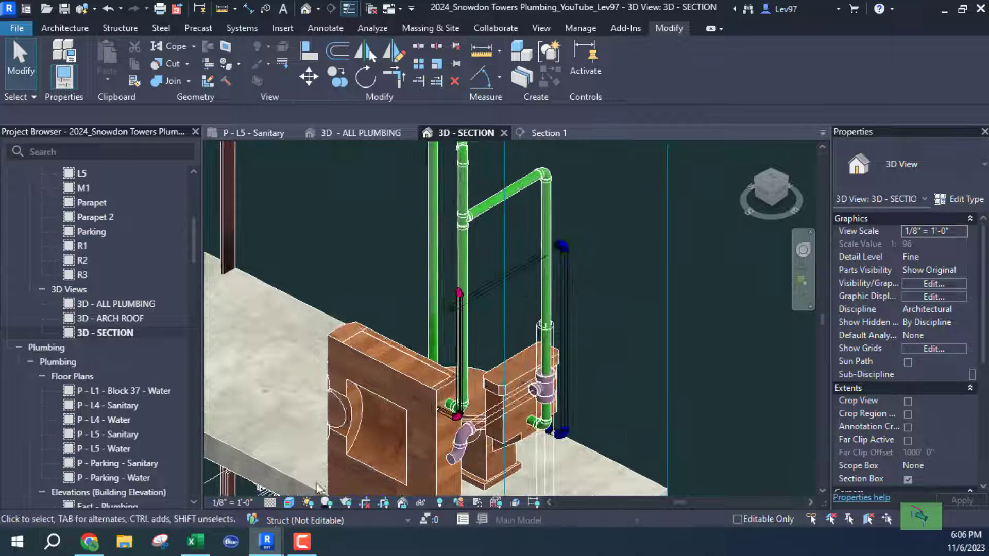
{"action": "left_click", "coordinate": [290, 503]}
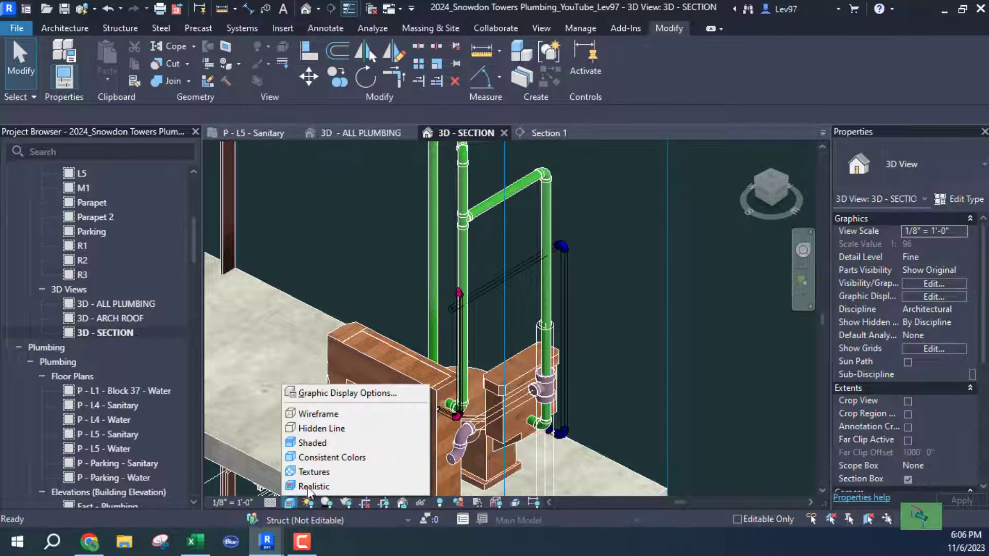
{"action": "left_click", "coordinate": [322, 471]}
{"action": "left_click", "coordinate": [290, 503]}
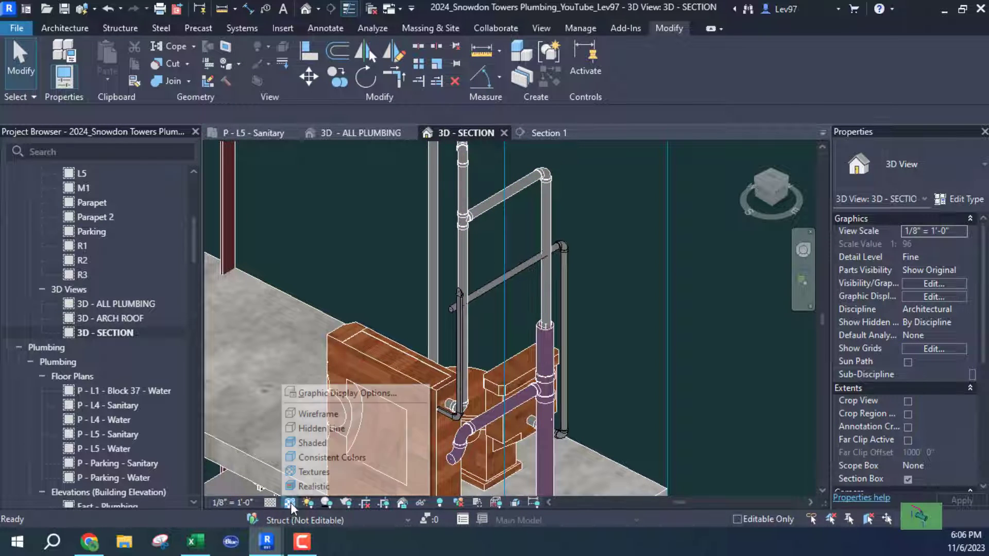
{"action": "left_click", "coordinate": [314, 486]}
Examine the vent and waste piping around the water closet and washer, up to the horizontal vent run.
{"action": "mouse_move", "coordinate": [638, 394]}
{"action": "middle_mouse_down", "text": "shift"}
{"action": "mouse_move", "coordinate": [677, 412]}
{"action": "mouse_move", "coordinate": [628, 396]}
{"action": "middle_mouse_up", "text": "shift"}
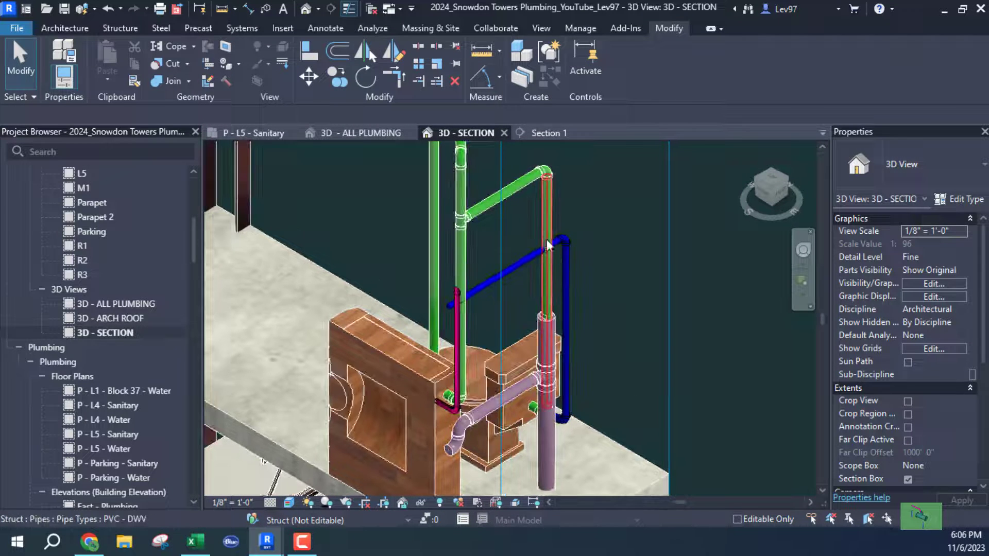
{"action": "middle_click_drag", "start_coordinate": [604, 301], "coordinate": [490, 278], "text": "shift"}
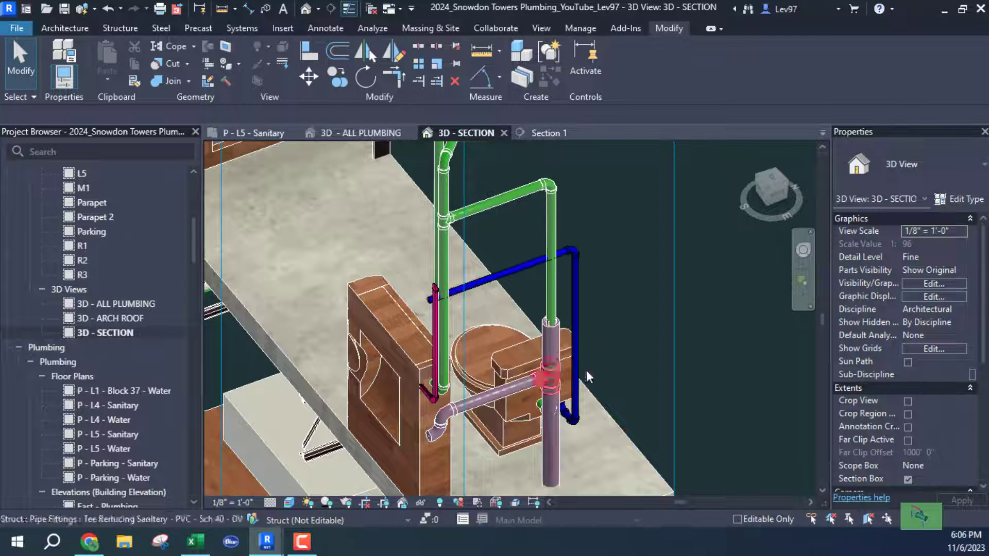
{"action": "middle_click_drag", "start_coordinate": [530, 371], "coordinate": [637, 291], "text": "shift"}
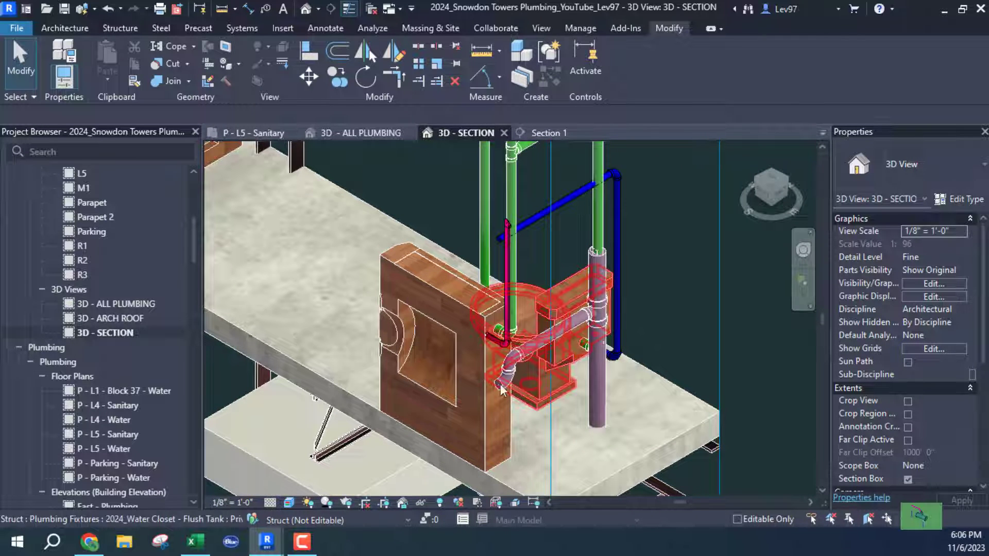
{"action": "middle_click_drag", "start_coordinate": [546, 329], "coordinate": [538, 377], "text": "shift"}
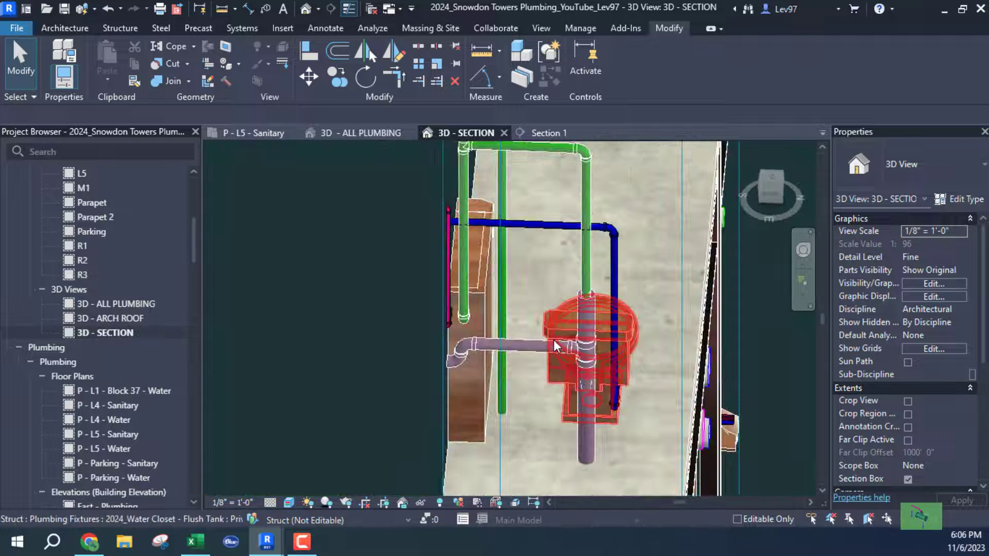
{"action": "middle_click_drag", "start_coordinate": [621, 381], "coordinate": [632, 363], "text": "shift"}
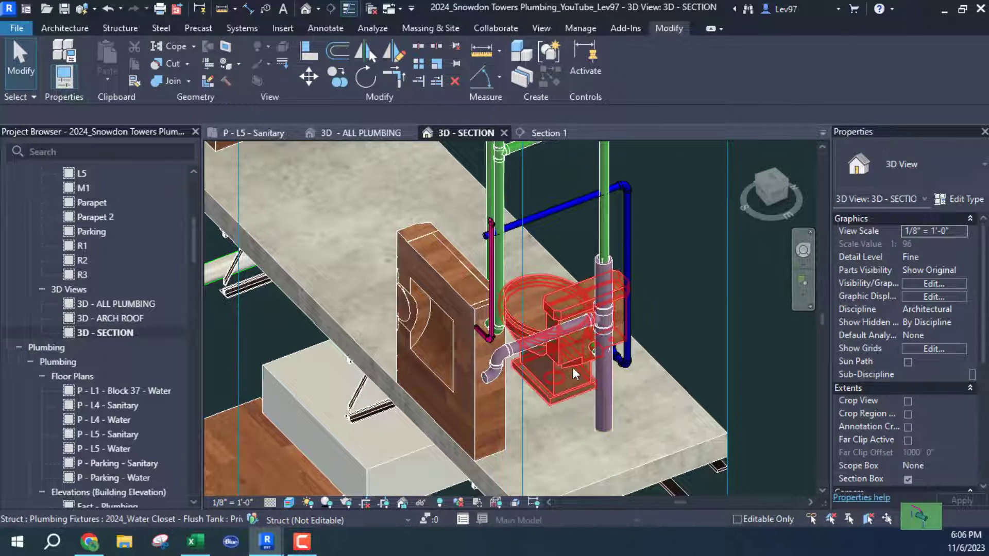
{"action": "middle_click_drag", "start_coordinate": [579, 407], "coordinate": [556, 320], "text": "shift"}
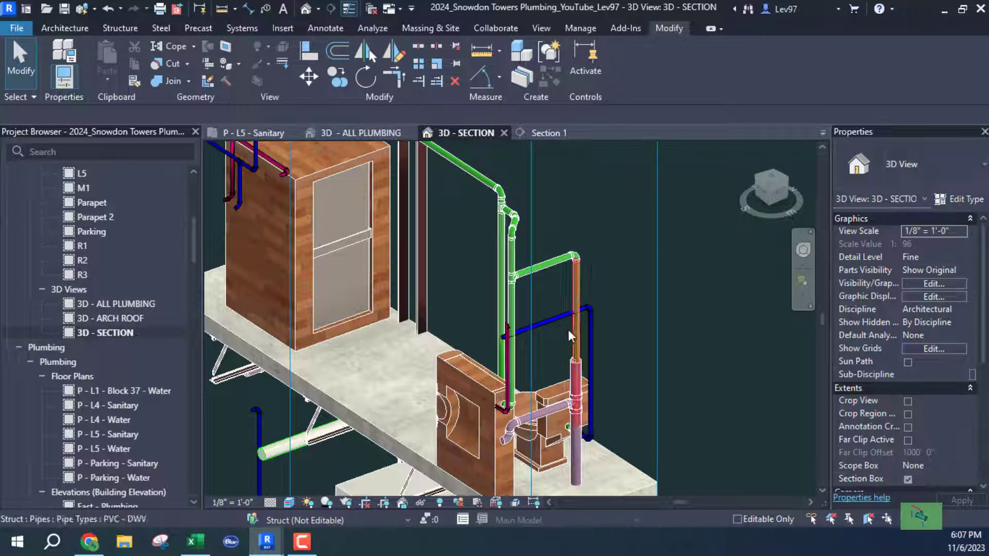
{"action": "middle_click_drag", "start_coordinate": [557, 312], "coordinate": [663, 341], "text": "shift"}
{"action": "middle_click_drag", "start_coordinate": [519, 289], "coordinate": [528, 311]}
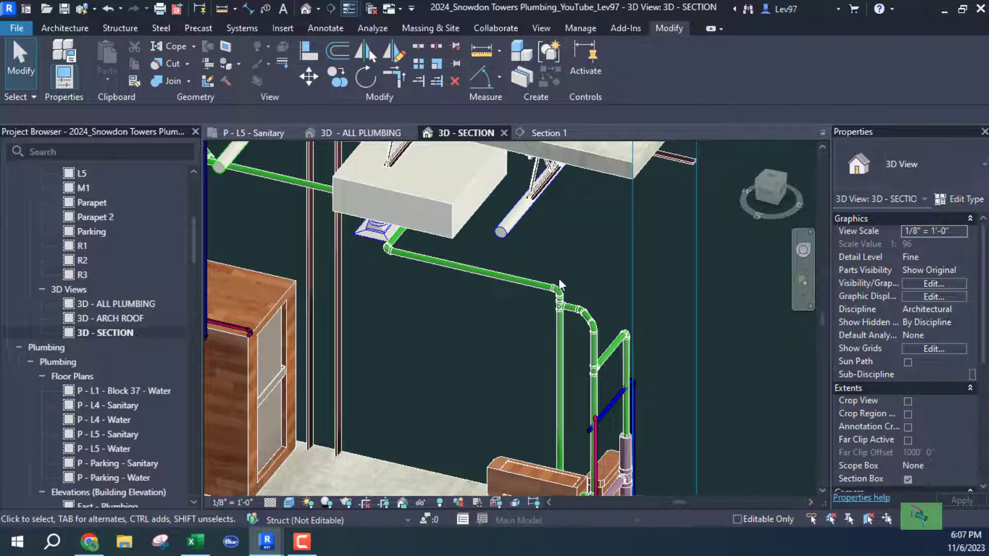
Convert the elbow between the long horizontal vent run and the vertical riser into a tee.
{"action": "scroll", "coordinate": [567, 270], "scroll_direction": "up", "scroll_amount": 4}
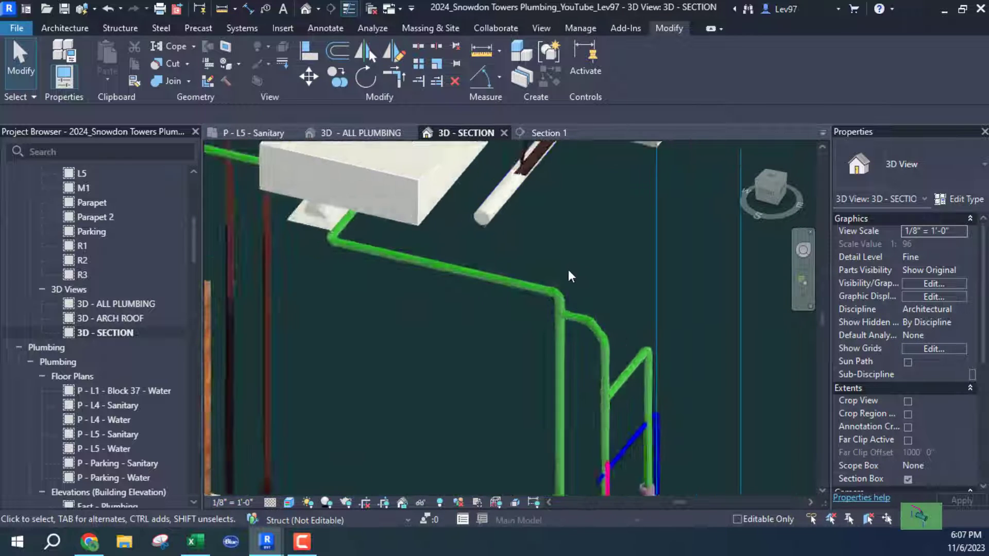
{"action": "left_click", "coordinate": [558, 298]}
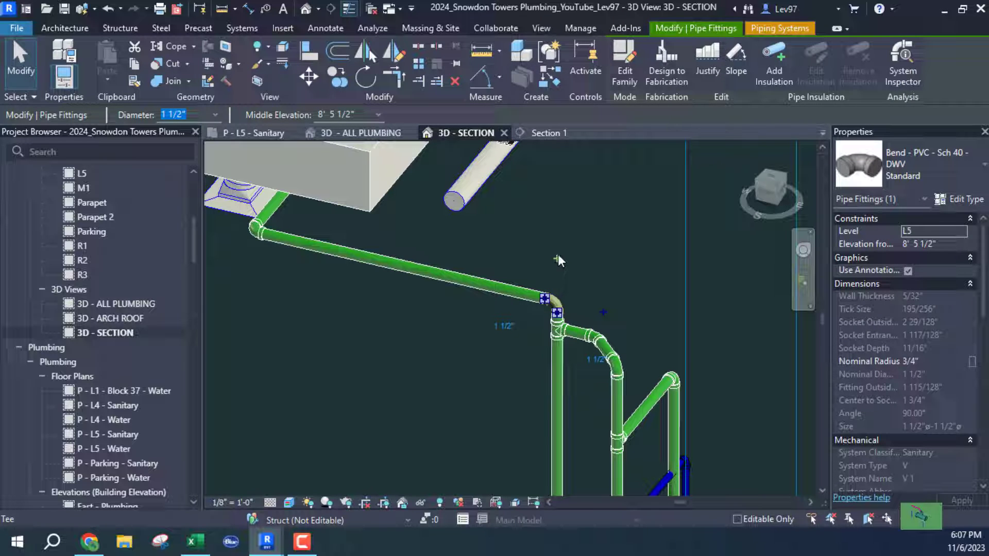
{"action": "key", "text": "Delete"}
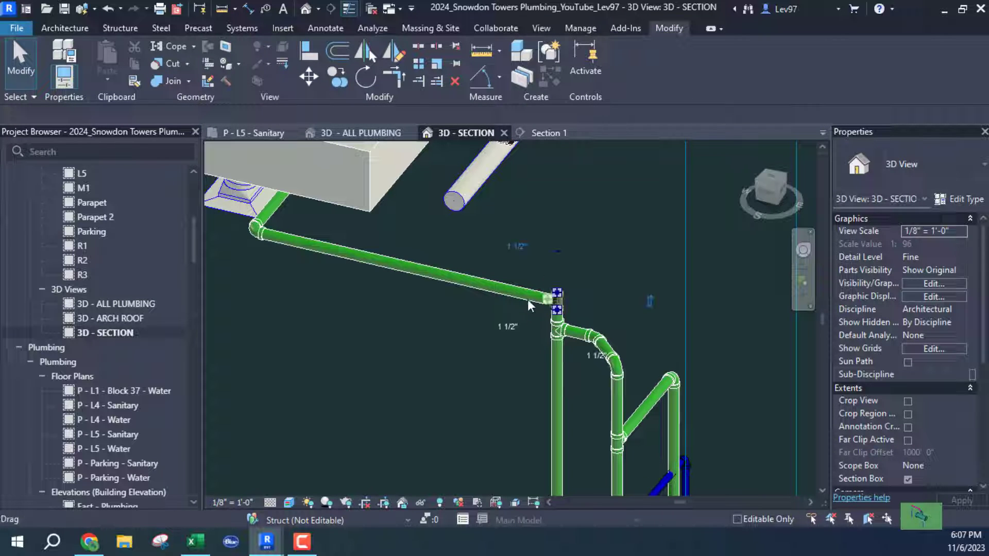
{"action": "left_click", "coordinate": [549, 301]}
Extend the far clip depth of Section 1 to about 1'-11" in the P - L5 - Sanitary plan, past the riser tee, and return to the section.
{"action": "left_click", "coordinate": [546, 133]}
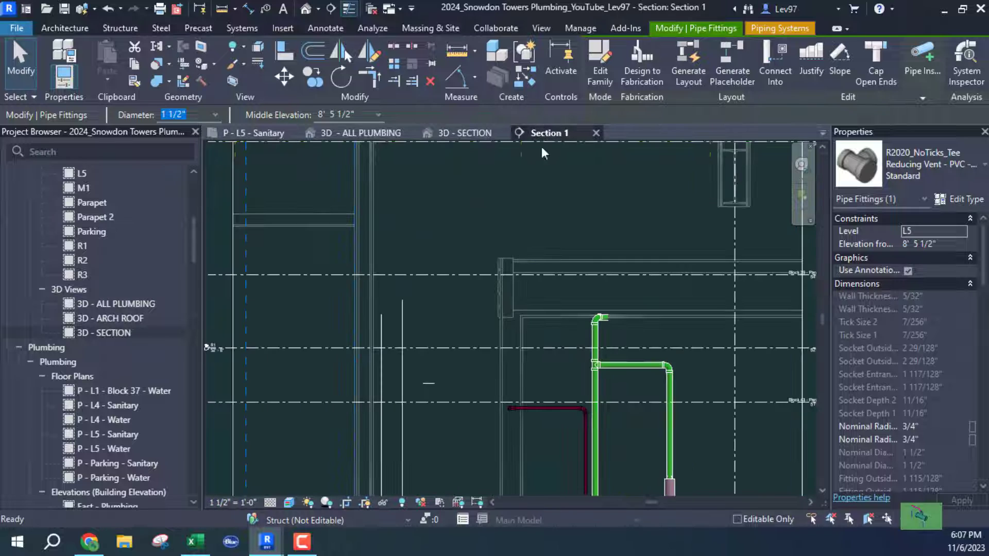
{"action": "middle_click_drag", "start_coordinate": [573, 362], "coordinate": [455, 322]}
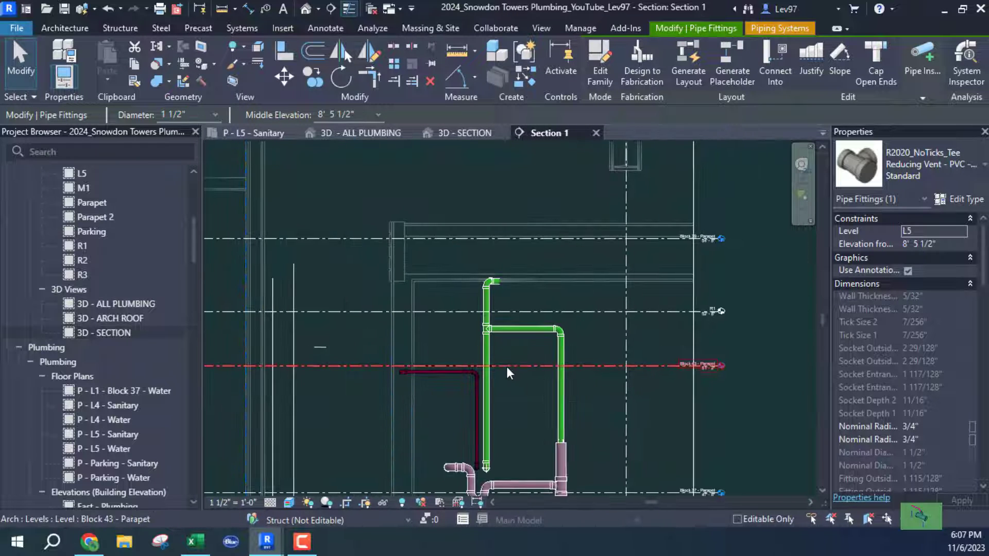
{"action": "middle_click_drag", "start_coordinate": [527, 393], "coordinate": [571, 394]}
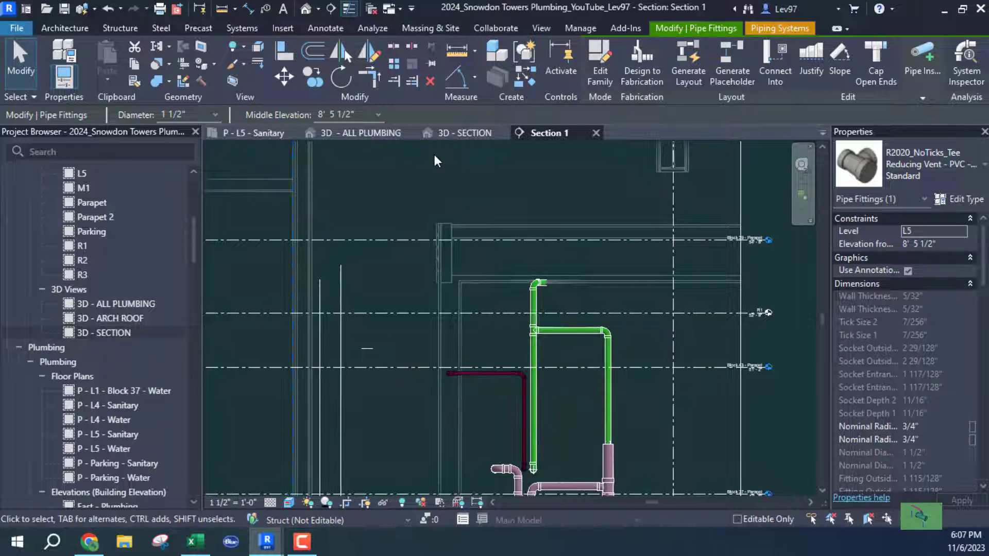
{"action": "left_click", "coordinate": [259, 130]}
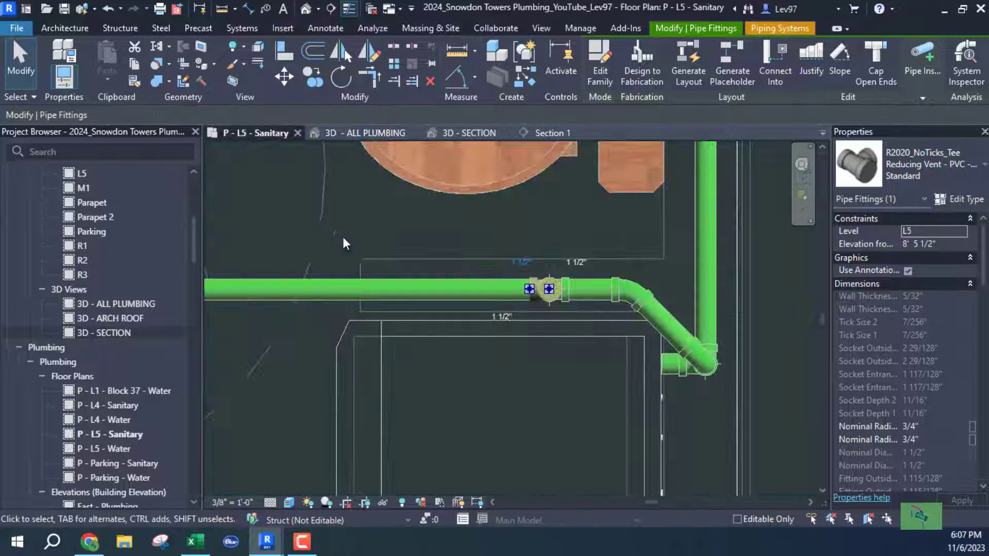
{"action": "key", "text": "Escape"}
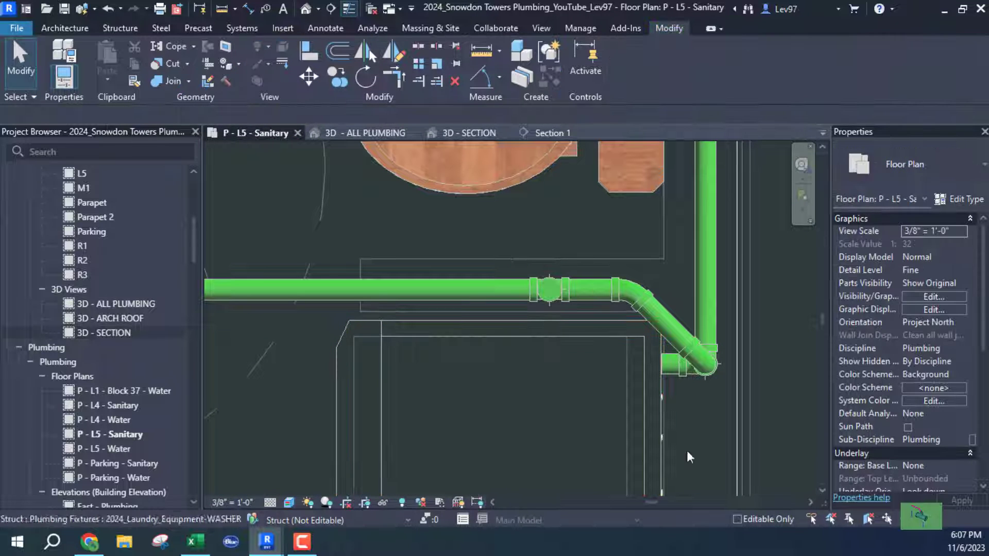
{"action": "left_click", "coordinate": [736, 450]}
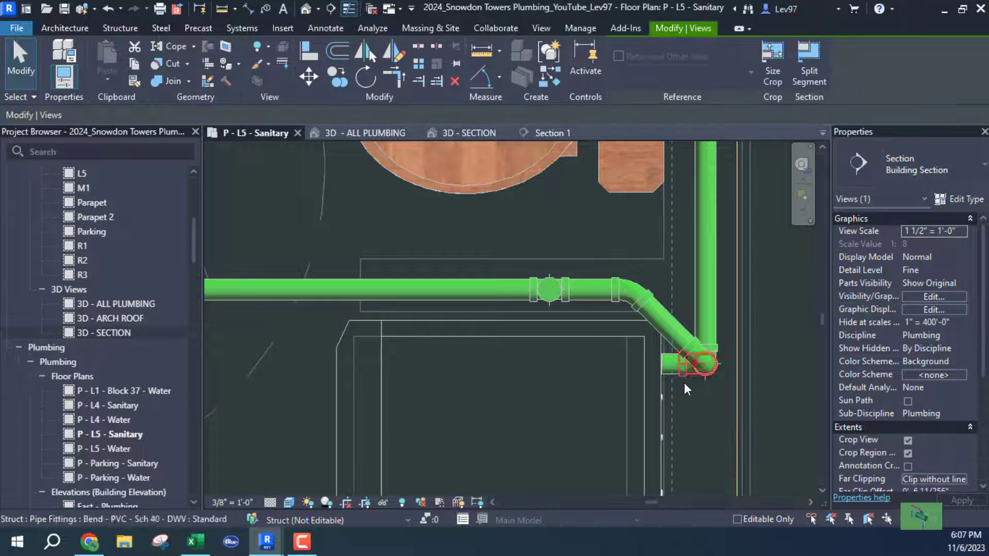
{"action": "scroll", "coordinate": [688, 413], "scroll_direction": "down", "scroll_amount": 3}
{"action": "scroll", "coordinate": [686, 417], "scroll_direction": "down", "scroll_amount": 2}
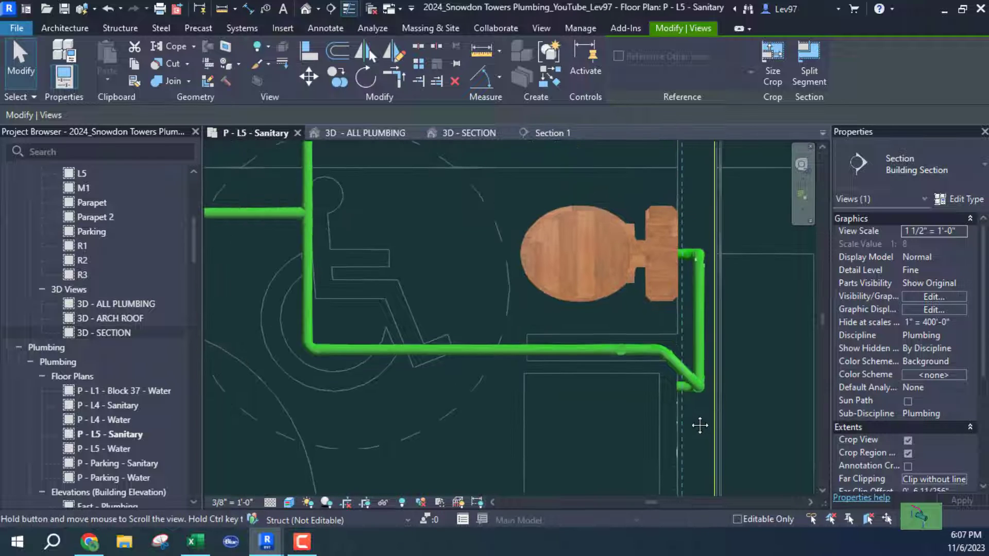
{"action": "left_click_drag", "start_coordinate": [646, 459], "coordinate": [557, 458]}
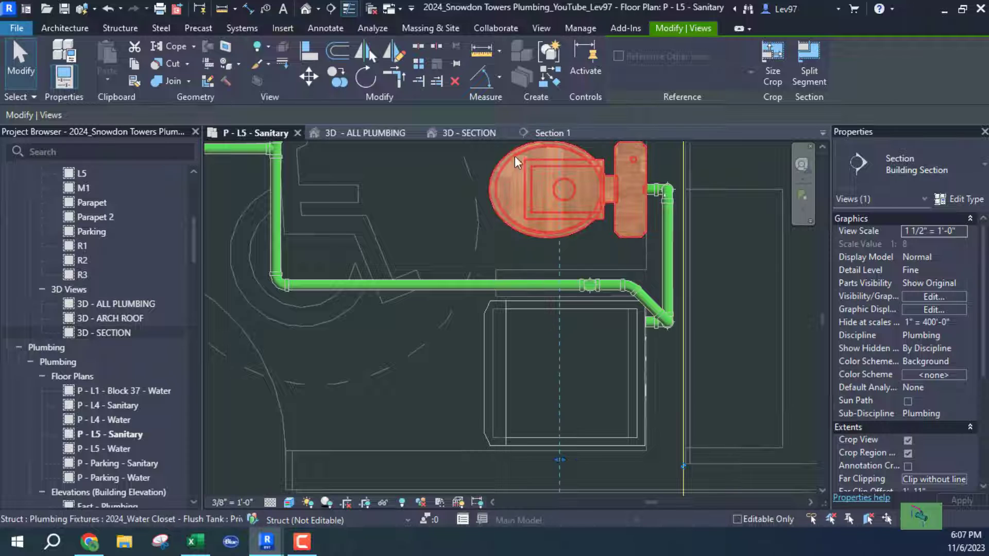
{"action": "left_click", "coordinate": [549, 133]}
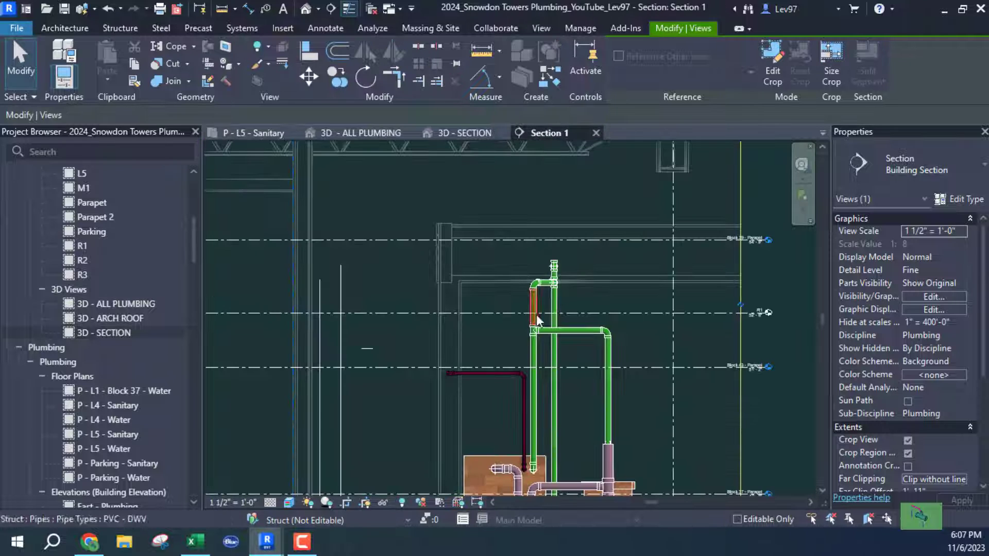
Draw a vertical 1 1/2" PVC - DWV pipe from the open top of the riser tee up to an elevation of about 9'-10".
{"action": "scroll", "coordinate": [565, 243], "scroll_direction": "up", "scroll_amount": 5}
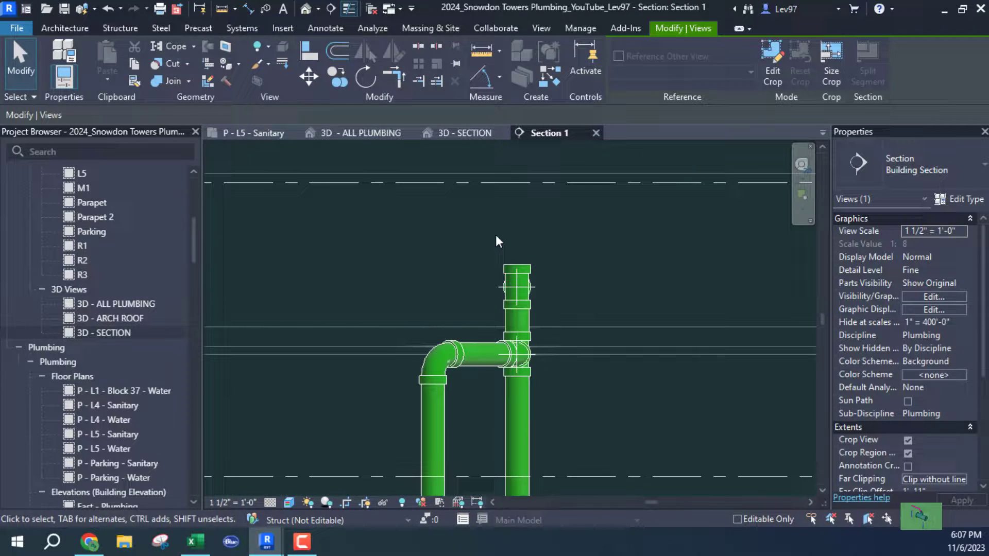
{"action": "left_click", "coordinate": [512, 268]}
{"action": "right_click", "coordinate": [522, 271]}
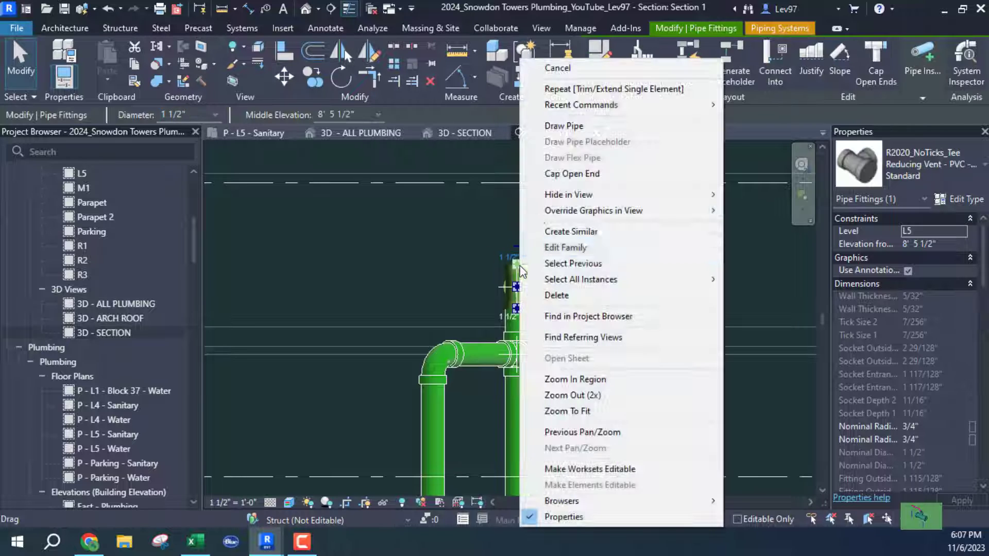
{"action": "left_click", "coordinate": [566, 126]}
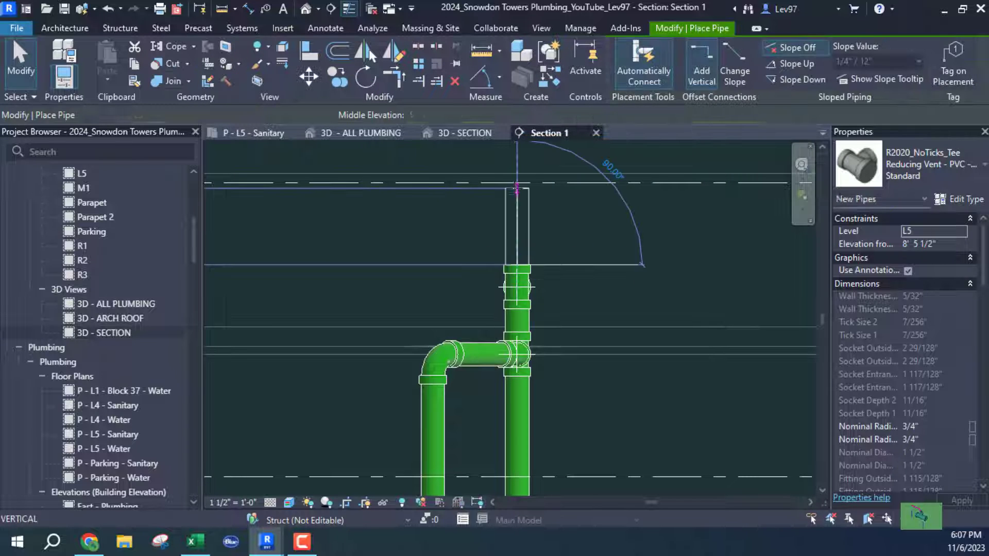
{"action": "middle_click_drag", "start_coordinate": [526, 200], "coordinate": [522, 350]}
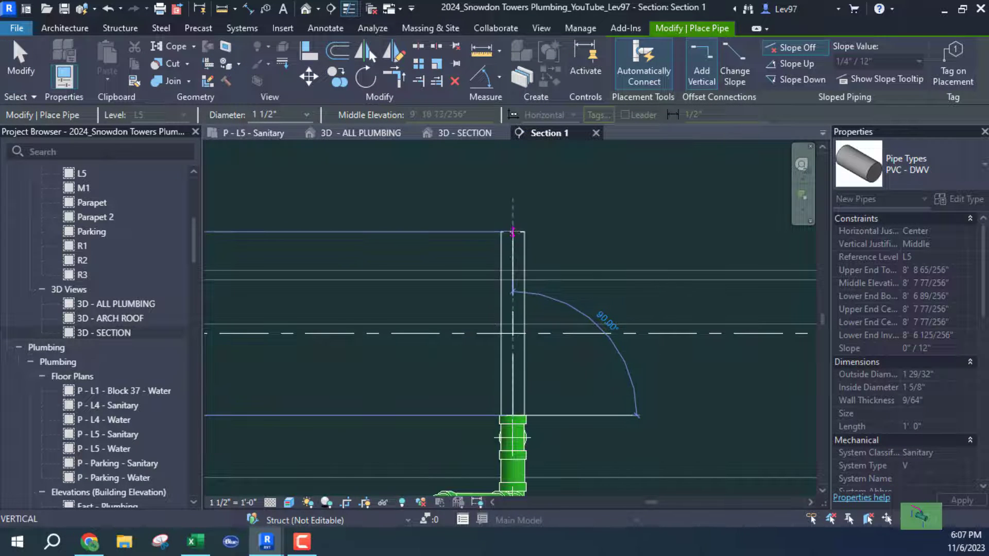
{"action": "left_click", "coordinate": [513, 234]}
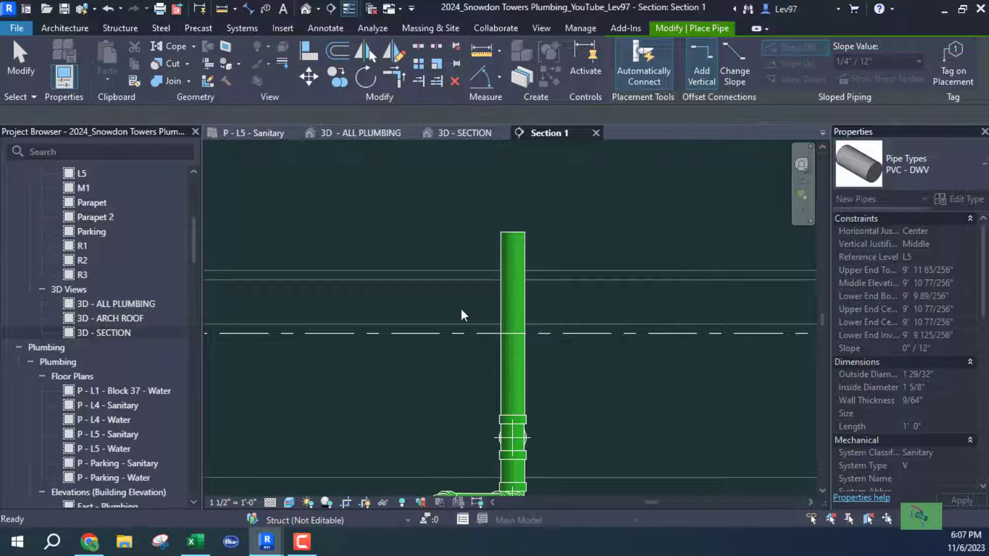
{"action": "key", "text": "Escape"}
{"action": "scroll", "coordinate": [459, 314], "scroll_direction": "down", "scroll_amount": 6}
{"action": "middle_click_drag", "start_coordinate": [483, 350], "coordinate": [564, 335]}
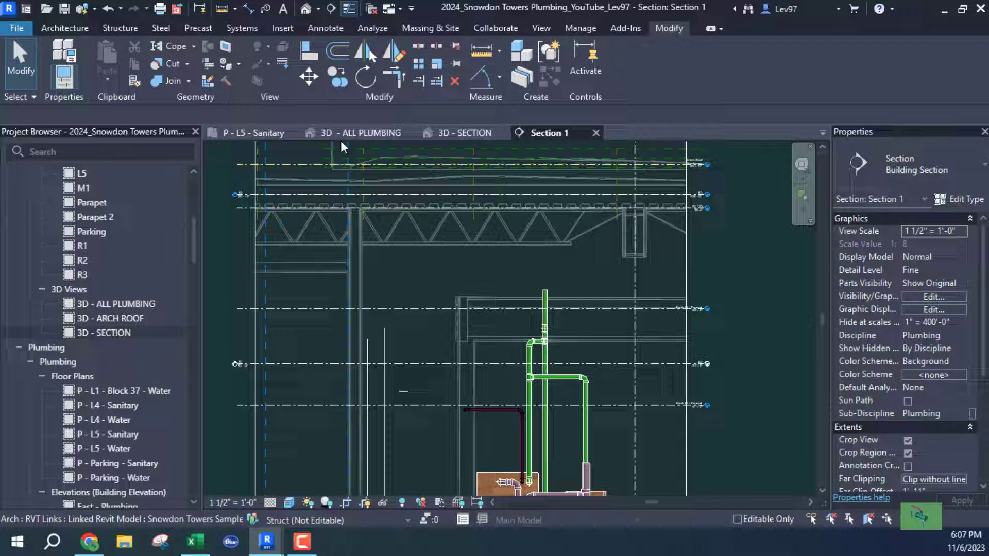
Examine the extended riser and the horizontal vent run between the shower, water closet and washer in the 3D - SECTION view.
{"action": "left_click", "coordinate": [469, 133]}
{"action": "scroll", "coordinate": [540, 361], "scroll_direction": "down", "scroll_amount": 5}
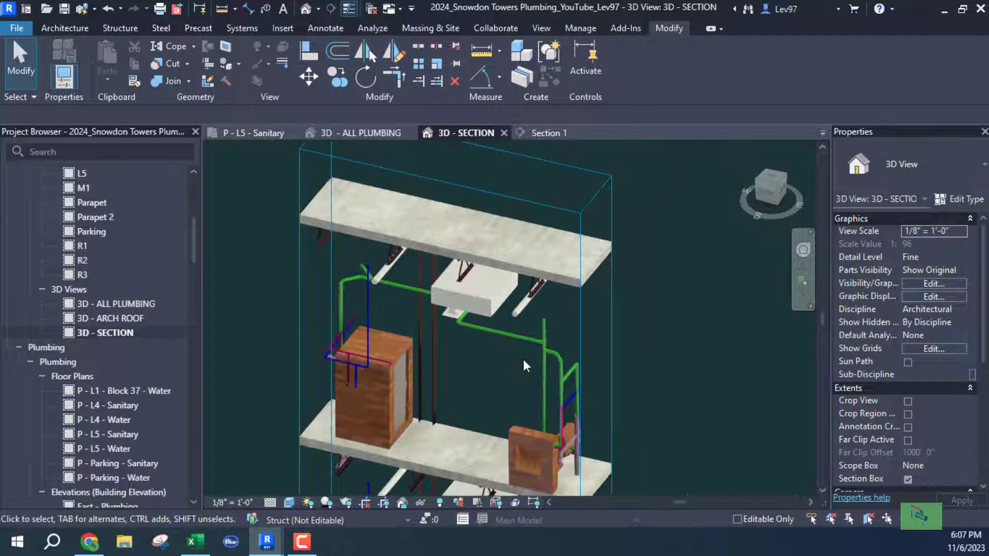
{"action": "middle_click_drag", "start_coordinate": [532, 363], "coordinate": [542, 326], "text": "shift"}
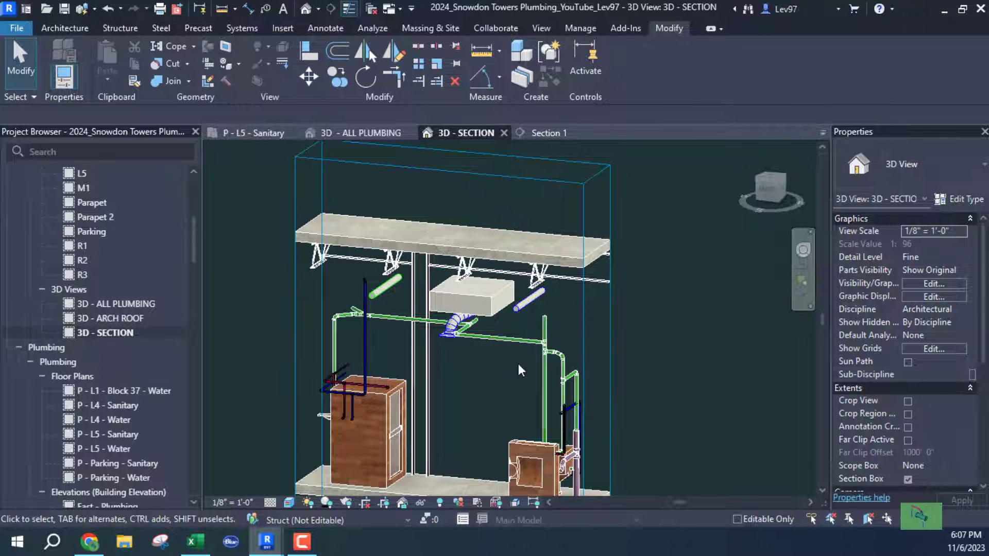
{"action": "scroll", "coordinate": [521, 361], "scroll_direction": "up", "scroll_amount": 4}
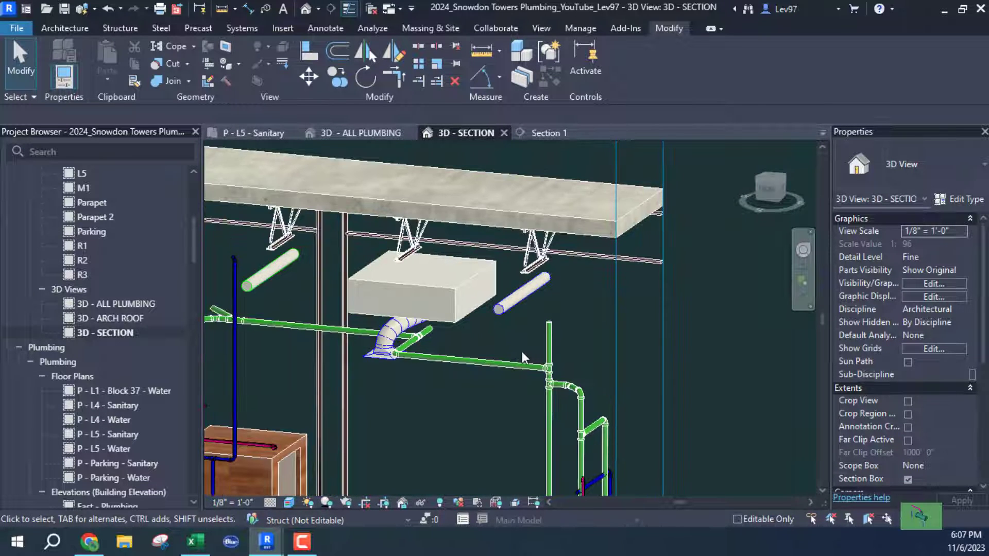
{"action": "middle_click_drag", "start_coordinate": [484, 400], "coordinate": [493, 291], "text": "shift"}
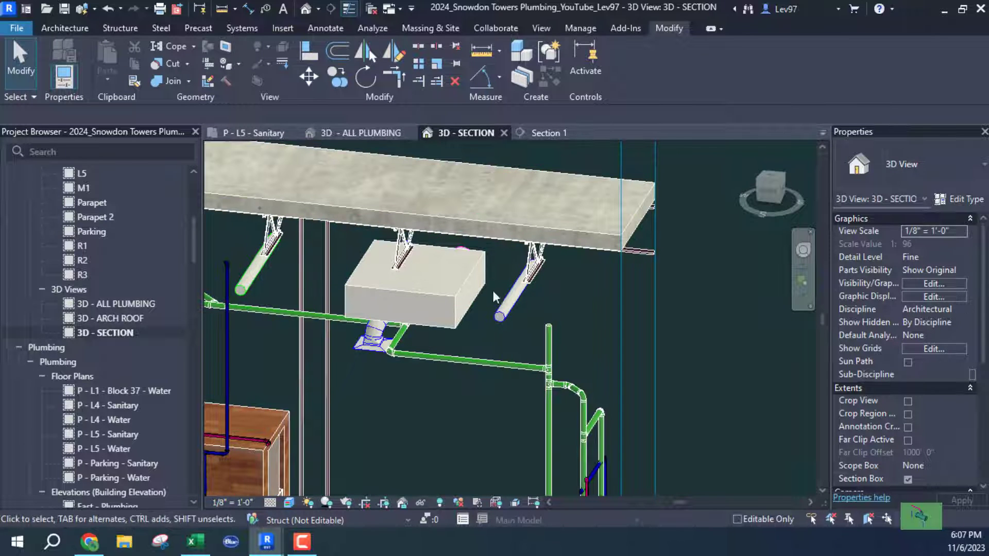
{"action": "middle_click_drag", "start_coordinate": [524, 403], "coordinate": [589, 401], "text": "shift"}
{"action": "middle_click_drag", "start_coordinate": [502, 314], "coordinate": [554, 363]}
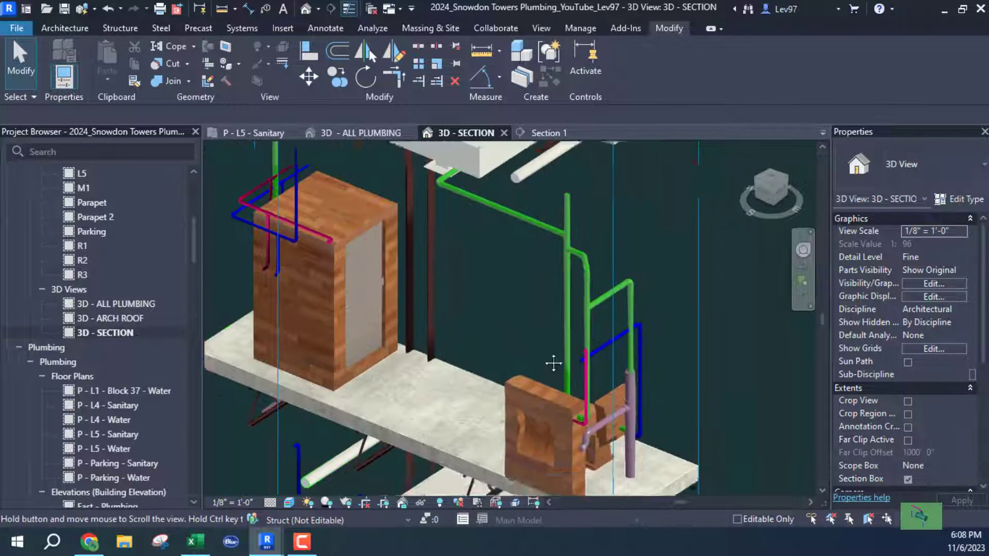
{"action": "middle_click_drag", "start_coordinate": [508, 323], "coordinate": [611, 282], "text": "shift"}
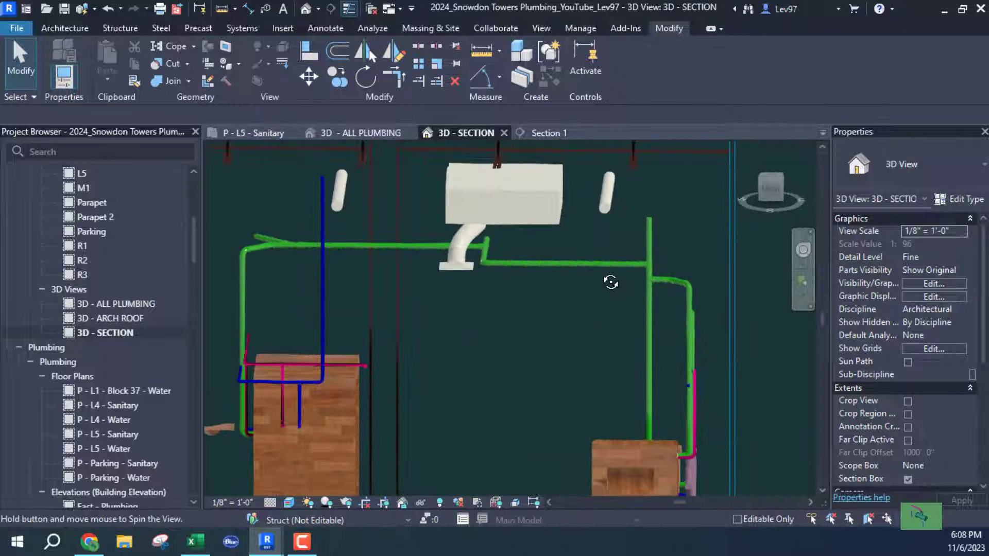
{"action": "middle_click_drag", "start_coordinate": [645, 267], "coordinate": [635, 257]}
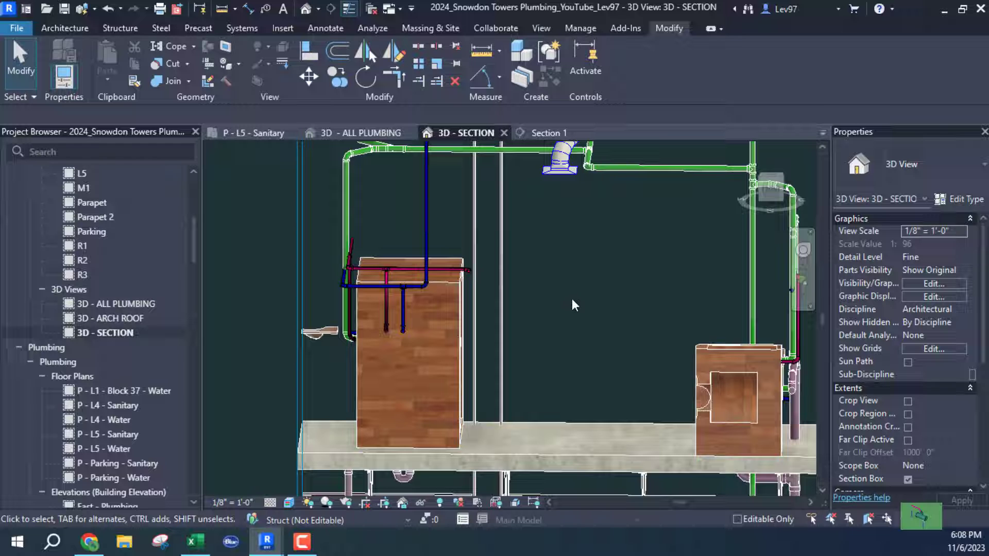
{"action": "middle_click_drag", "start_coordinate": [534, 370], "coordinate": [555, 358], "text": "shift"}
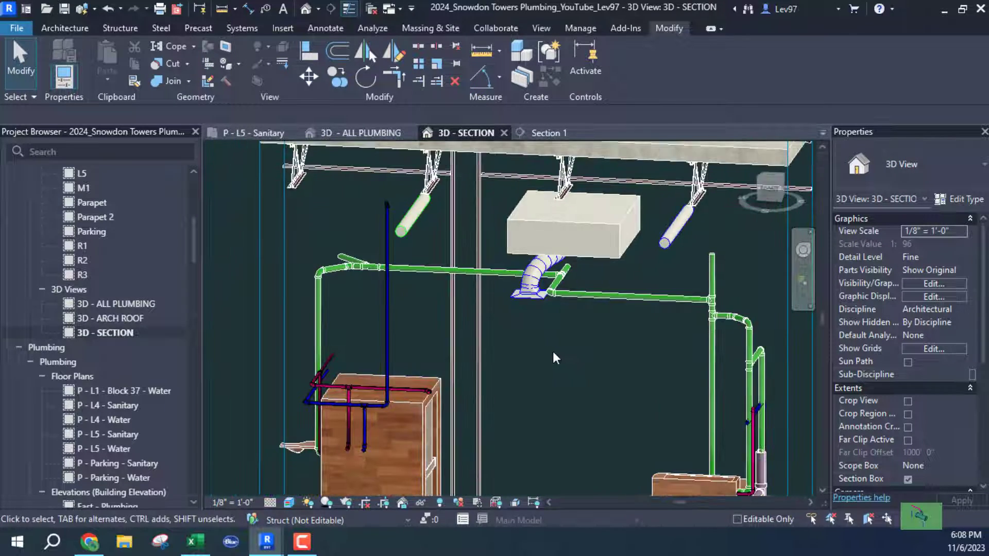
Open the P - L5 - Sanitary floor plan at the water closet and washer.
{"action": "left_click", "coordinate": [262, 133]}
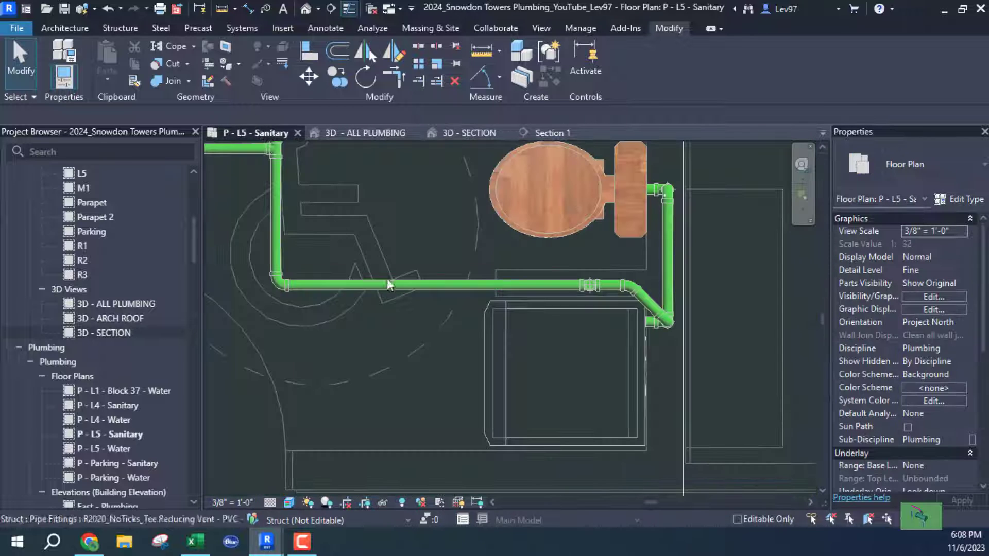
{"action": "scroll", "coordinate": [423, 351], "scroll_direction": "down", "scroll_amount": 3}
{"action": "mouse_move", "coordinate": [391, 305]}
{"action": "middle_mouse_down"}
{"action": "mouse_move", "coordinate": [542, 444]}
{"action": "mouse_move", "coordinate": [552, 364]}
{"action": "mouse_move", "coordinate": [542, 311]}
{"action": "middle_mouse_up"}
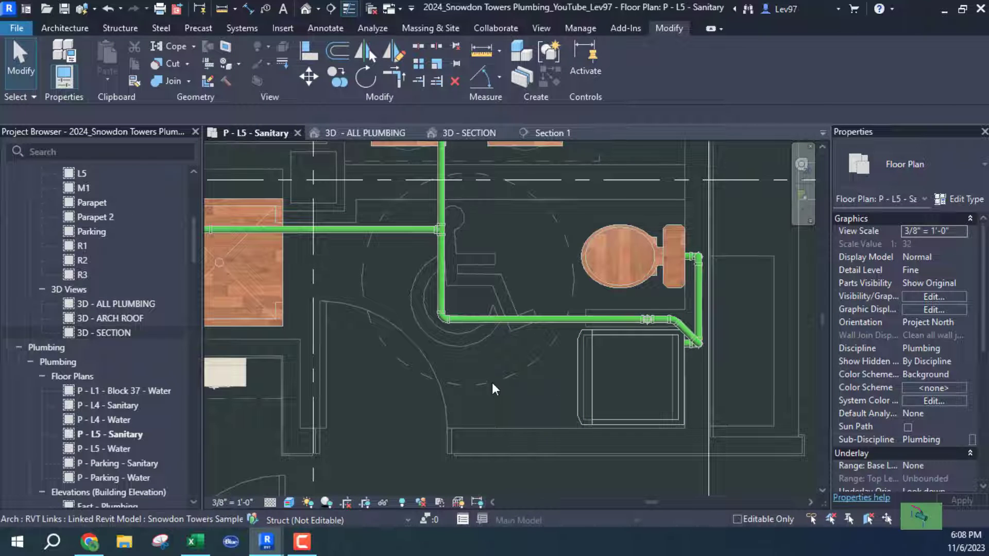
Try making the DHW filter visible in the level 5 sanitary plan, and undo that visibility change.
{"action": "key", "text": "v"}
{"action": "key", "text": "v"}
{"action": "left_click", "coordinate": [613, 88]}
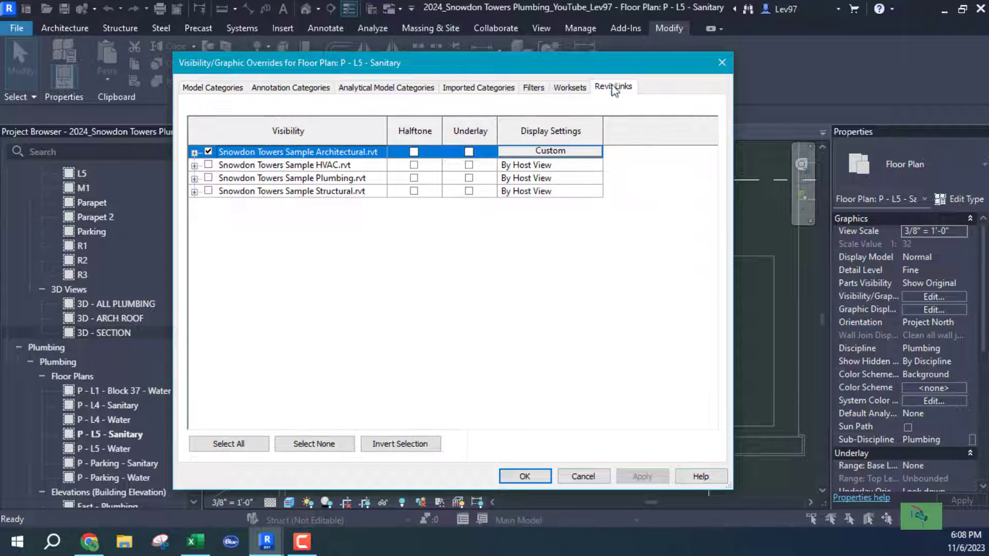
{"action": "left_click", "coordinate": [533, 88]}
{"action": "left_click", "coordinate": [367, 193]}
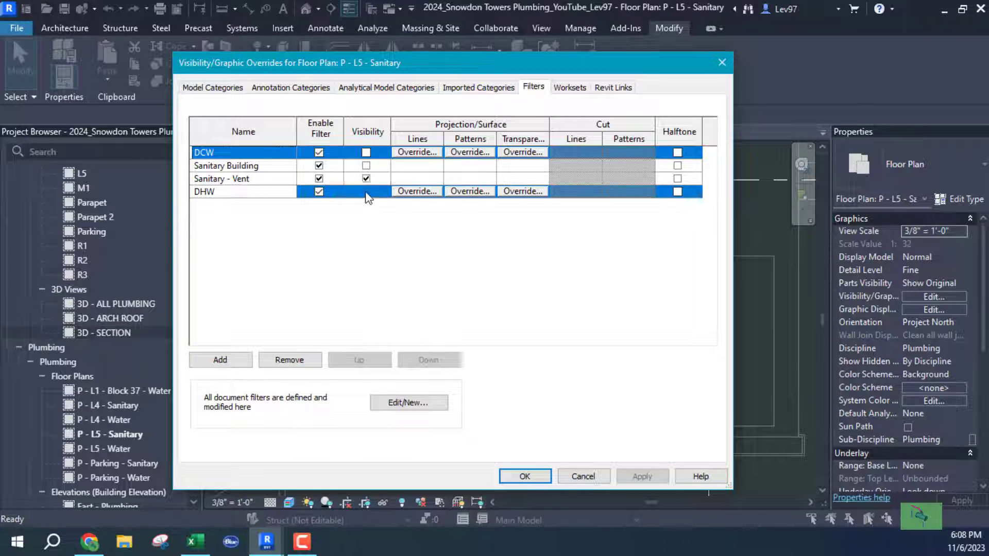
{"action": "left_click", "coordinate": [523, 476]}
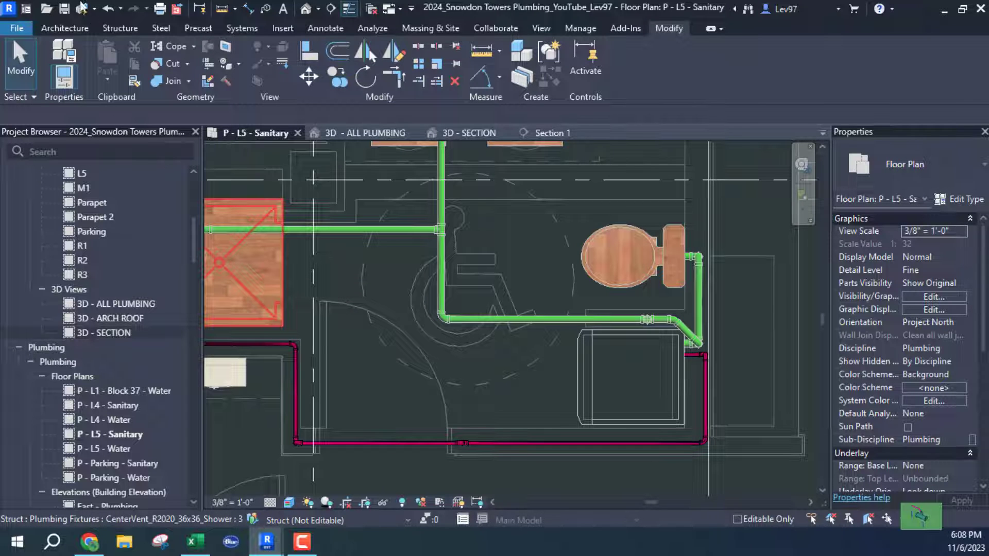
{"action": "left_click", "coordinate": [104, 8]}
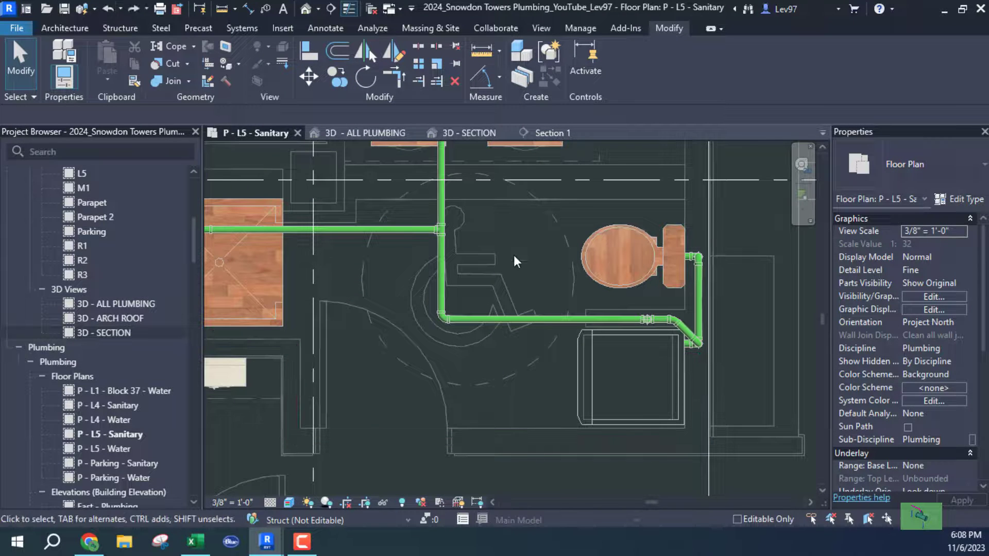
Make the Sanitary Building filter visible in the level 5 sanitary plan's visibility overrides.
{"action": "key", "text": "v"}
{"action": "key", "text": "g"}
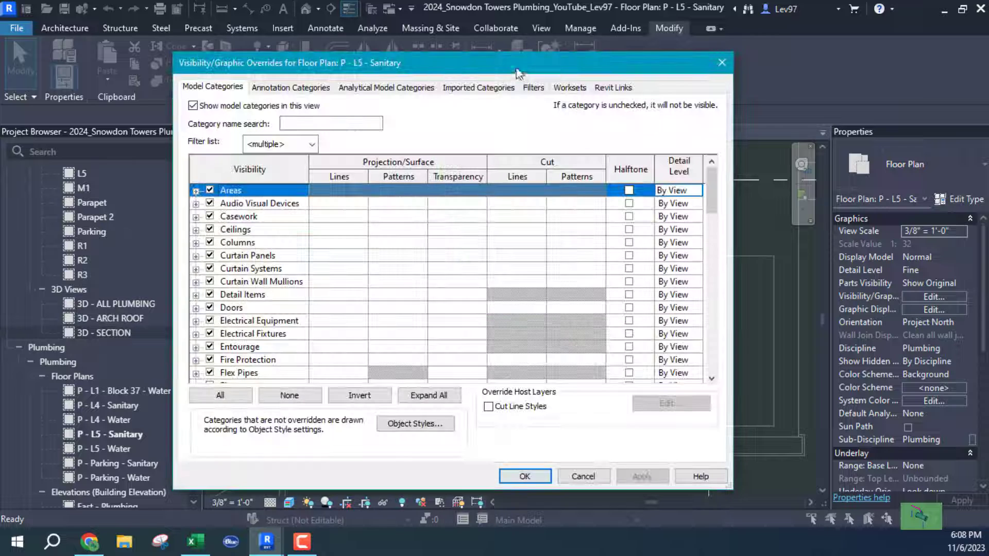
{"action": "left_click", "coordinate": [534, 88]}
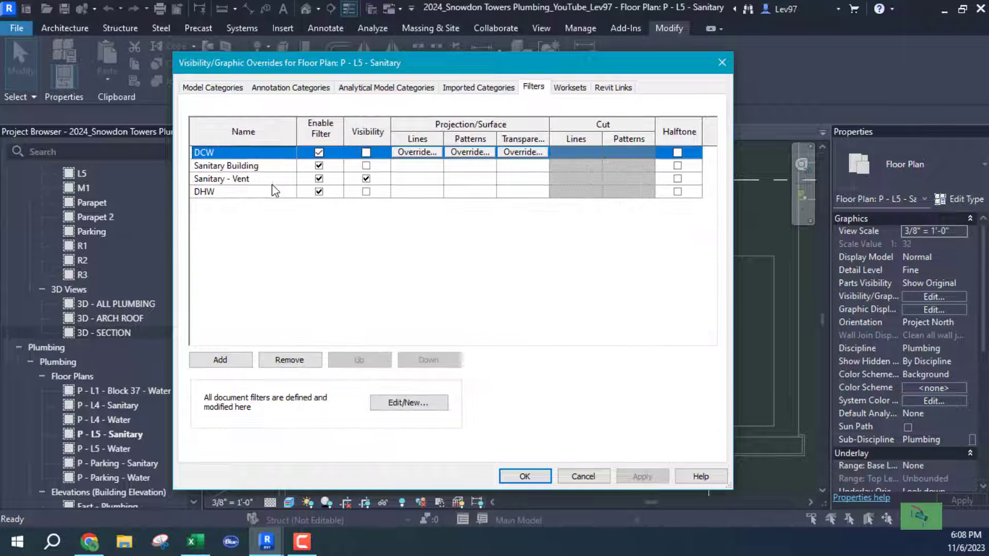
{"action": "left_click", "coordinate": [366, 165]}
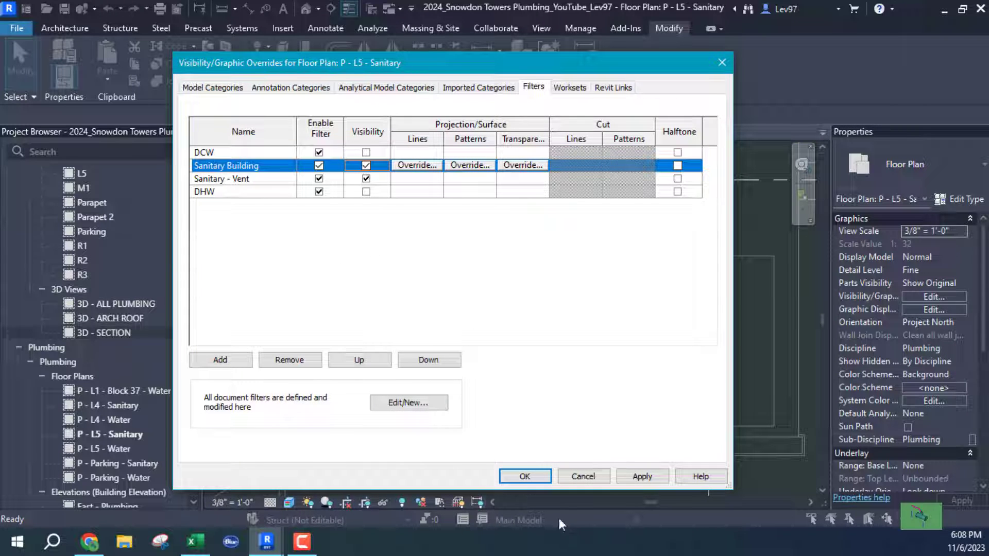
{"action": "left_click", "coordinate": [532, 476]}
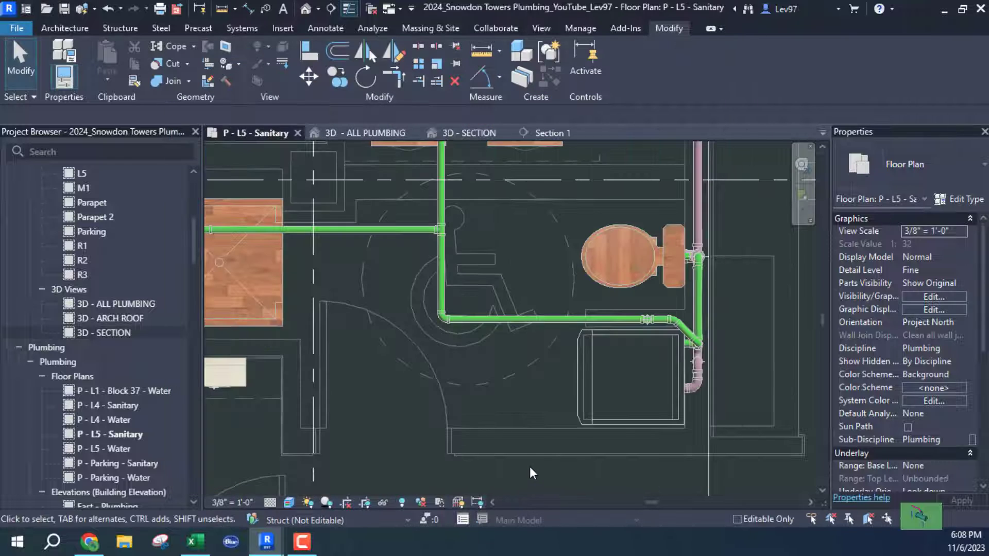
{"action": "scroll", "coordinate": [543, 421], "scroll_direction": "down", "scroll_amount": 2}
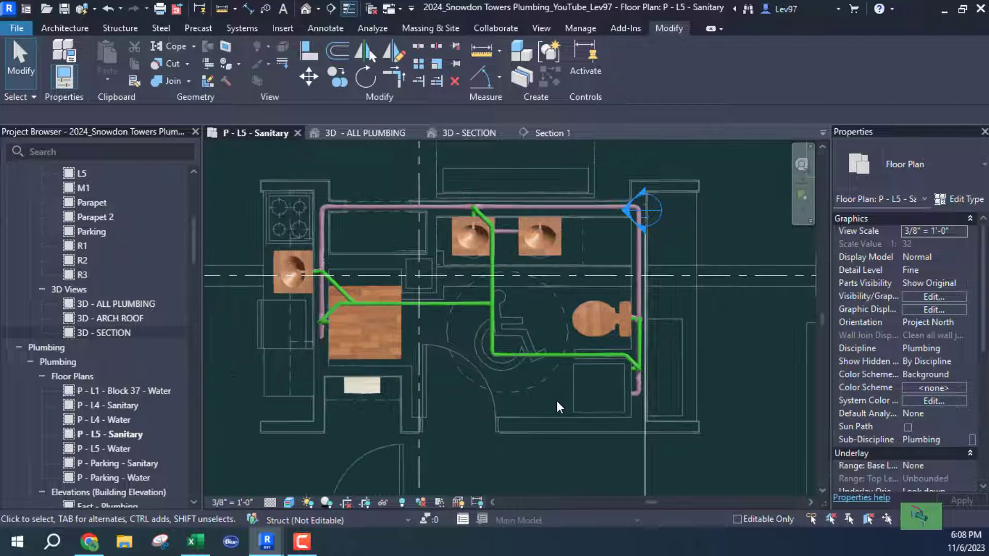
{"action": "scroll", "coordinate": [557, 403], "scroll_direction": "up", "scroll_amount": 5}
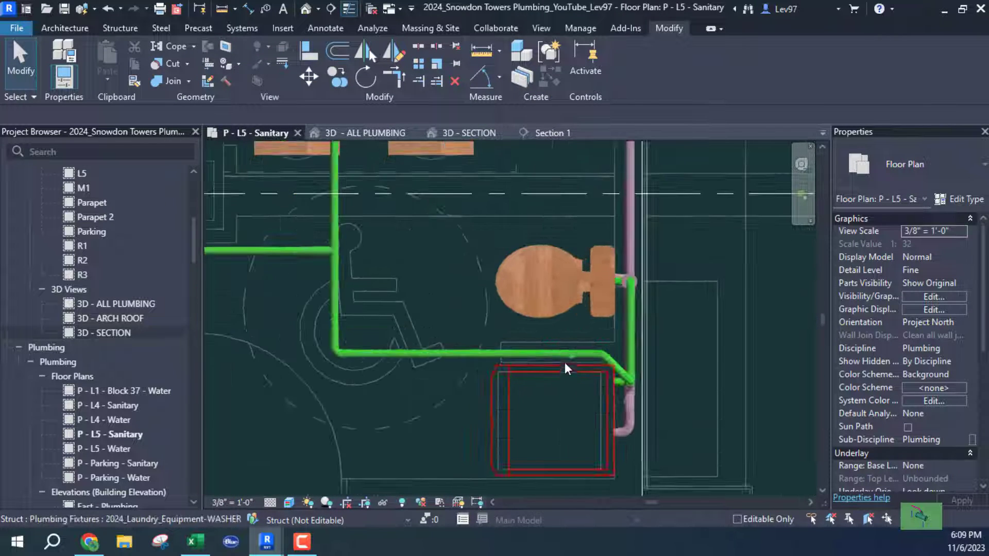
{"action": "scroll", "coordinate": [565, 366], "scroll_direction": "up", "scroll_amount": 2}
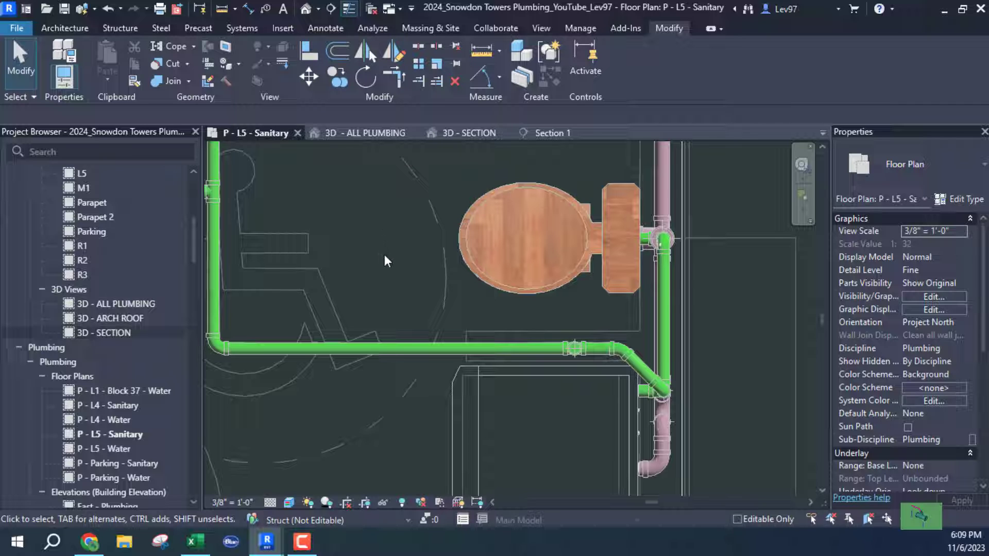
{"action": "left_click", "coordinate": [319, 28]}
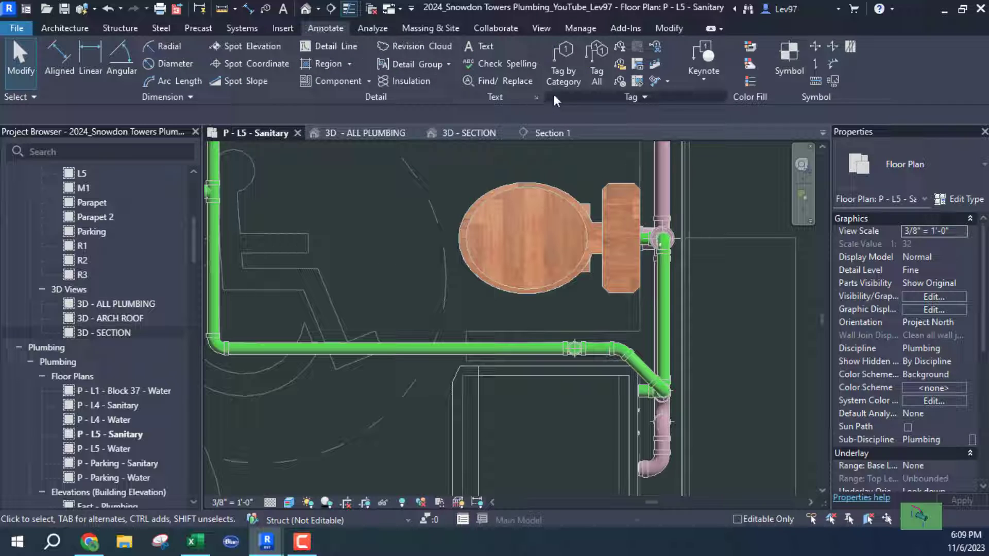
{"action": "left_click", "coordinate": [565, 76]}
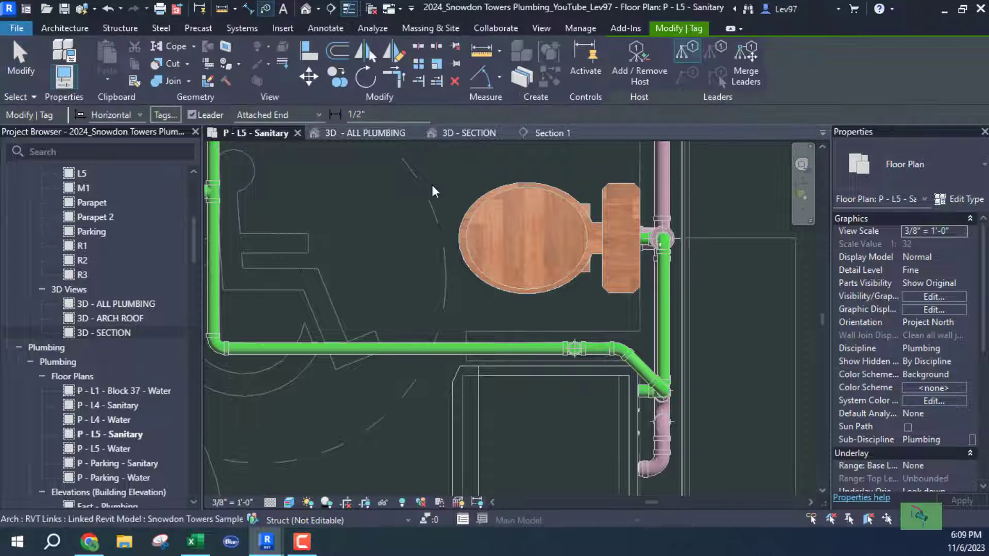
{"action": "left_click", "coordinate": [311, 114]}
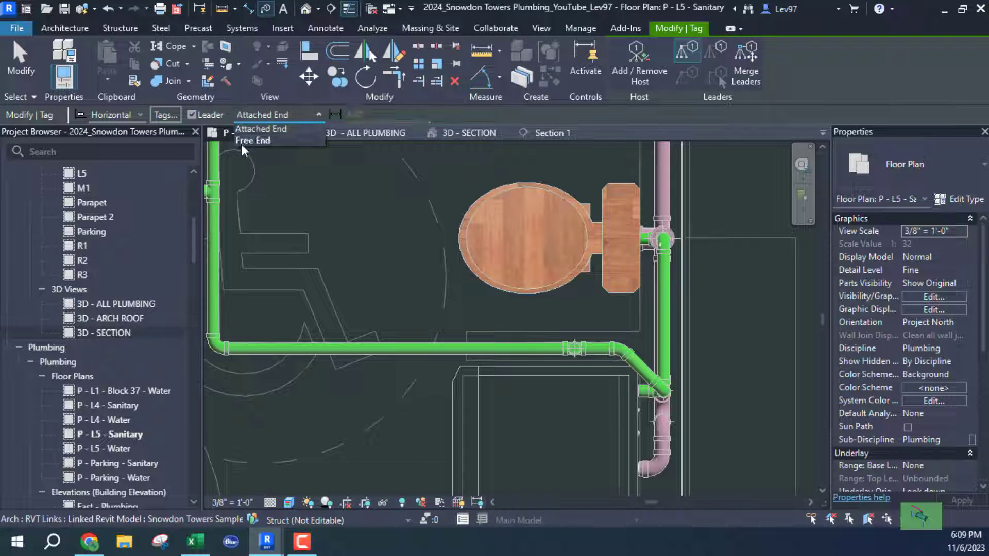
{"action": "left_click", "coordinate": [255, 139]}
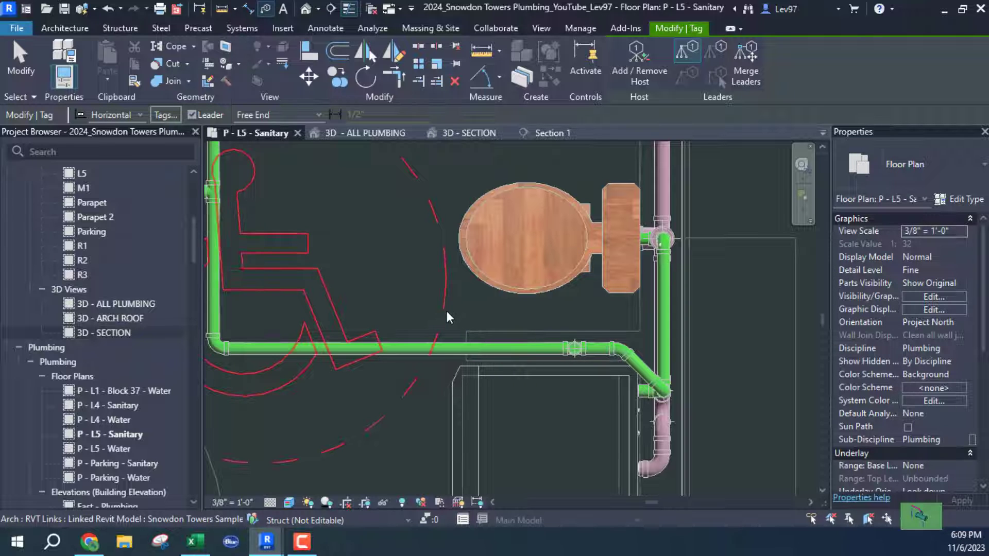
{"action": "key", "text": "Escape"}
{"action": "scroll", "coordinate": [514, 376], "scroll_direction": "down", "scroll_amount": 3}
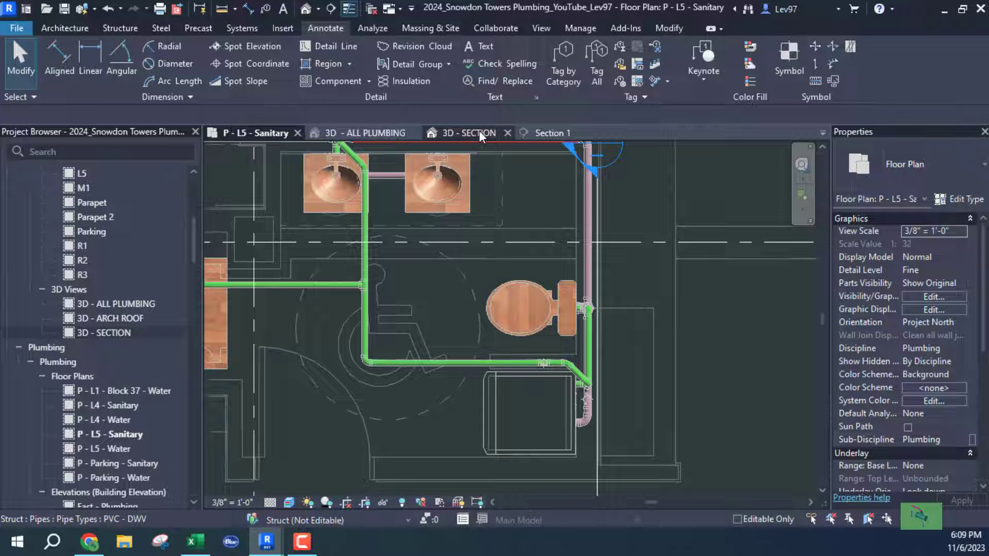
Open the 3D - SECTION view and inspect the vertical vent pipe rising from the waste pipe near the water closet.
{"action": "left_click", "coordinate": [479, 132]}
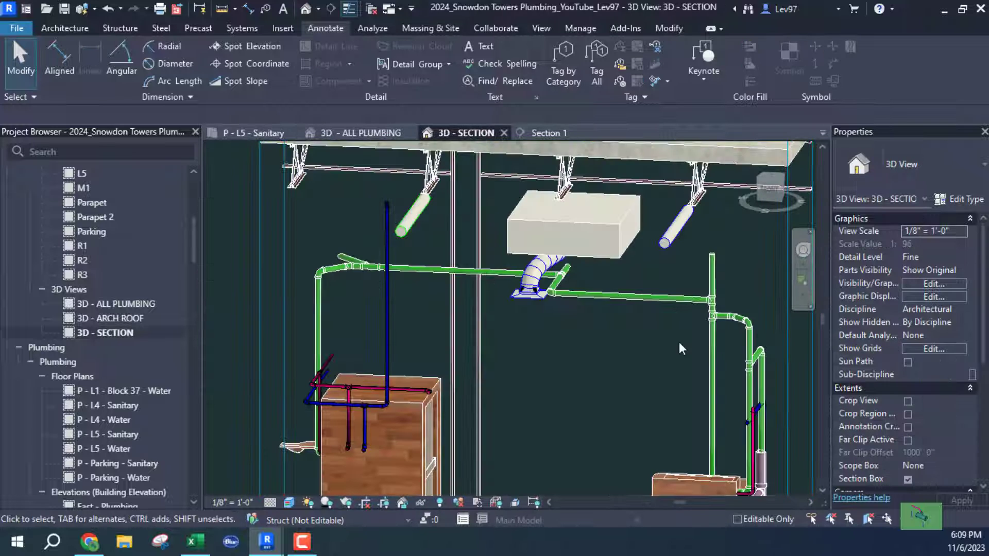
{"action": "middle_click_drag", "start_coordinate": [703, 390], "coordinate": [455, 378]}
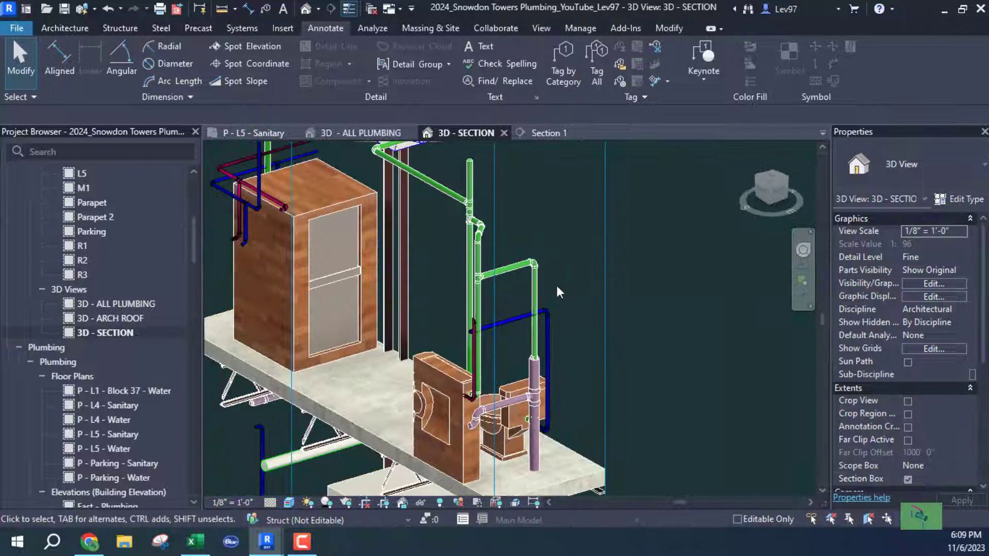
{"action": "left_click", "coordinate": [537, 286]}
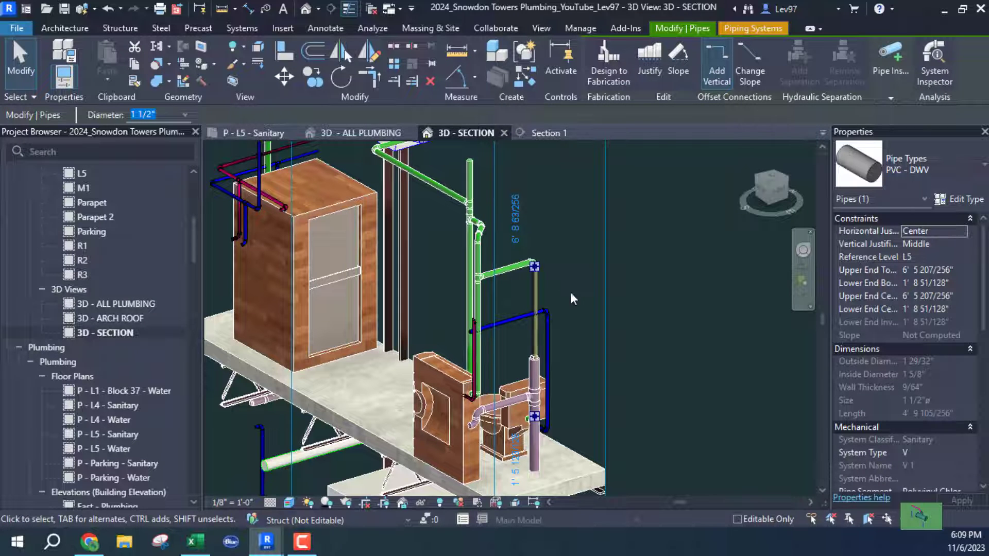
{"action": "middle_click_drag", "start_coordinate": [583, 381], "coordinate": [672, 409], "text": "shift"}
{"action": "middle_click_drag", "start_coordinate": [616, 350], "coordinate": [360, 240], "text": "shift"}
{"action": "scroll", "coordinate": [462, 286], "scroll_direction": "up", "scroll_amount": 4}
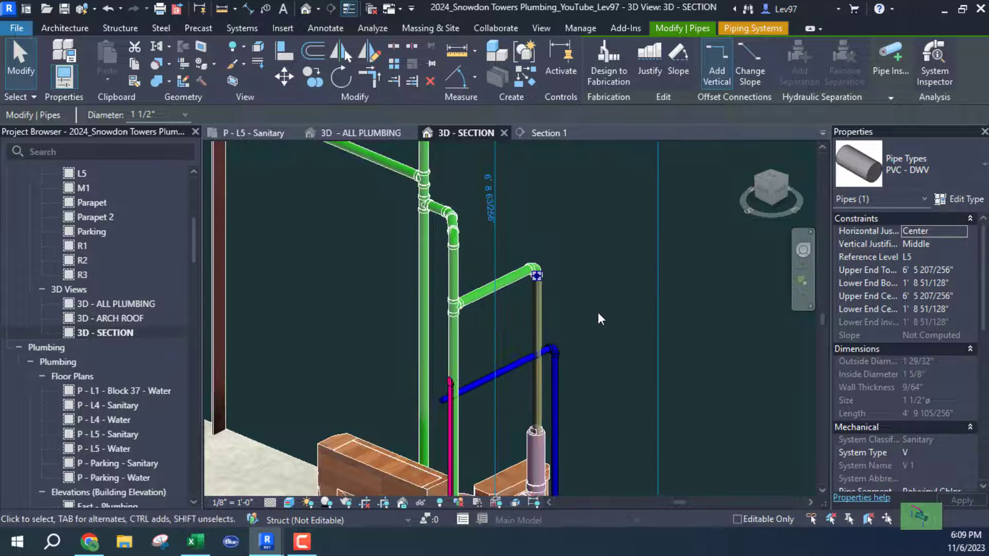
Check the linked Revit models' visibility settings for the 3D - SECTION view without changing them, and clear the pipe selection.
{"action": "key", "text": "v"}
{"action": "key", "text": "g"}
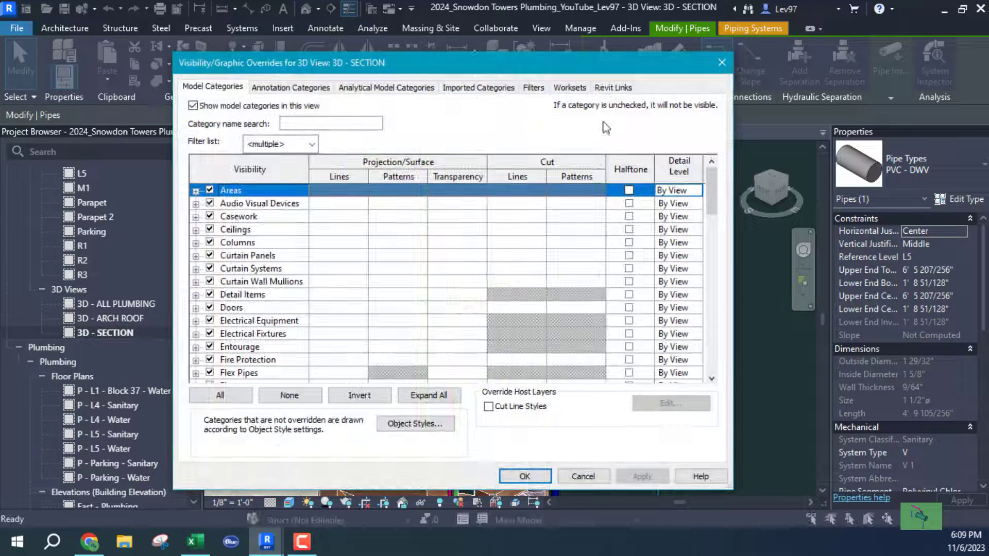
{"action": "left_click", "coordinate": [612, 88]}
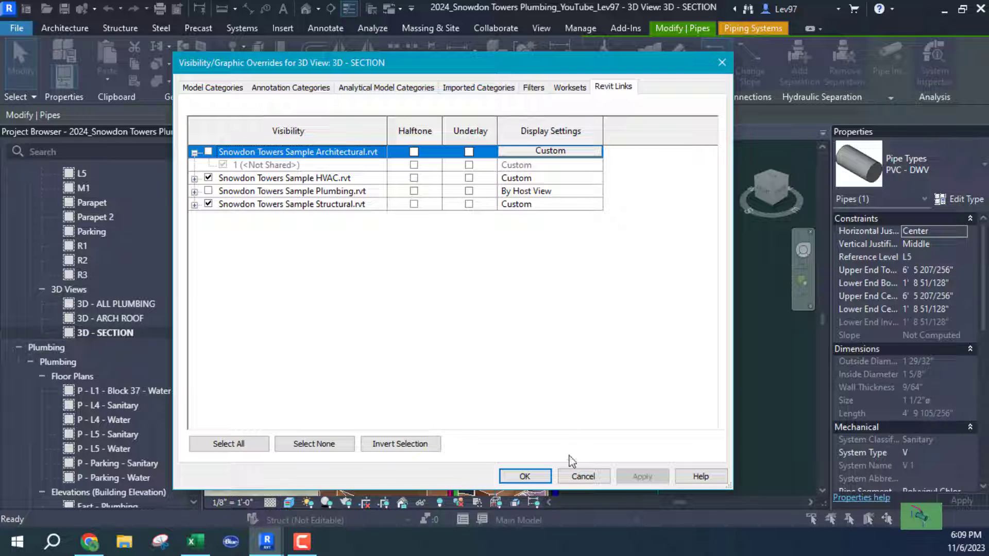
{"action": "left_click", "coordinate": [583, 476]}
{"action": "left_click", "coordinate": [332, 333]}
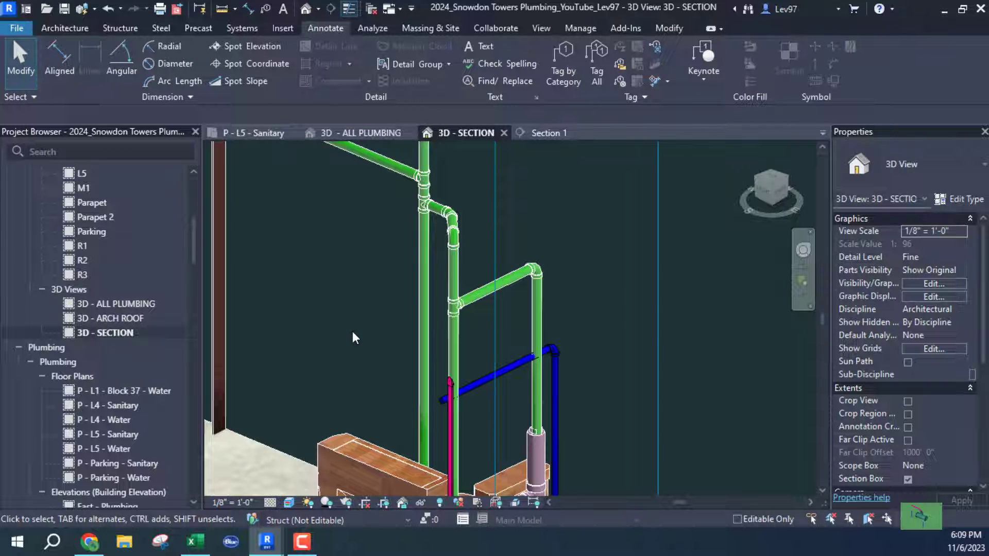
{"action": "middle_click_drag", "start_coordinate": [353, 320], "coordinate": [442, 340]}
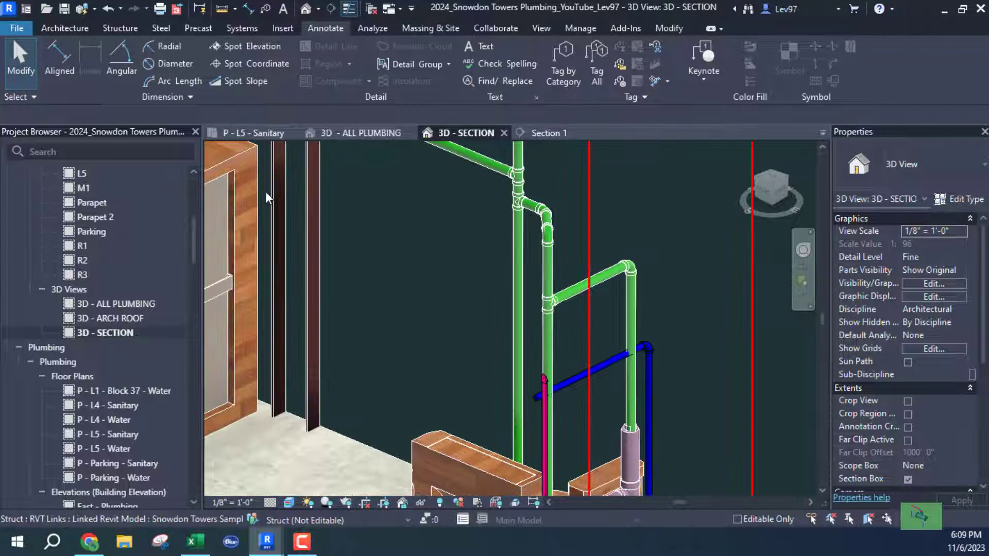
Return to the P - L5 - Sanitary plan and examine the vent run between the water closet and the washer.
{"action": "left_click", "coordinate": [259, 136]}
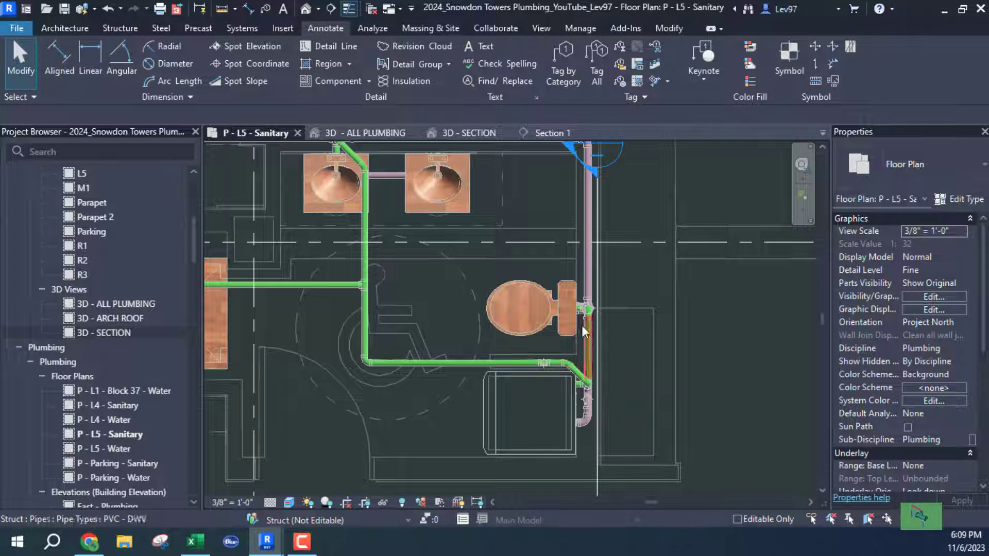
{"action": "scroll", "coordinate": [574, 384], "scroll_direction": "up", "scroll_amount": 4}
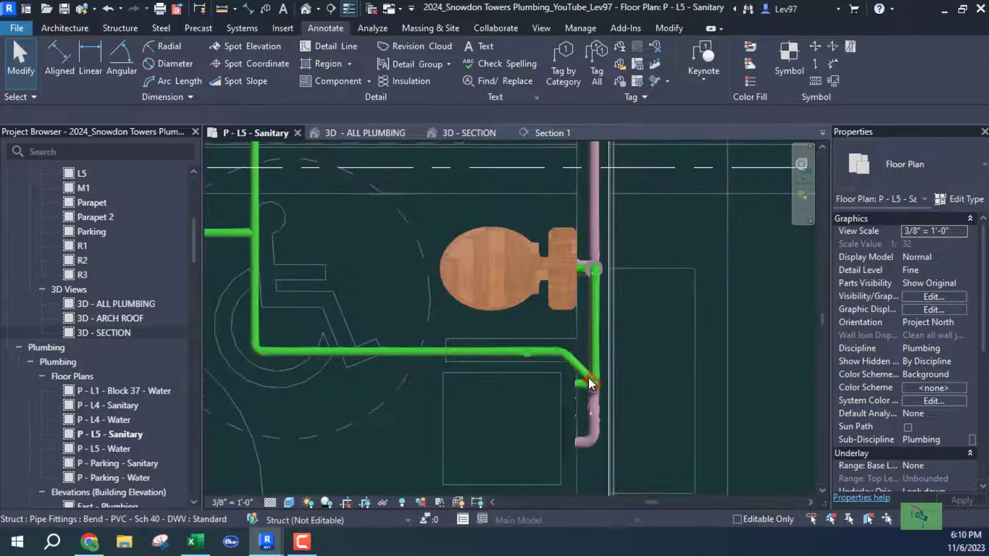
{"action": "scroll", "coordinate": [532, 382], "scroll_direction": "down", "scroll_amount": 3}
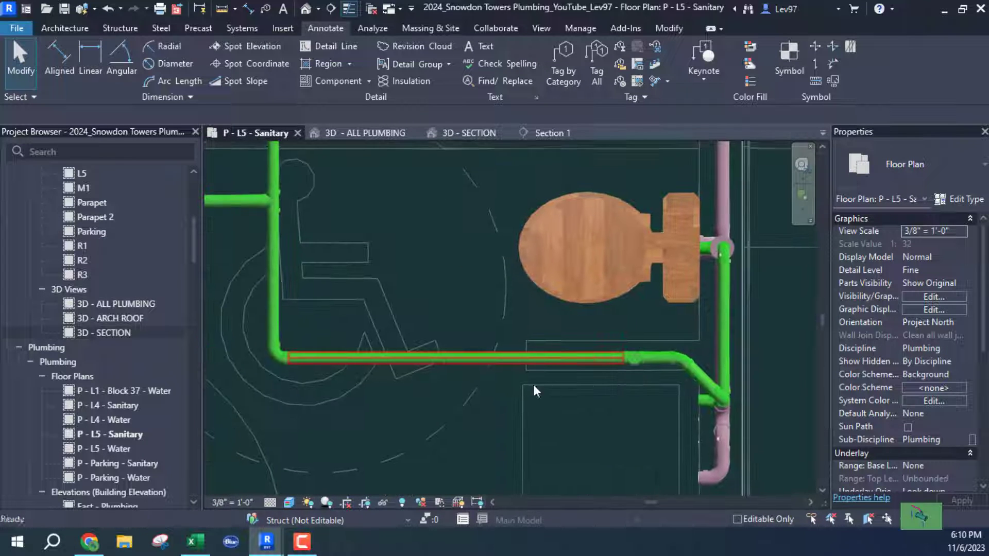
{"action": "scroll", "coordinate": [520, 345], "scroll_direction": "down", "scroll_amount": 2}
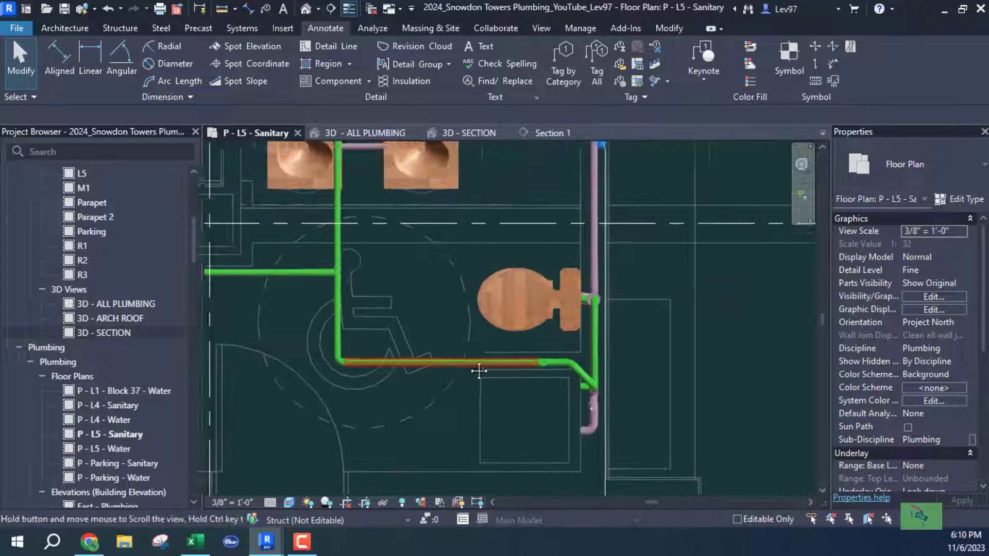